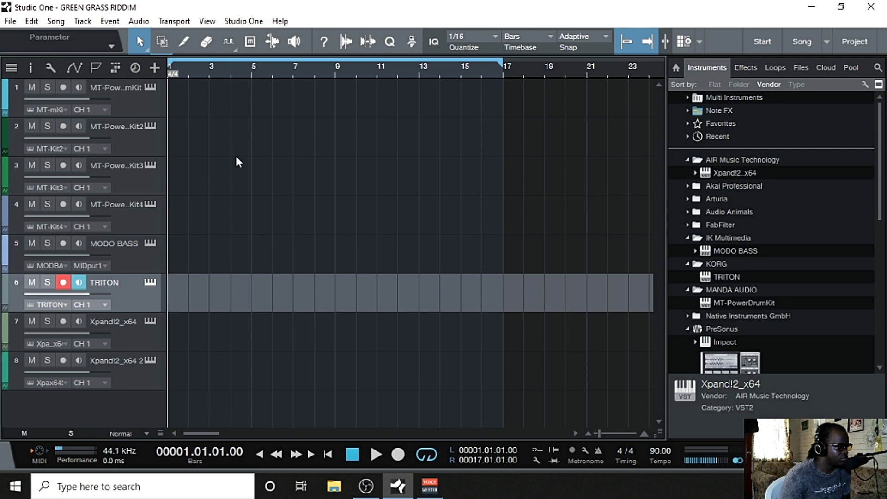
Step: Inspect the instrument windows of the first MT-PowerDrumKit track, the first Xpand!2 track and the MODO BASS track
{"action": "left_click", "coordinate": [150, 87]}
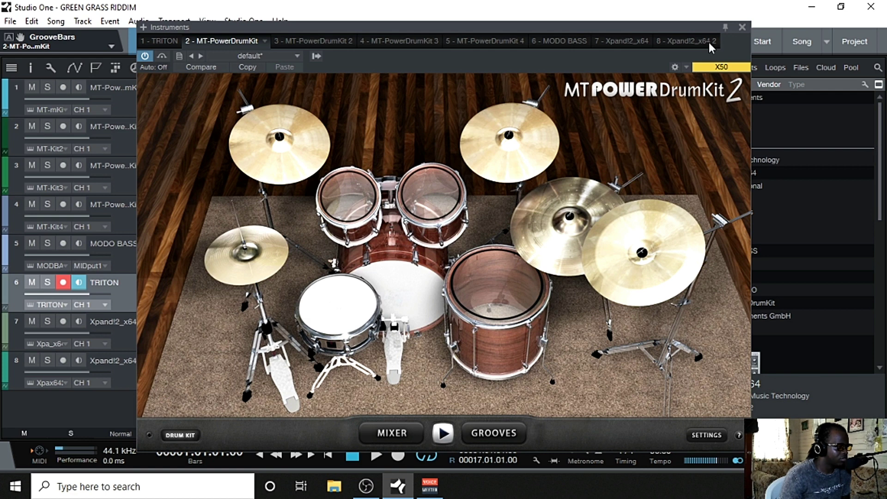
{"action": "left_click", "coordinate": [742, 28]}
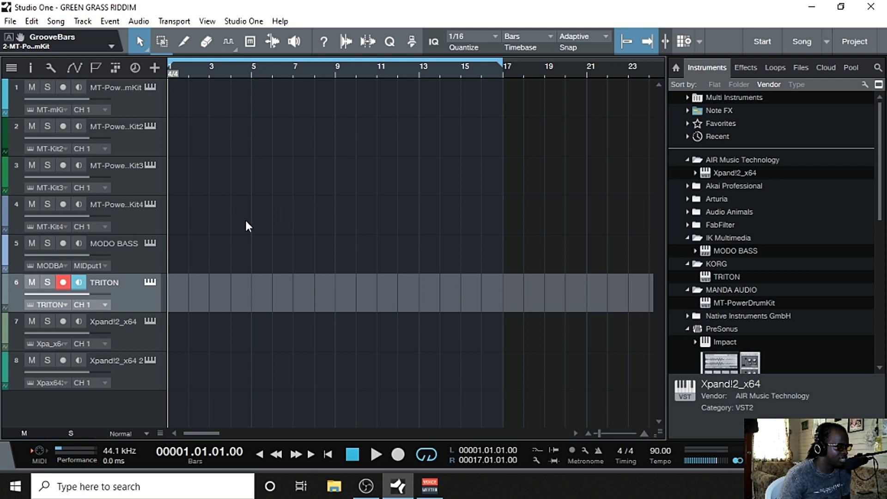
{"action": "left_click", "coordinate": [149, 323]}
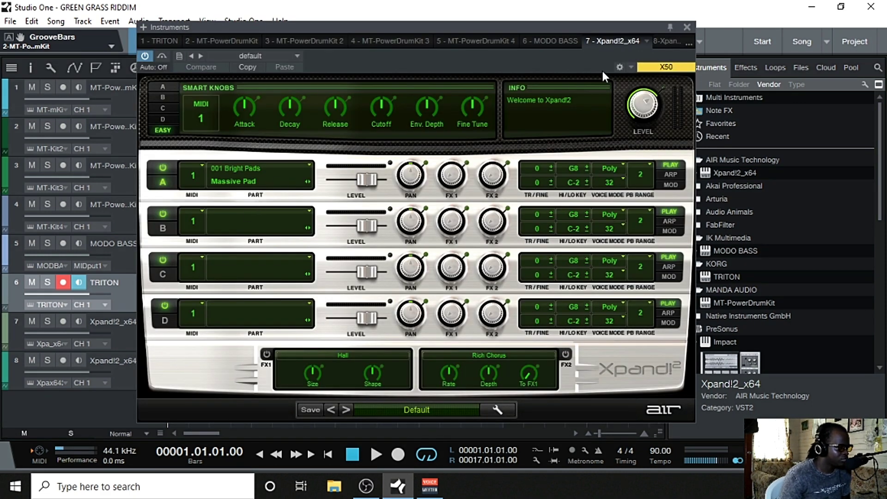
{"action": "left_click", "coordinate": [686, 27]}
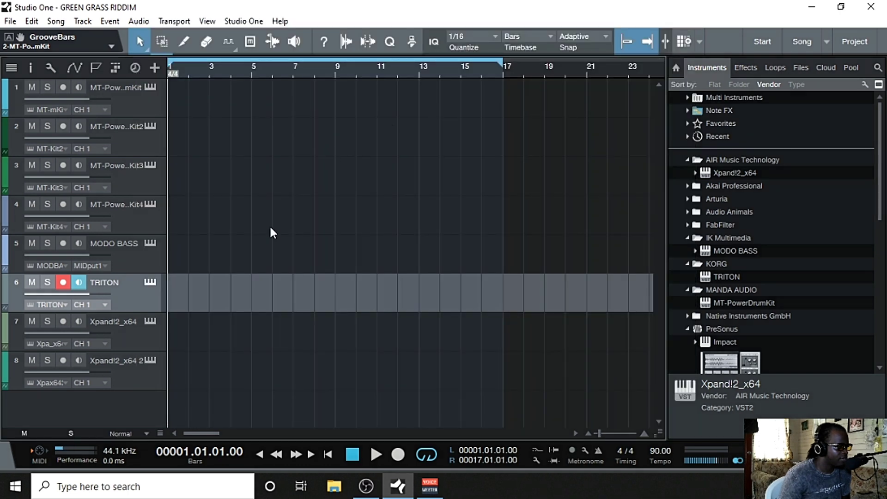
{"action": "left_click", "coordinate": [150, 244]}
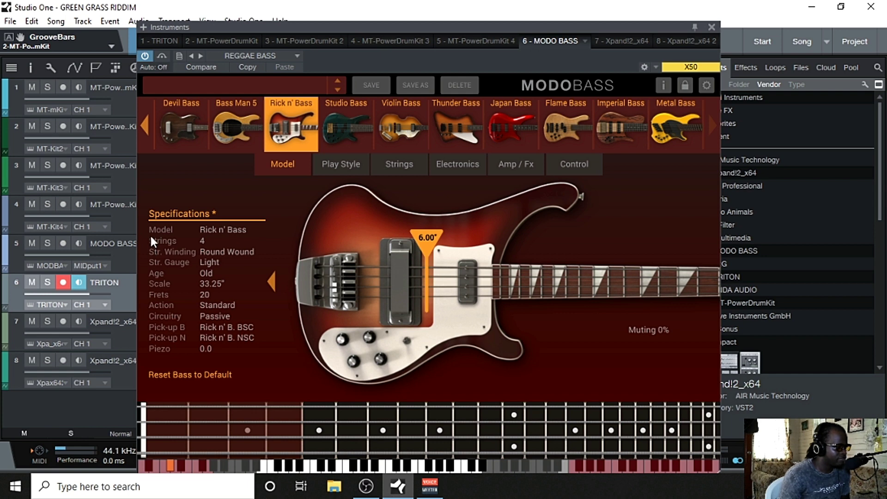
{"action": "left_click", "coordinate": [712, 27]}
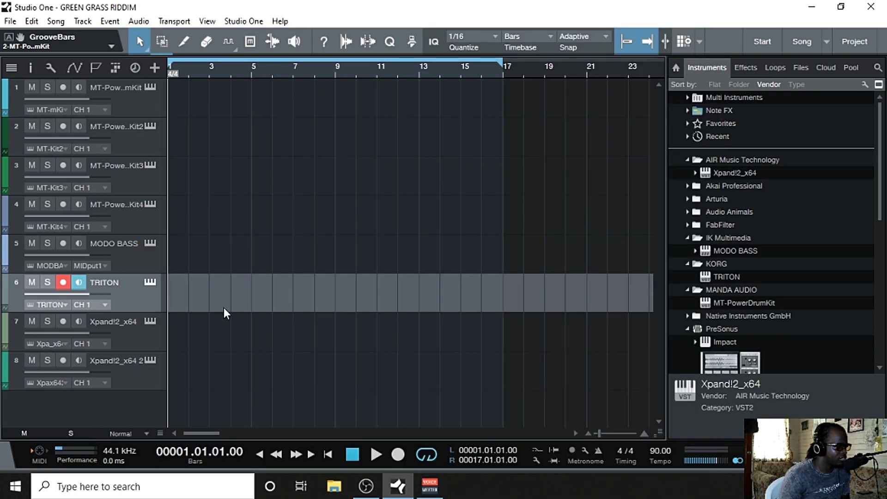
Step: Load Piano Hard Layer from 010 Acoustic Piano into part A of the track 7 Xpand!2 and set its master level to -3.7 dB
{"action": "left_click", "coordinate": [144, 331]}
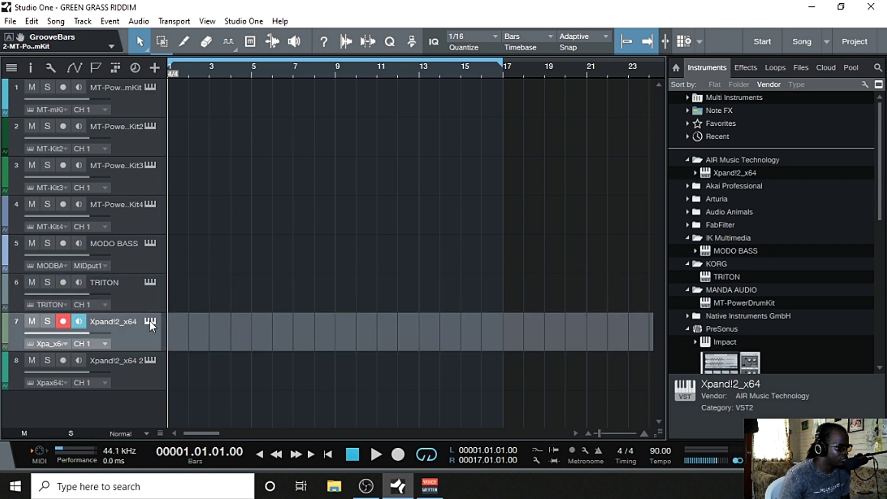
{"action": "left_click", "coordinate": [150, 321]}
{"action": "left_click", "coordinate": [256, 181]}
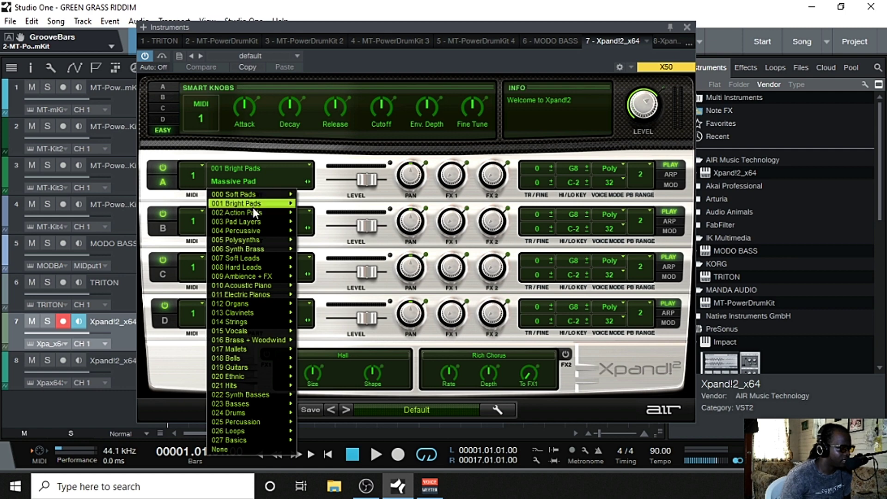
{"action": "mouse_move", "coordinate": [257, 284]}
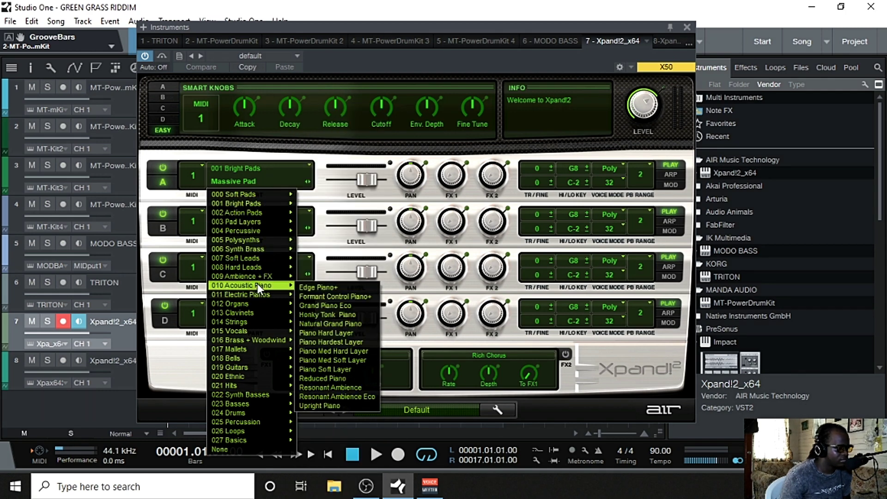
{"action": "left_click", "coordinate": [347, 332]}
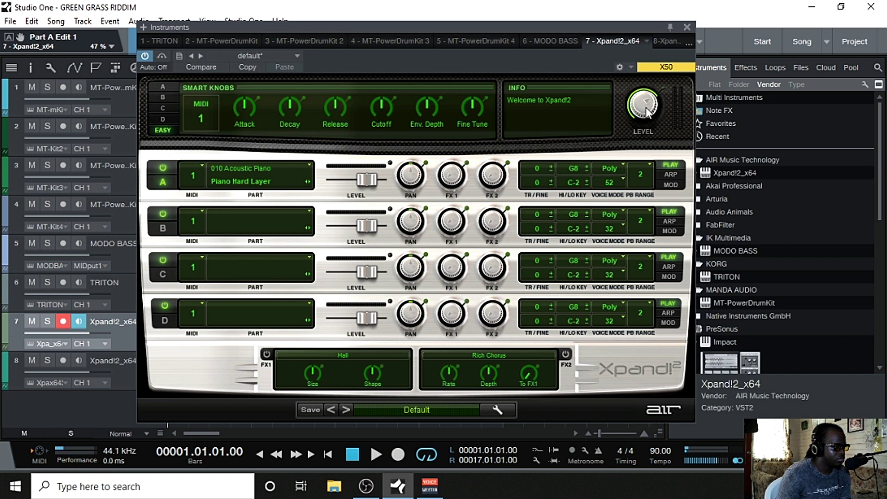
{"action": "left_click_drag", "start_coordinate": [646, 113], "coordinate": [648, 131]}
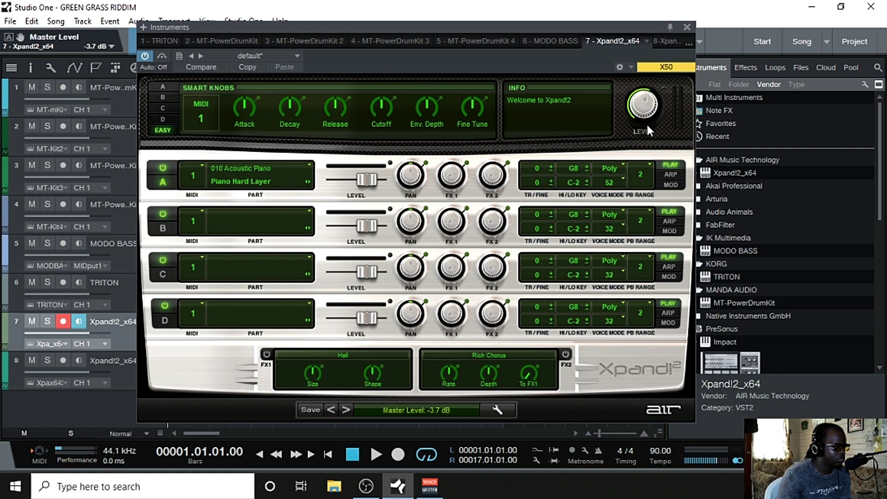
{"action": "left_click", "coordinate": [688, 26]}
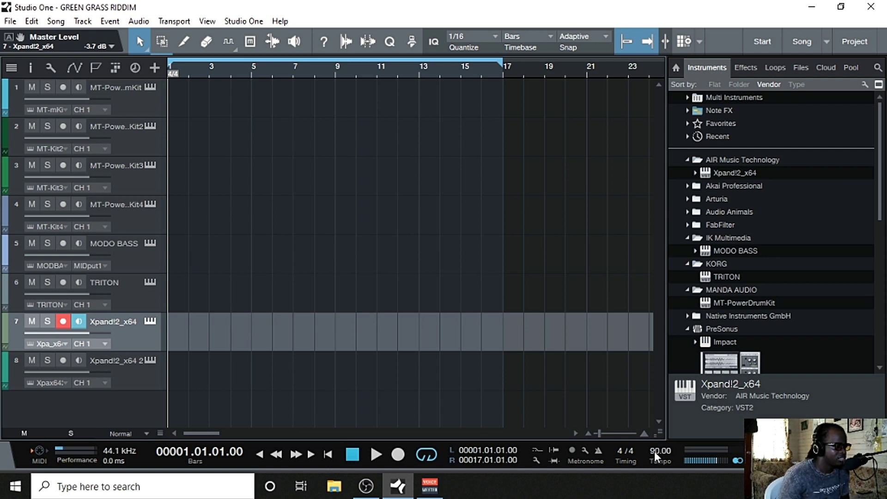
Step: Lower the song tempo to 76 BPM
{"action": "scroll", "coordinate": [649, 454], "scroll_direction": "down", "scroll_amount": 1}
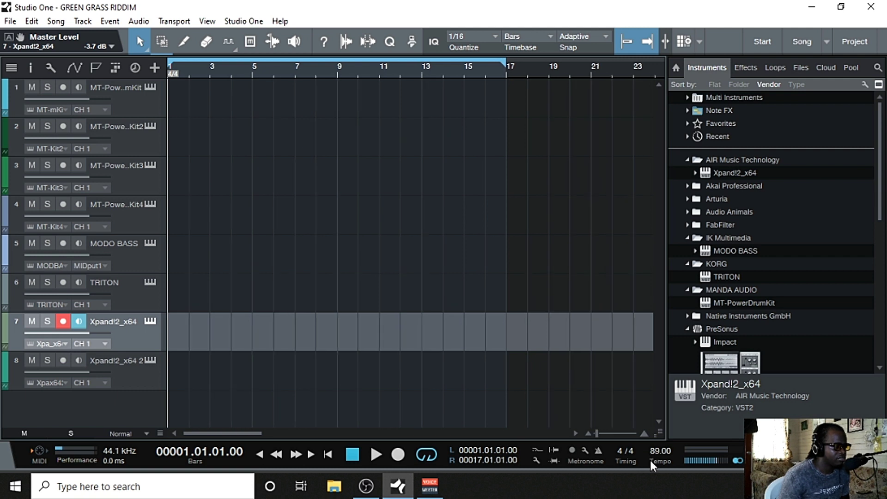
{"action": "scroll", "coordinate": [655, 453], "scroll_direction": "down", "scroll_amount": 5}
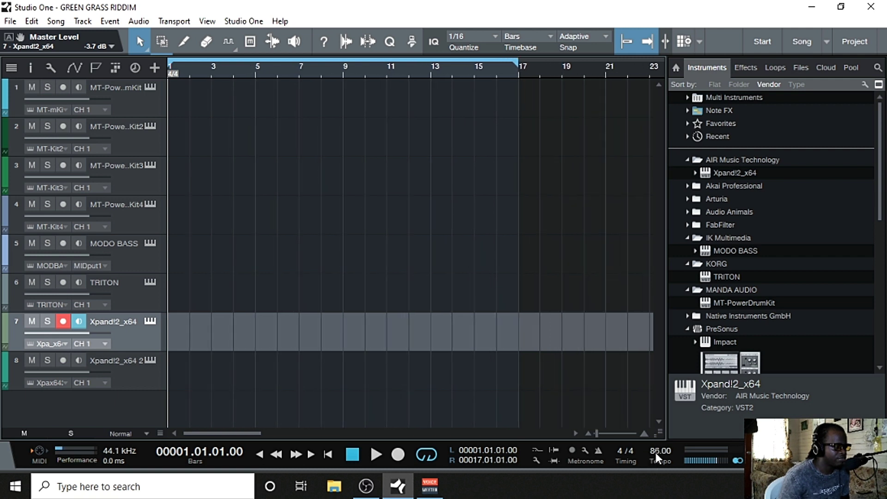
{"action": "scroll", "coordinate": [656, 453], "scroll_direction": "down", "scroll_amount": 6}
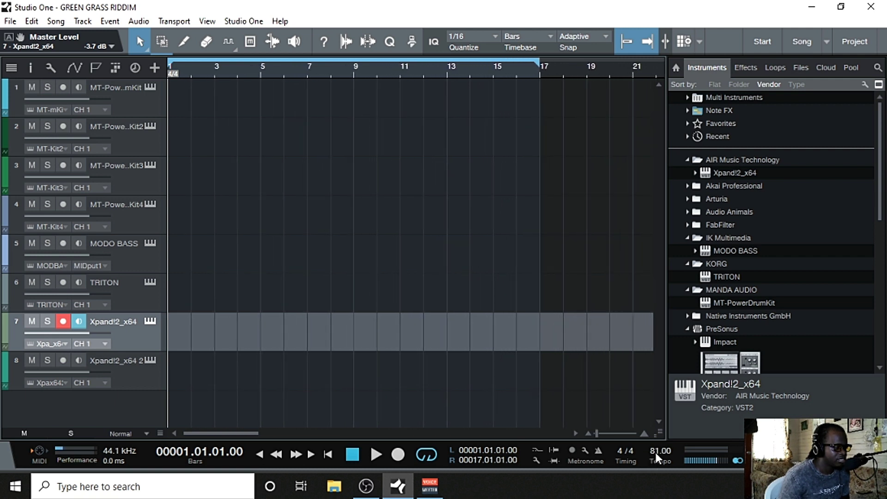
{"action": "scroll", "coordinate": [655, 453], "scroll_direction": "down", "scroll_amount": 2}
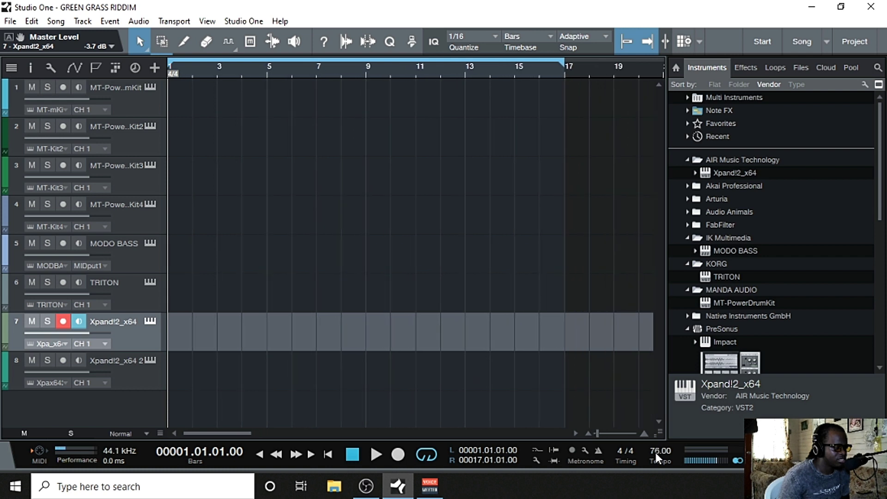
{"action": "scroll", "coordinate": [655, 453], "scroll_direction": "down", "scroll_amount": 1}
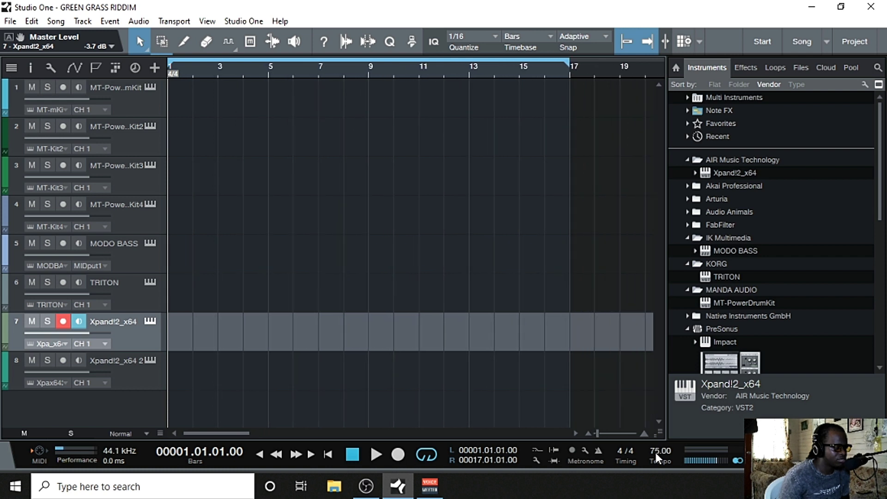
{"action": "scroll", "coordinate": [655, 451], "scroll_direction": "down", "scroll_amount": 1}
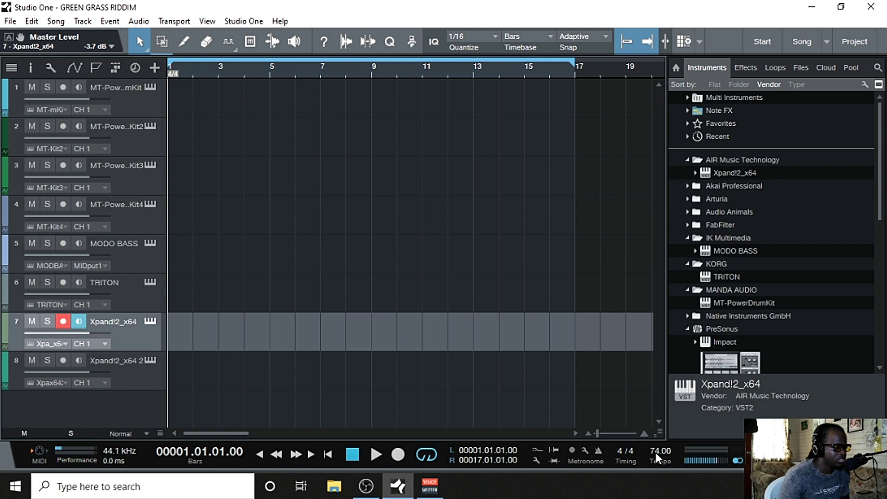
{"action": "scroll", "coordinate": [656, 452], "scroll_direction": "up", "scroll_amount": 2}
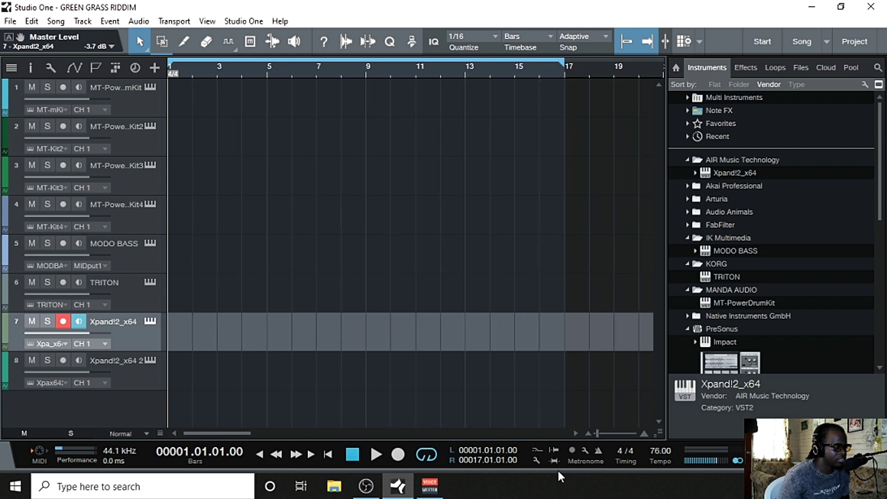
Step: Turn on the metronome, play the empty song to judge the click, and set the tempo to 74 BPM
{"action": "left_click", "coordinate": [576, 453]}
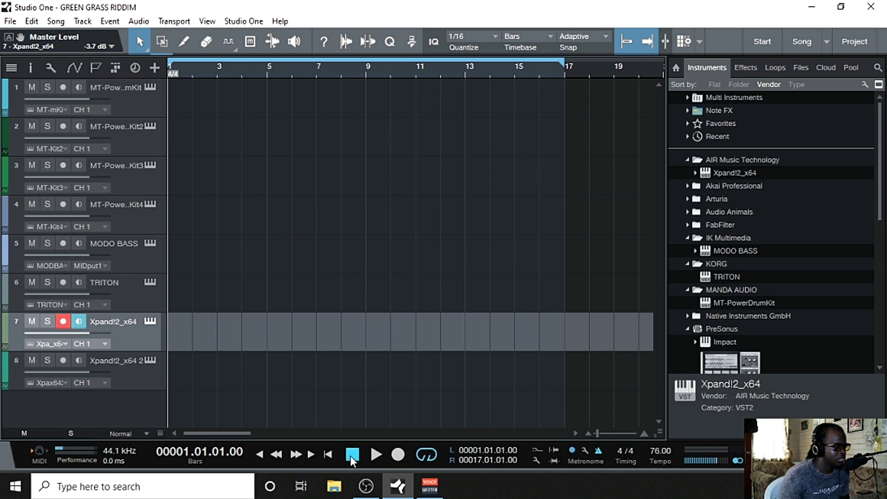
{"action": "left_click", "coordinate": [371, 453]}
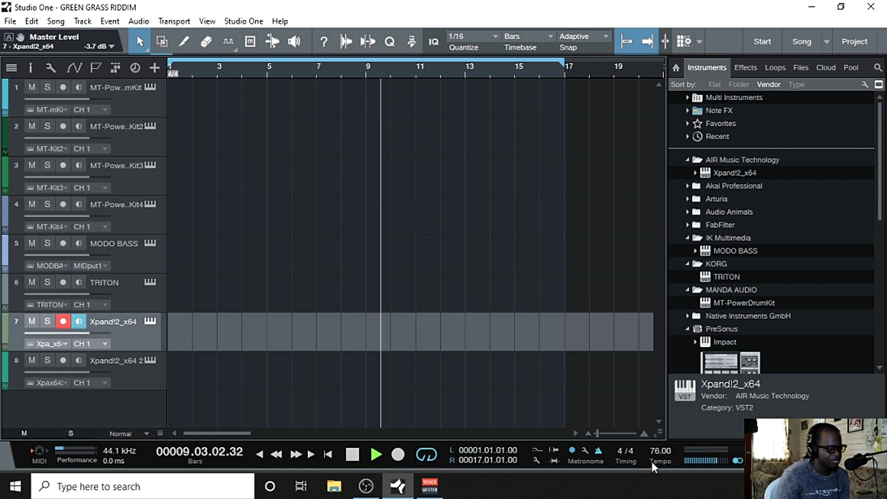
{"action": "scroll", "coordinate": [657, 453], "scroll_direction": "down", "scroll_amount": 2}
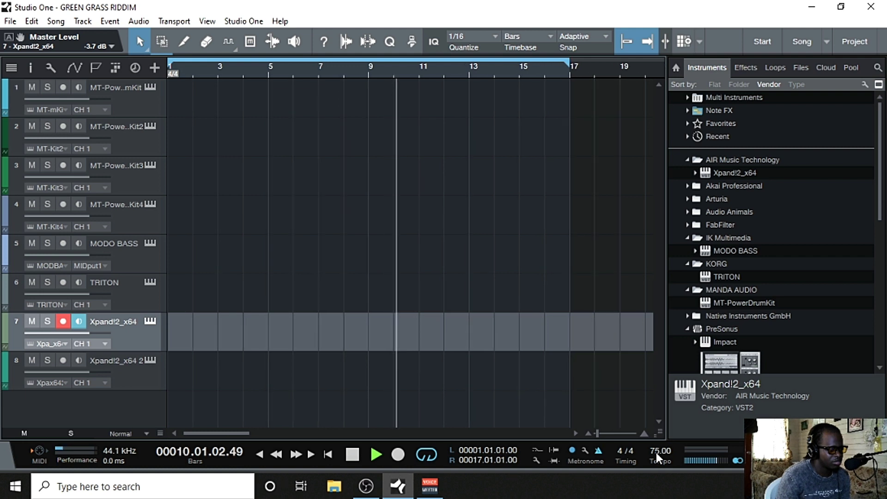
{"action": "left_click", "coordinate": [352, 455]}
{"action": "left_click", "coordinate": [353, 455]}
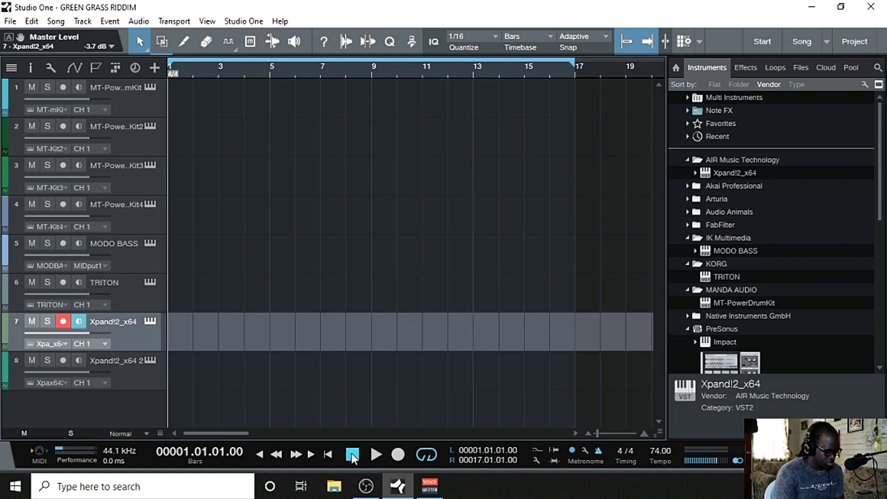
Step: Record a piano part of about four bars on track 7 from bar 1 and return the playhead to the song start
{"action": "mouse_move", "coordinate": [366, 486]}
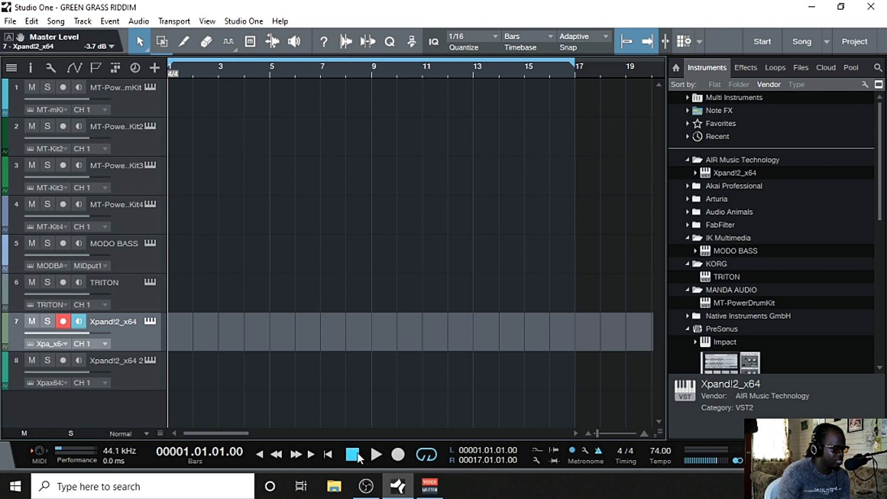
{"action": "left_click", "coordinate": [396, 455]}
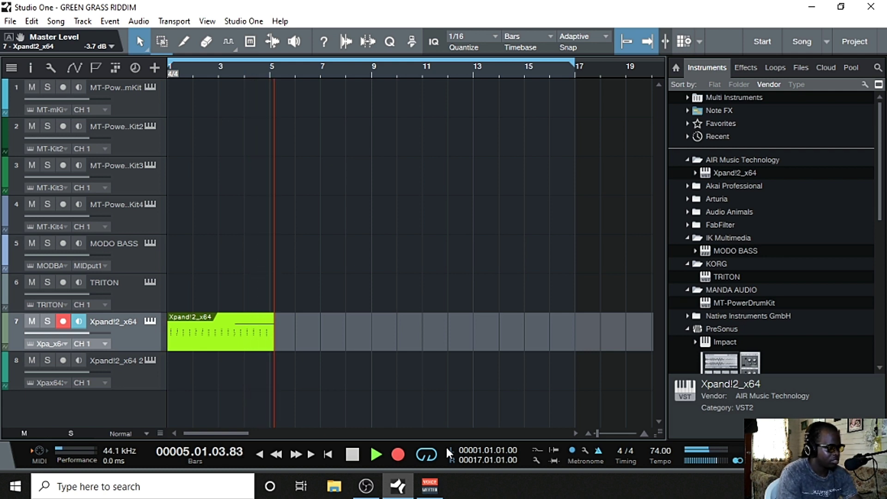
{"action": "key", "text": "space"}
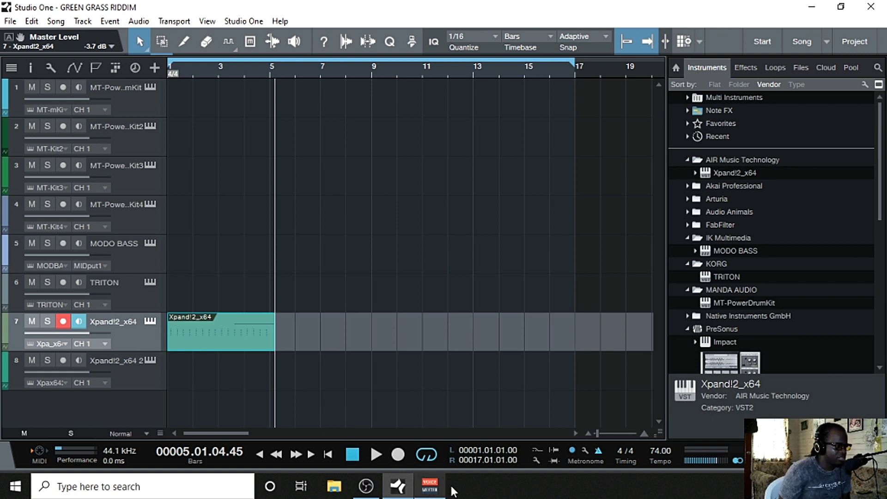
{"action": "left_click", "coordinate": [359, 449]}
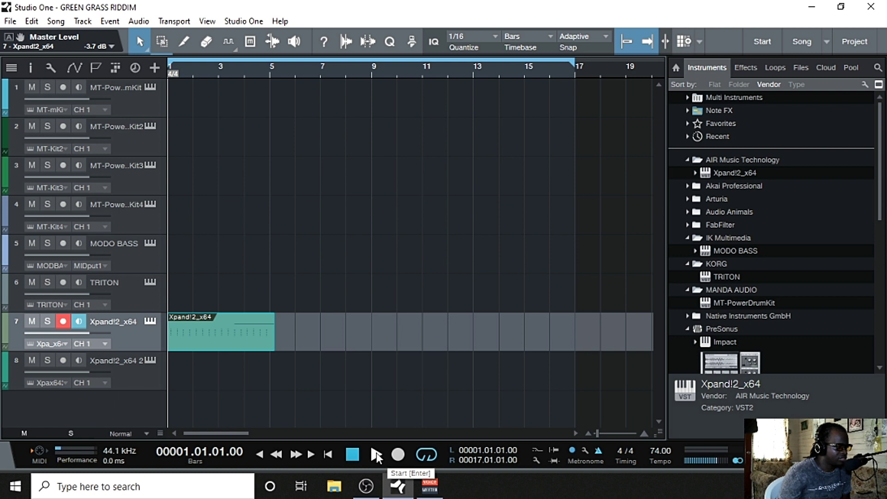
Step: Play back the recorded piano part from bar 1 and return to the song start
{"action": "left_click", "coordinate": [376, 454]}
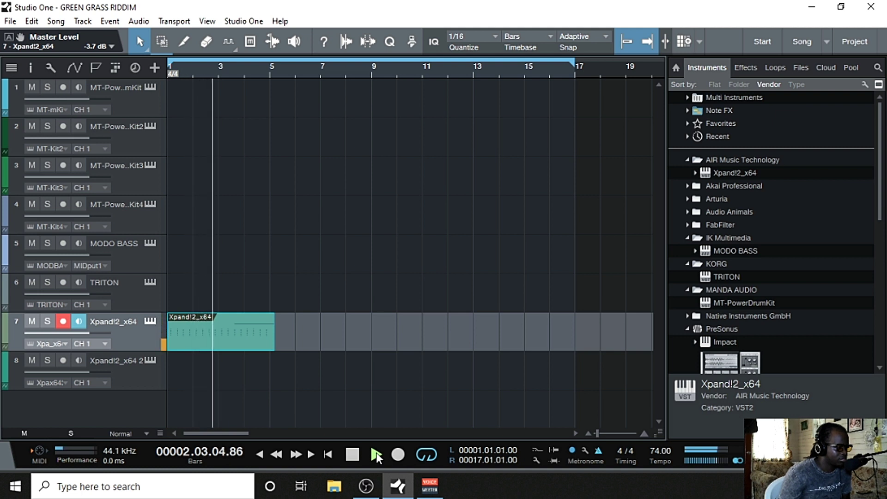
{"action": "left_click", "coordinate": [351, 454]}
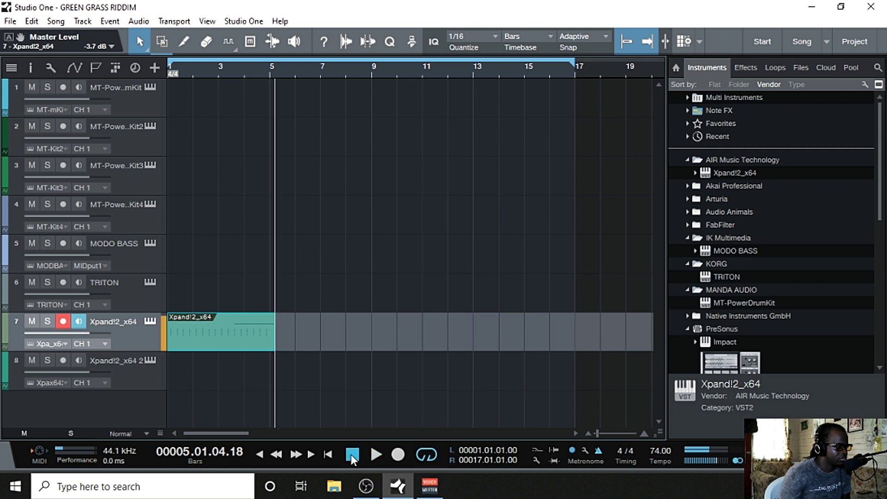
{"action": "left_click", "coordinate": [352, 454]}
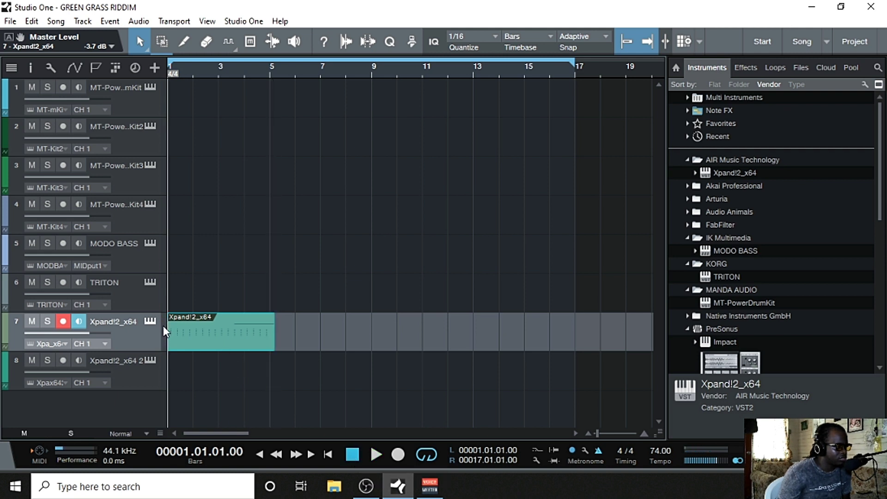
Step: Move the recorded piano clip on track 7 to start at bar 2 and audition it at a tempo of 72 BPM
{"action": "left_click_drag", "start_coordinate": [190, 326], "coordinate": [218, 325]}
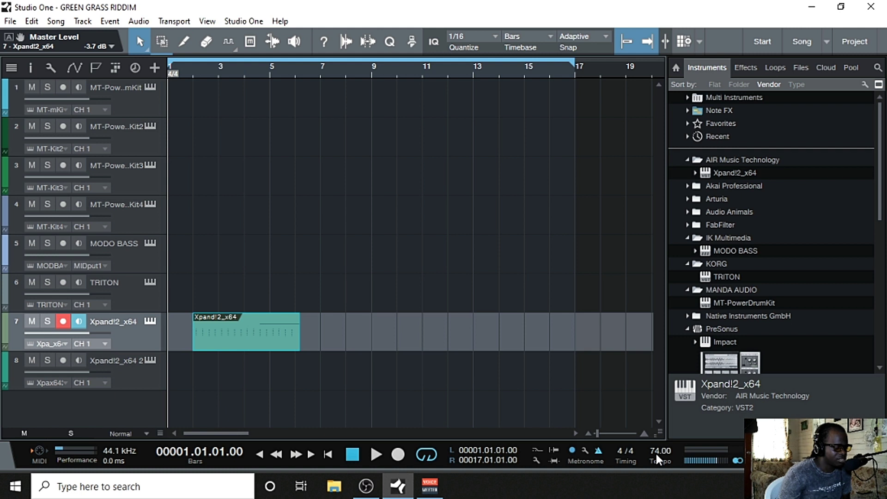
{"action": "scroll", "coordinate": [656, 454], "scroll_direction": "down", "scroll_amount": 2}
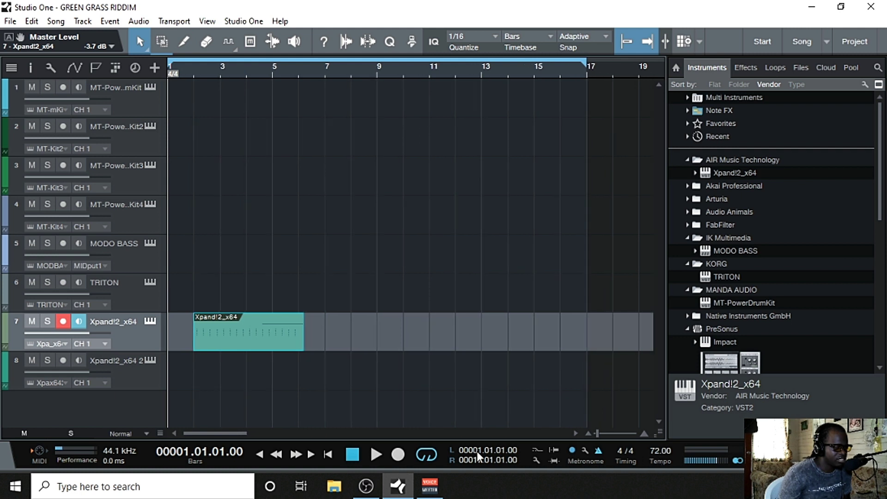
{"action": "left_click", "coordinate": [375, 456]}
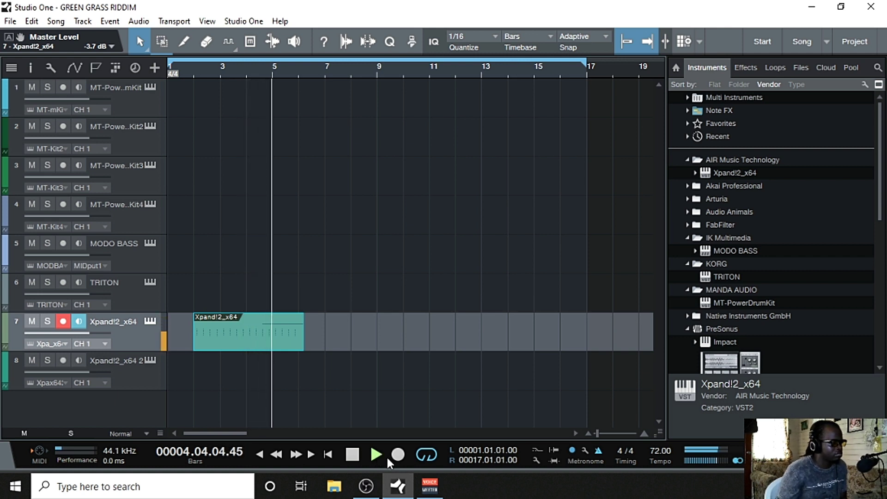
{"action": "left_click", "coordinate": [353, 455]}
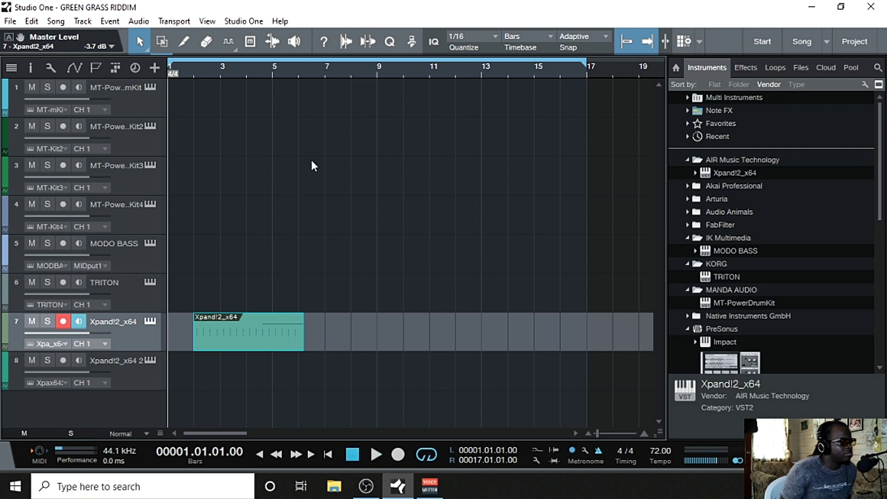
Step: Set the audio setup's process precision to Double (64 Bit) and apply the options
{"action": "left_click", "coordinate": [240, 22]}
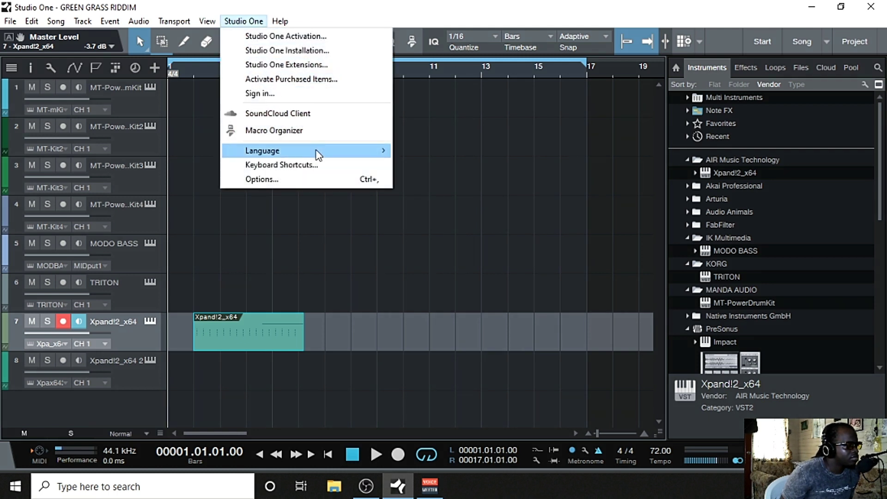
{"action": "left_click", "coordinate": [298, 174]}
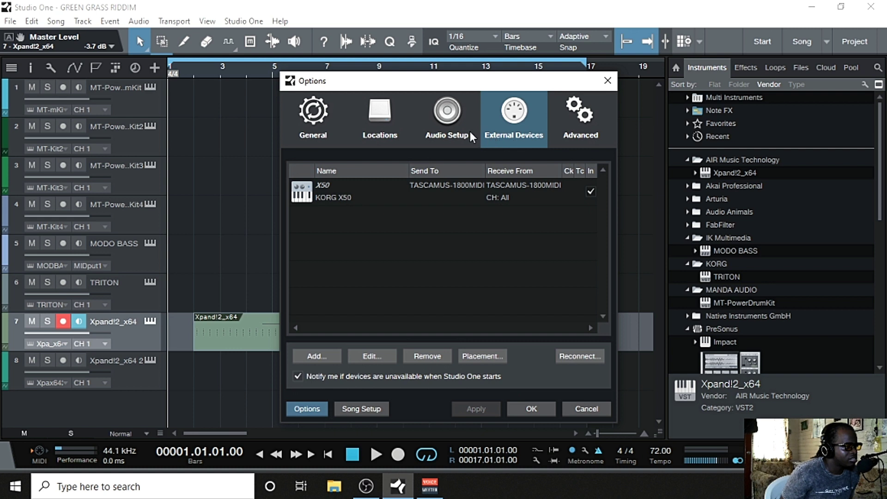
{"action": "left_click", "coordinate": [445, 126]}
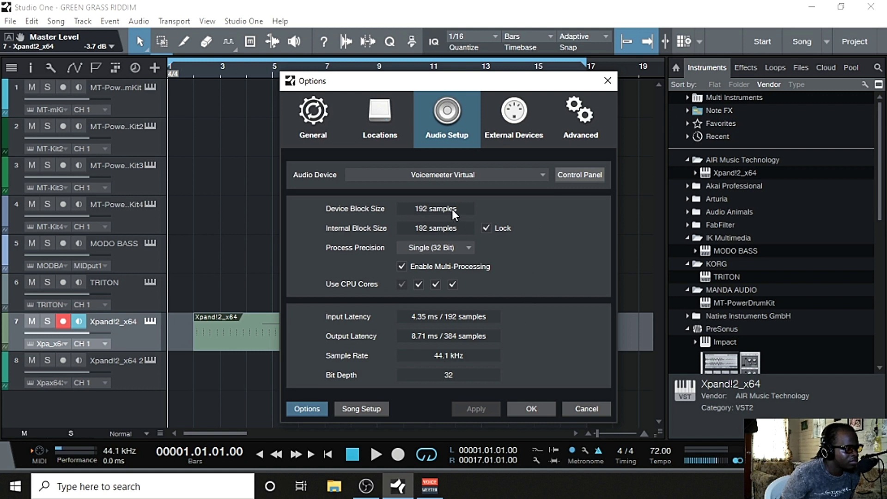
{"action": "left_click", "coordinate": [461, 247]}
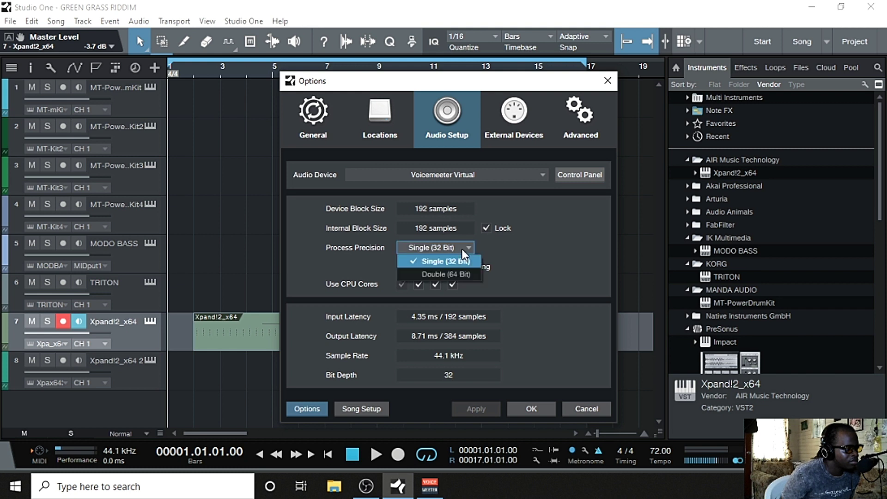
{"action": "left_click", "coordinate": [462, 275]}
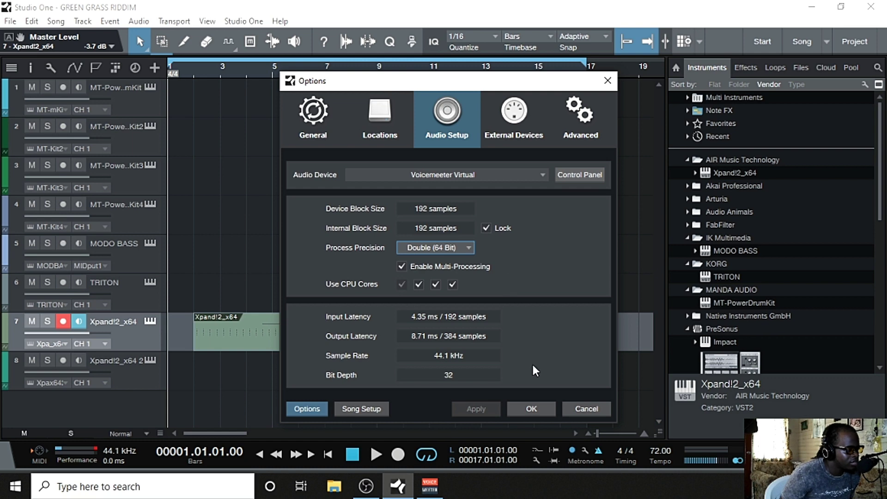
{"action": "left_click", "coordinate": [537, 403]}
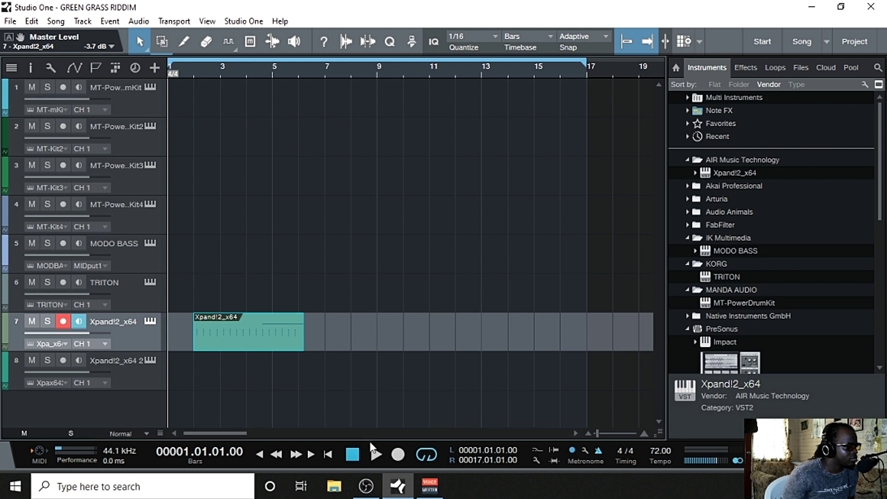
Step: Shorten the loop range to end at bar 9 while playing the piano part, and return to the song start
{"action": "left_click", "coordinate": [373, 456]}
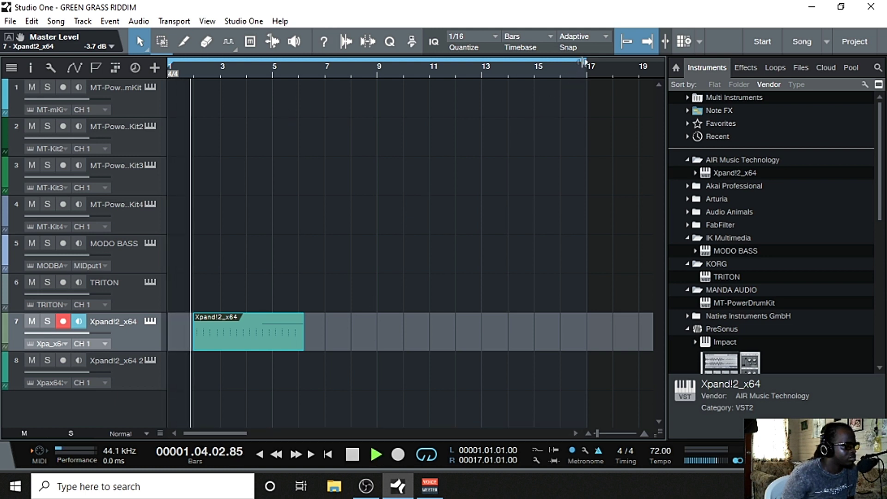
{"action": "left_click_drag", "start_coordinate": [583, 65], "coordinate": [382, 103]}
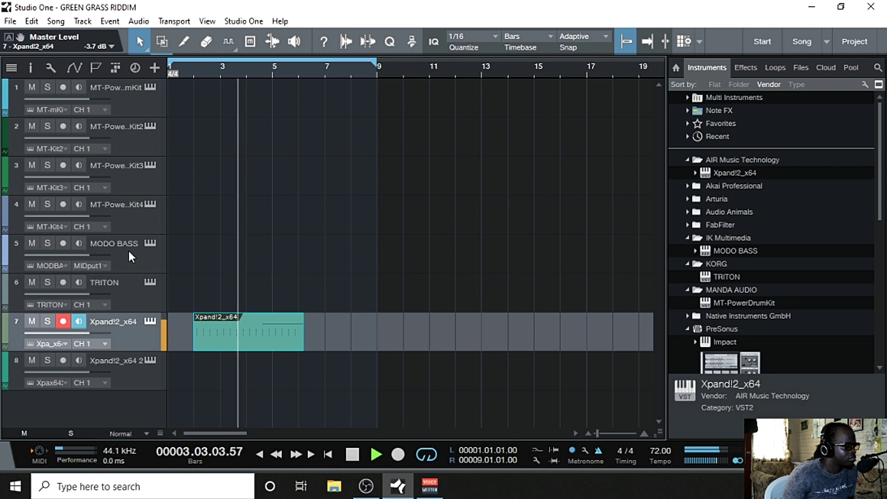
{"action": "left_click", "coordinate": [351, 455]}
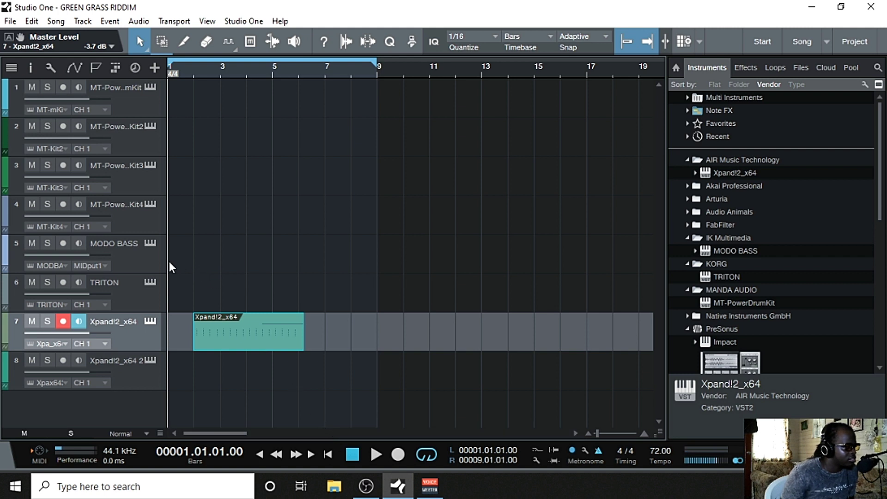
Step: Record a bass part on the MODO BASS track from bar 1 to shortly past bar 6, discarding the first take
{"action": "left_click", "coordinate": [124, 257]}
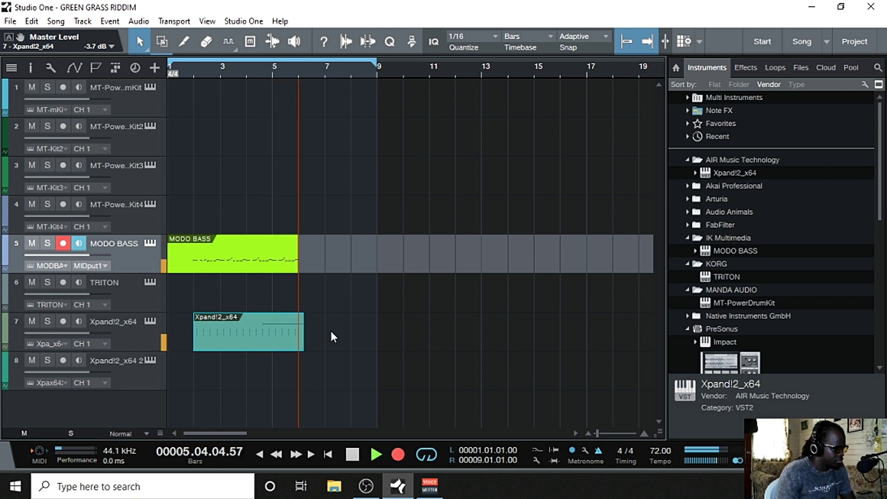
{"action": "key", "text": "space"}
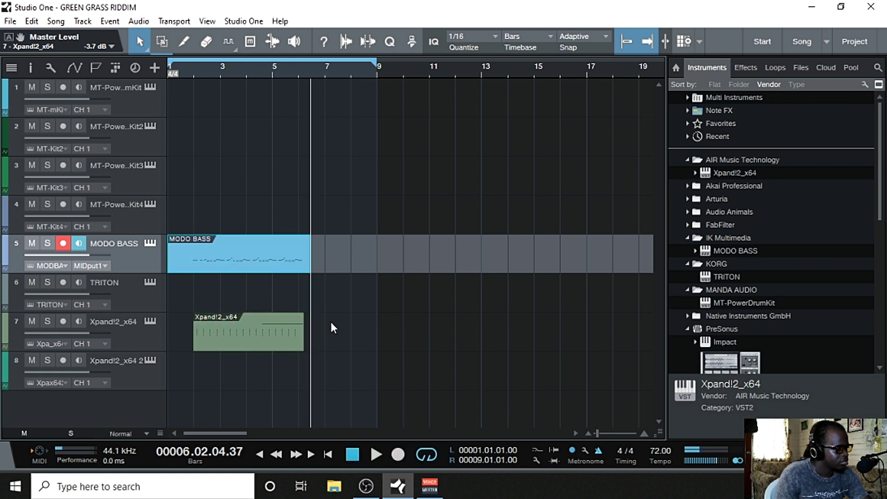
{"action": "key", "text": "Delete"}
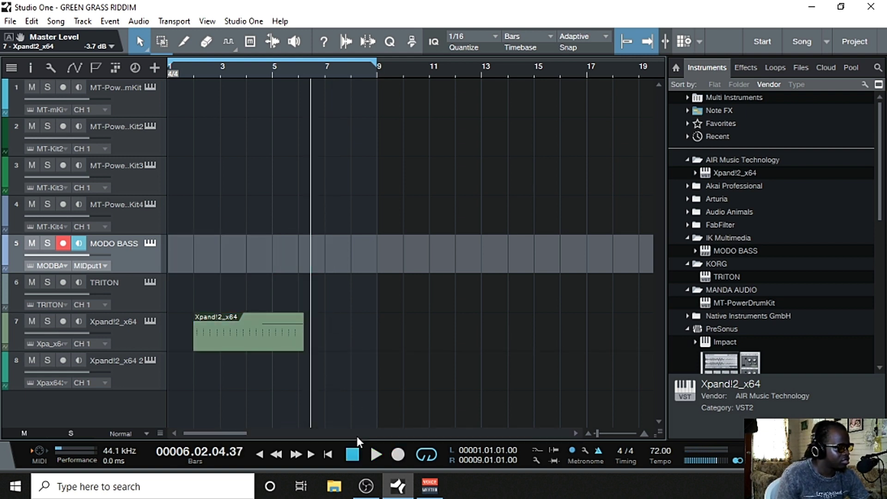
{"action": "left_click", "coordinate": [353, 452]}
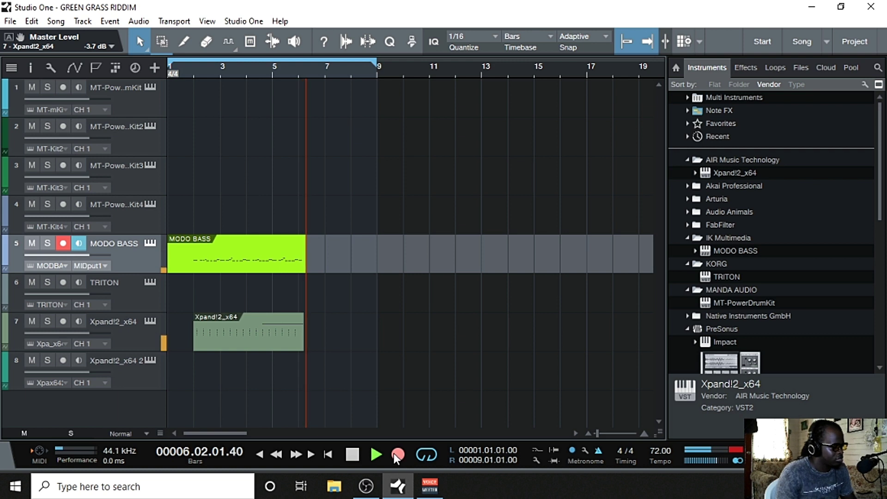
{"action": "left_click", "coordinate": [393, 453]}
{"action": "key", "text": "space"}
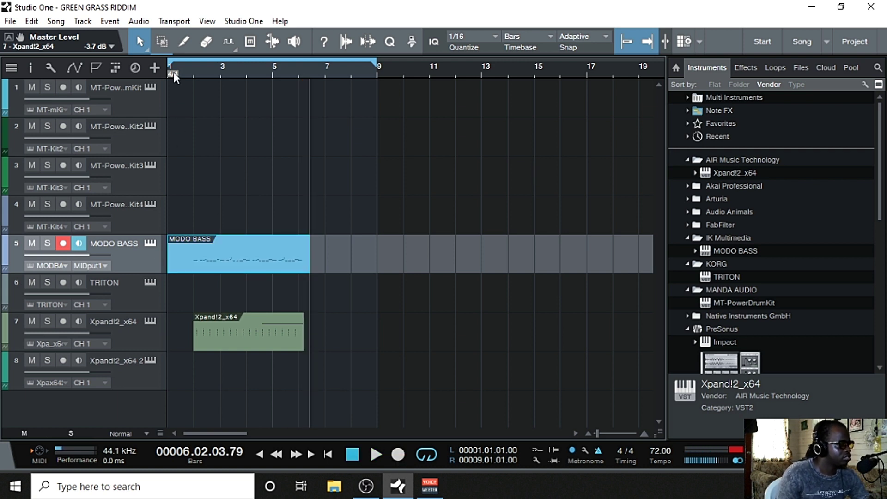
Step: Split the bass clip at bar 2 and at the piano clip's end, and delete the pieces outside that span
{"action": "left_click", "coordinate": [181, 42]}
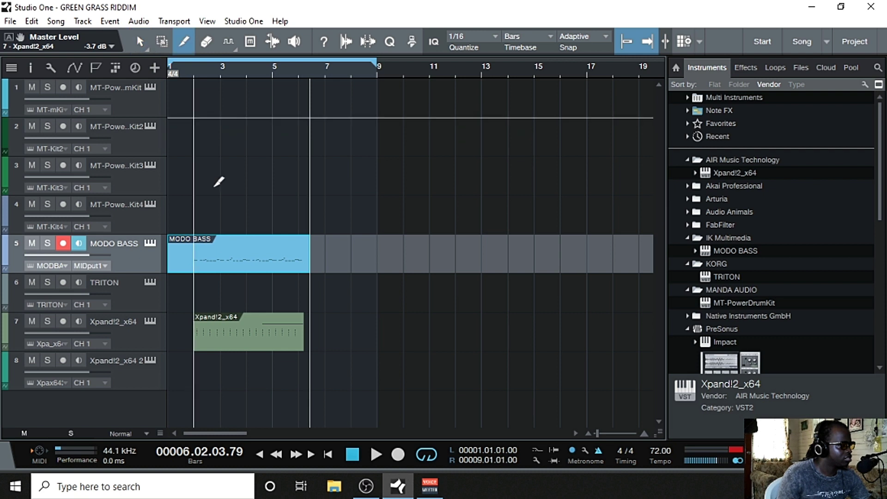
{"action": "right_click", "coordinate": [186, 250]}
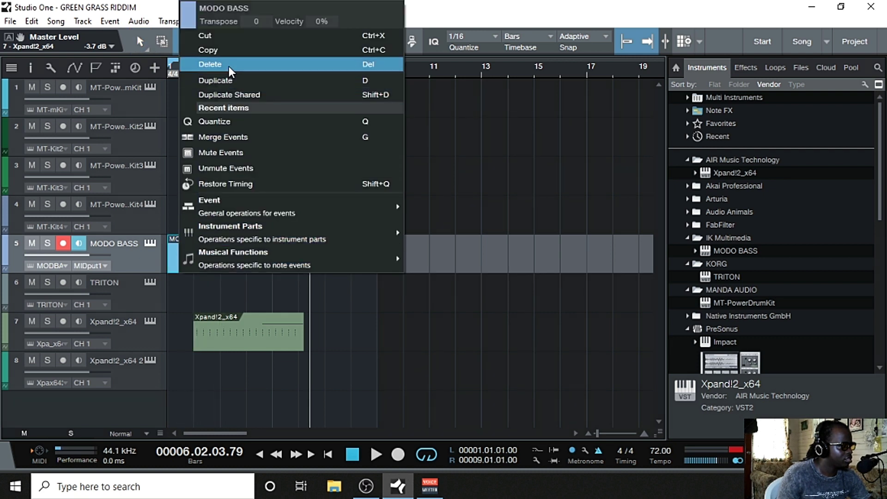
{"action": "key", "text": "Escape"}
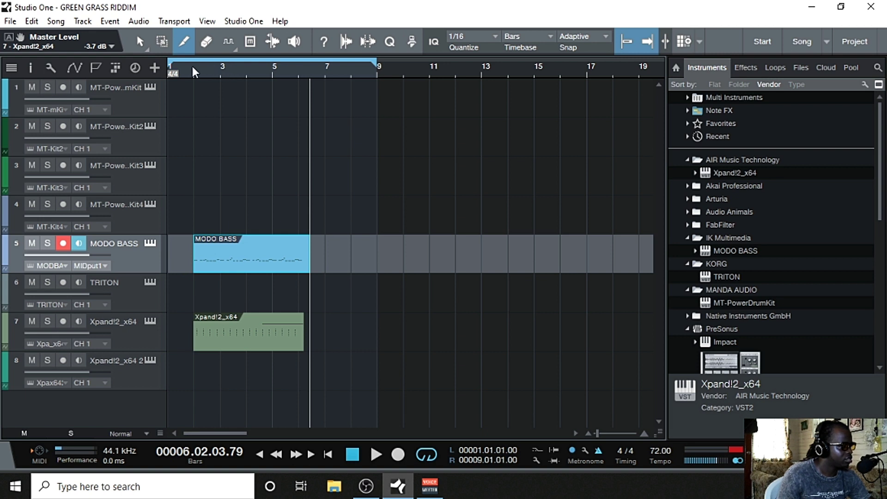
{"action": "right_click", "coordinate": [313, 253]}
{"action": "key", "text": "Escape"}
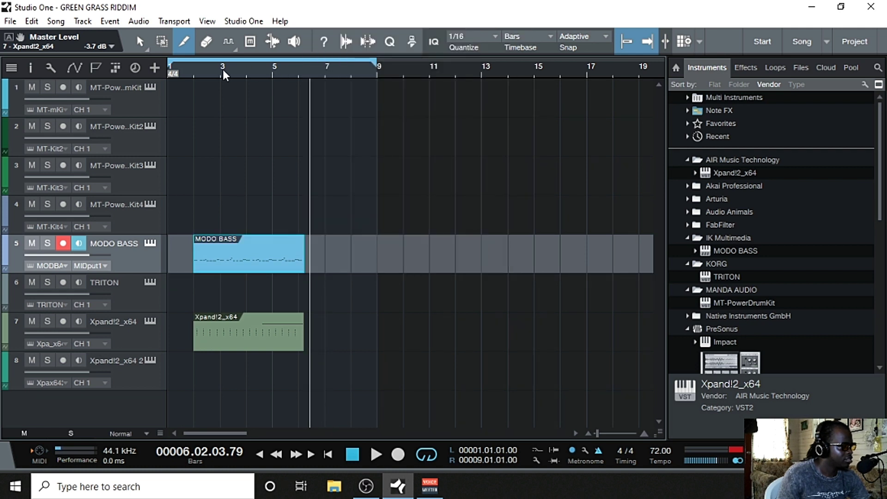
Step: Play the trimmed bass clip together with the piano from bar 2, and switch back to the Arrow tool
{"action": "left_click", "coordinate": [190, 70]}
{"action": "key", "text": "space"}
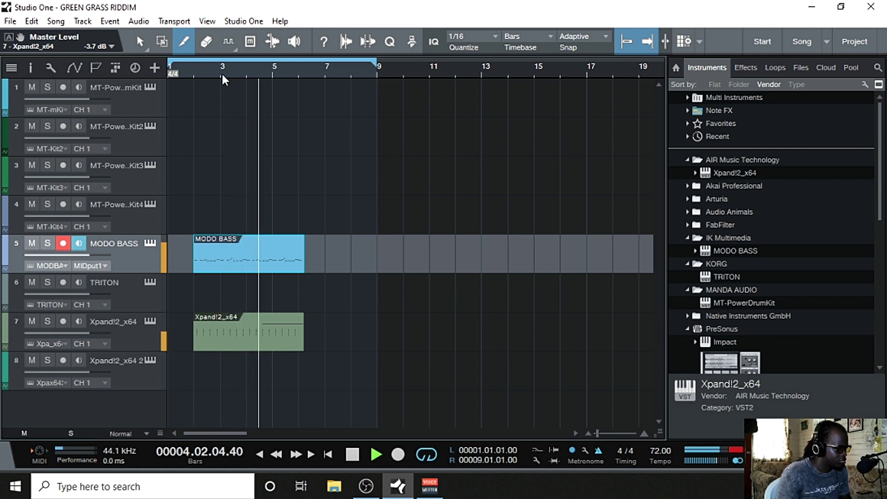
{"action": "left_click", "coordinate": [139, 41]}
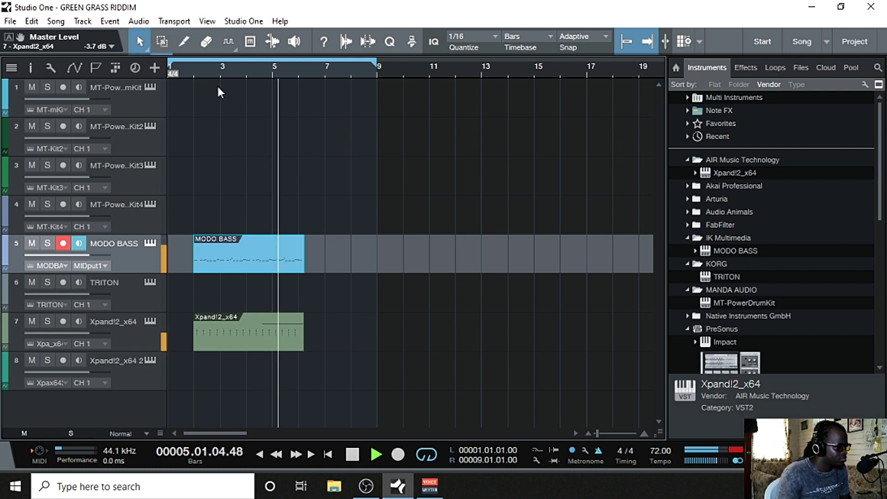
{"action": "left_click", "coordinate": [353, 454]}
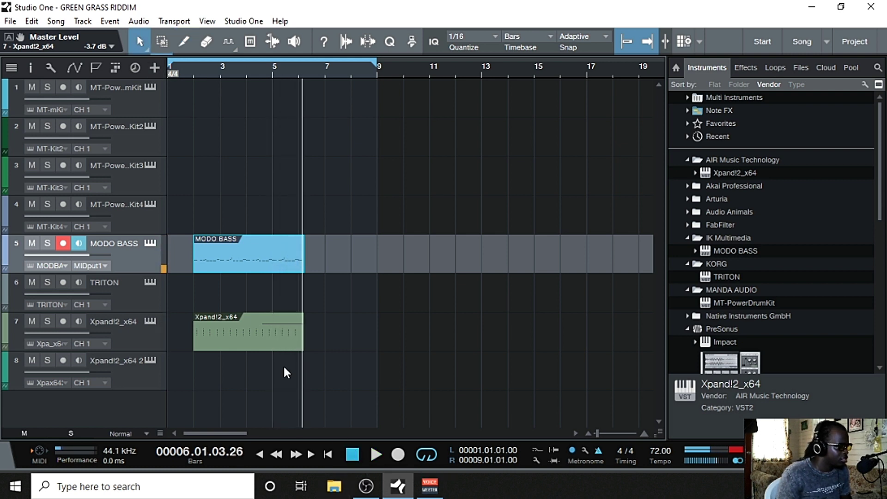
Step: Open the MODO BASS clip in the note editor and inspect the note lengths from its end back to bar 2
{"action": "double_click", "coordinate": [242, 266]}
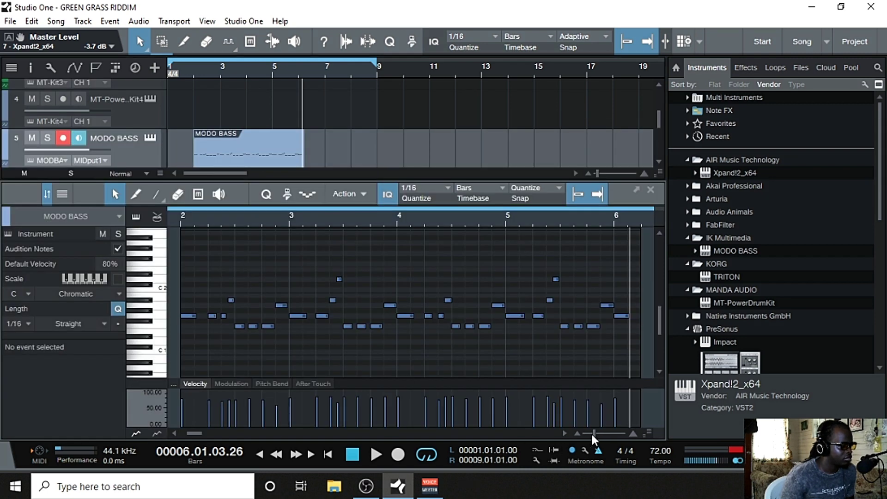
{"action": "left_click_drag", "start_coordinate": [592, 434], "coordinate": [600, 433]}
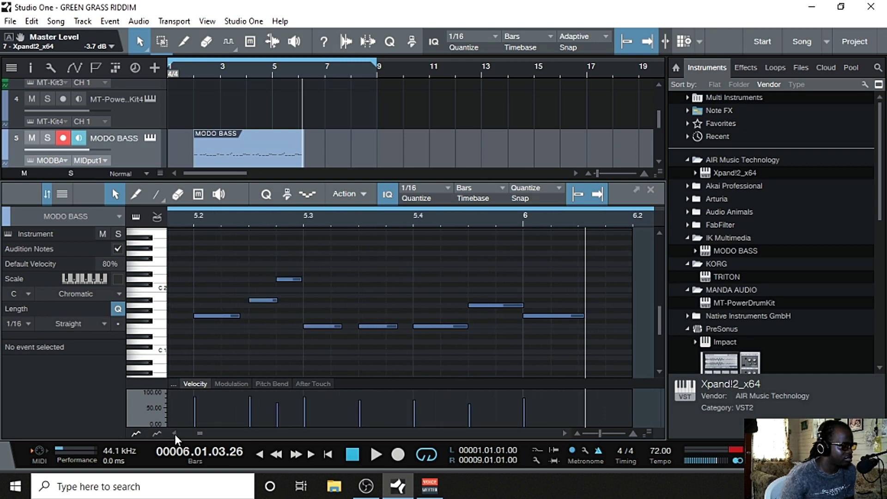
{"action": "left_click_drag", "start_coordinate": [175, 435], "coordinate": [175, 433]}
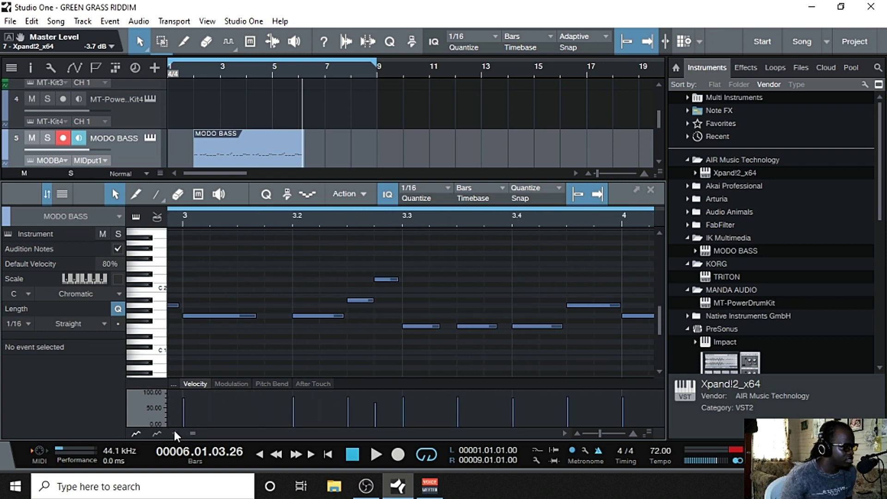
{"action": "left_click_drag", "start_coordinate": [174, 434], "coordinate": [174, 434]}
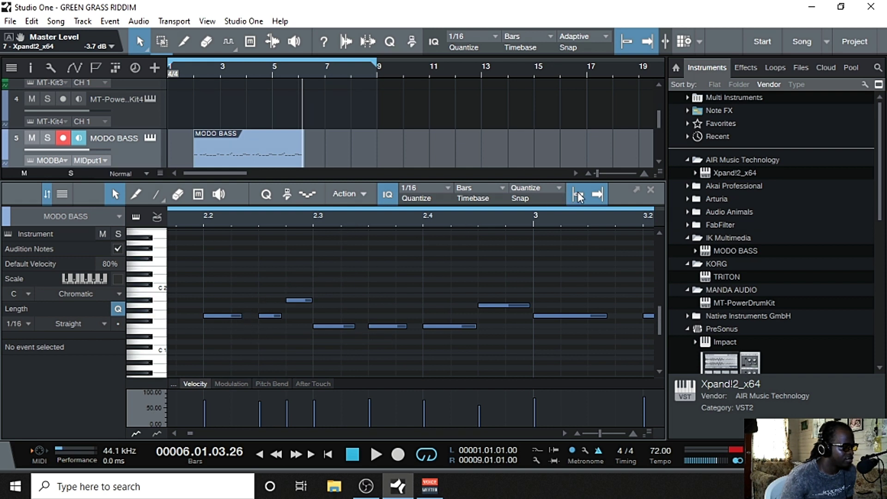
Step: Play the bass from bar 2 and slightly lengthen the two G1 notes in beat 2 and two F1 notes in beat 3
{"action": "left_click", "coordinate": [189, 73]}
{"action": "key", "text": "space"}
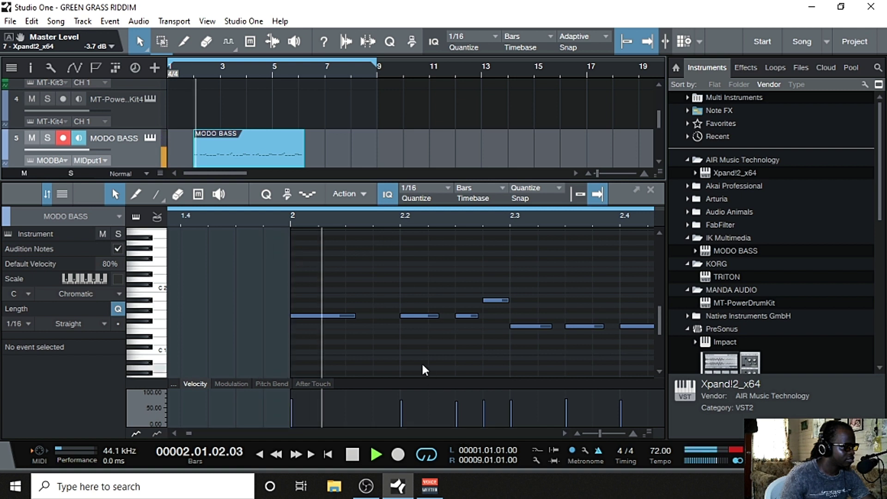
{"action": "key", "text": "space"}
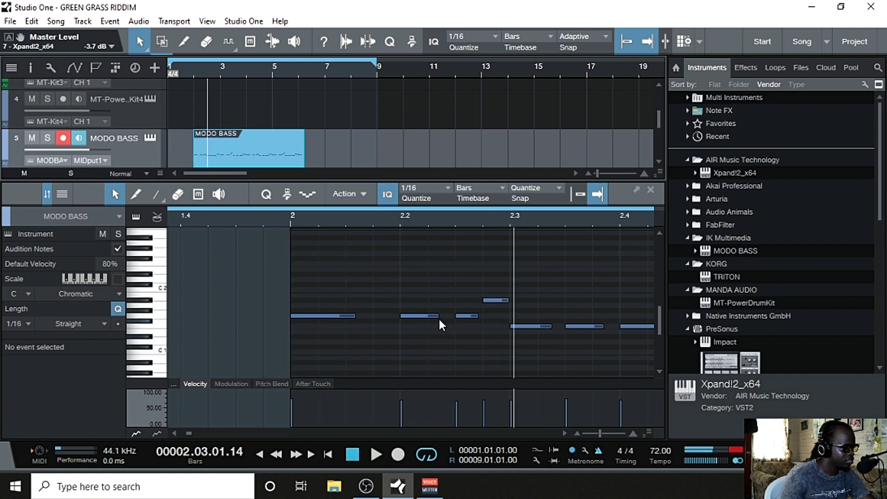
{"action": "left_click_drag", "start_coordinate": [439, 321], "coordinate": [484, 320]}
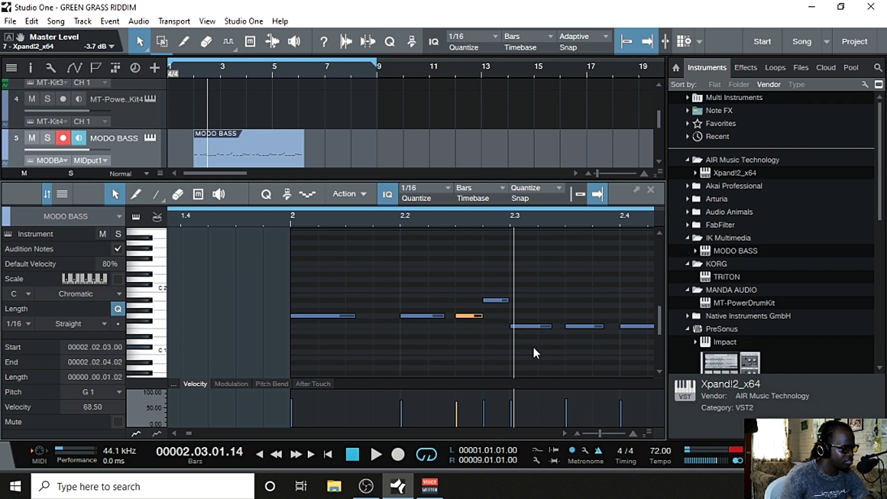
{"action": "left_click_drag", "start_coordinate": [552, 327], "coordinate": [610, 330]}
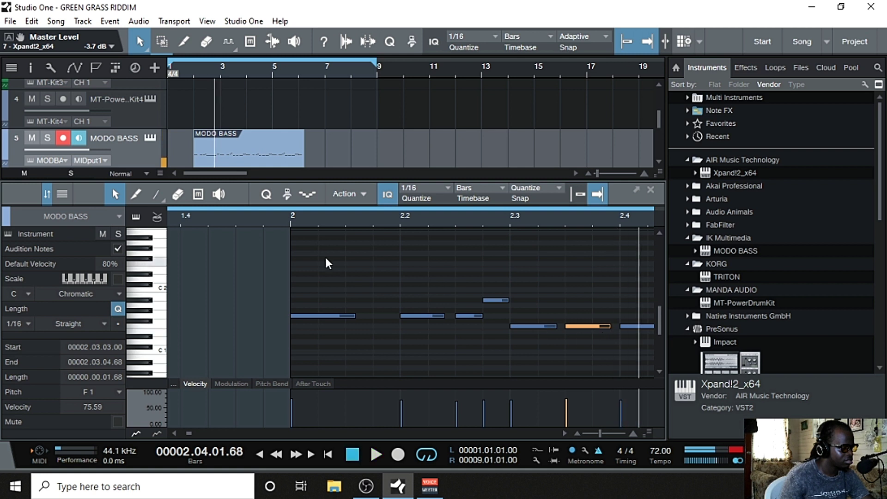
Step: Play the bass line on through bars 2 to 4 to check the note lengths, stopping in bar 4
{"action": "left_click", "coordinate": [291, 220]}
{"action": "key", "text": "space"}
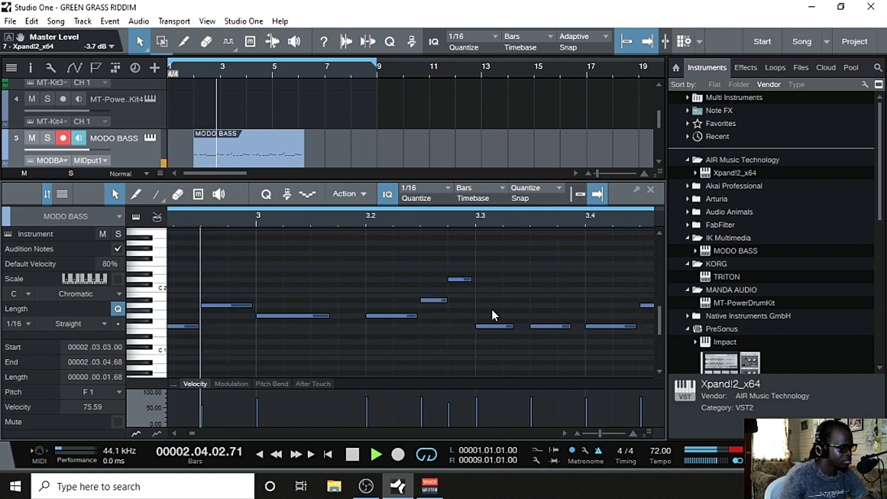
{"action": "key", "text": "space"}
{"action": "key", "text": "space"}
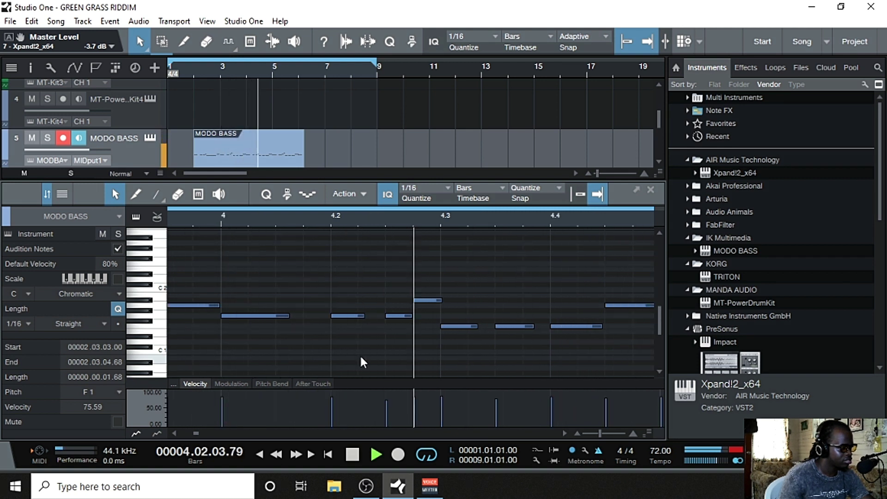
{"action": "key", "text": "space"}
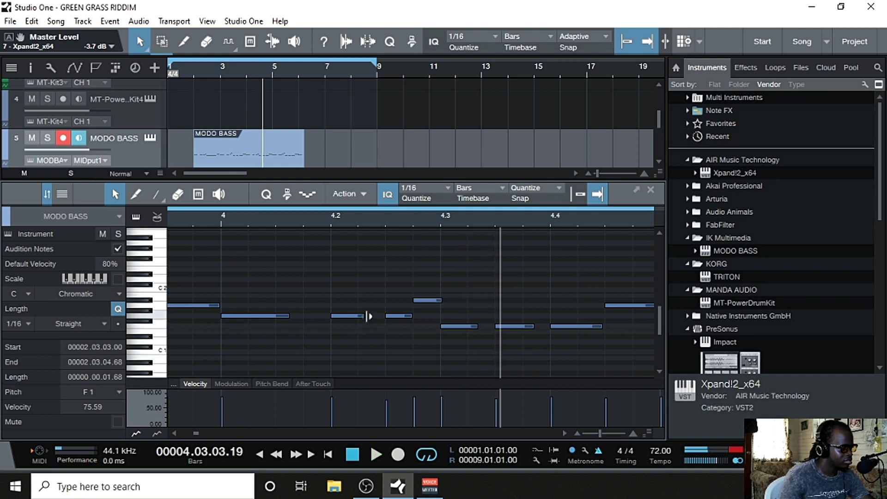
Step: Lengthen the G1 note on beat 2 of bar 4 and quantize the F1 note on beat 3 to the 1/16 grid
{"action": "left_click_drag", "start_coordinate": [369, 316], "coordinate": [379, 324]}
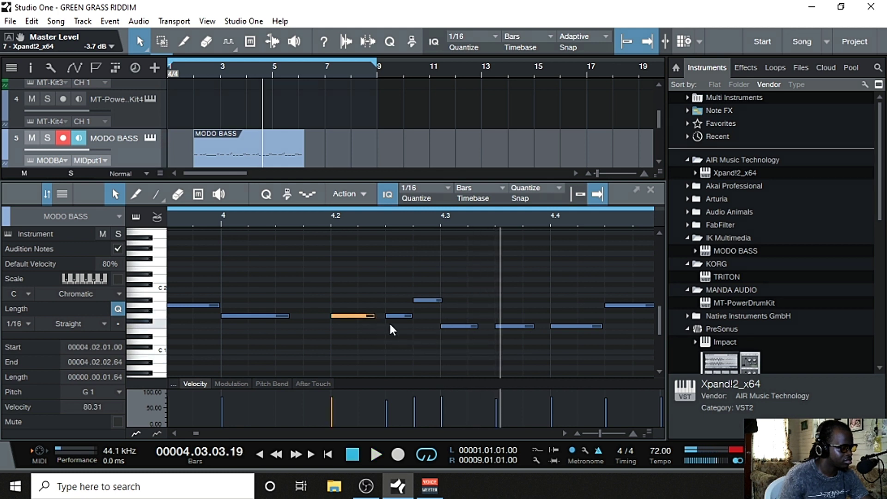
{"action": "left_click_drag", "start_coordinate": [474, 325], "coordinate": [479, 325]}
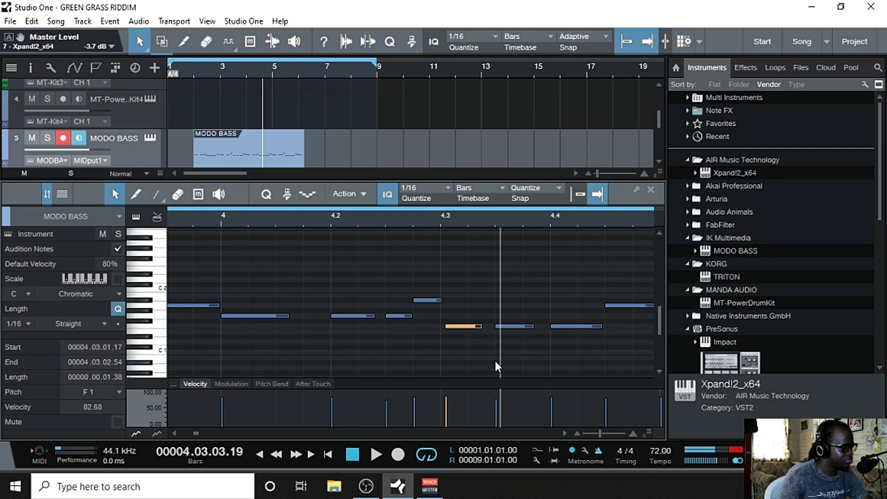
{"action": "key", "text": "q"}
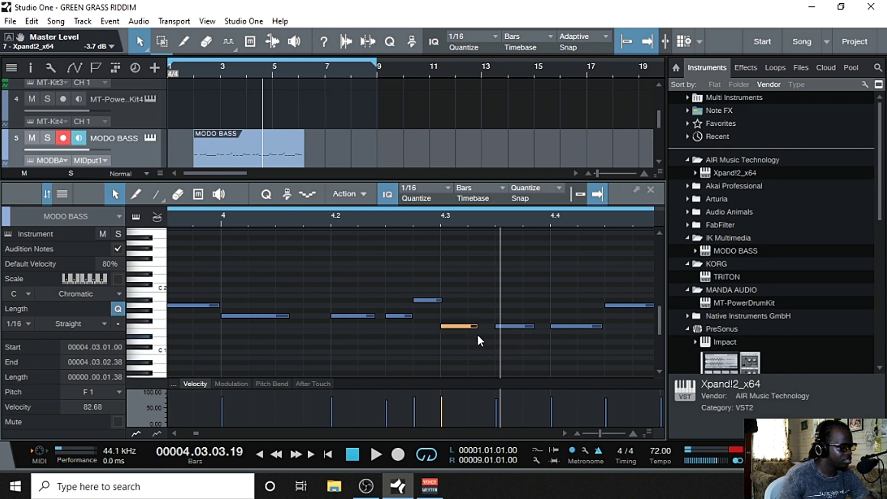
Step: Slightly lengthen the two F1 notes in beat 3 of bar 4 and play on through bar 5 to check them
{"action": "left_click_drag", "start_coordinate": [481, 331], "coordinate": [535, 329]}
{"action": "key", "text": "space"}
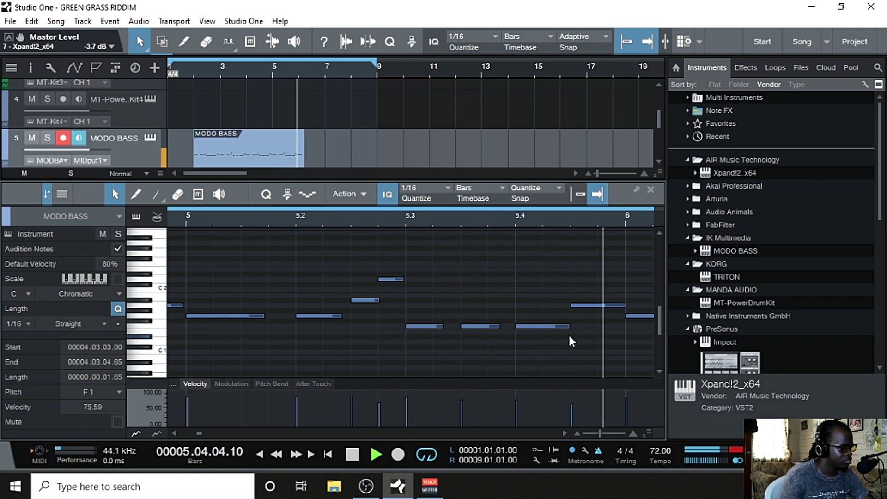
{"action": "key", "text": "space"}
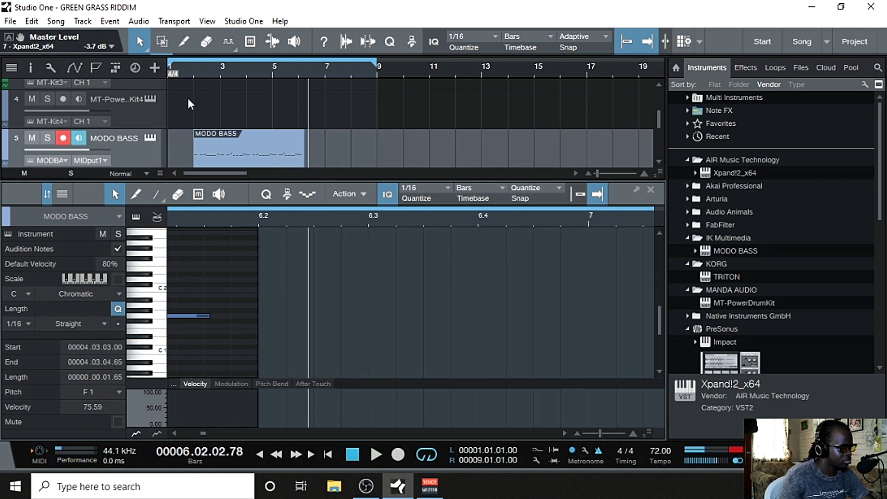
Step: Play the bass from bar 2 into bar 5 and slightly lengthen the two F1 notes in beat 3 of bar 5
{"action": "left_click", "coordinate": [195, 71]}
{"action": "key", "text": "space"}
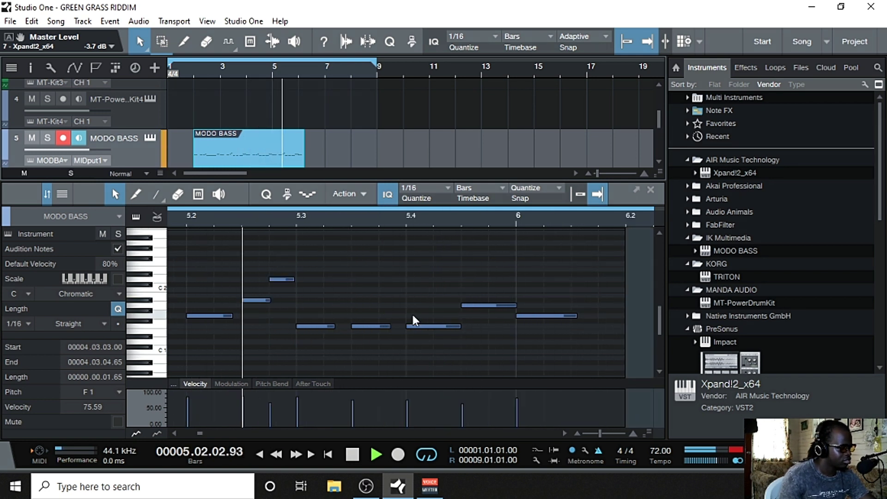
{"action": "key", "text": "space"}
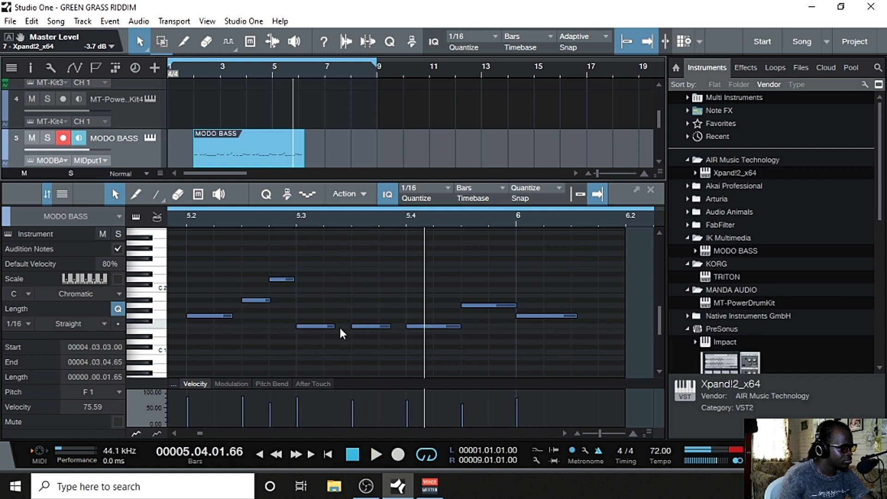
{"action": "left_click_drag", "start_coordinate": [335, 326], "coordinate": [400, 334]}
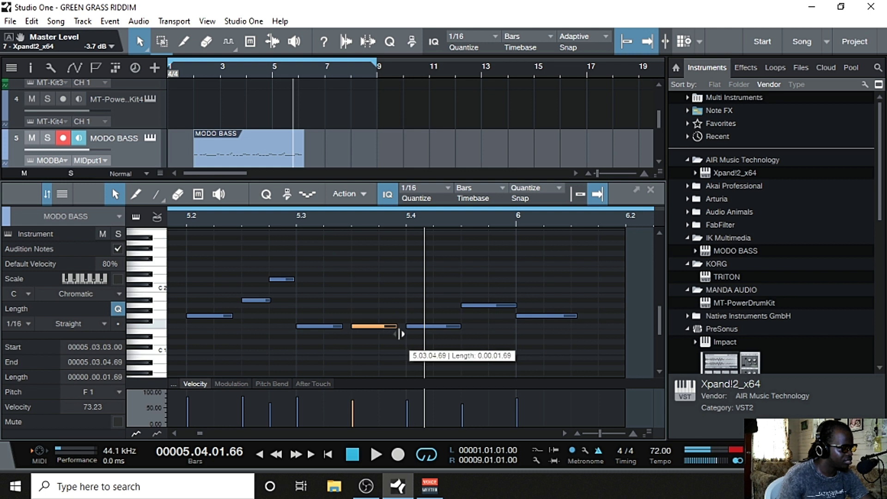
Step: Play the bass on past its end, then replay it from bar 2 up to bar 6
{"action": "key", "text": "space"}
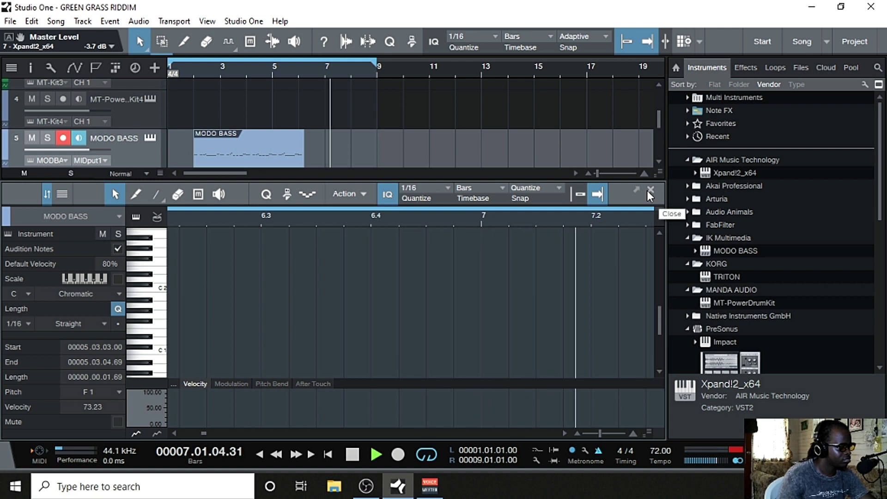
{"action": "left_click", "coordinate": [196, 72]}
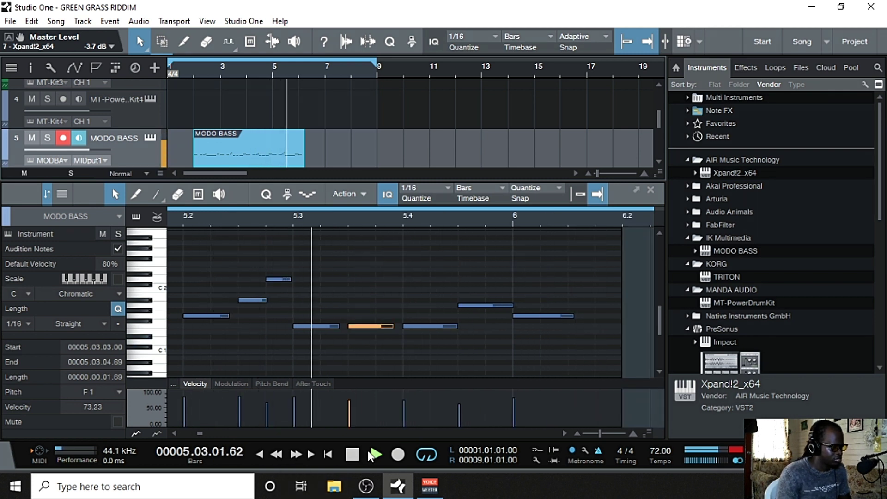
{"action": "left_click", "coordinate": [352, 455]}
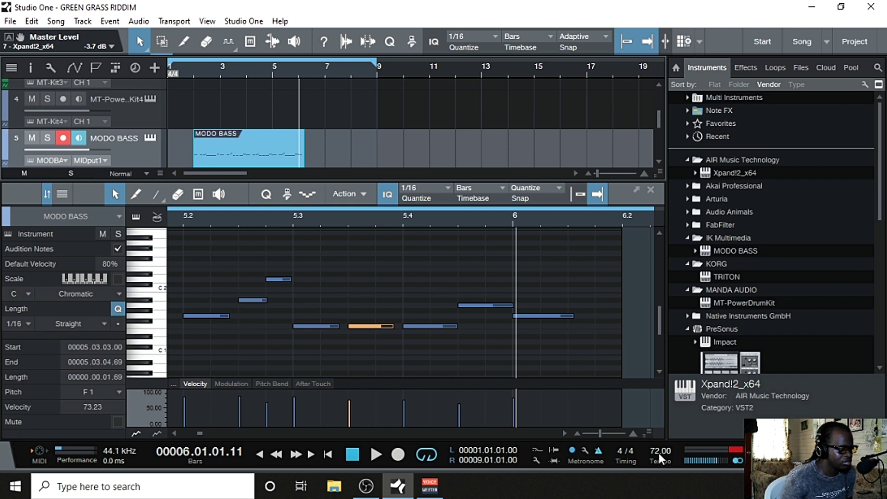
Step: Set the song tempo to 70 and play the song from the start into bar 4
{"action": "scroll", "coordinate": [658, 451], "scroll_direction": "down", "scroll_amount": 2}
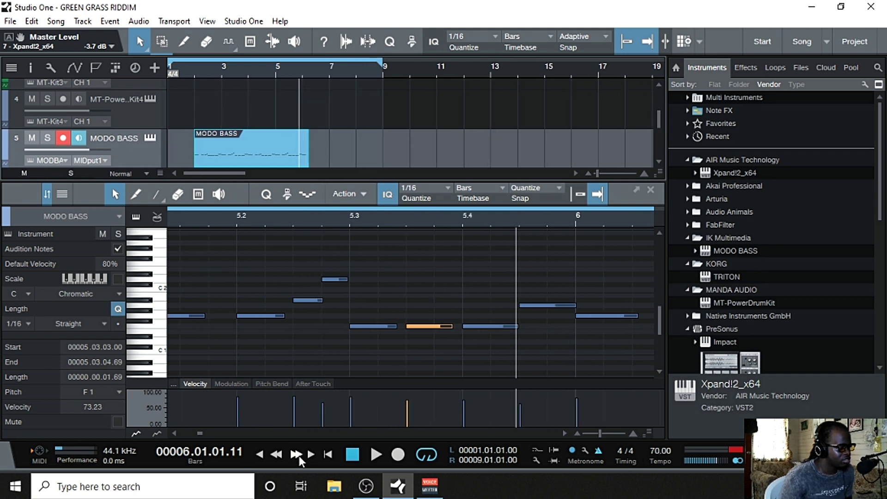
{"action": "left_click", "coordinate": [345, 455]}
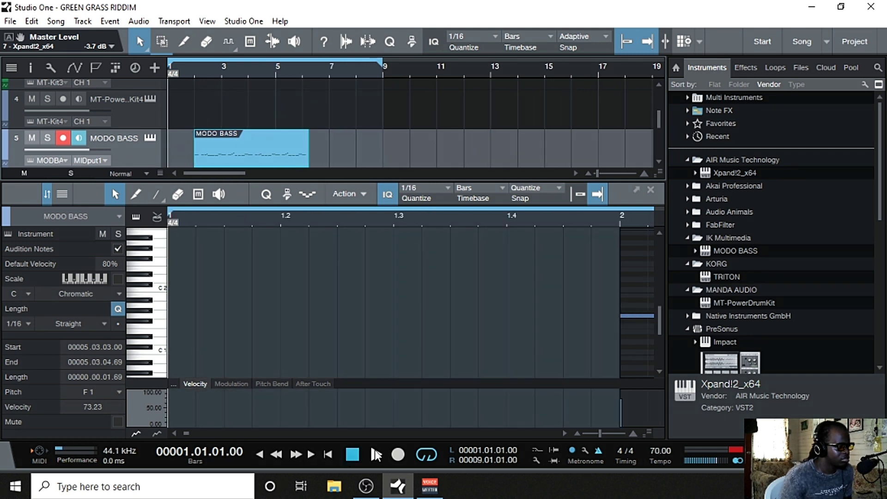
{"action": "left_click", "coordinate": [375, 450]}
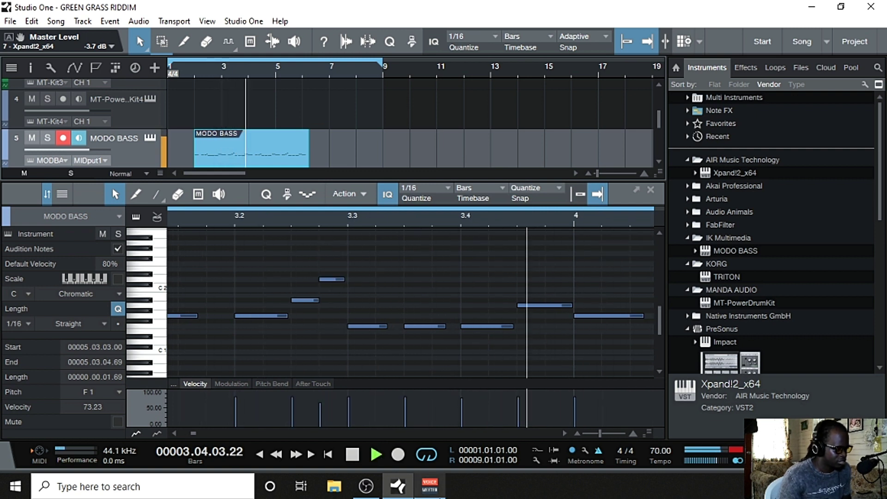
{"action": "key", "text": "space"}
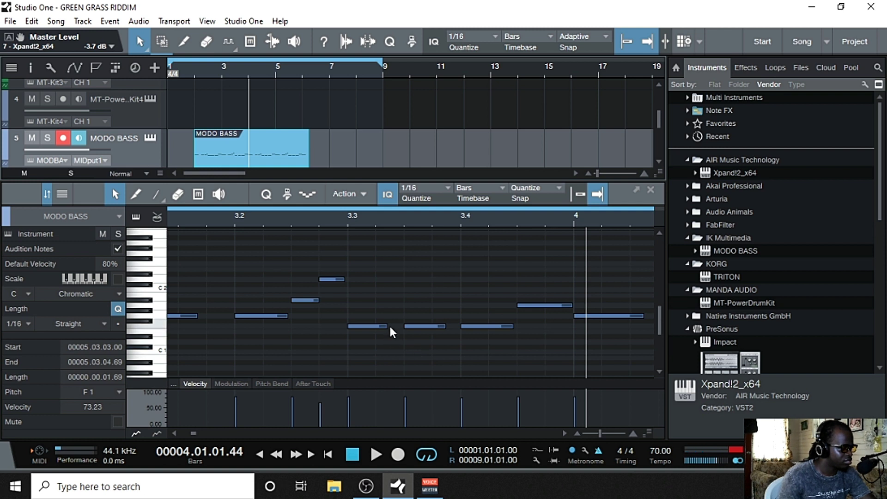
Step: Lengthen the two F1 notes in beat 3 of bar 3 to 1.70 and 1.75 sixteenths, and play on to check them
{"action": "left_click_drag", "start_coordinate": [389, 326], "coordinate": [398, 337]}
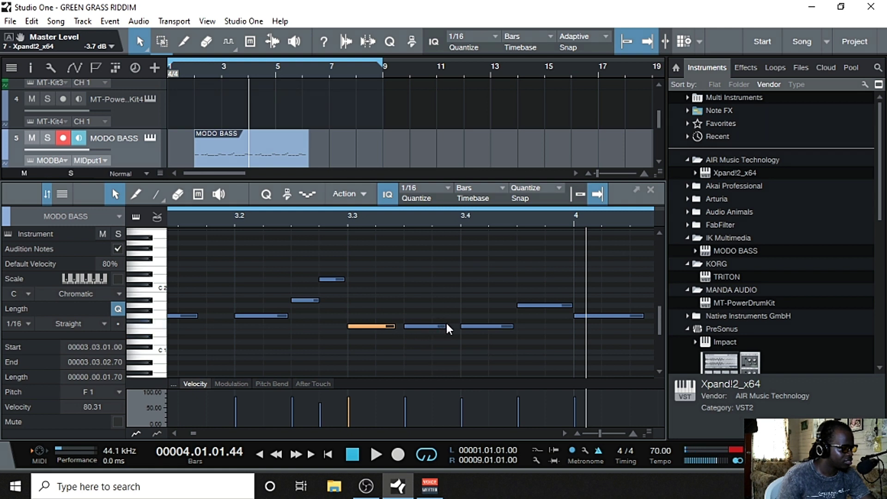
{"action": "left_click_drag", "start_coordinate": [446, 327], "coordinate": [456, 329]}
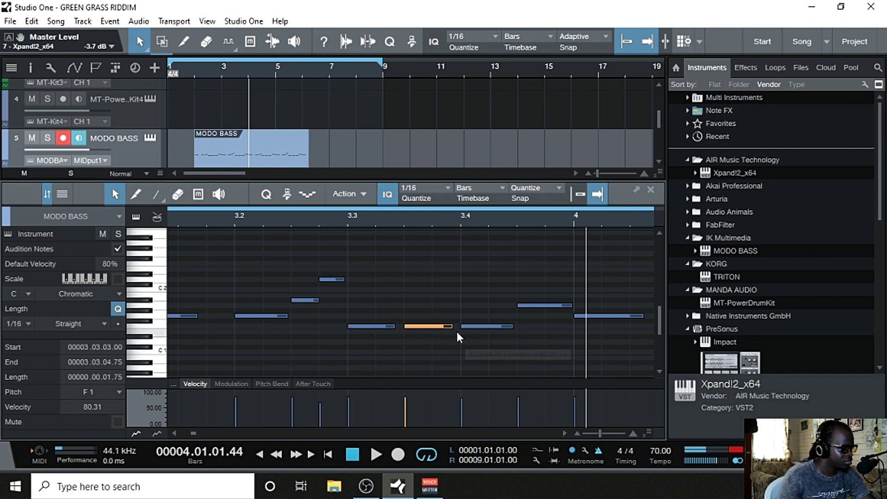
{"action": "key", "text": "space"}
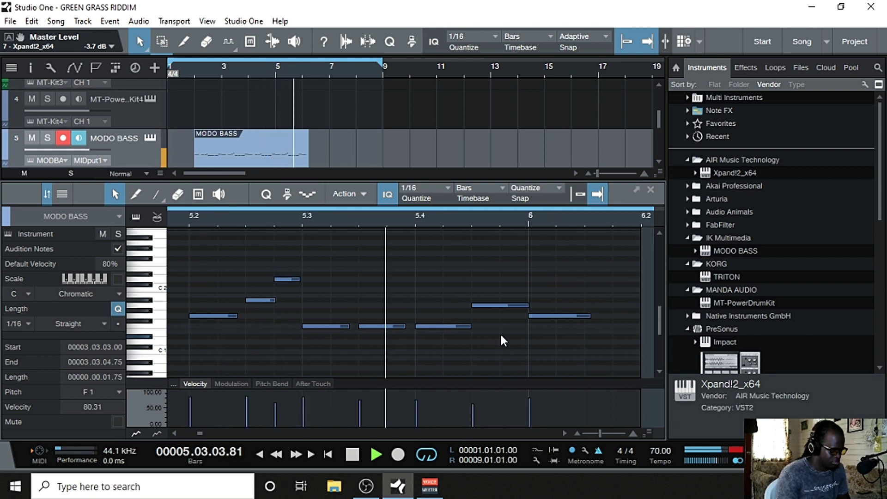
{"action": "left_click", "coordinate": [354, 455]}
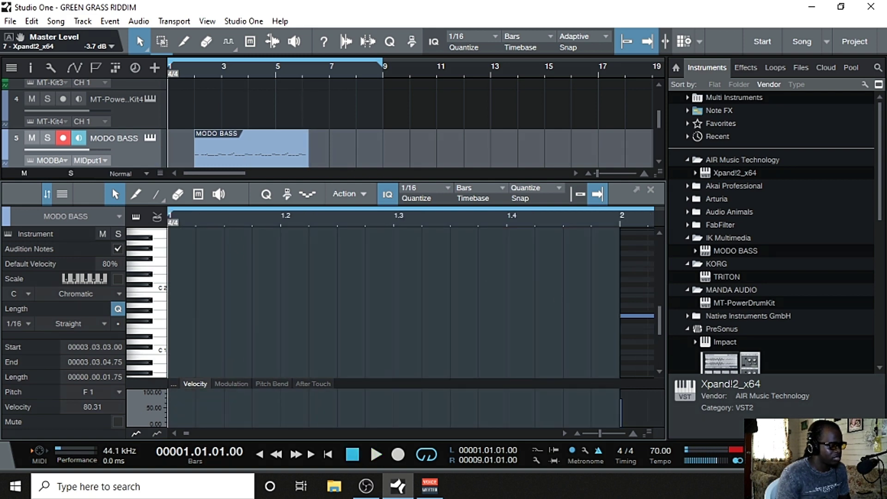
Step: Close the note editor, select the first MT-PowerDrumKit track for recording and check its instrument window
{"action": "key", "text": "F2"}
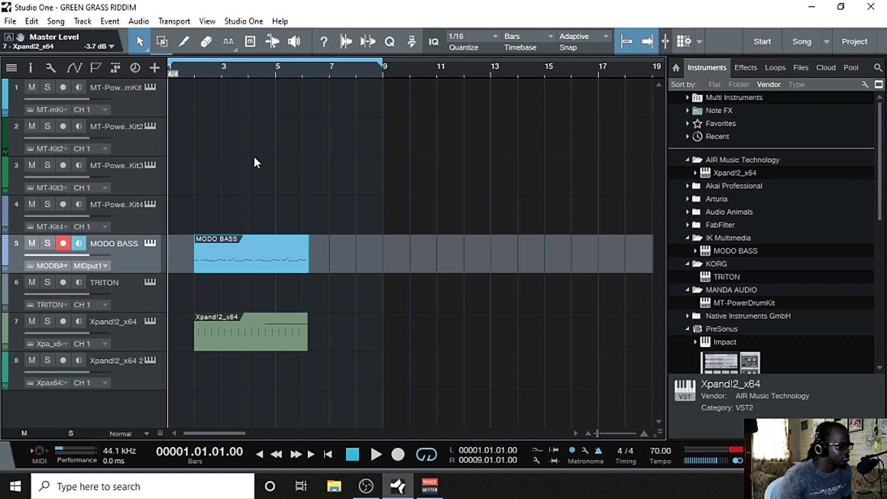
{"action": "left_click", "coordinate": [133, 104]}
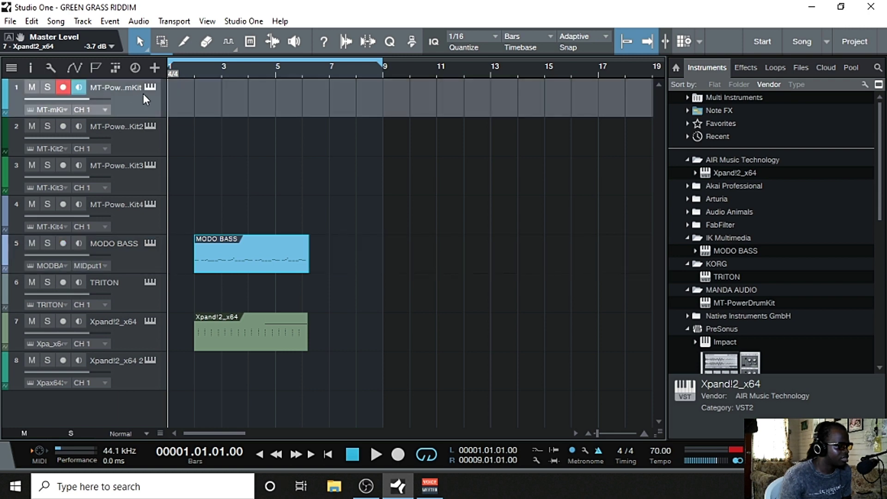
{"action": "left_click", "coordinate": [149, 86]}
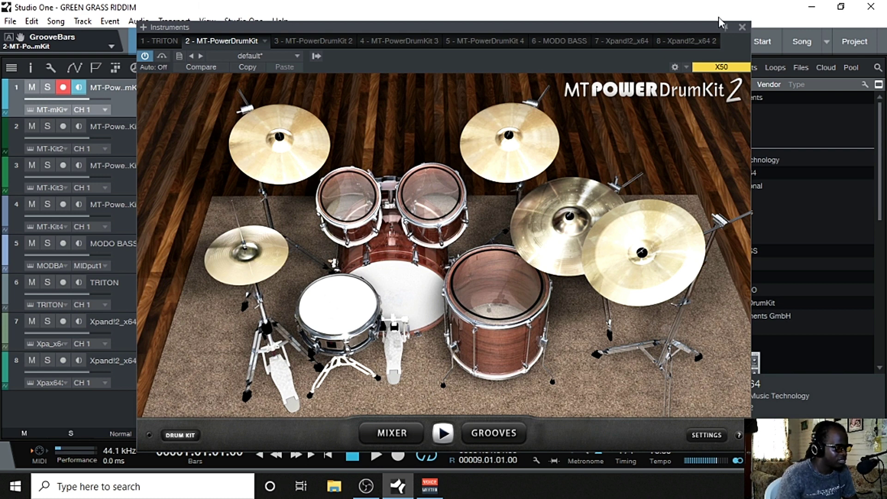
{"action": "left_click", "coordinate": [742, 27]}
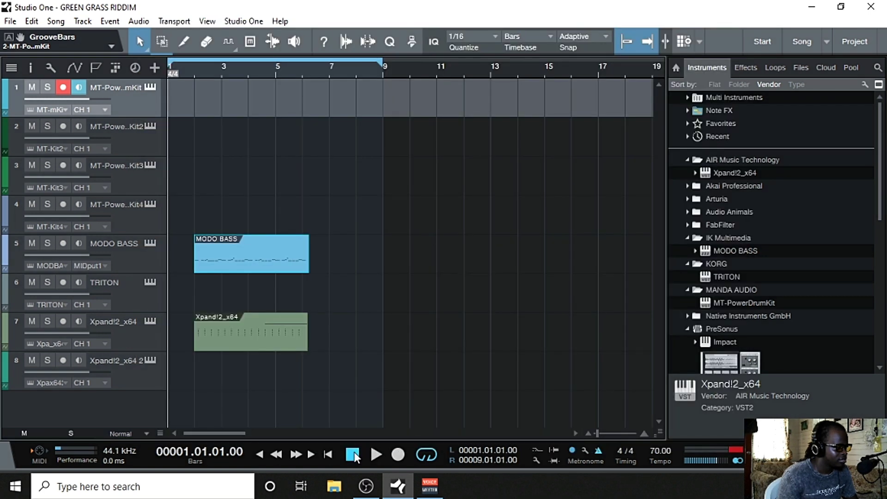
Step: Record a drum part on the first MT-PowerDrumKit track from the song start to bar 6 and play it back from bar 2
{"action": "left_click", "coordinate": [400, 454]}
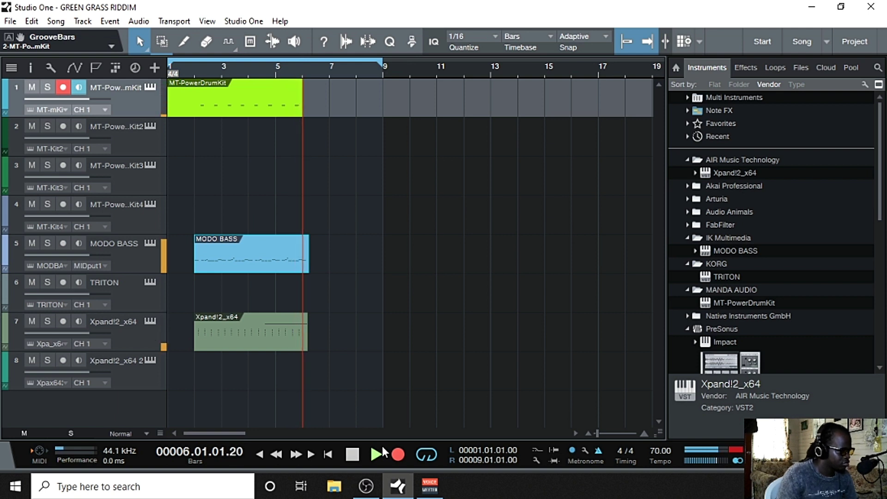
{"action": "key", "text": "space"}
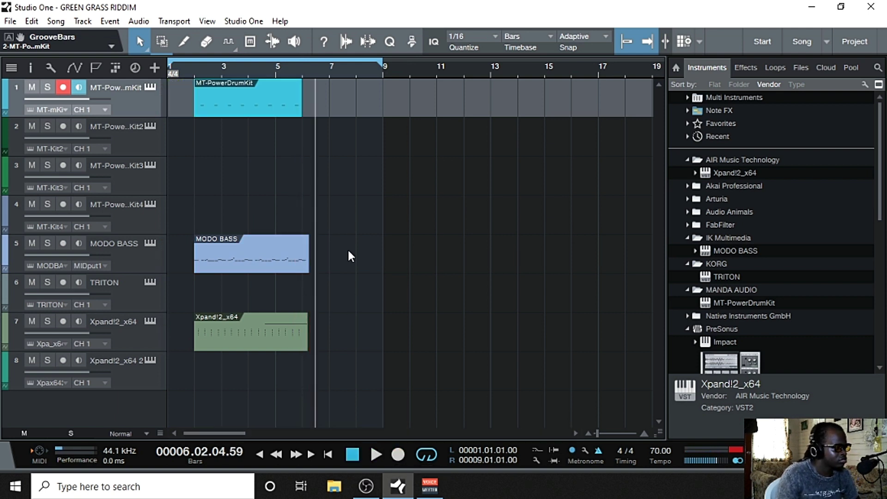
{"action": "left_click", "coordinate": [193, 66]}
{"action": "left_click", "coordinate": [379, 451]}
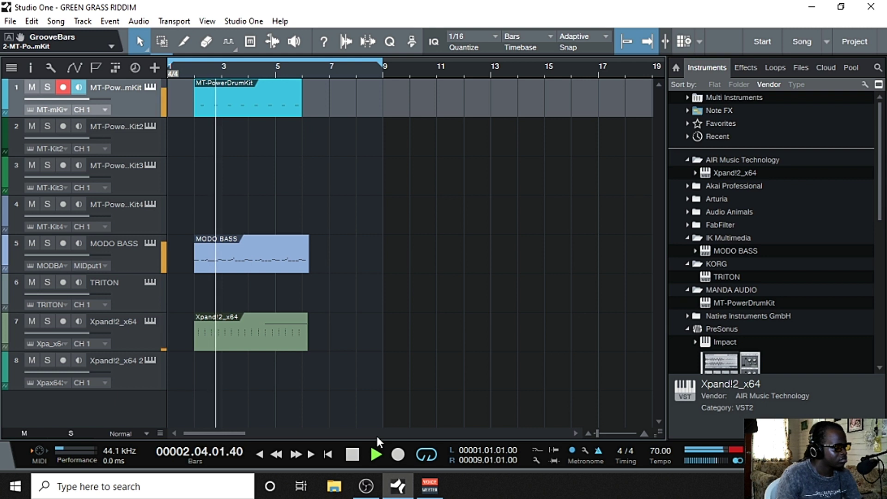
{"action": "key", "text": "space"}
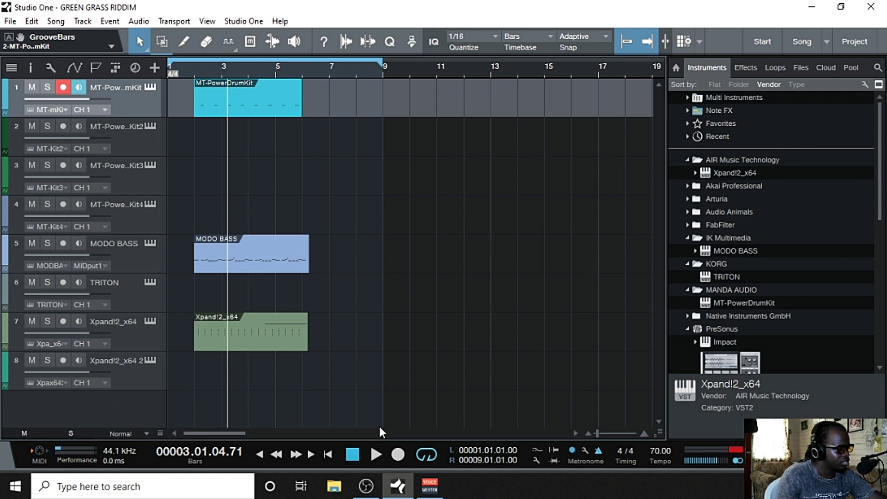
{"action": "key", "text": "space"}
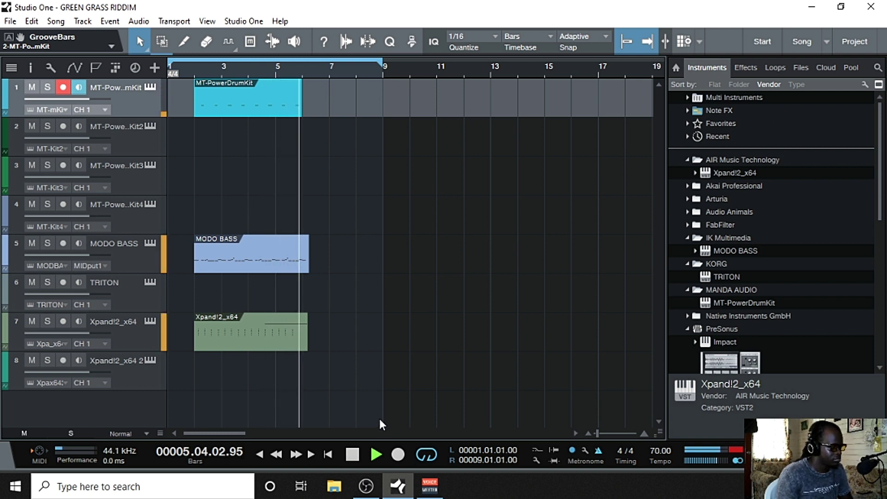
{"action": "left_click", "coordinate": [352, 454]}
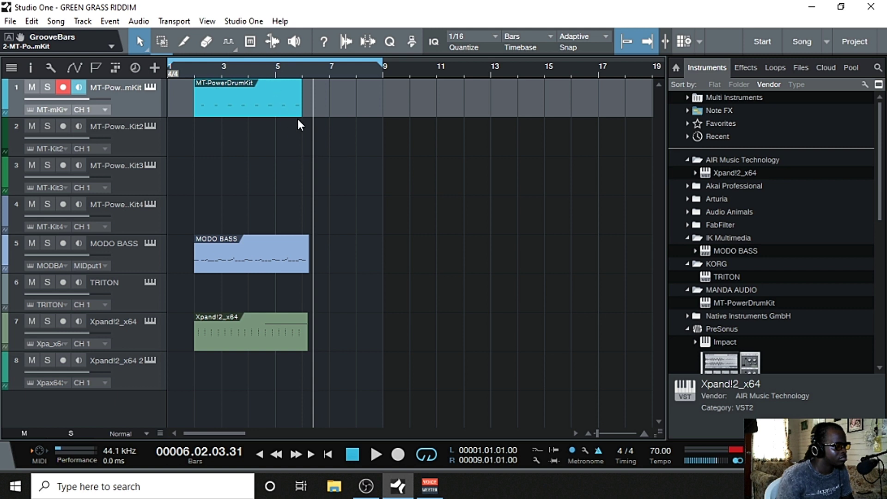
Step: Inspect the recorded drum notes in the note editor and replay the arrangement from bar 2 into bar 4
{"action": "double_click", "coordinate": [291, 107]}
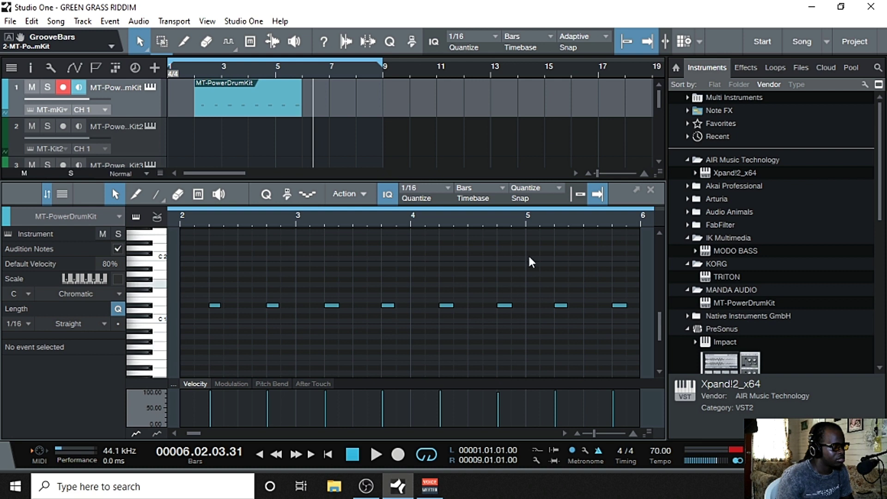
{"action": "left_click", "coordinate": [650, 191]}
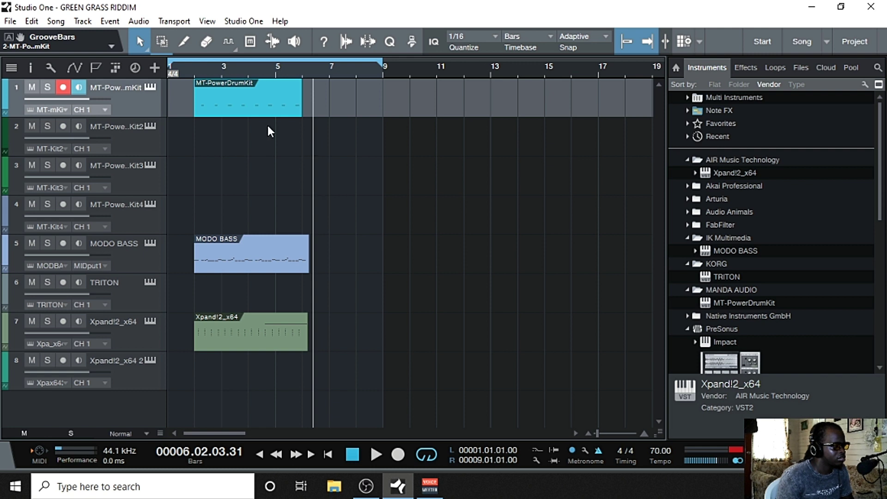
{"action": "left_click", "coordinate": [194, 67]}
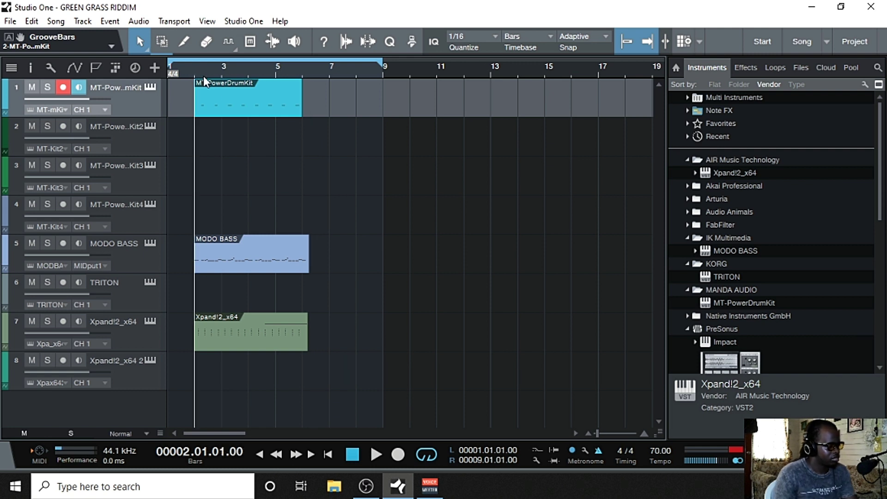
{"action": "key", "text": "space"}
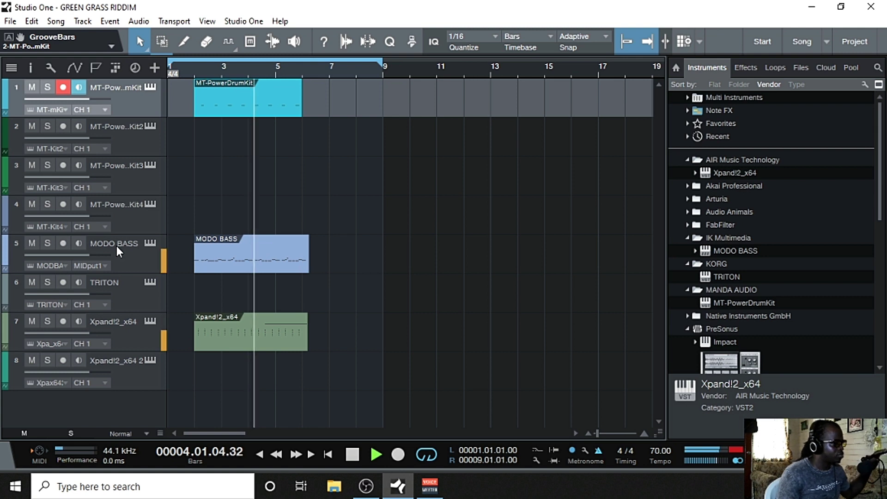
{"action": "key", "text": "space"}
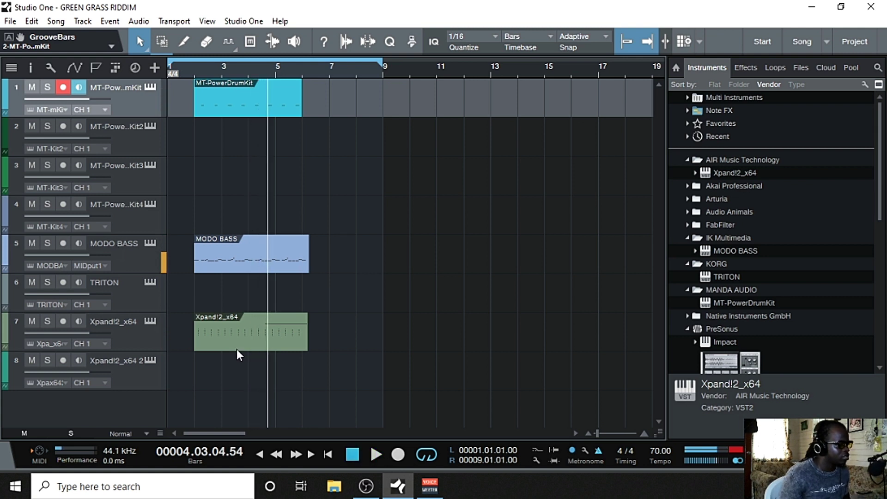
Step: Rename the MODO BASS track to BOSS
{"action": "double_click", "coordinate": [131, 245]}
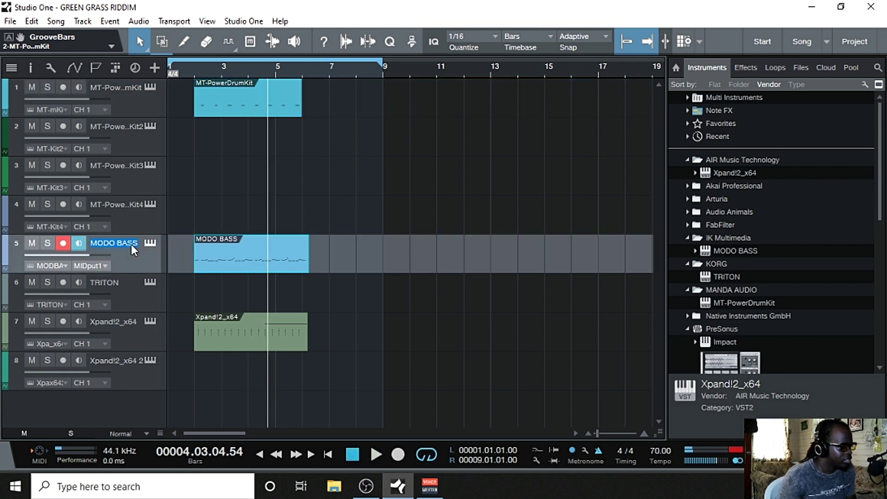
{"action": "key", "text": "BackSpace"}
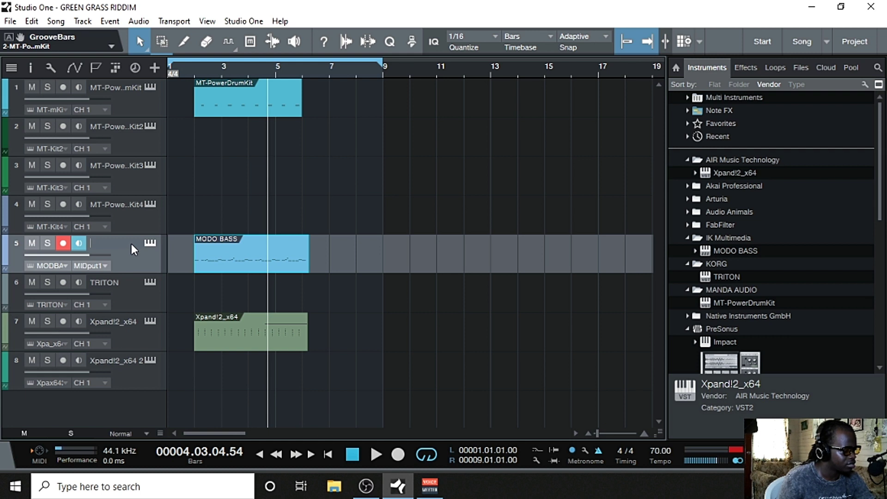
{"action": "type", "text": "BO"}
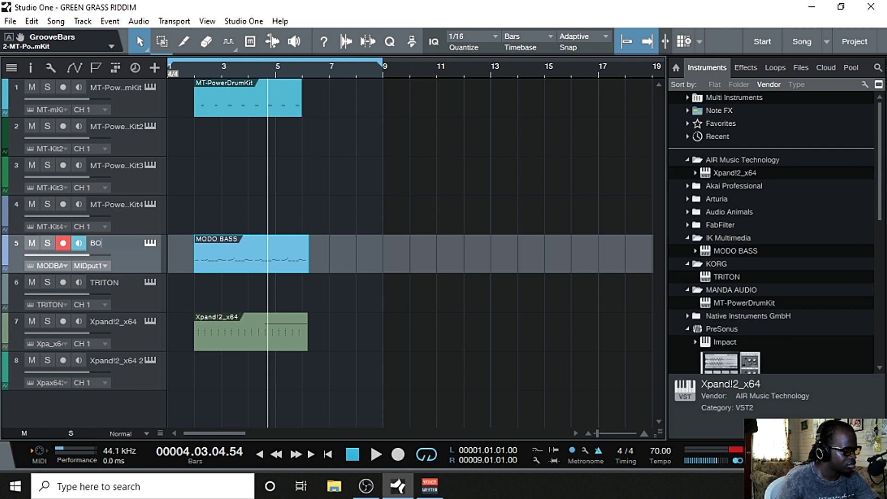
{"action": "type", "text": "SS"}
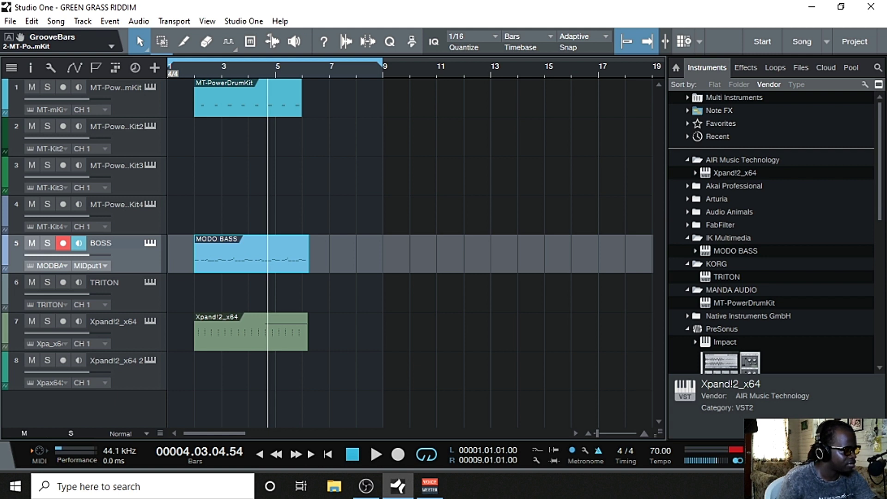
Step: Rename the BOSS track to BASS
{"action": "key", "text": "Return"}
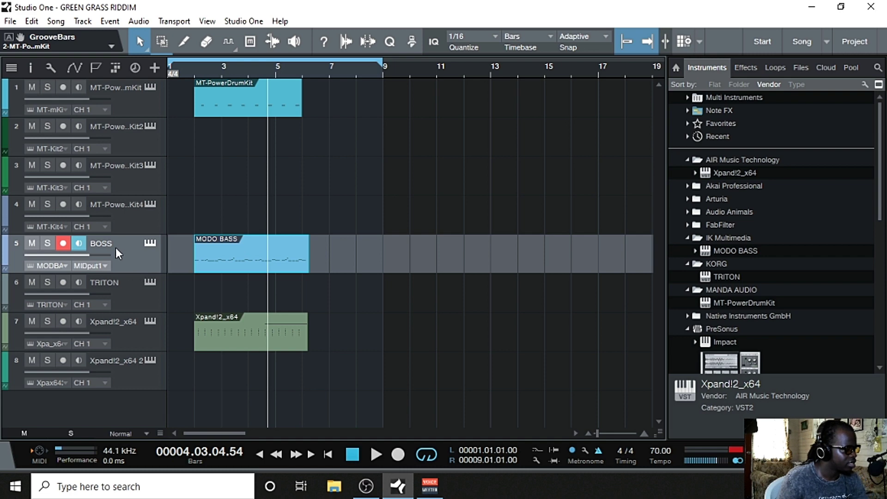
{"action": "key", "text": "F3"}
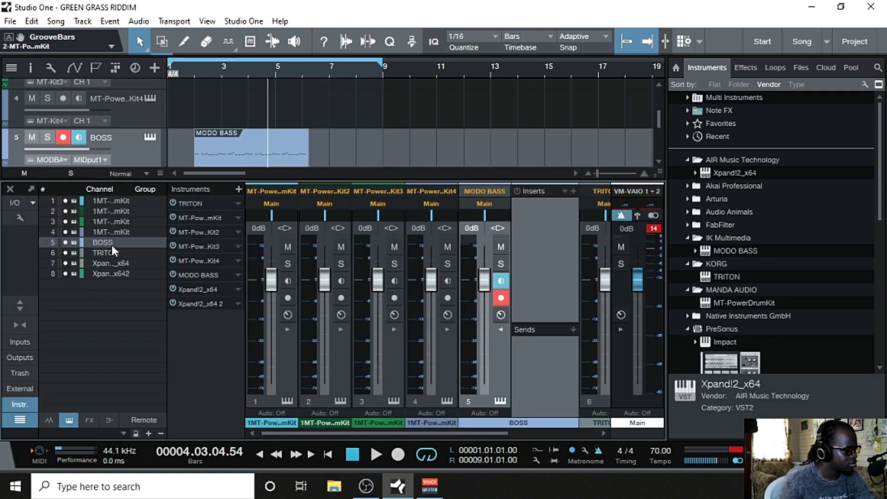
{"action": "key", "text": "F3"}
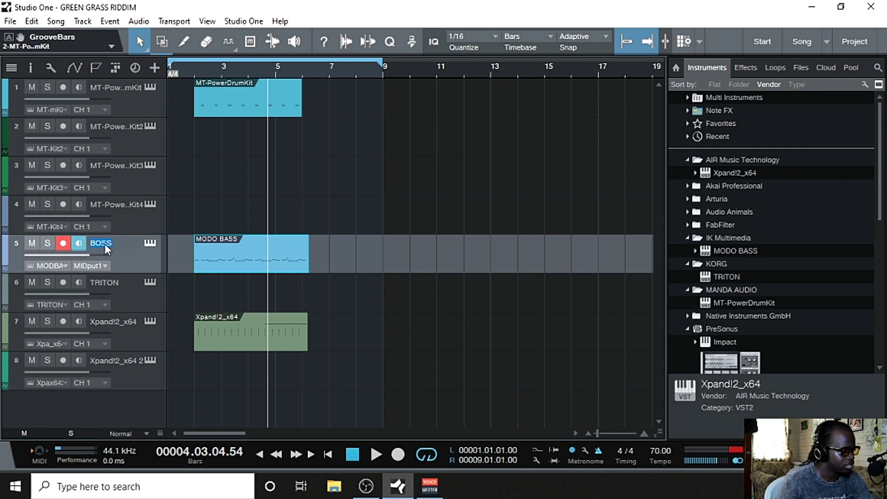
{"action": "type", "text": "BA"}
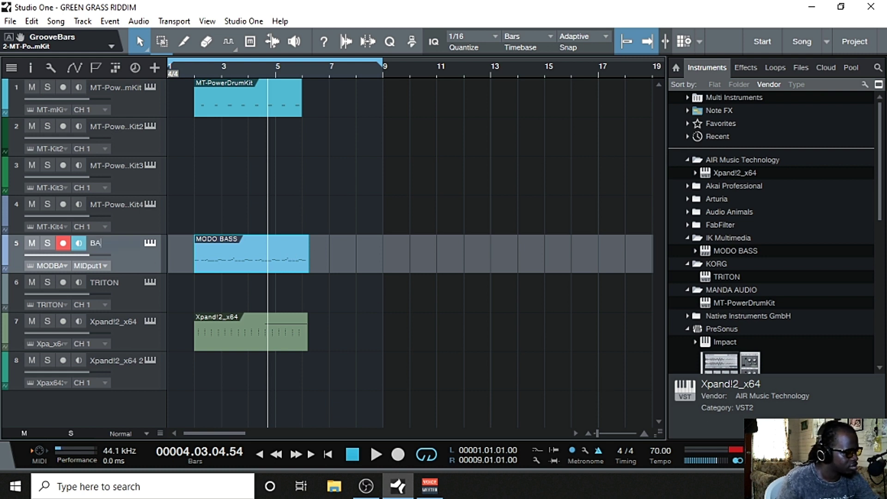
{"action": "type", "text": "SS"}
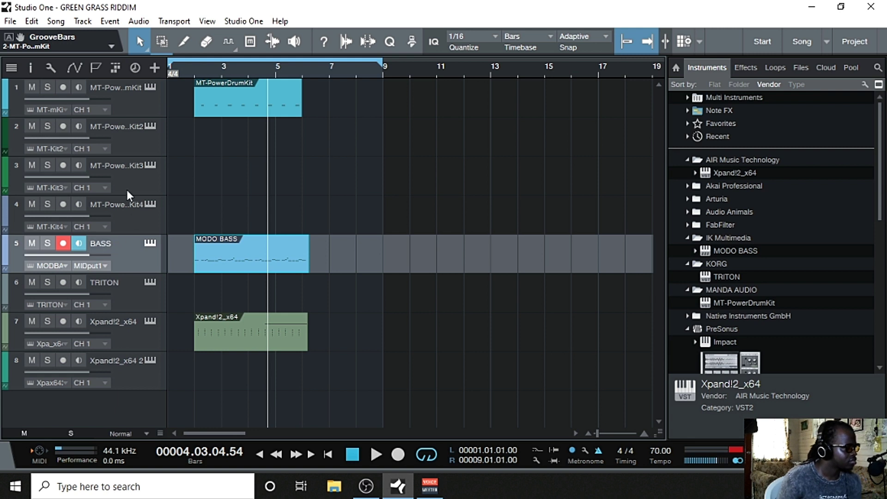
Step: Rename the first MT-PowerDrumKit track to SNARE
{"action": "double_click", "coordinate": [115, 87]}
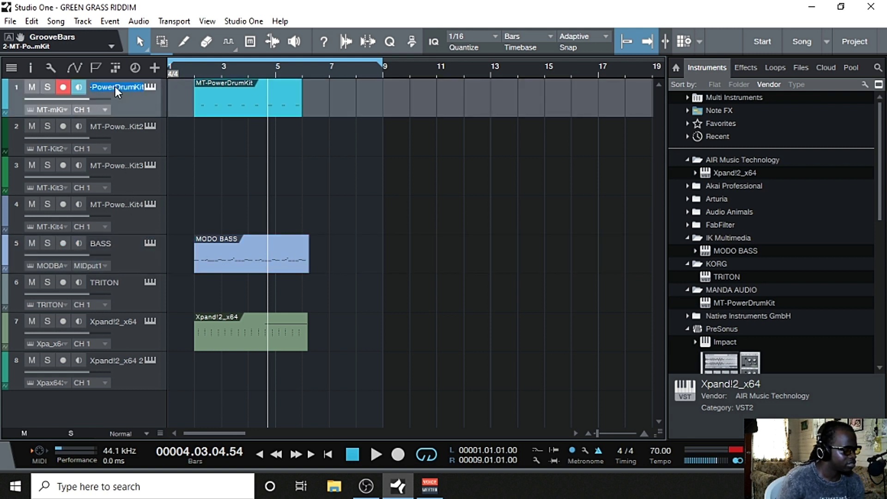
{"action": "key", "text": "BackSpace"}
{"action": "type", "text": "SN"}
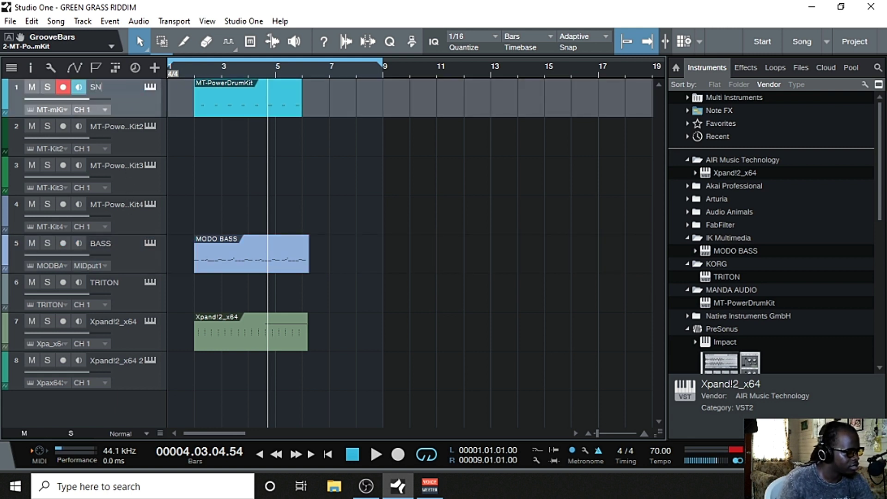
{"action": "type", "text": "ARE"}
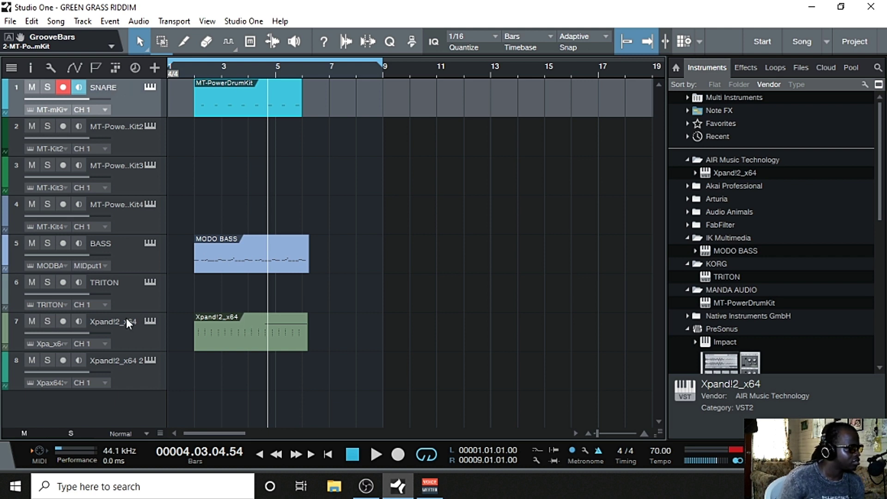
Step: Rename the first Xpand!2_x64 track to PIANO
{"action": "double_click", "coordinate": [111, 323]}
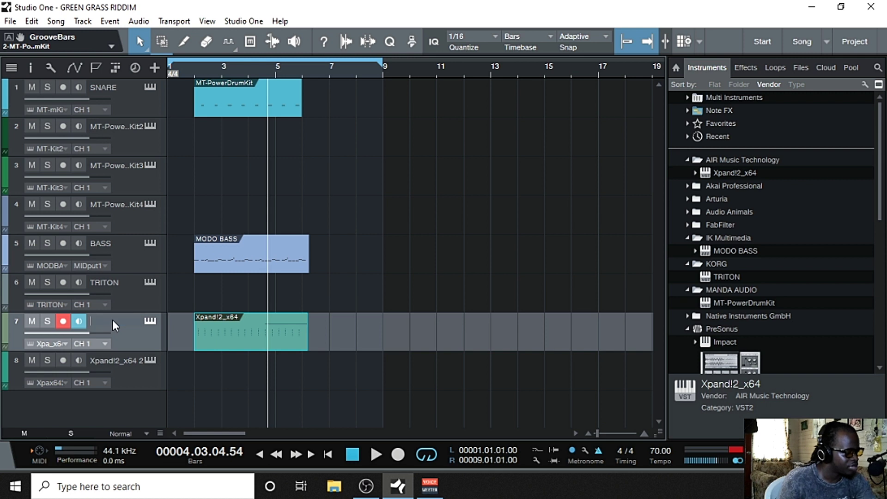
{"action": "type", "text": "PI"}
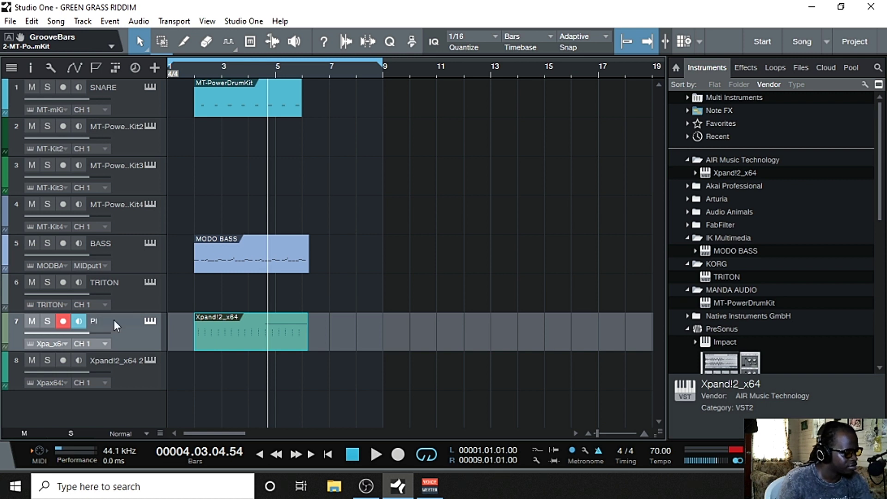
{"action": "type", "text": "ANO"}
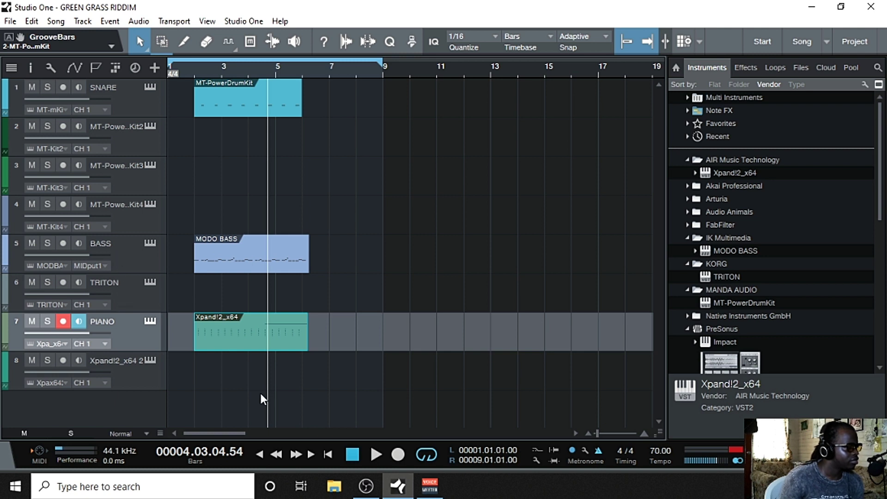
Step: Check the second MT-PowerDrumKit track's instrument window and record a kick part on that track from the song start into bar 6
{"action": "left_click", "coordinate": [351, 454]}
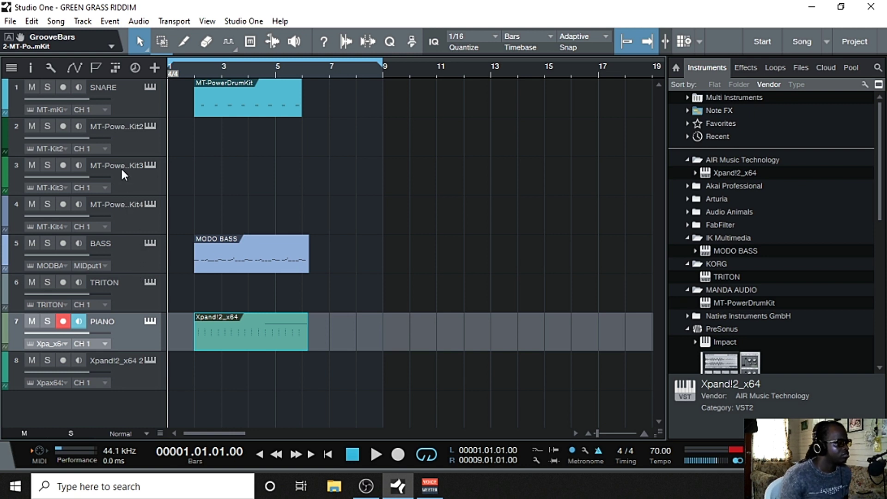
{"action": "left_click", "coordinate": [126, 138]}
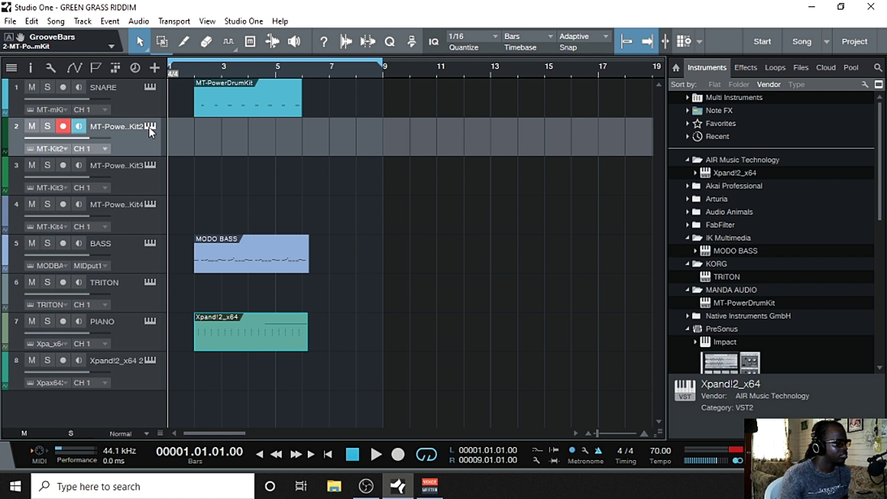
{"action": "left_click", "coordinate": [149, 126]}
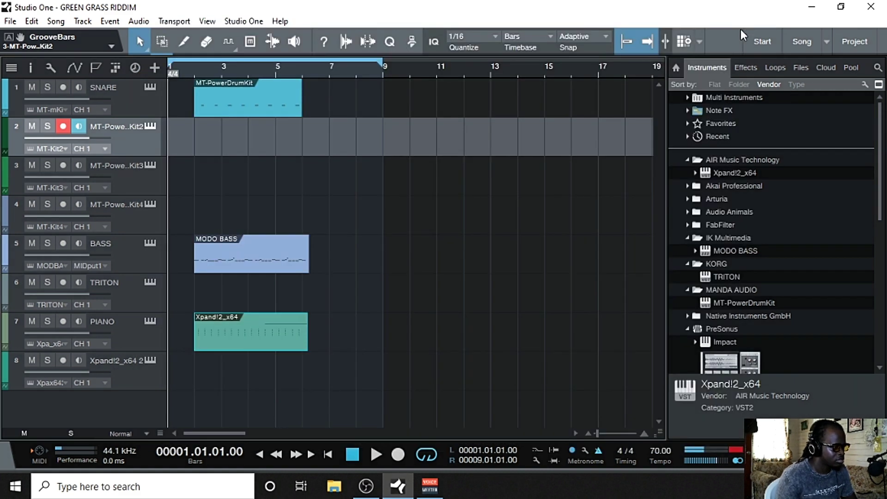
{"action": "left_click", "coordinate": [741, 28]}
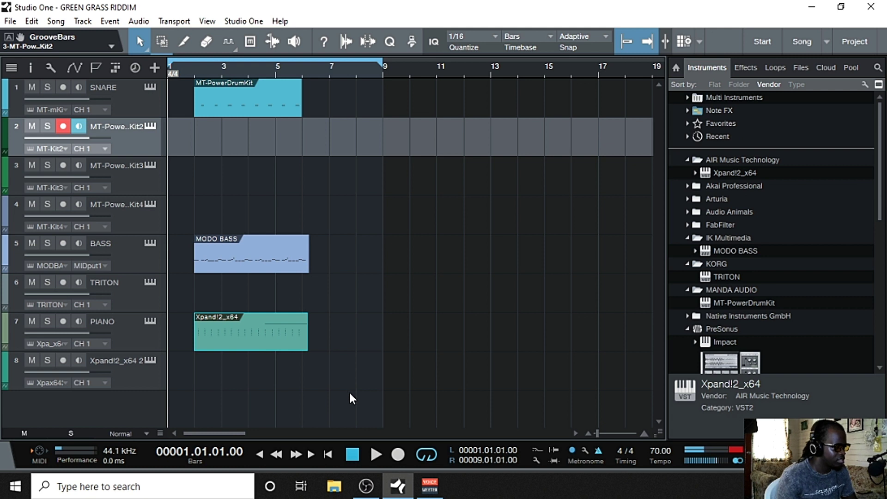
{"action": "left_click", "coordinate": [396, 455]}
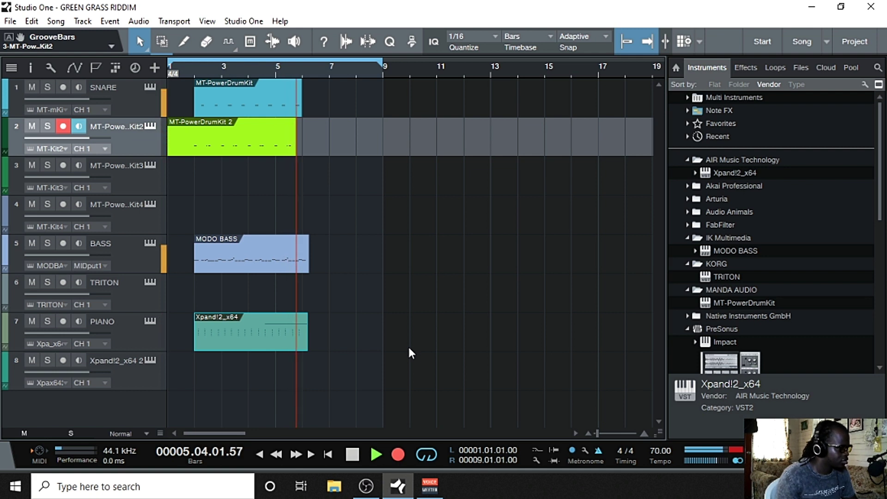
{"action": "key", "text": "space"}
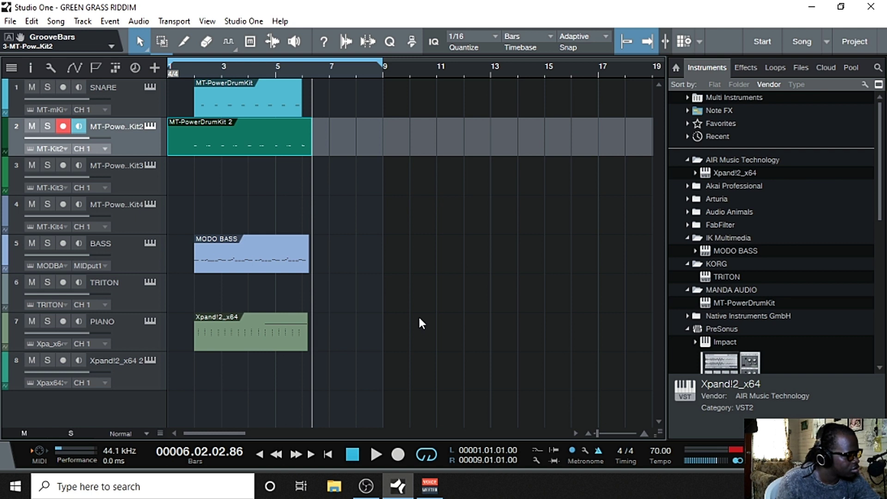
Step: Split the newly recorded MT-PowerDrumKit 2 clip at bars 2 and 6 and delete the pieces outside that range
{"action": "left_click", "coordinate": [180, 43]}
{"action": "left_click", "coordinate": [307, 135]}
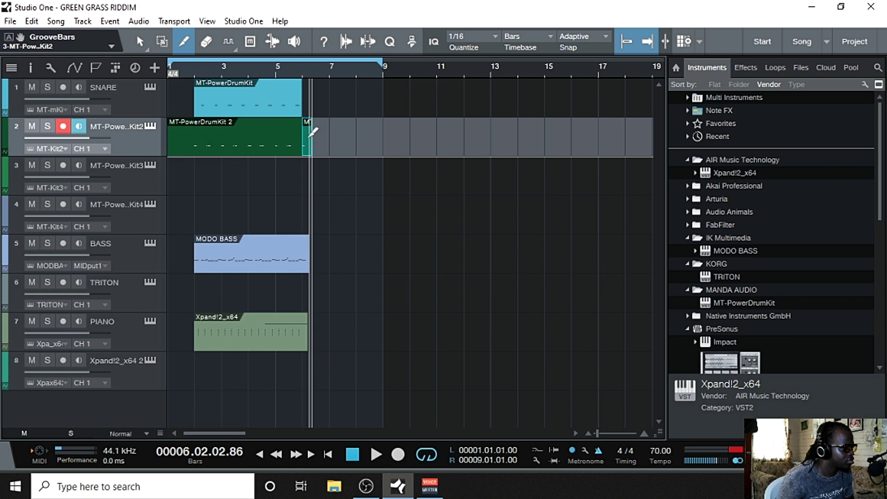
{"action": "right_click", "coordinate": [310, 135]}
{"action": "left_click", "coordinate": [348, 204]}
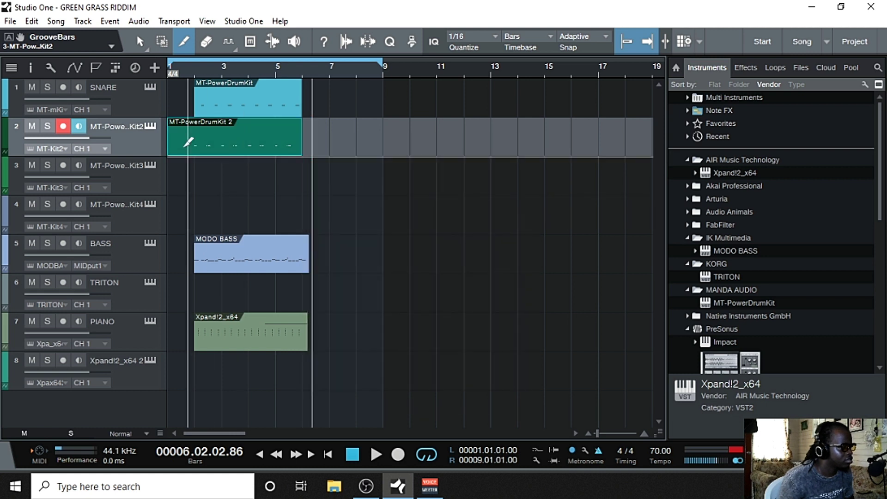
{"action": "left_click", "coordinate": [190, 128], "text": "alt"}
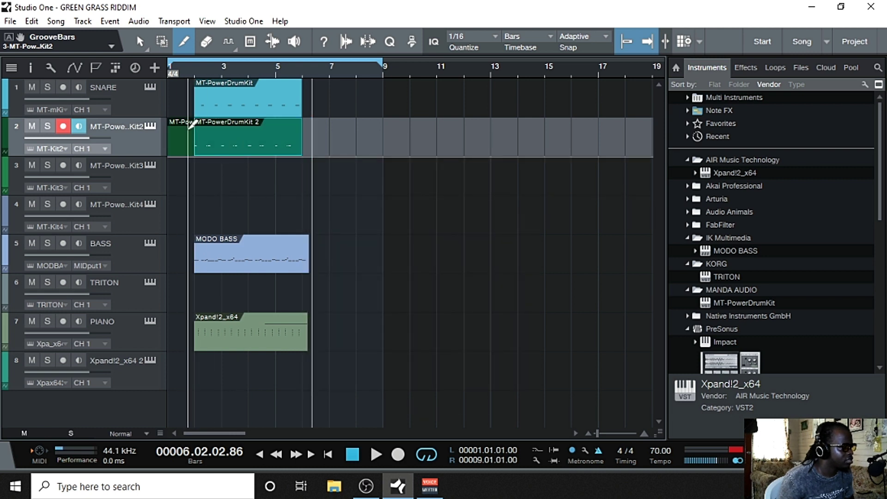
{"action": "right_click", "coordinate": [185, 129]}
{"action": "left_click", "coordinate": [231, 191]}
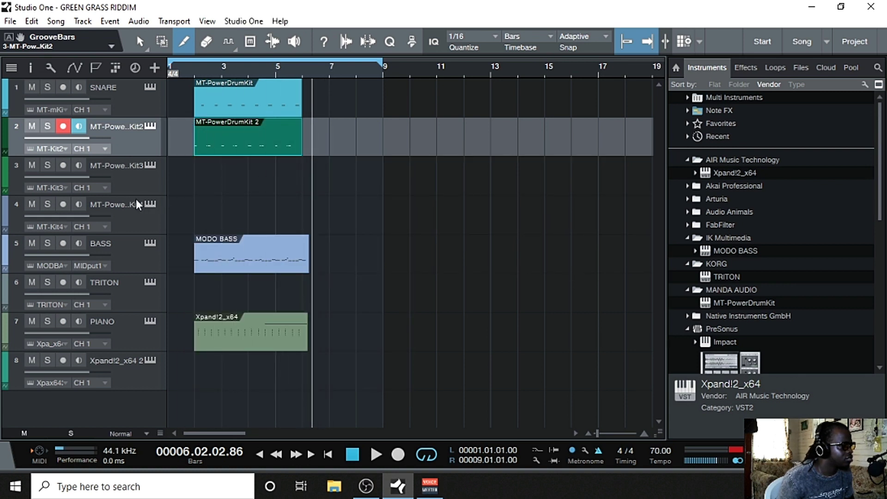
Step: Play back the arrangement from just before bar 2 to bar 5 and return to the song start
{"action": "left_click", "coordinate": [190, 71]}
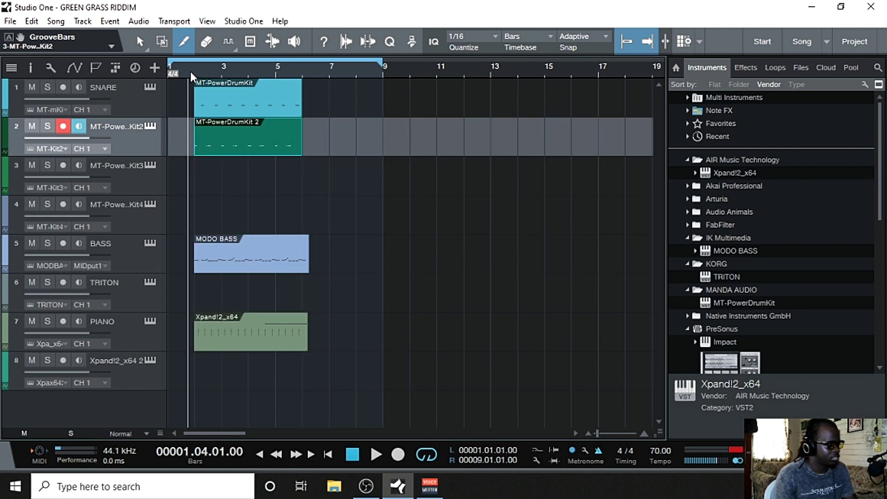
{"action": "key", "text": "space"}
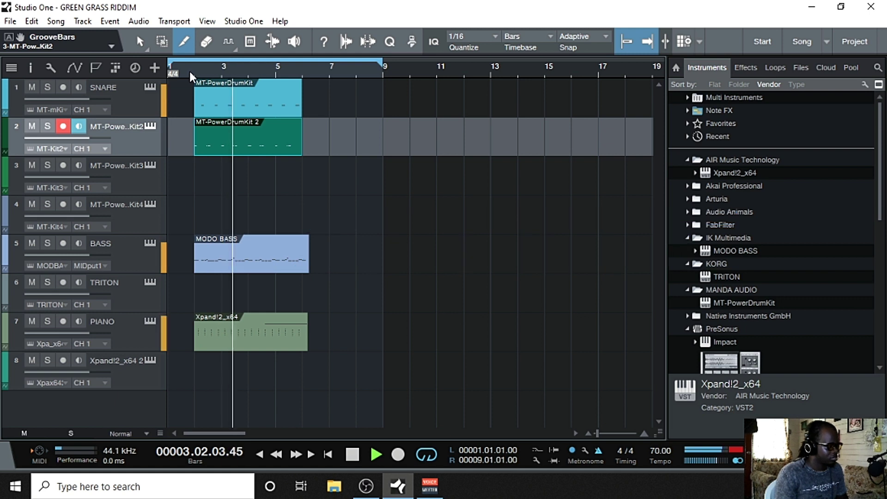
{"action": "left_click", "coordinate": [138, 173]}
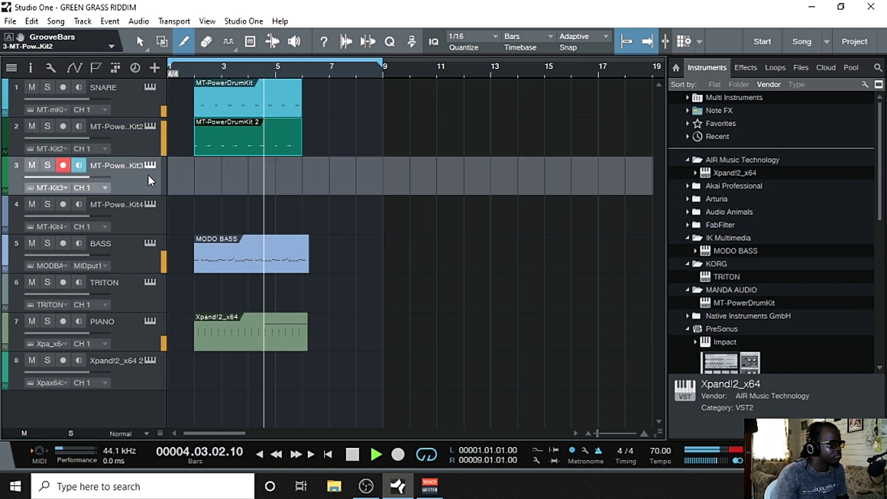
{"action": "key", "text": "space"}
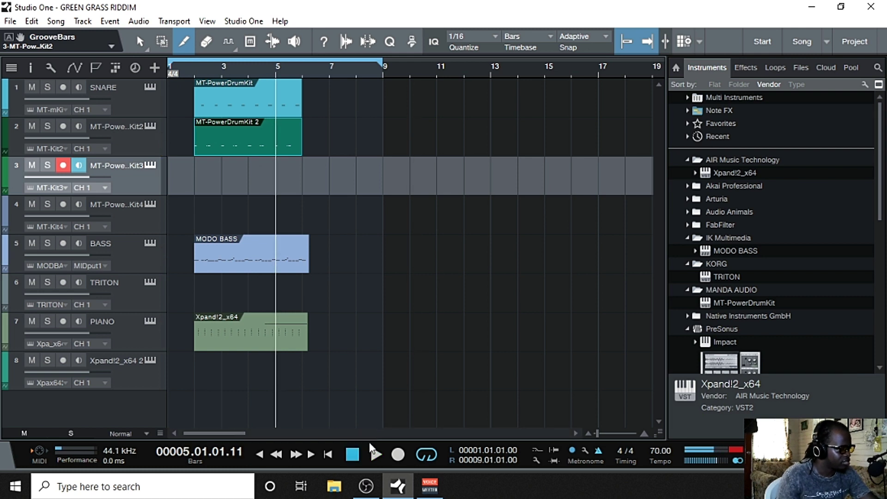
{"action": "left_click", "coordinate": [352, 454]}
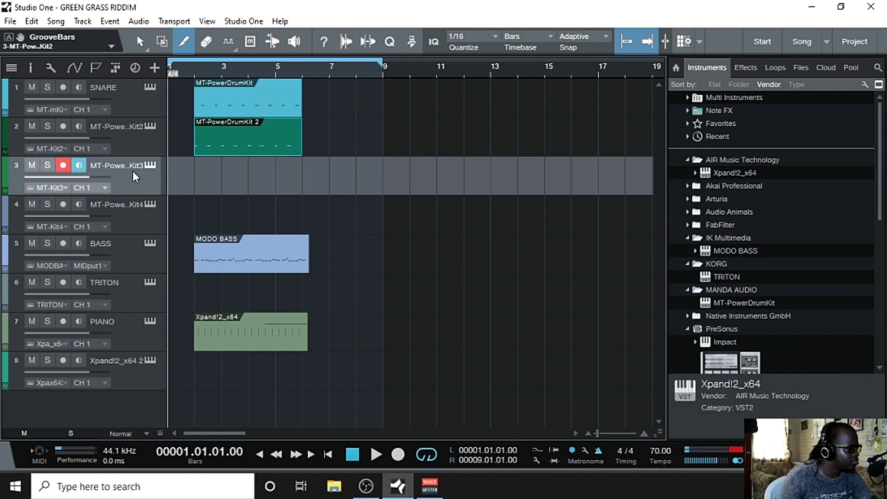
Step: Rename the second MT-PowerDrumKit track to KICK and the third one to HI HATS
{"action": "double_click", "coordinate": [118, 129]}
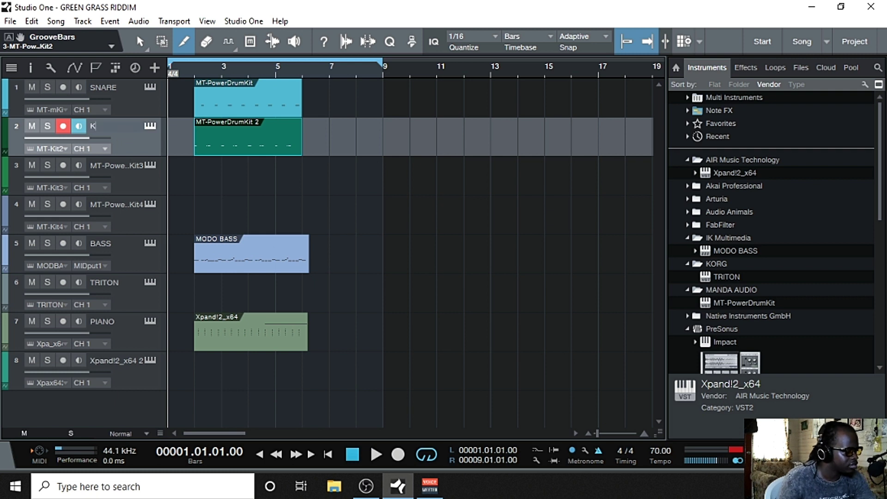
{"action": "type", "text": "KICK"}
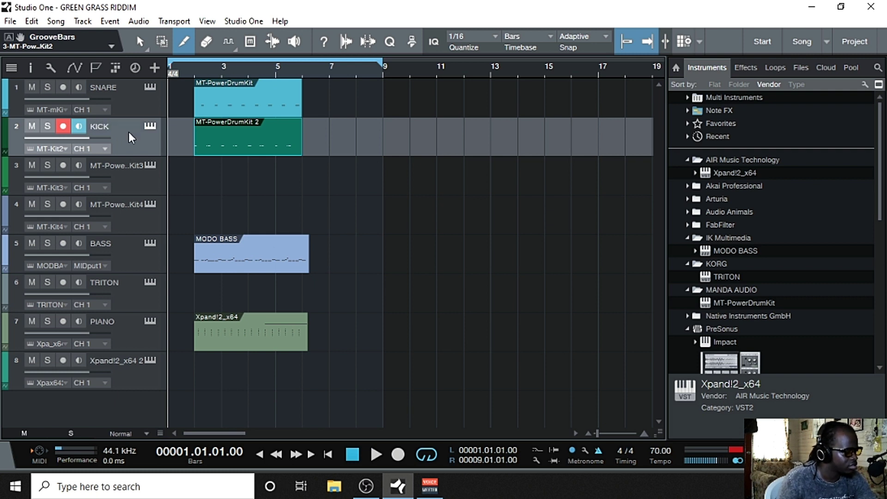
{"action": "left_click", "coordinate": [127, 165]}
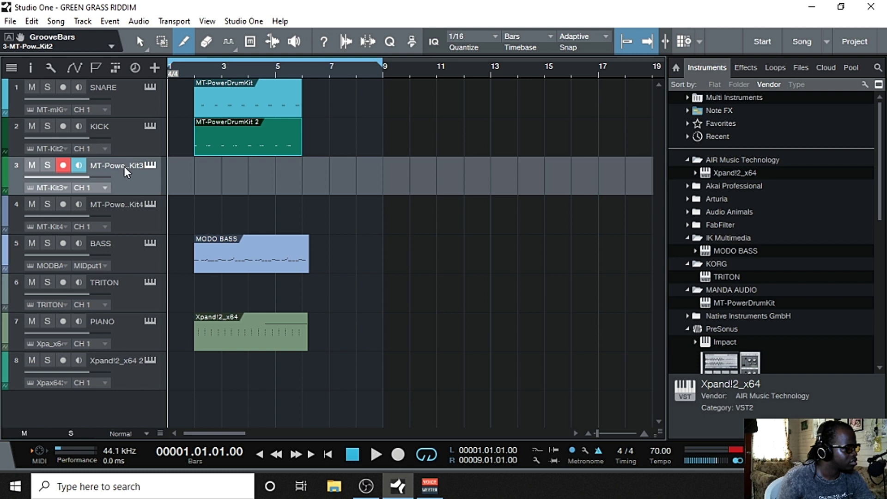
{"action": "double_click", "coordinate": [124, 166]}
{"action": "key", "text": "BackSpace"}
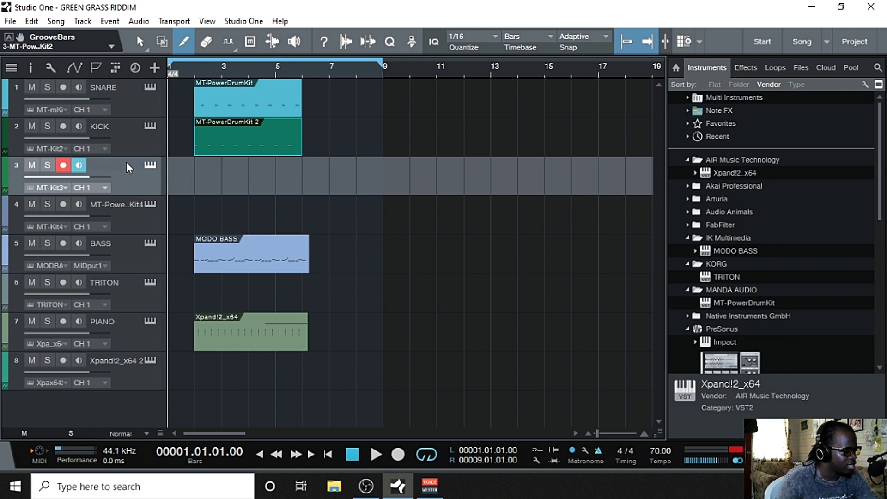
{"action": "type", "text": "HI H"}
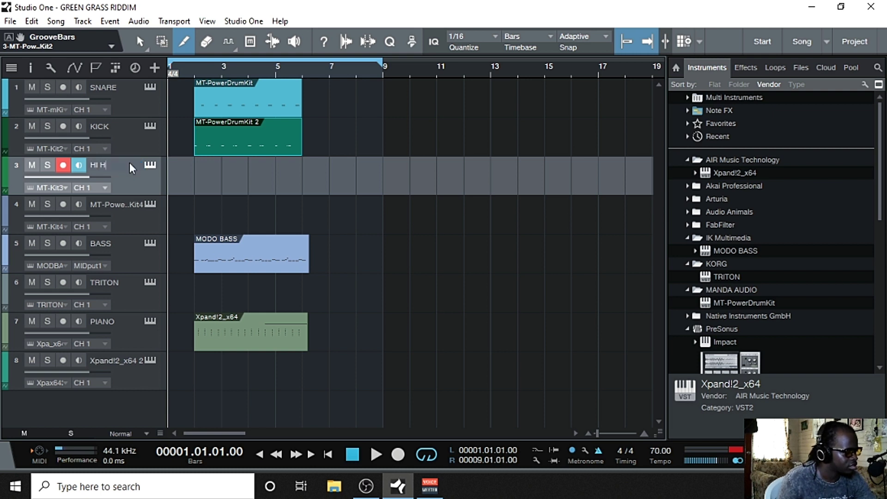
{"action": "type", "text": "ATS"}
{"action": "key", "text": "Return"}
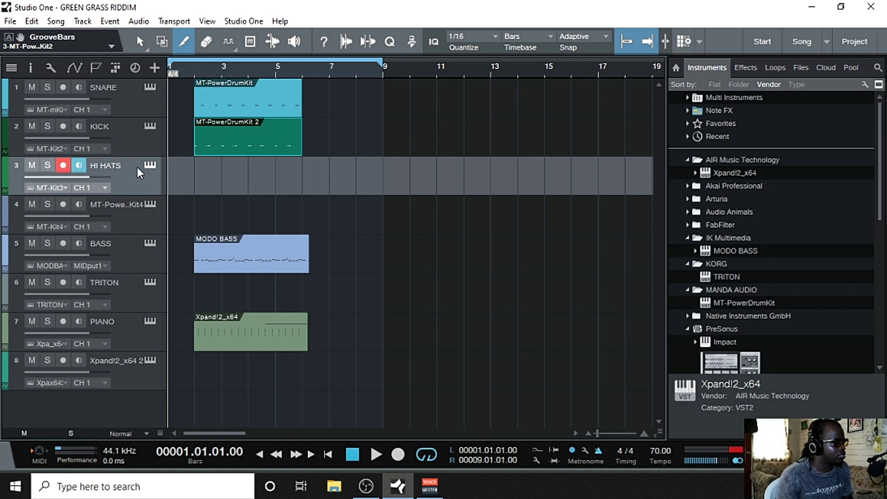
Step: Check the HI HATS track's drum kit window and record a hi-hat part on that track from the song start into bar 6
{"action": "left_click", "coordinate": [148, 165]}
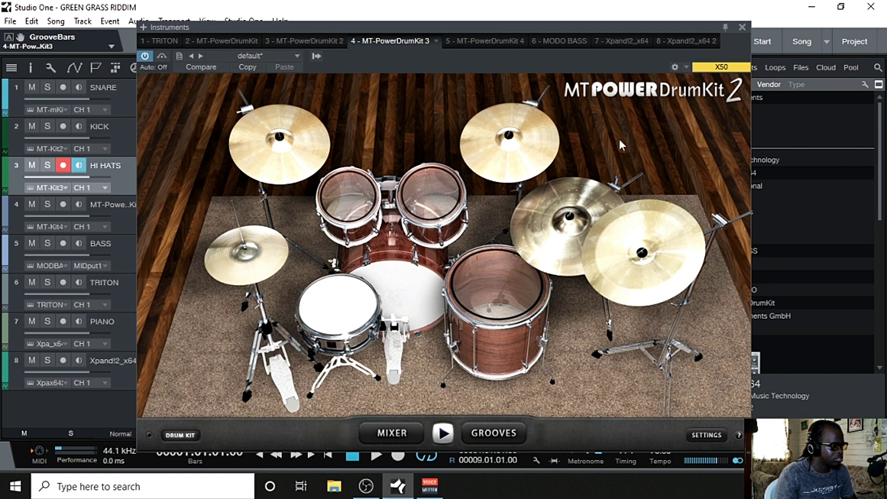
{"action": "left_click", "coordinate": [740, 28]}
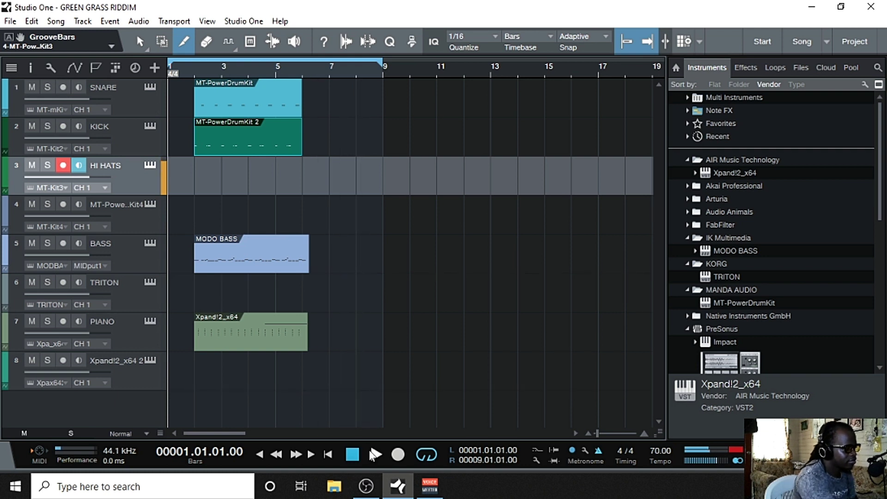
{"action": "left_click", "coordinate": [396, 457]}
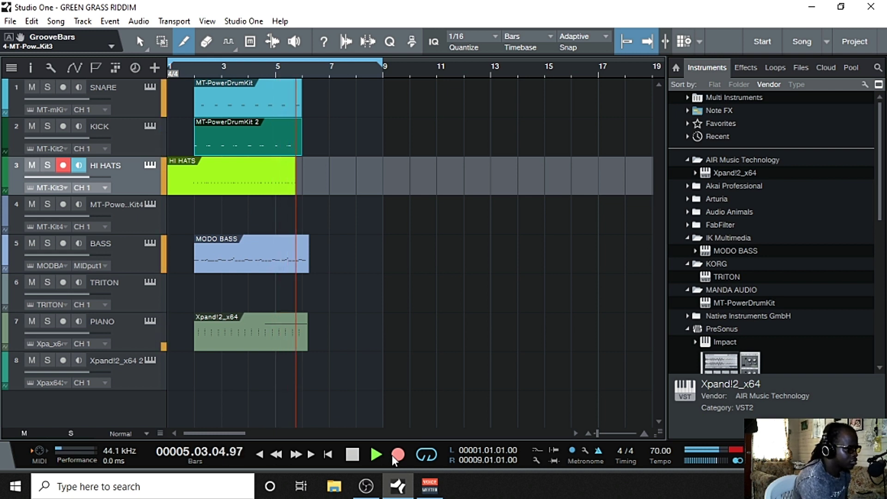
{"action": "key", "text": "space"}
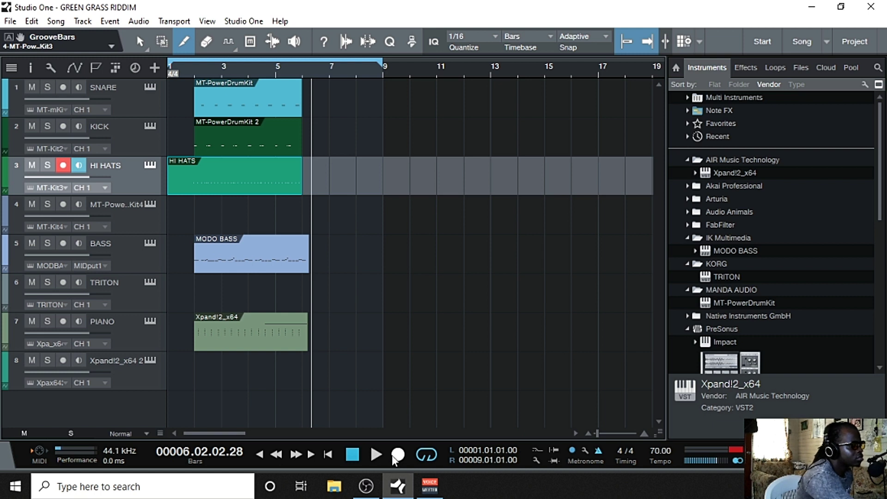
Step: Turn off looping, split the new HI HATS clip at bar 2 and delete the piece before it
{"action": "left_click", "coordinate": [429, 454]}
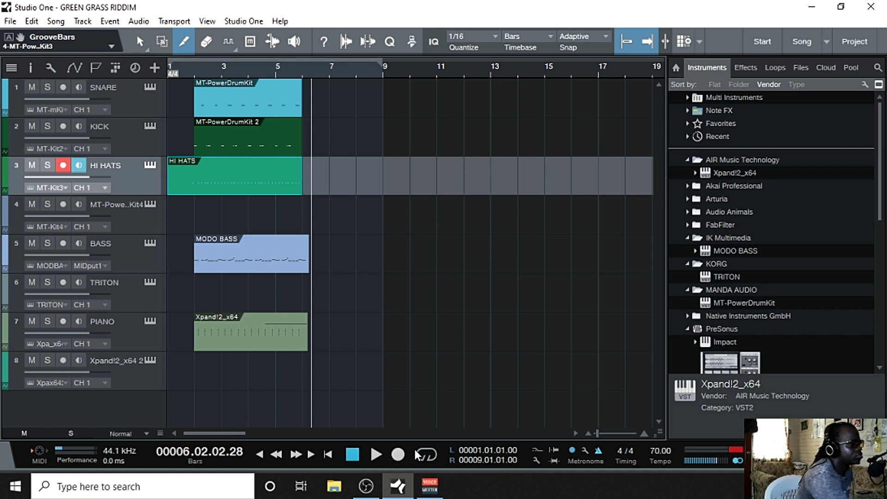
{"action": "left_click", "coordinate": [201, 185]}
{"action": "right_click", "coordinate": [188, 183]}
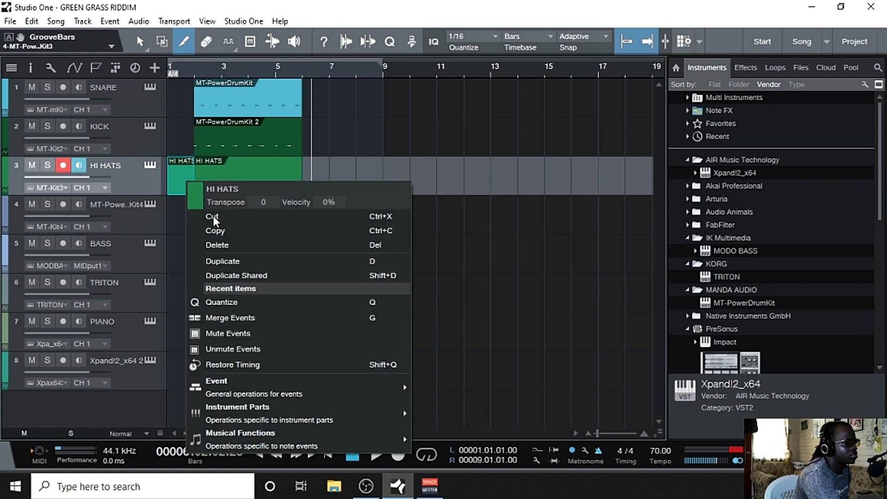
{"action": "left_click", "coordinate": [231, 244]}
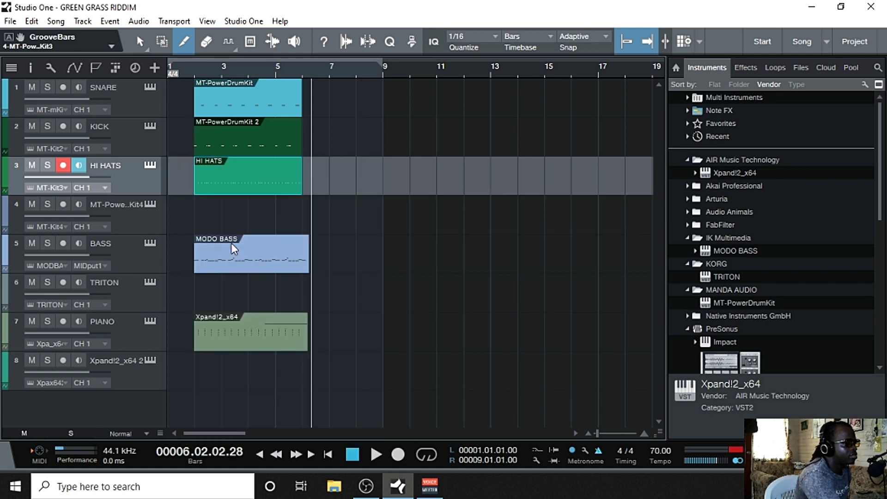
Step: Play back the arrangement from just before bar 2 to the end of bar 5 to check the hi-hats
{"action": "left_click", "coordinate": [187, 71]}
{"action": "key", "text": "space"}
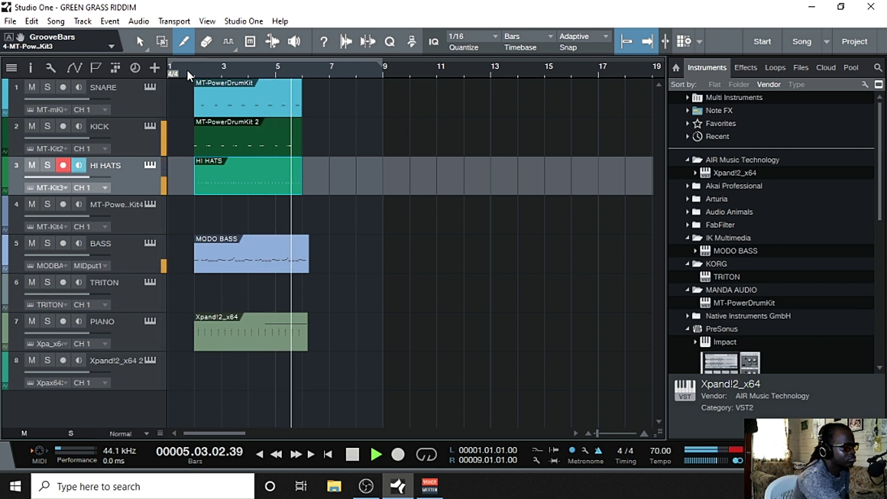
{"action": "key", "text": "space"}
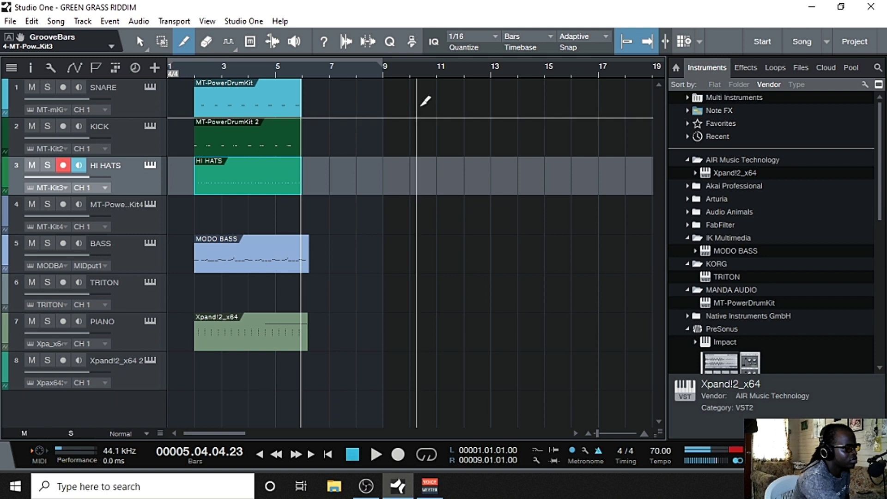
Step: Split the BASS and PIANO clips at bar 6 and delete the leftover tail of each
{"action": "left_click", "coordinate": [308, 242]}
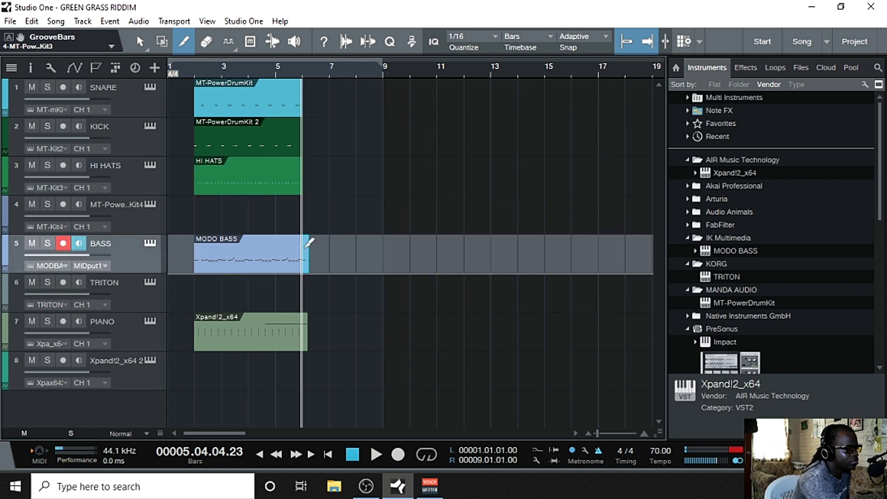
{"action": "right_click", "coordinate": [306, 251]}
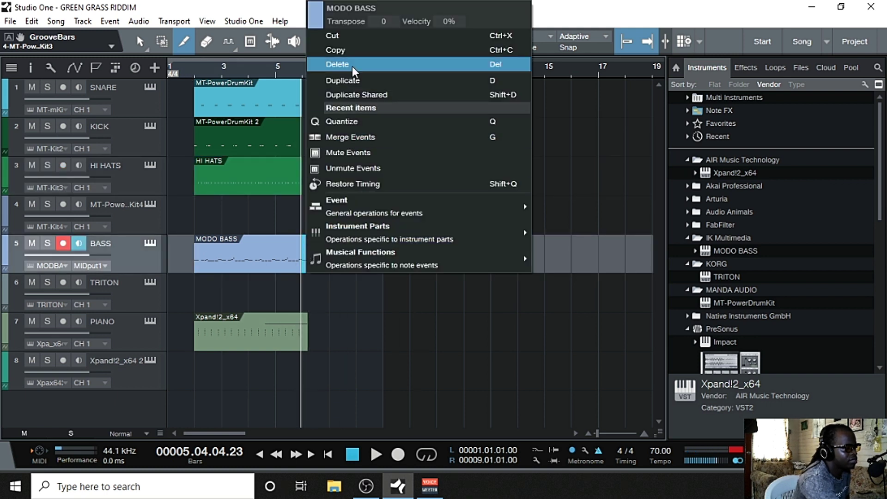
{"action": "key", "text": "Escape"}
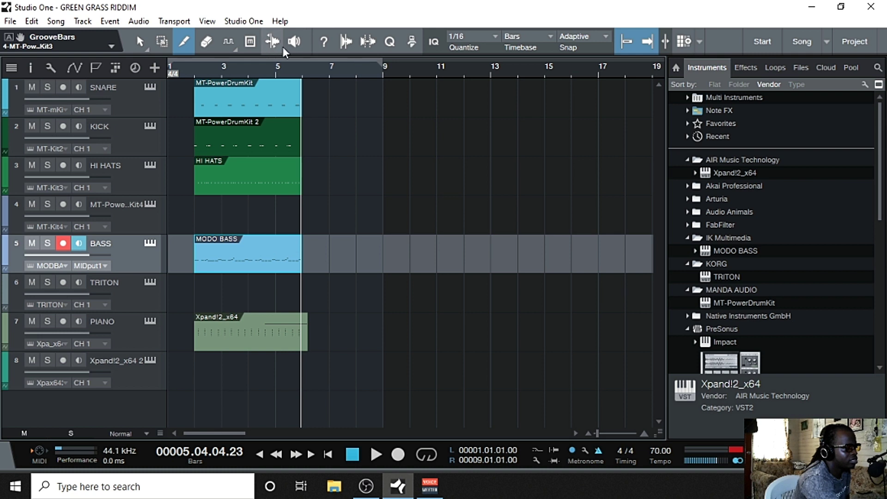
{"action": "left_click", "coordinate": [310, 331]}
{"action": "right_click", "coordinate": [309, 335]}
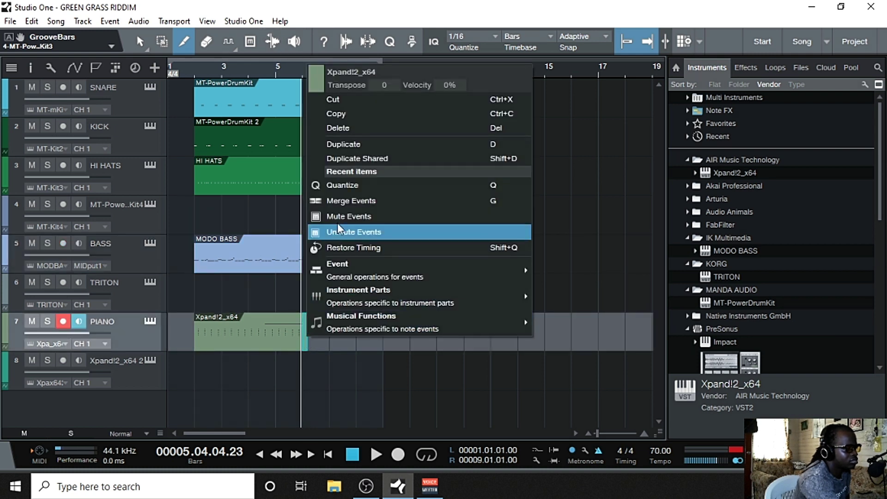
{"action": "left_click", "coordinate": [342, 128]}
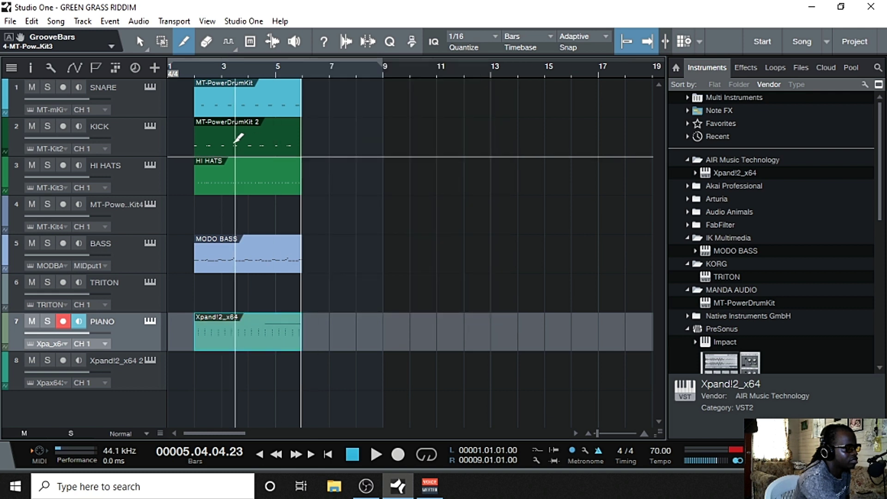
Step: Play back the trimmed arrangement from bar 2 into bar 6
{"action": "left_click", "coordinate": [193, 69]}
{"action": "key", "text": "space"}
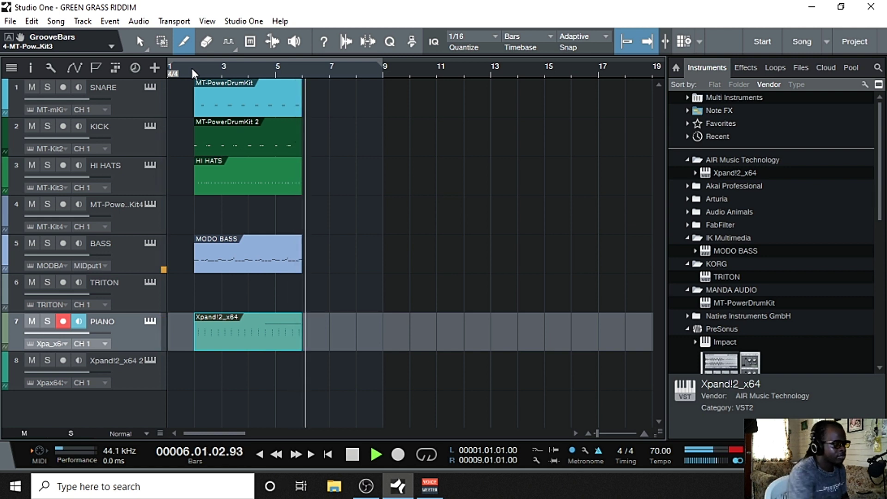
{"action": "key", "text": "space"}
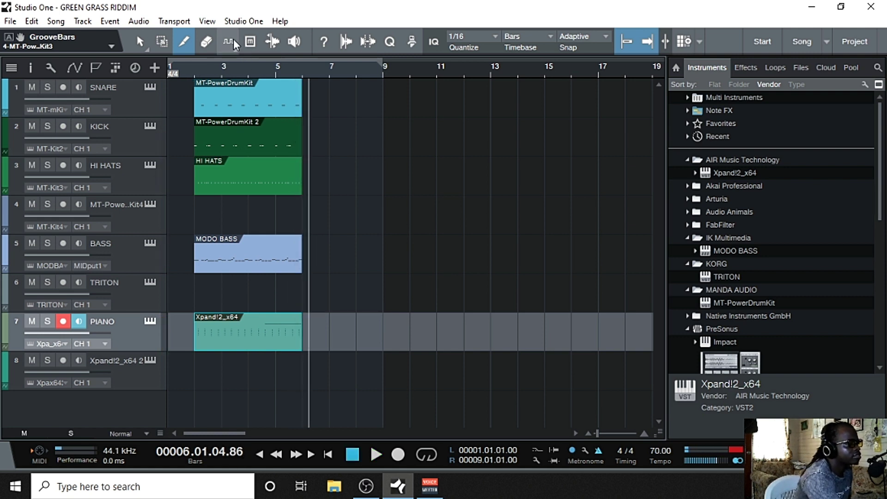
Step: Open the audio setup options and check the multi-processing, CPU core and process precision settings
{"action": "left_click", "coordinate": [238, 22]}
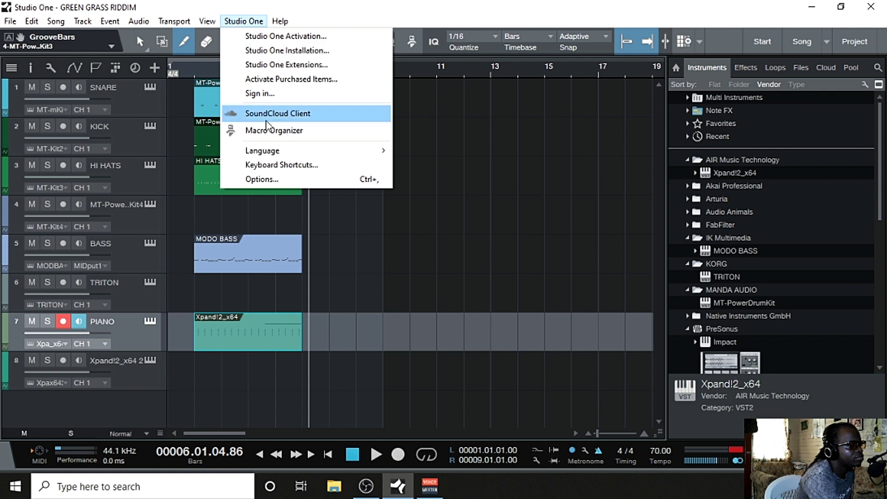
{"action": "left_click", "coordinate": [262, 180]}
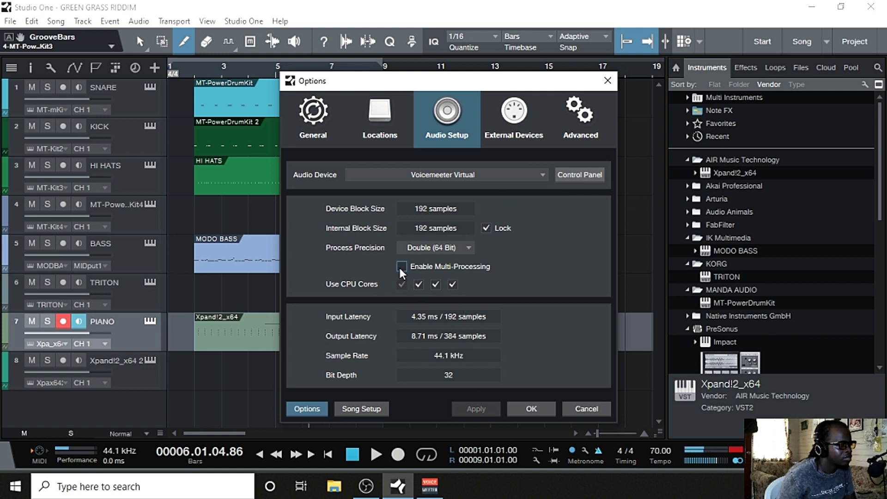
{"action": "left_click", "coordinate": [419, 284]}
{"action": "left_click", "coordinate": [419, 284]}
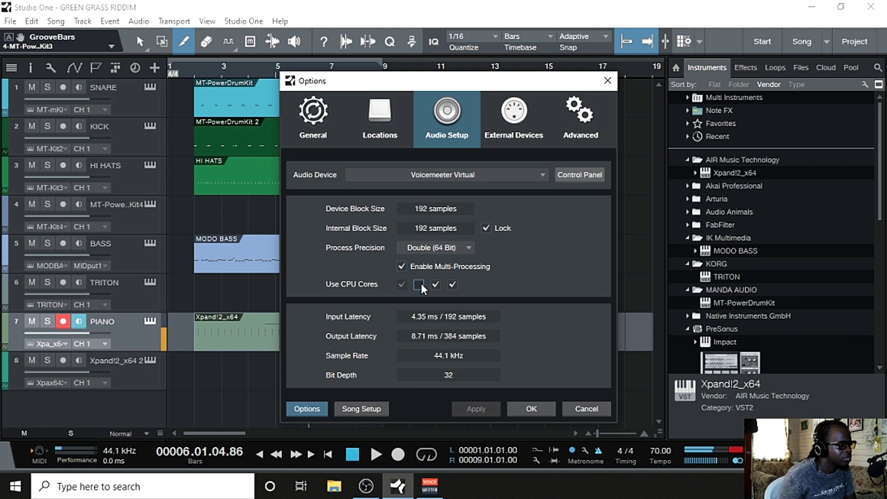
{"action": "left_click", "coordinate": [465, 249]}
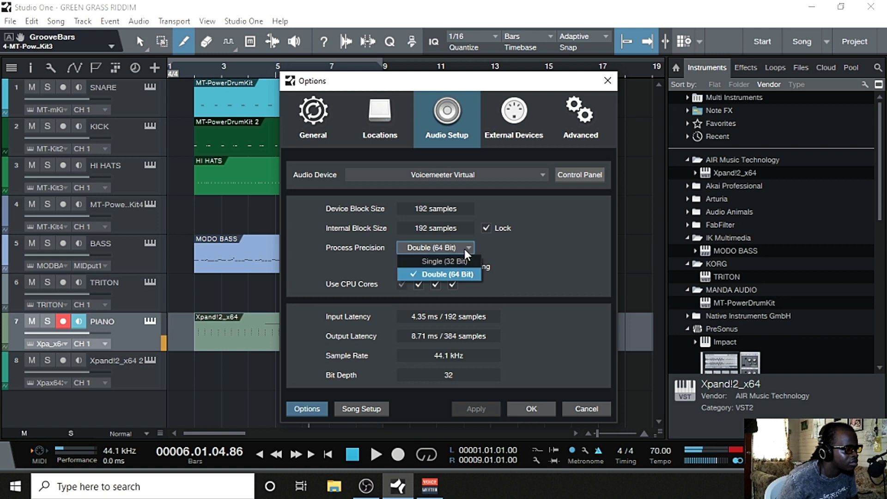
{"action": "left_click", "coordinate": [499, 259]}
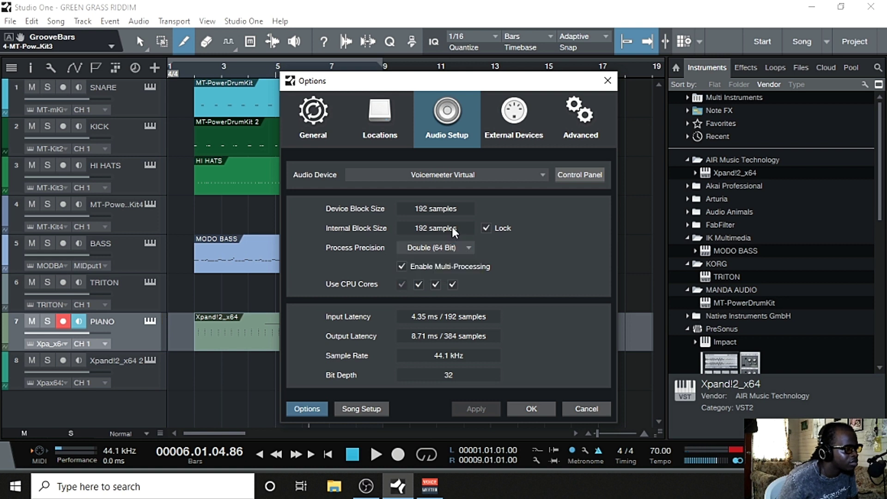
Step: Unlock the internal block size, use 128 samples for it and accept the audio setup
{"action": "left_click", "coordinate": [486, 228]}
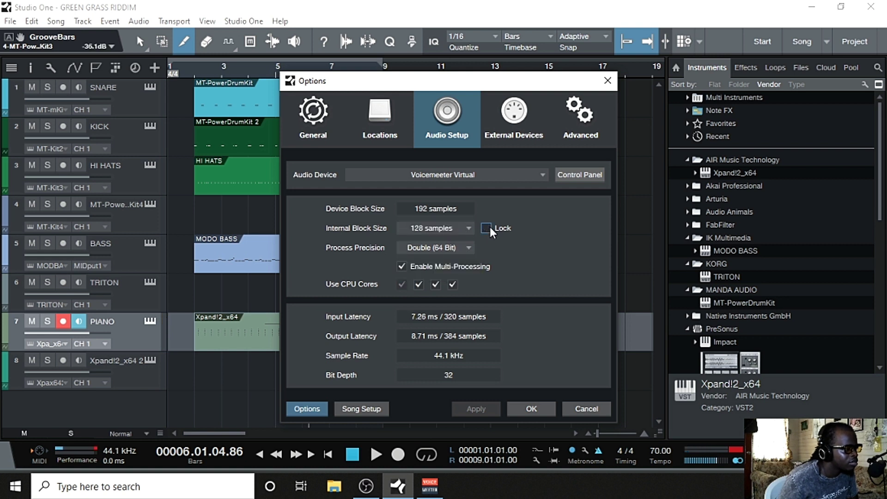
{"action": "left_click", "coordinate": [464, 224]}
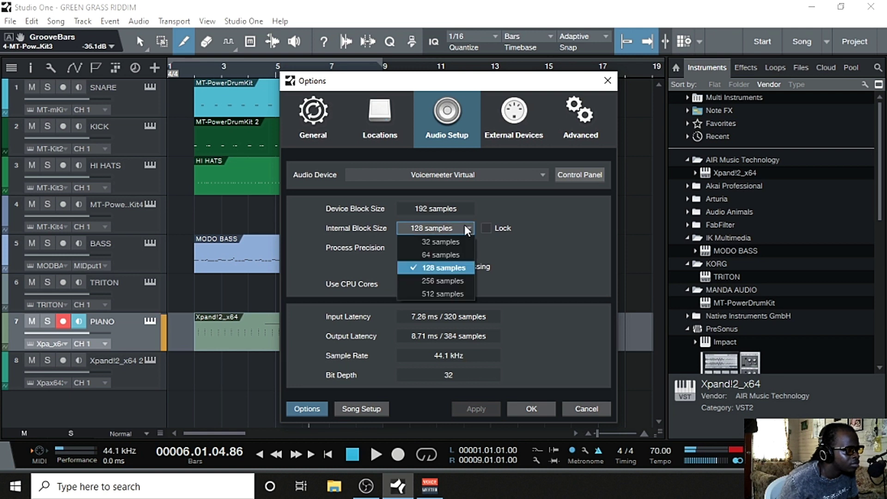
{"action": "left_click", "coordinate": [448, 288]}
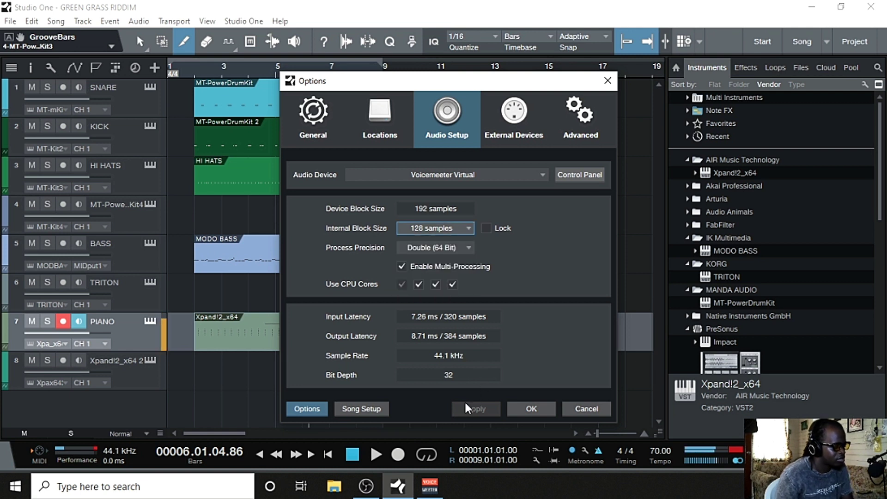
{"action": "left_click", "coordinate": [542, 406]}
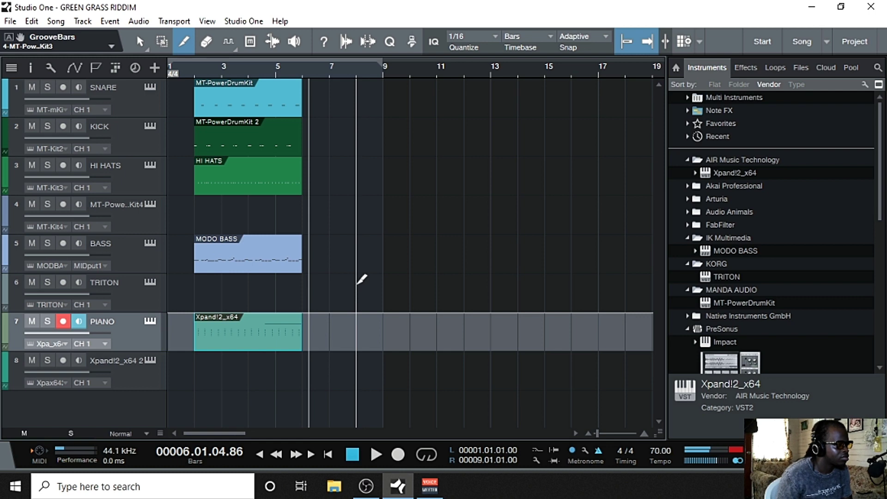
Step: Reopen the audio setup options, review the available internal block sizes and close the dialog without changes
{"action": "left_click", "coordinate": [229, 20]}
{"action": "left_click", "coordinate": [287, 175]}
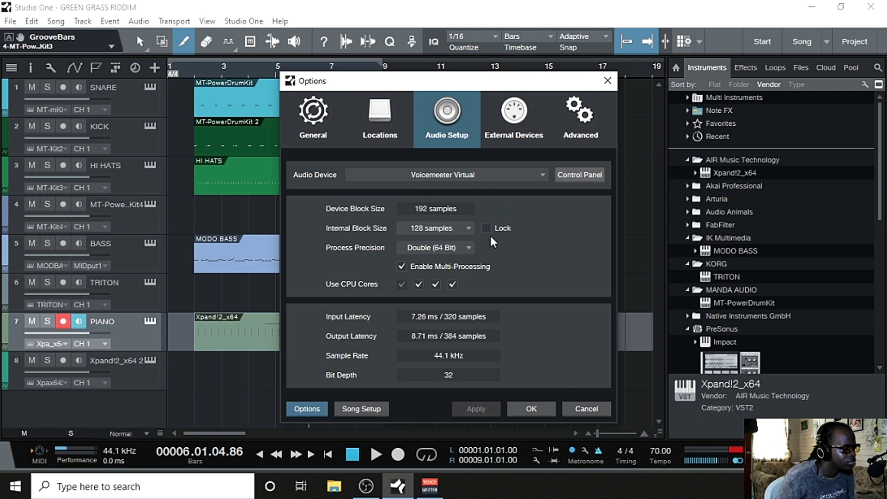
{"action": "left_click", "coordinate": [468, 229]}
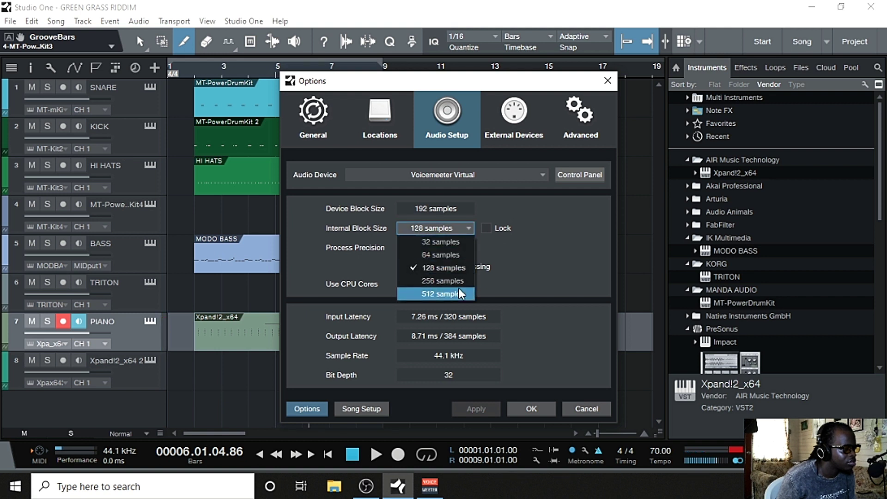
{"action": "key", "text": "Escape"}
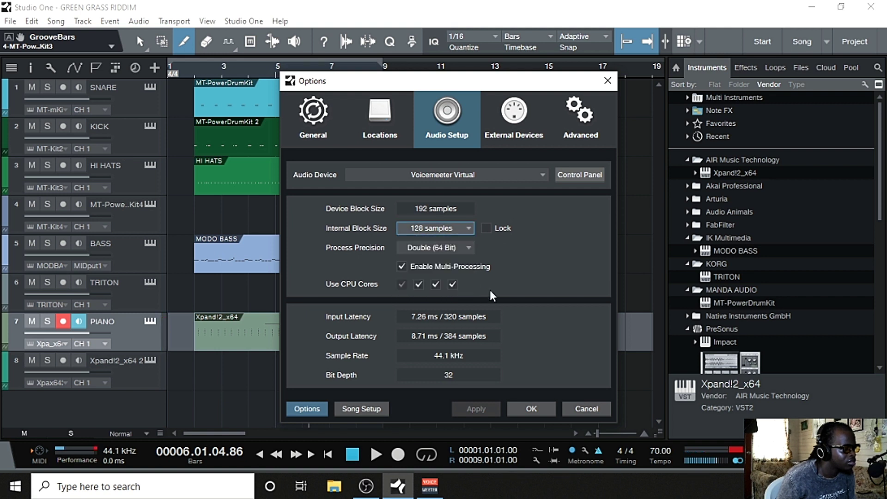
{"action": "left_click", "coordinate": [532, 409]}
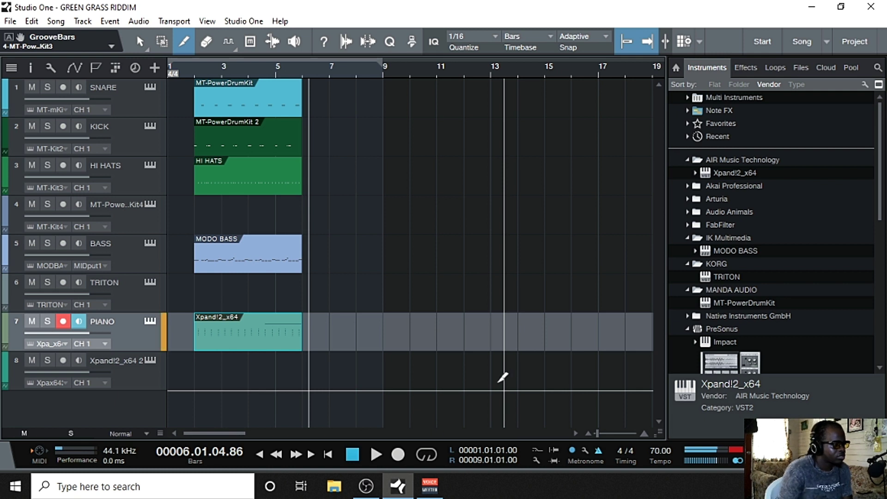
Step: Play back the arrangement from the song start into bar 5 and return to the start
{"action": "double_click", "coordinate": [352, 454]}
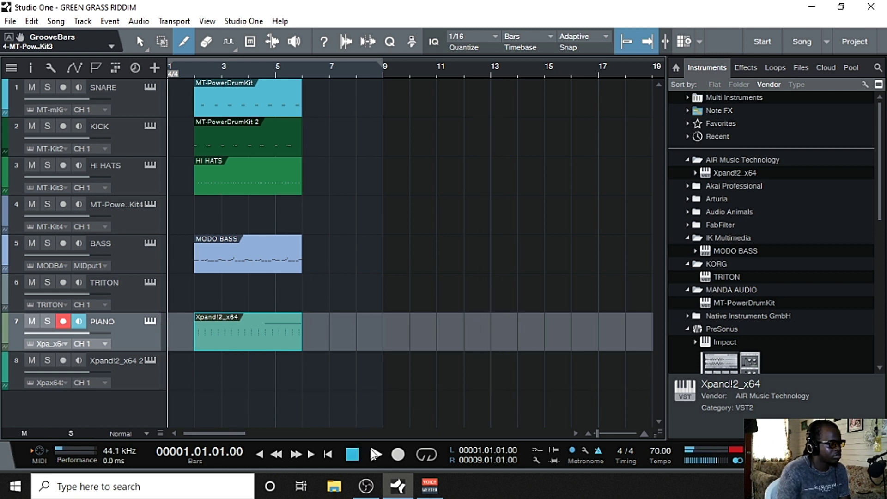
{"action": "left_click", "coordinate": [374, 453]}
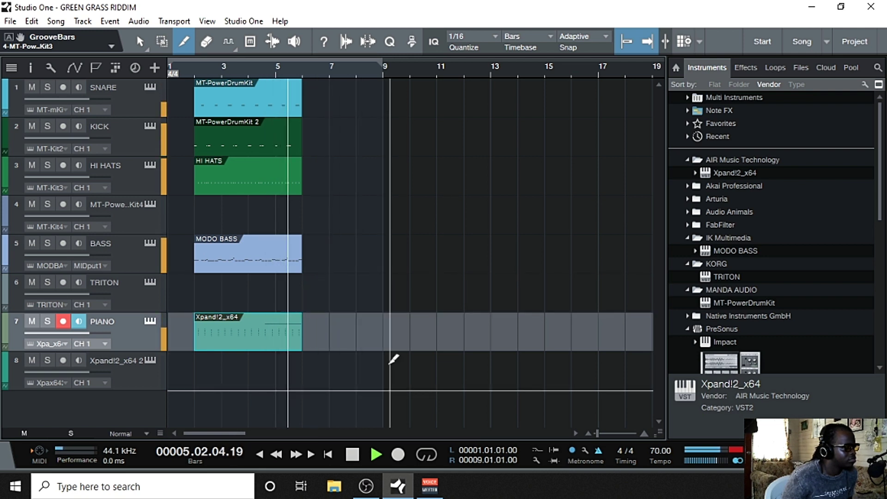
{"action": "left_click", "coordinate": [352, 455]}
{"action": "left_click", "coordinate": [351, 452]}
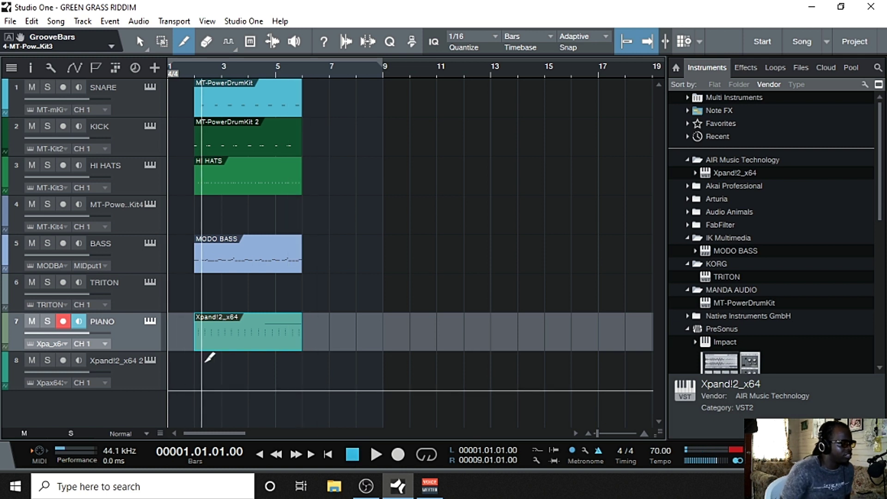
Step: Load the Jazz Percussive+ organ sound into part A of the instrument on the Xpand!2_x64 2 track
{"action": "left_click", "coordinate": [149, 282]}
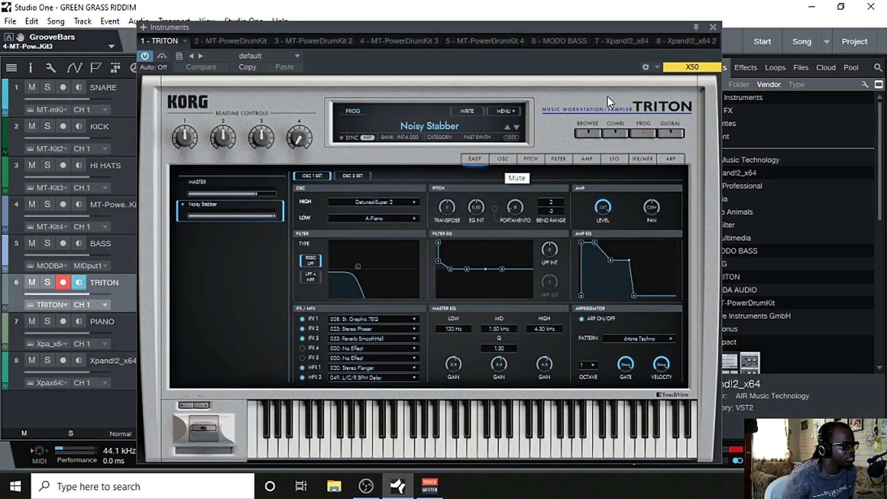
{"action": "left_click", "coordinate": [713, 27]}
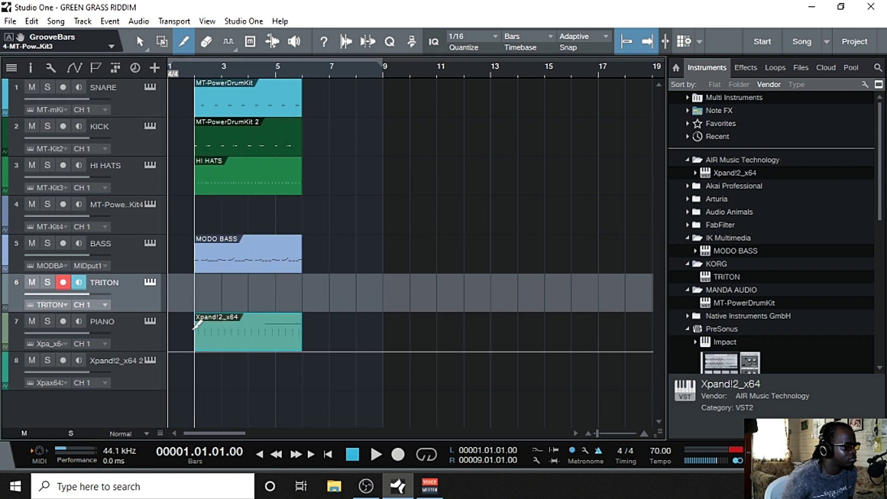
{"action": "left_click", "coordinate": [149, 361]}
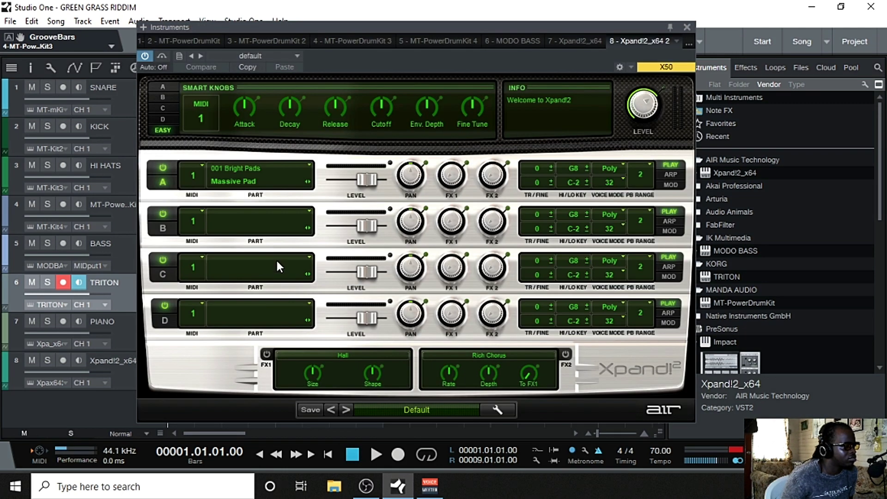
{"action": "left_click", "coordinate": [245, 184]}
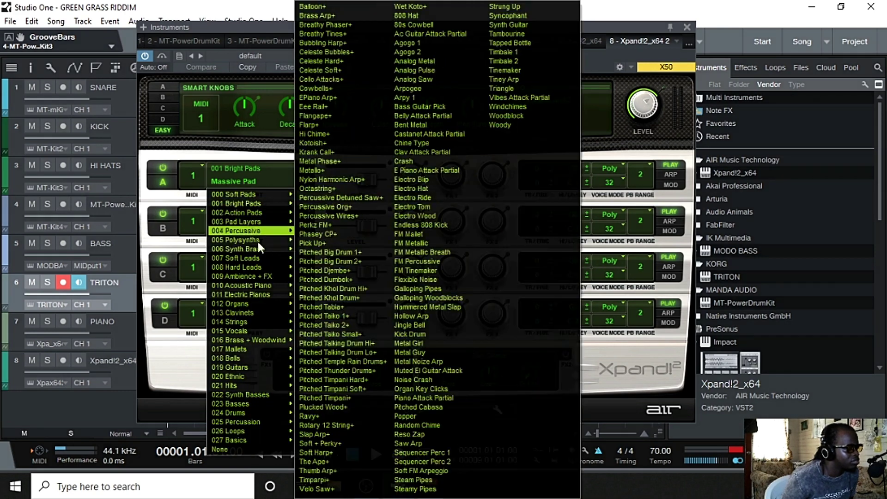
{"action": "mouse_move", "coordinate": [263, 303]}
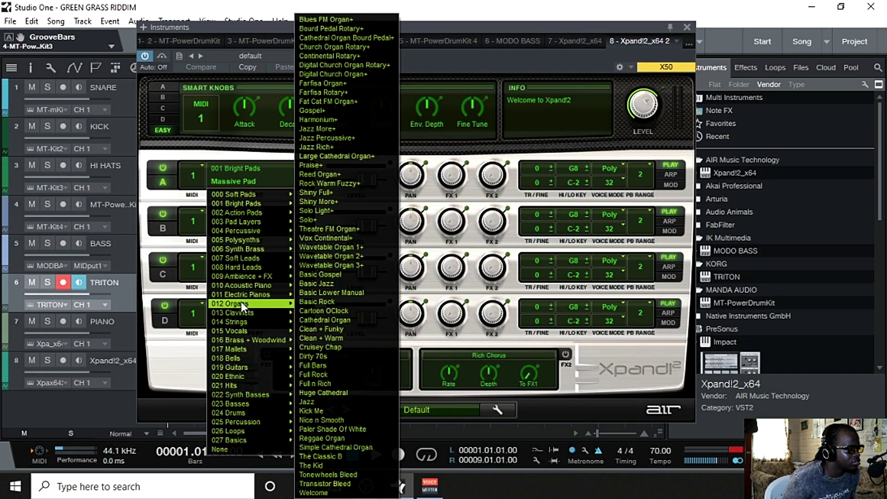
{"action": "left_click", "coordinate": [348, 138]}
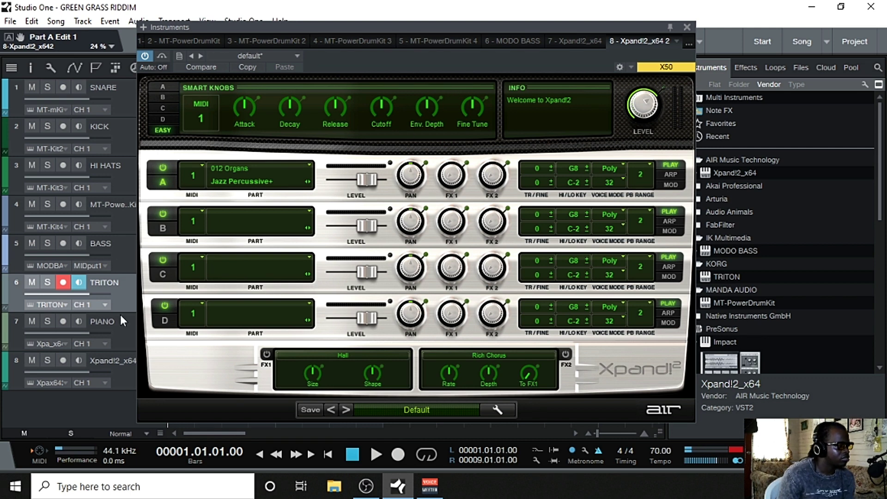
Step: Arm the Xpand!2_x64 2 track and record an organ part from the song start into bar 6
{"action": "left_click", "coordinate": [120, 328]}
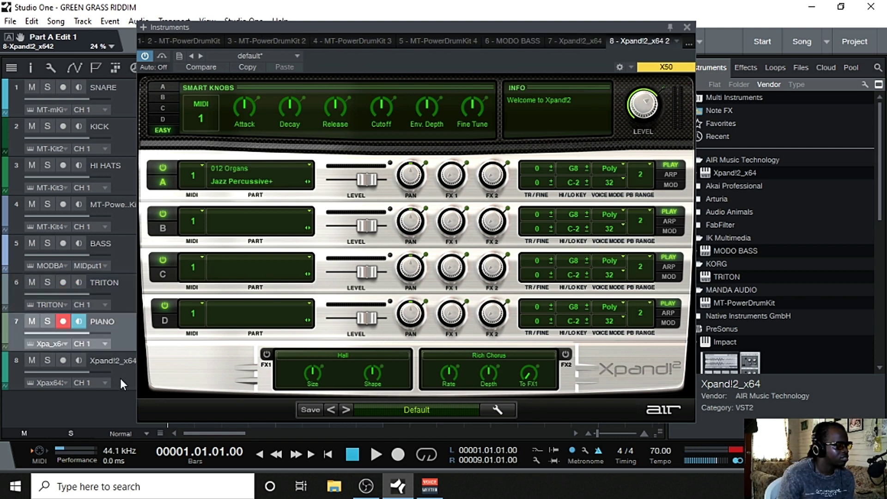
{"action": "left_click", "coordinate": [121, 376]}
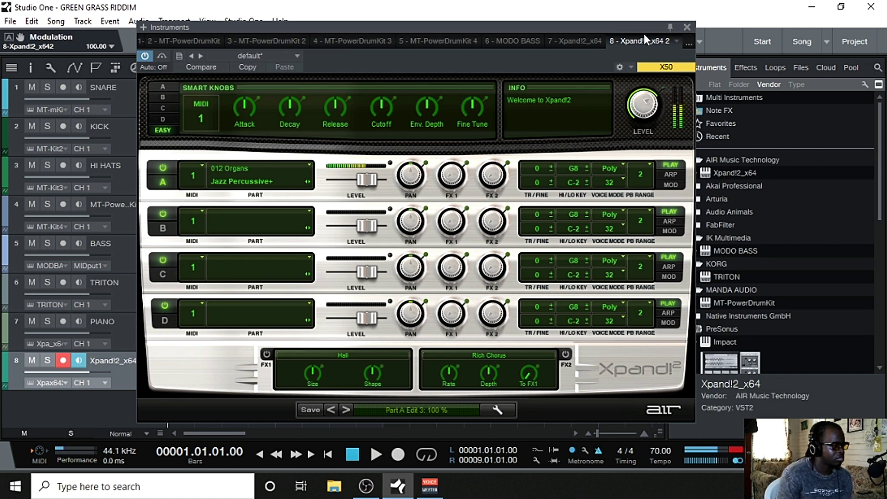
{"action": "left_click", "coordinate": [686, 27]}
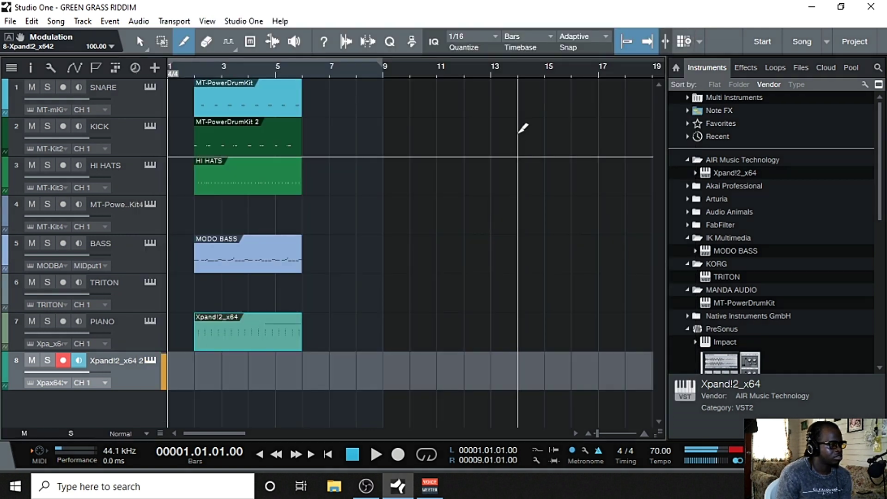
{"action": "left_click", "coordinate": [397, 455]}
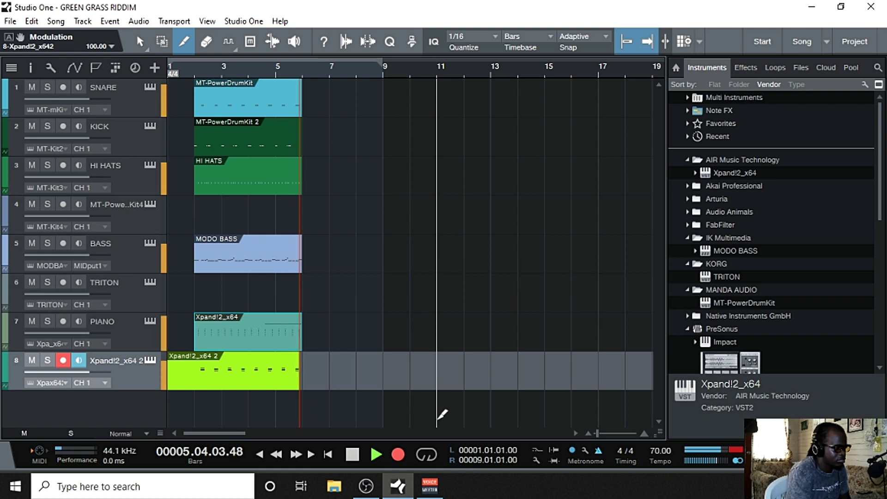
{"action": "key", "text": "space"}
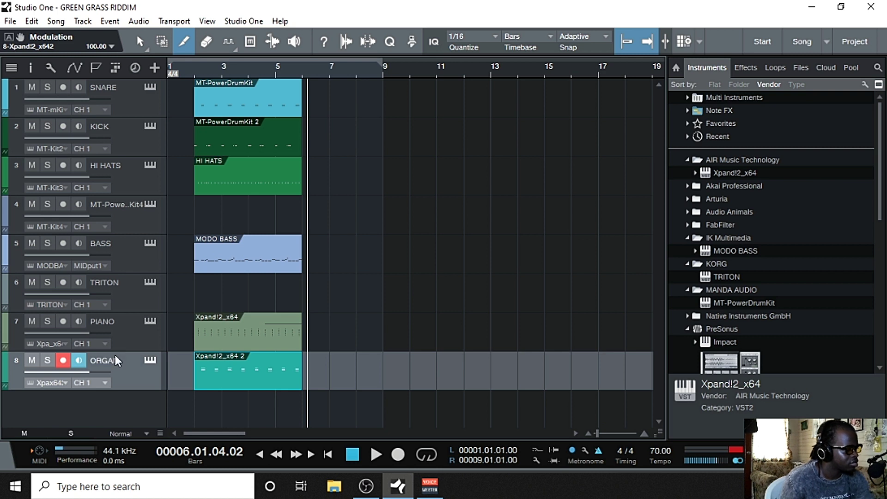
Step: Remove the TRITON track together with its instrument and play the arrangement from the song start into bar 6
{"action": "right_click", "coordinate": [153, 285]}
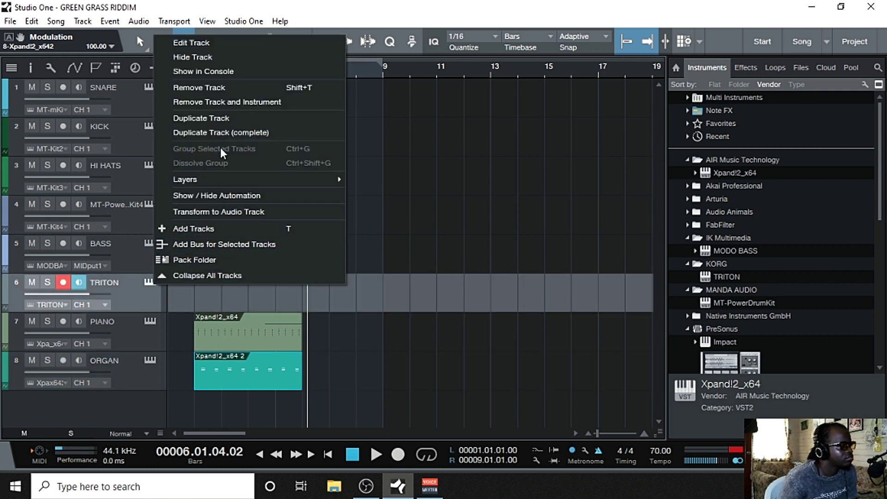
{"action": "left_click", "coordinate": [236, 102]}
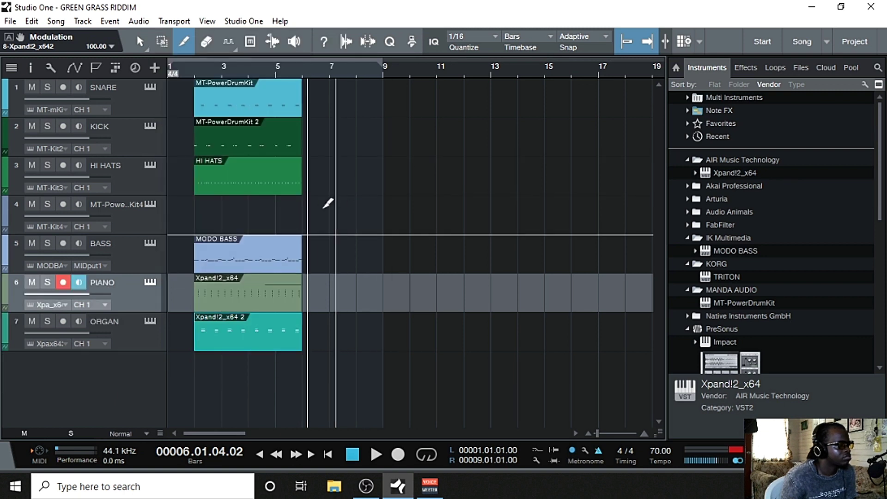
{"action": "left_click", "coordinate": [356, 456]}
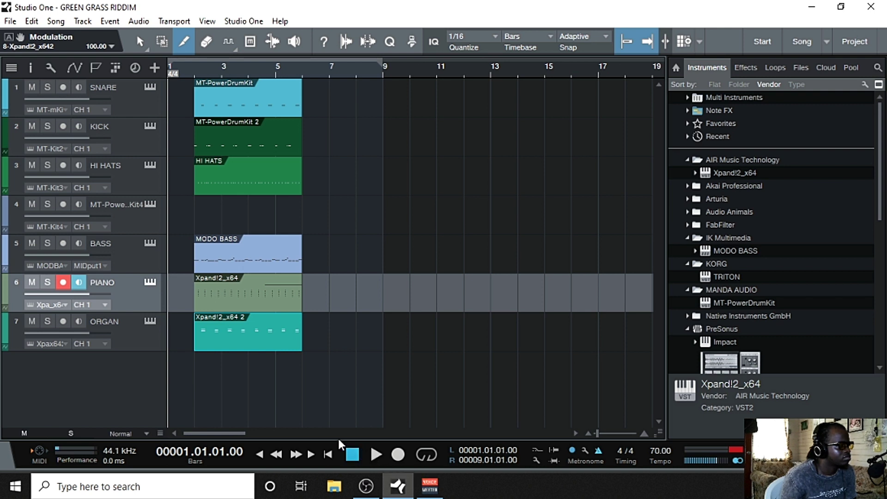
{"action": "left_click", "coordinate": [376, 454]}
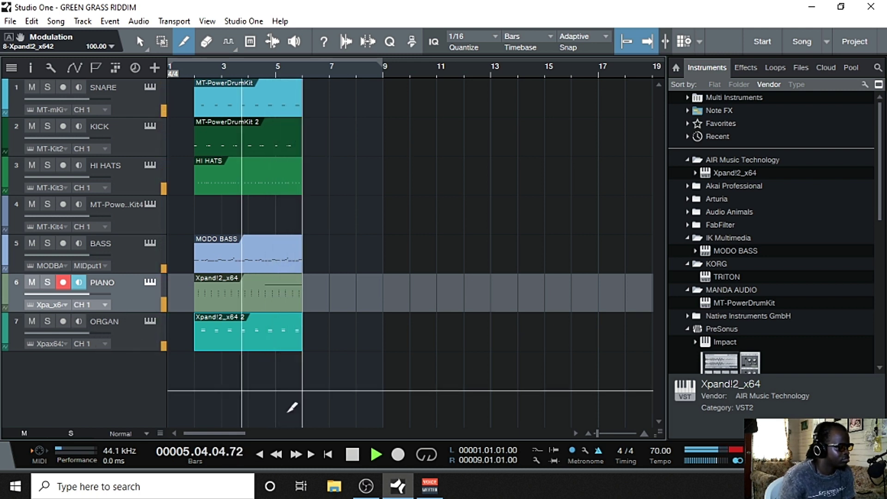
{"action": "left_click", "coordinate": [344, 454]}
Step: Add another Xpand!2_x64 instrument below the ORGAN track and load Natural Grand Piano into its part A
{"action": "left_click", "coordinate": [146, 344]}
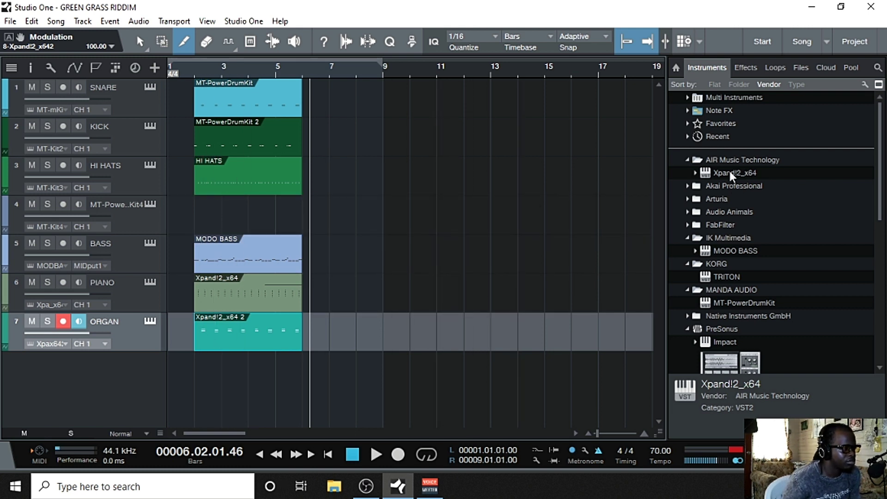
{"action": "left_click_drag", "start_coordinate": [730, 171], "coordinate": [123, 383]}
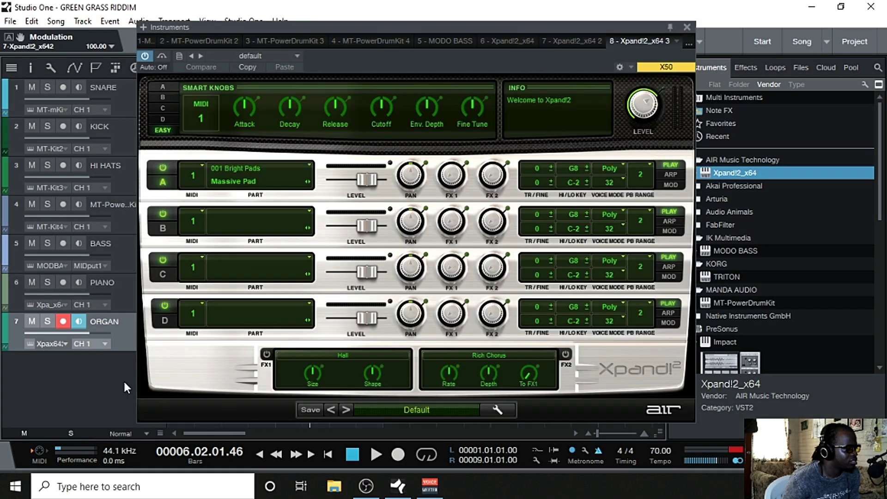
{"action": "left_click", "coordinate": [243, 178]}
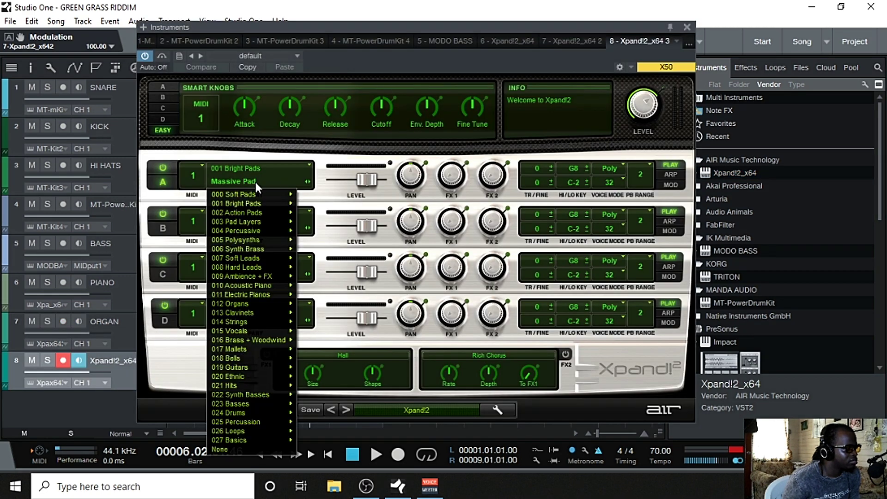
{"action": "mouse_move", "coordinate": [268, 213]}
{"action": "mouse_move", "coordinate": [264, 286]}
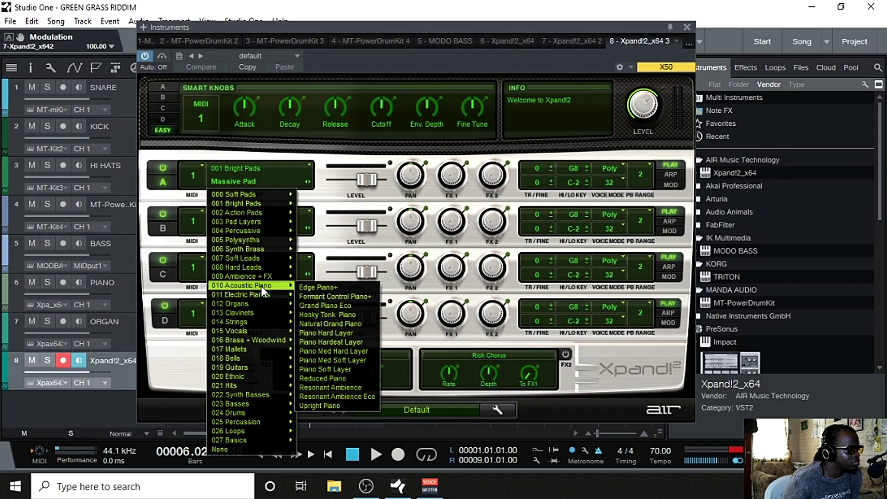
{"action": "left_click", "coordinate": [334, 324]}
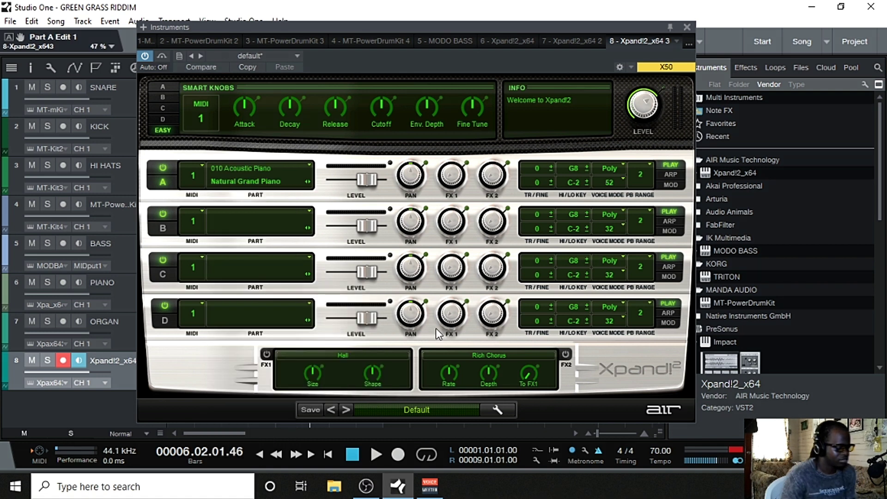
{"action": "left_click", "coordinate": [685, 27]}
Step: Play the arrangement from the song start into bar 6 with the new Xpand!2_x64 3 track armed for rehearsal
{"action": "left_click", "coordinate": [356, 454]}
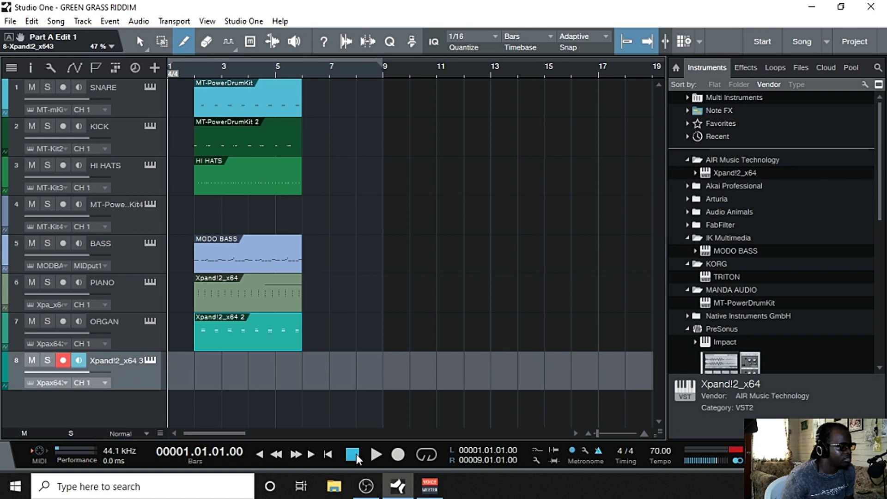
{"action": "left_click", "coordinate": [374, 454]}
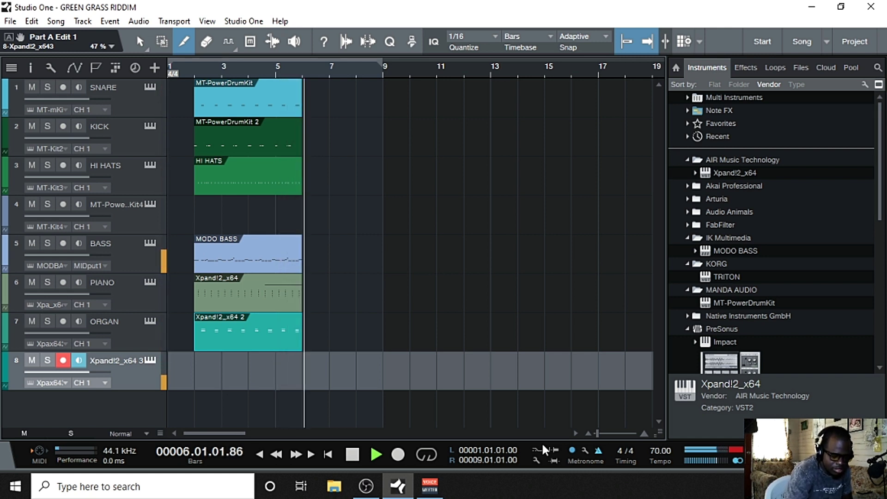
{"action": "key", "text": "space"}
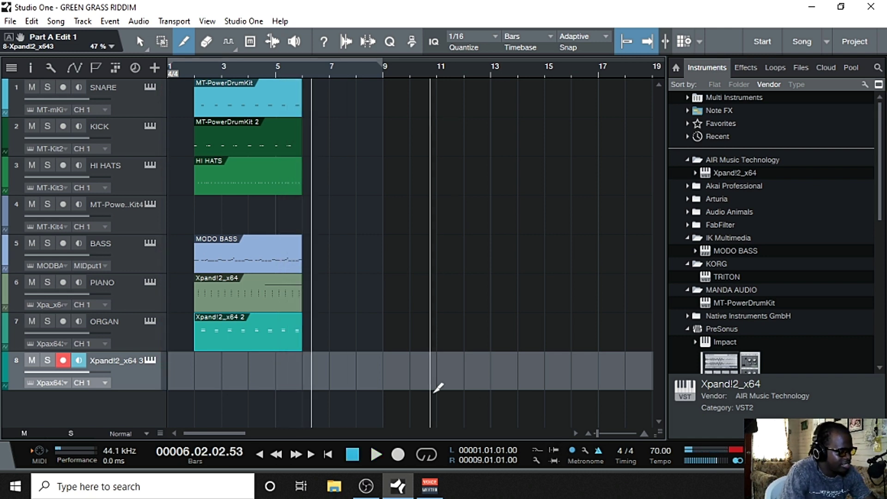
Step: Record a grand piano part on the Xpand!2_x64 3 track from the song start into bar 6
{"action": "left_click", "coordinate": [351, 456]}
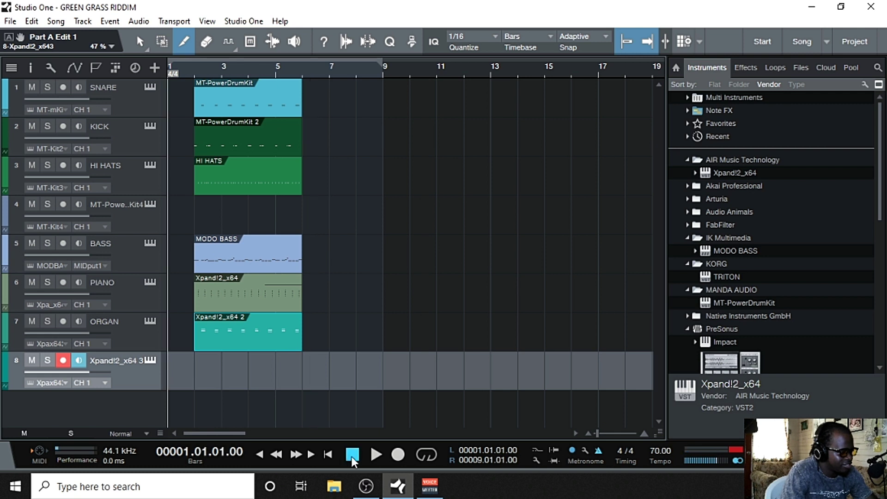
{"action": "left_click", "coordinate": [396, 454]}
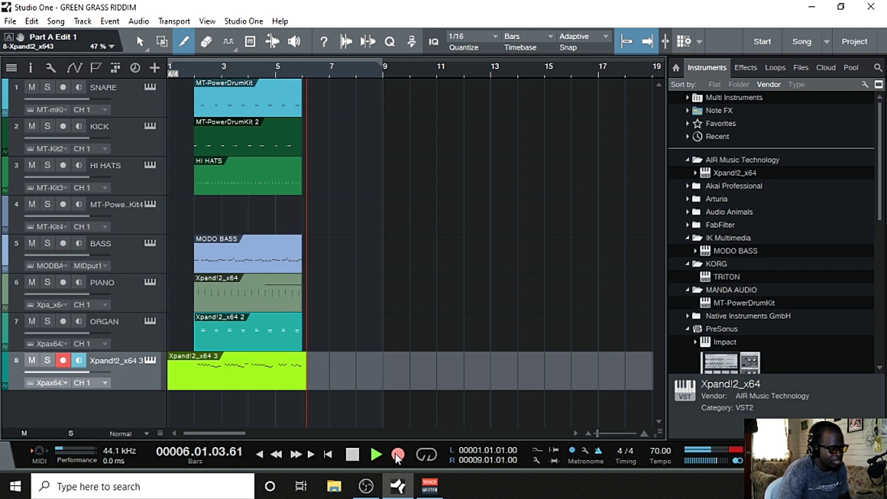
{"action": "key", "text": "space"}
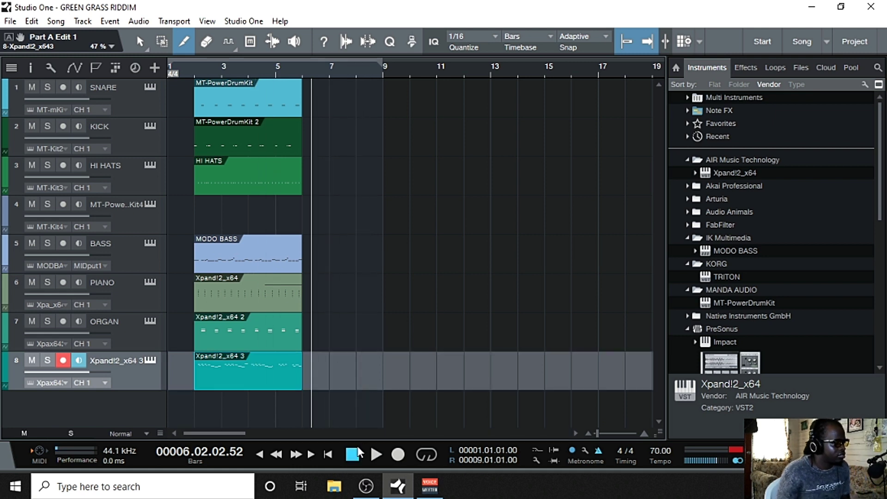
Step: Play back the arrangement from the song start and open the Xpand!2_x64 3 part in the note editor
{"action": "left_click", "coordinate": [354, 454]}
{"action": "left_click", "coordinate": [375, 453]}
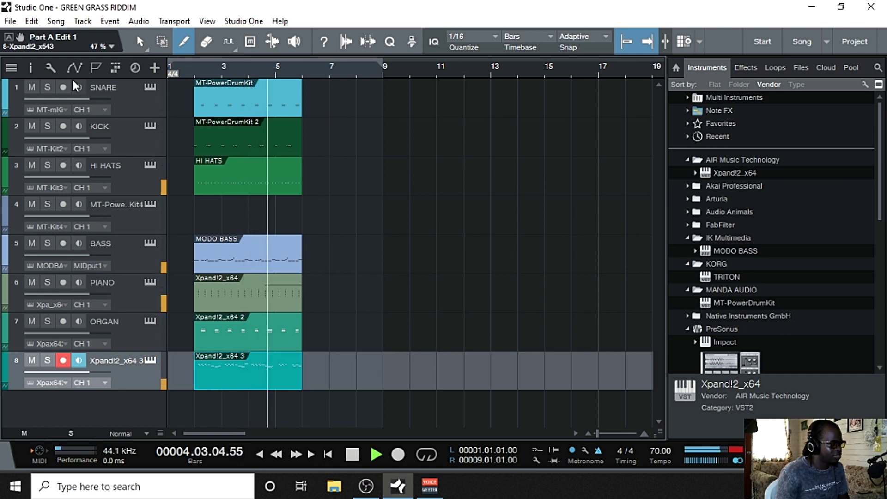
{"action": "key", "text": "1"}
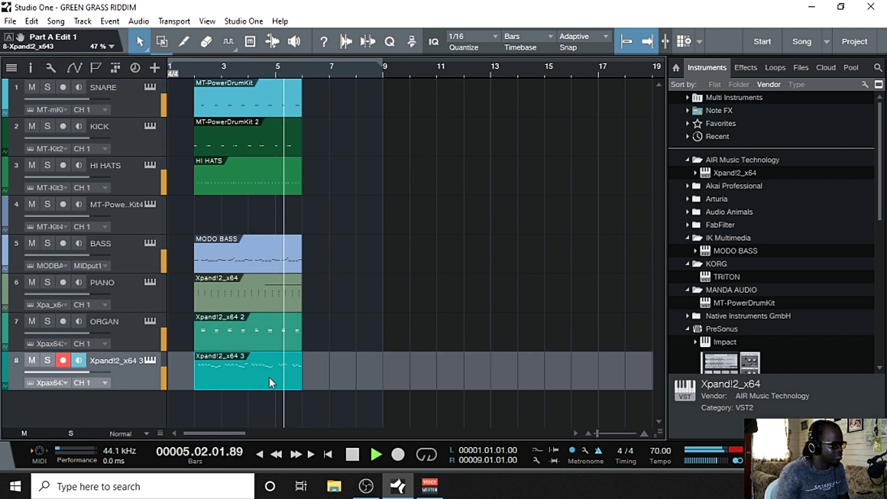
{"action": "double_click", "coordinate": [257, 373]}
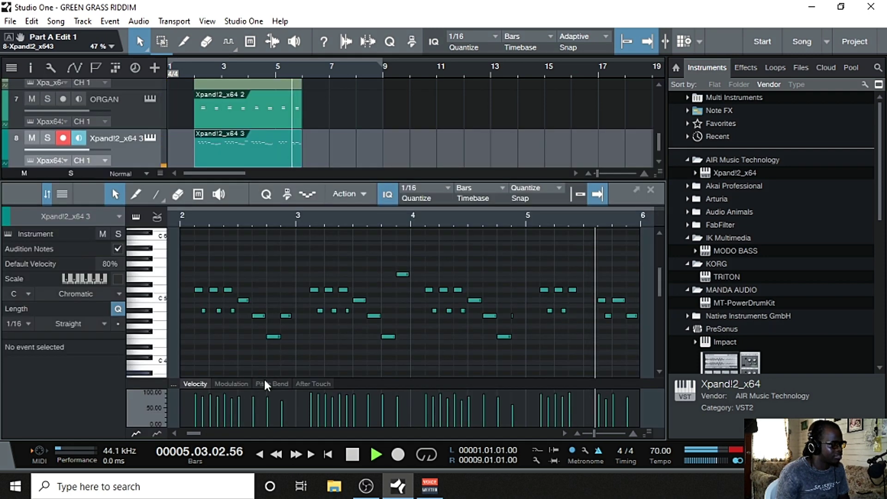
{"action": "left_click", "coordinate": [348, 457]}
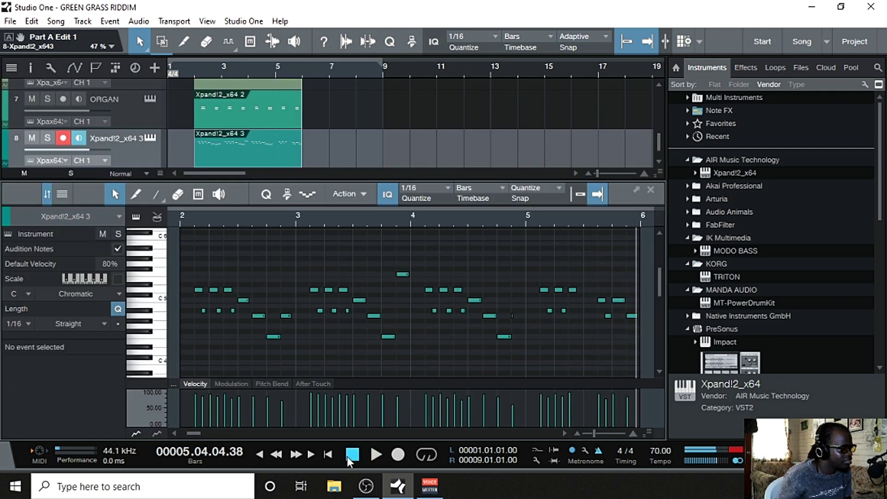
Step: Listen to the Xpand!2_x64 3 part from the middle of bar 4 into bar 5
{"action": "left_click", "coordinate": [469, 221]}
{"action": "key", "text": "space"}
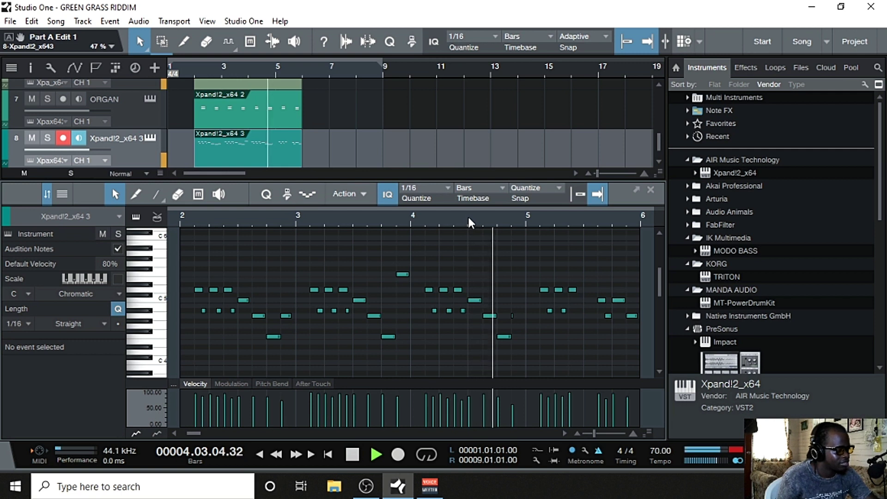
{"action": "key", "text": "space"}
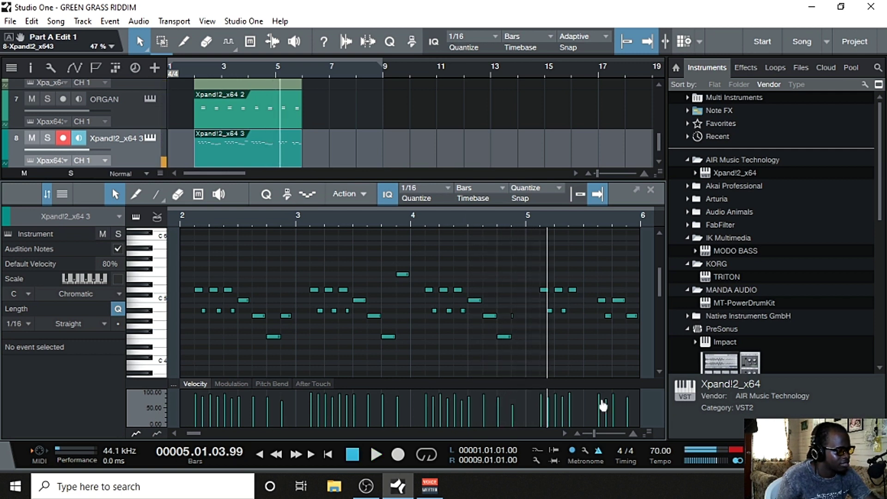
Step: Lengthen the very short A4 note in the last beat of bar 4 to 00000.00.01.90
{"action": "left_click", "coordinate": [632, 432]}
{"action": "left_click", "coordinate": [632, 433]}
{"action": "left_click", "coordinate": [632, 433]}
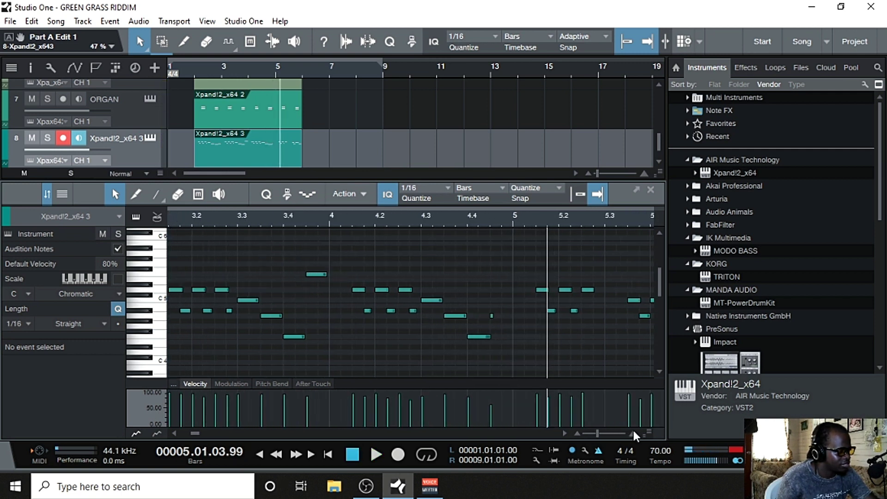
{"action": "left_click", "coordinate": [632, 433]}
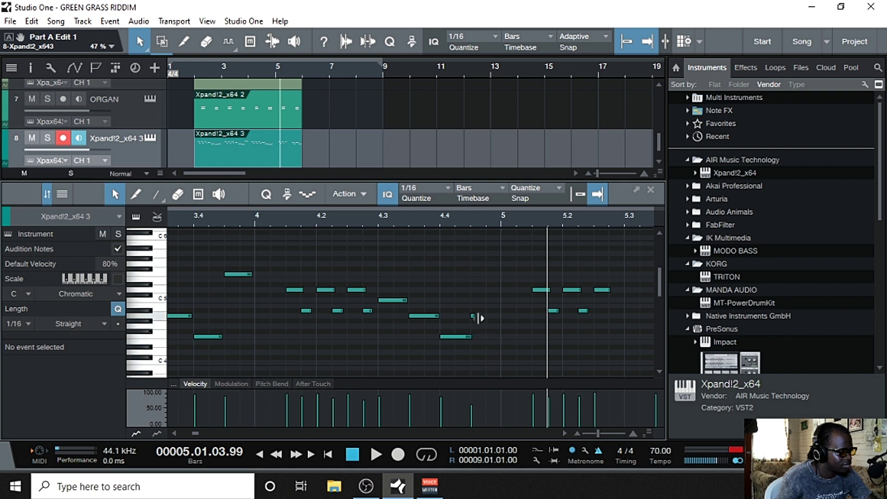
{"action": "left_click_drag", "start_coordinate": [474, 316], "coordinate": [494, 326]}
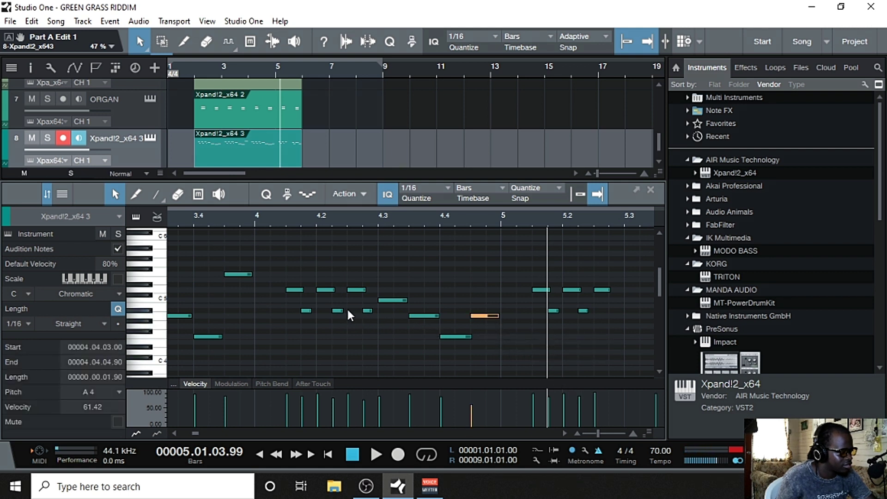
Step: Lengthen the first A#4 note of bar 4 to 00000.00.00.95 and listen to the part up to bar 6
{"action": "left_click_drag", "start_coordinate": [345, 311], "coordinate": [320, 315]}
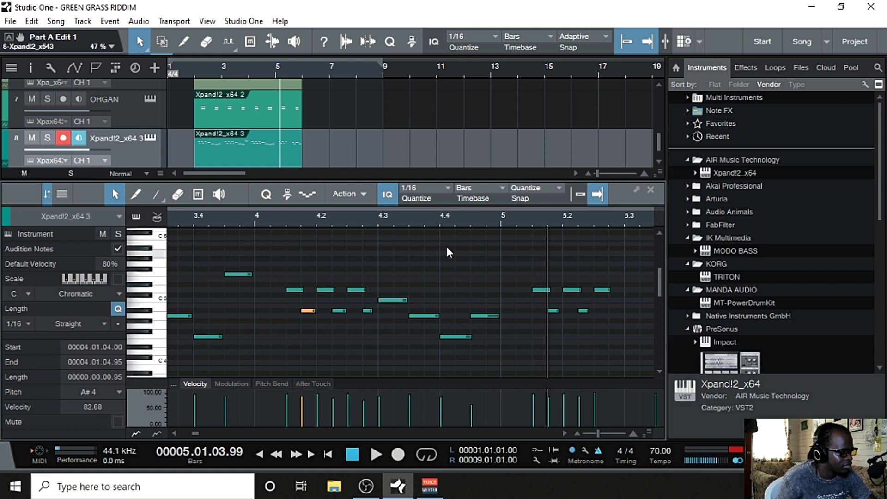
{"action": "left_click", "coordinate": [448, 215]}
{"action": "key", "text": "space"}
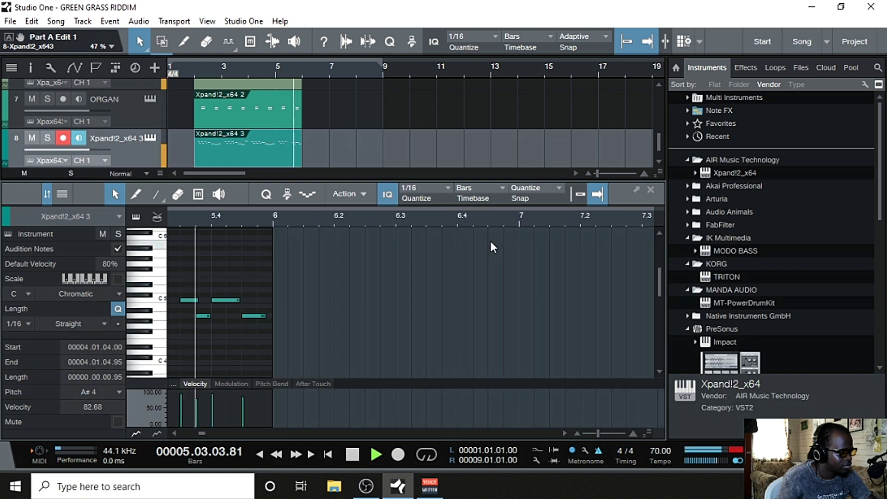
{"action": "key", "text": "space"}
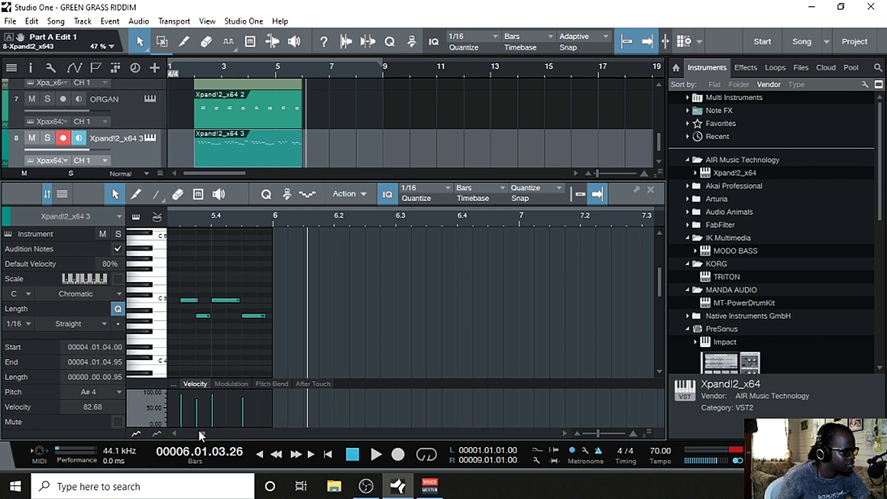
Step: In bar 2, shorten the first D5 note, lengthen the three A#4 notes and extend the C5 note to 00000.00.02.00
{"action": "left_click_drag", "start_coordinate": [201, 431], "coordinate": [188, 436]}
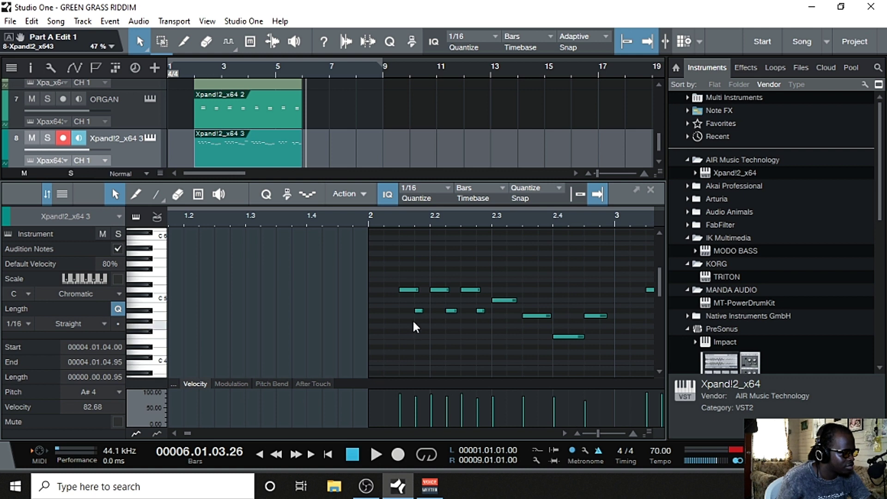
{"action": "left_click", "coordinate": [418, 290]}
{"action": "left_click_drag", "start_coordinate": [418, 290], "coordinate": [464, 317]}
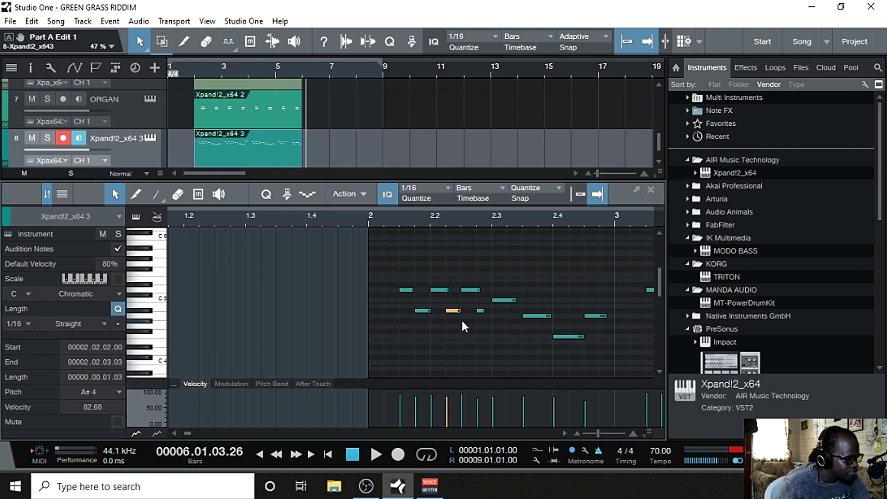
{"action": "left_click_drag", "start_coordinate": [452, 312], "coordinate": [456, 313]}
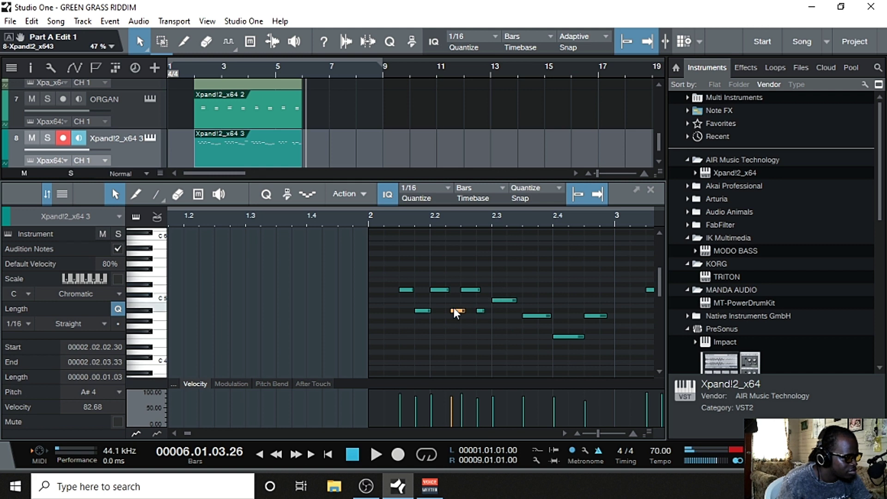
{"action": "left_click_drag", "start_coordinate": [457, 313], "coordinate": [522, 301]}
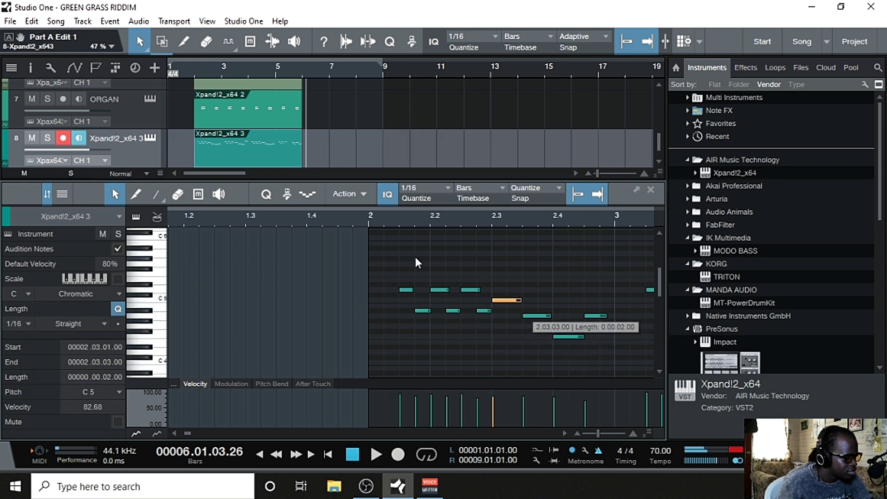
Step: Play back bar 2 and lengthen its two A4 notes to 00000.00.02.00 each
{"action": "left_click", "coordinate": [373, 222]}
{"action": "key", "text": "space"}
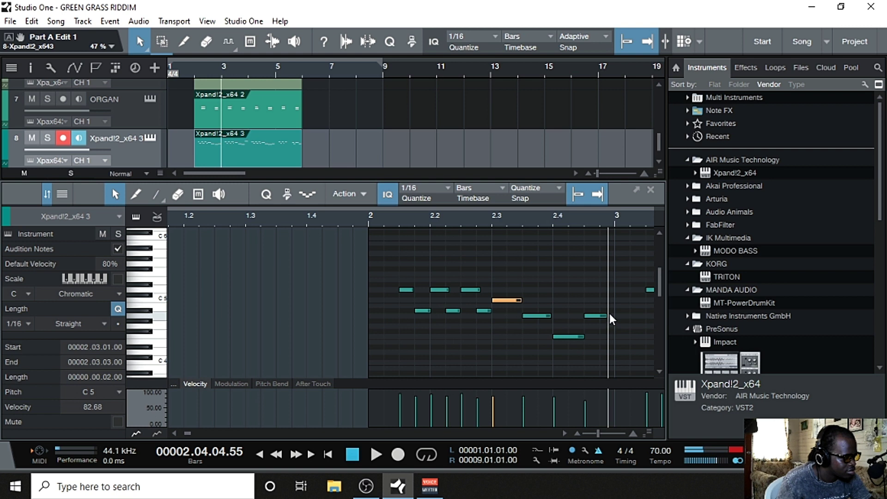
{"action": "left_click_drag", "start_coordinate": [610, 317], "coordinate": [618, 320]}
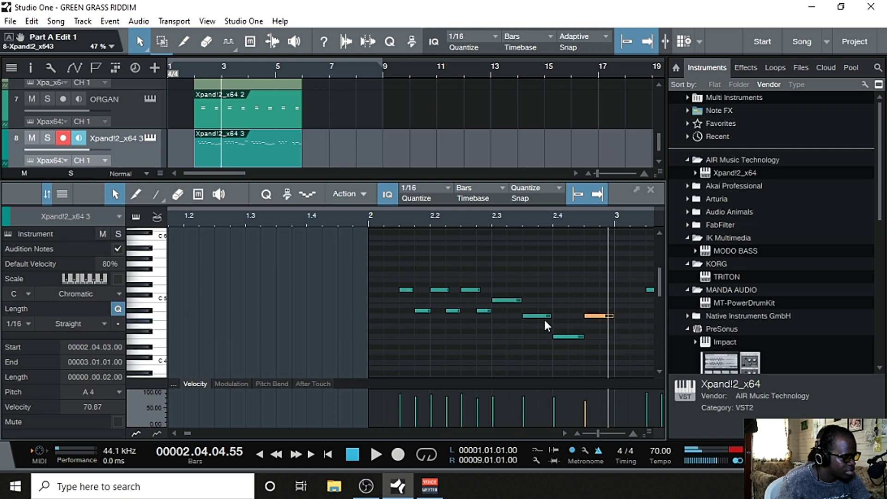
{"action": "left_click_drag", "start_coordinate": [552, 318], "coordinate": [553, 319]}
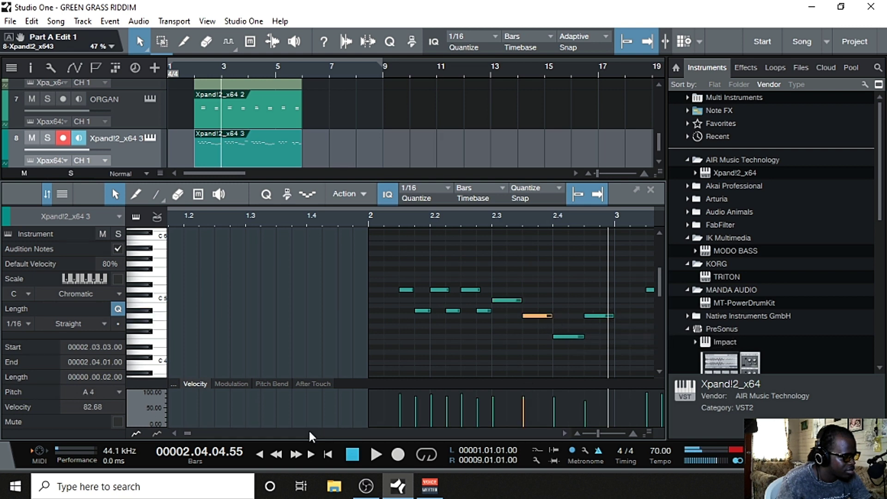
Step: In bar 3, lengthen the three short A#4 notes to 00000.00.01.00 each and the F5 note to 00000.00.02.00
{"action": "scroll", "coordinate": [563, 432], "scroll_direction": "right", "scroll_amount": 5}
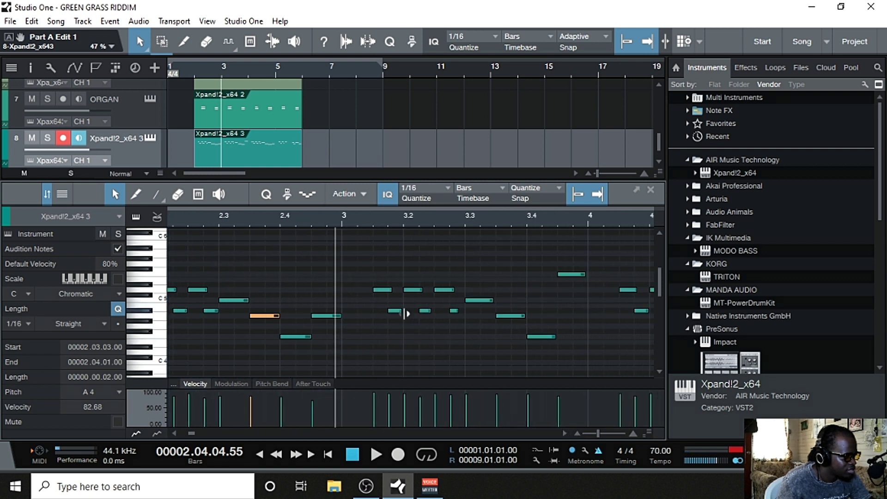
{"action": "left_click_drag", "start_coordinate": [402, 310], "coordinate": [413, 314]}
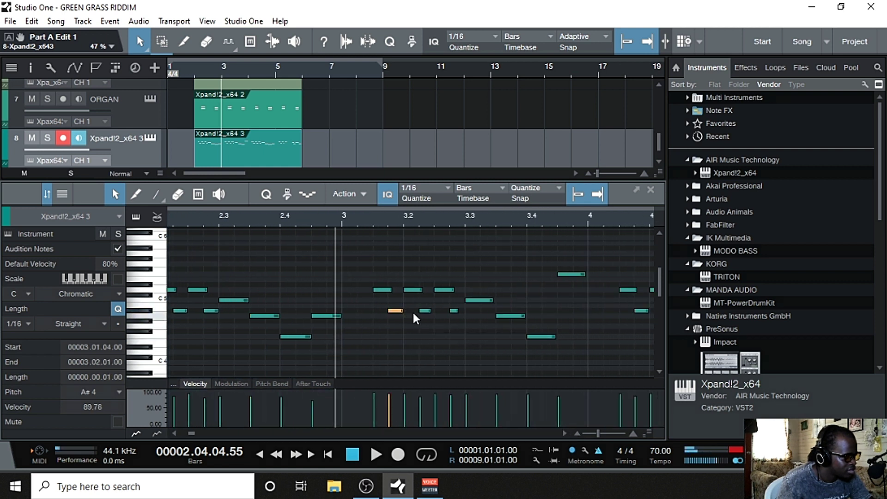
{"action": "left_click", "coordinate": [425, 310]}
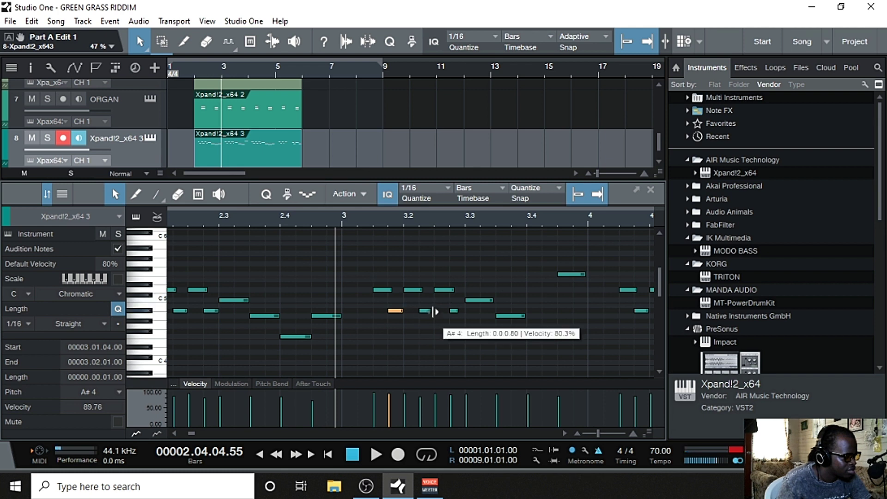
{"action": "left_click", "coordinate": [463, 312]}
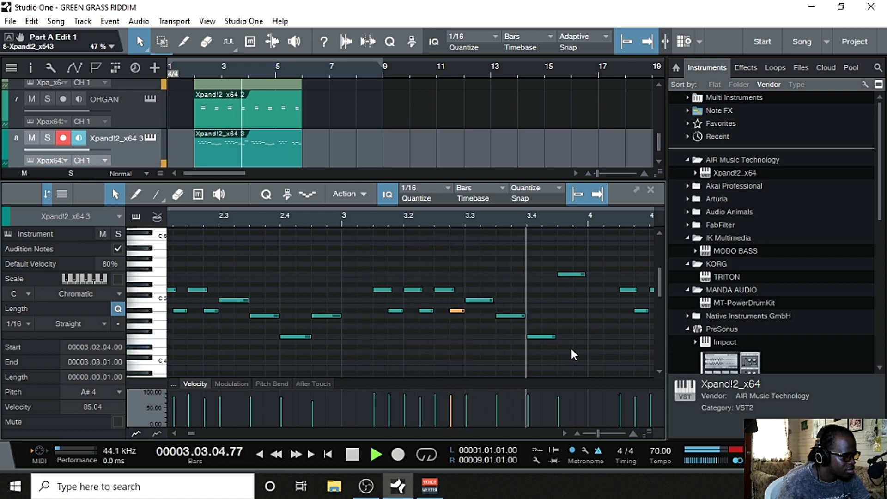
{"action": "key", "text": "space"}
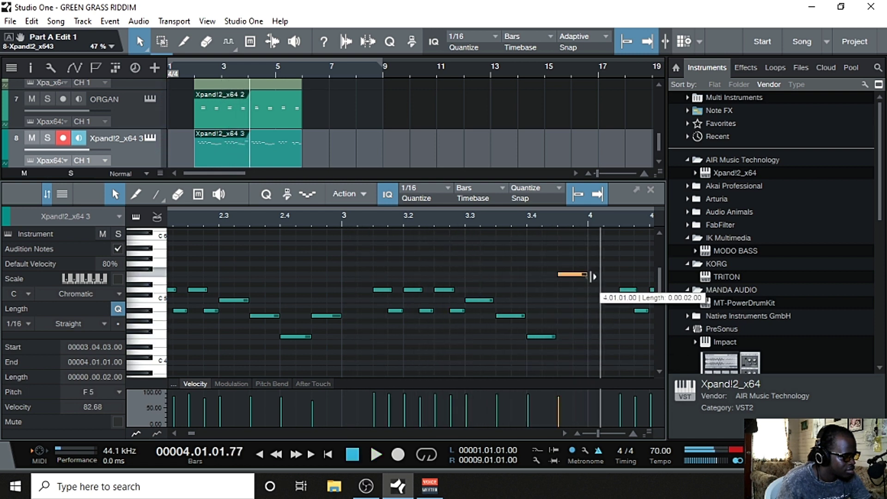
{"action": "left_click_drag", "start_coordinate": [591, 274], "coordinate": [594, 274]}
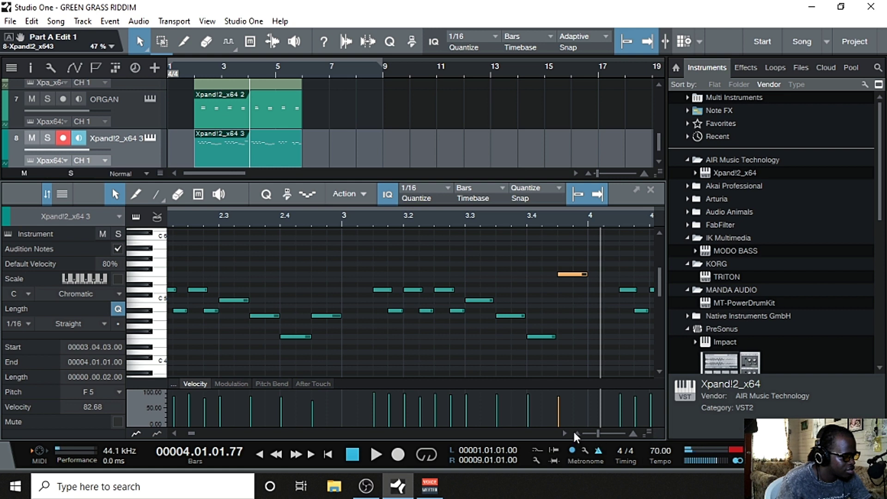
Step: Lengthen the last two A#4 notes of bar 4 to 00000.00.01.00 each while playing the bar back
{"action": "scroll", "coordinate": [569, 431], "scroll_direction": "right", "scroll_amount": 4}
{"action": "scroll", "coordinate": [567, 429], "scroll_direction": "right", "scroll_amount": 2}
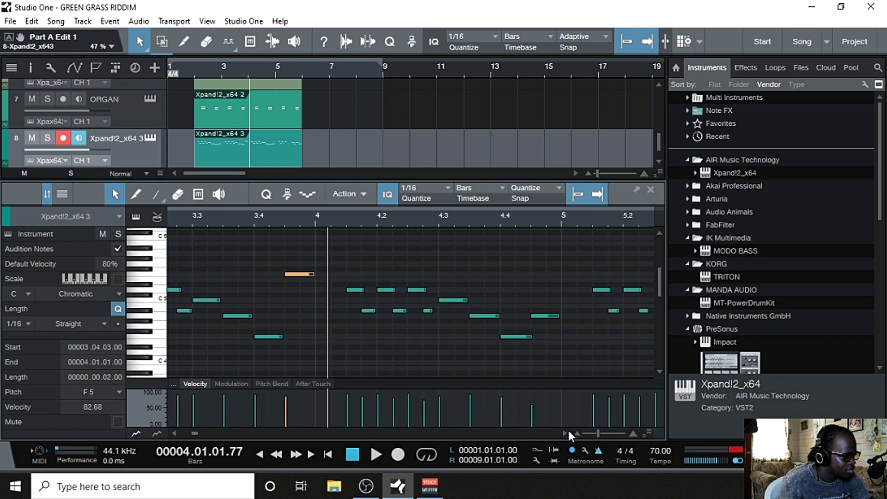
{"action": "key", "text": "space"}
{"action": "left_click", "coordinate": [398, 310]}
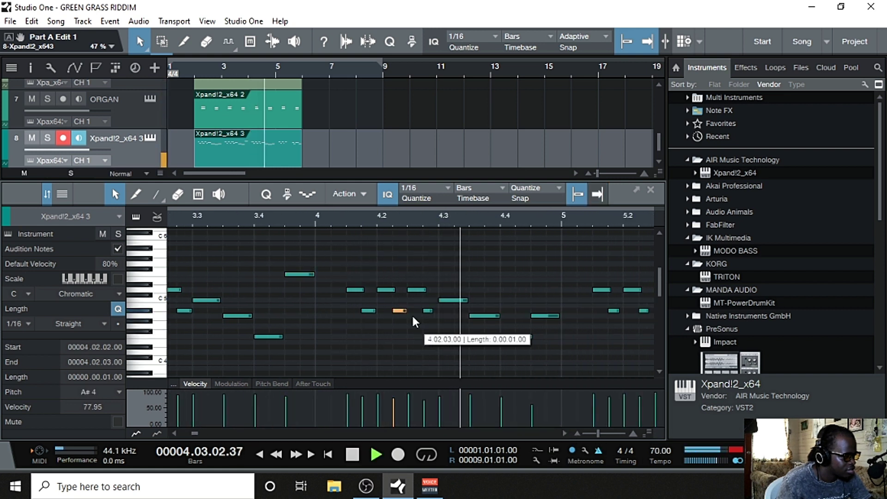
{"action": "key", "text": "space"}
{"action": "left_click_drag", "start_coordinate": [435, 312], "coordinate": [438, 311]}
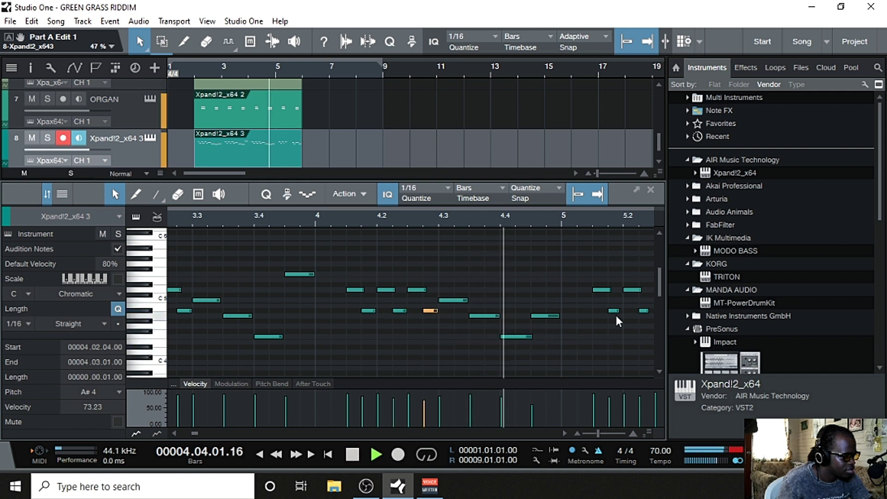
Step: Lengthen both A#4 notes in bar 5 to 00000.00.01.00 each
{"action": "key", "text": "space"}
{"action": "left_click_drag", "start_coordinate": [619, 310], "coordinate": [631, 316]}
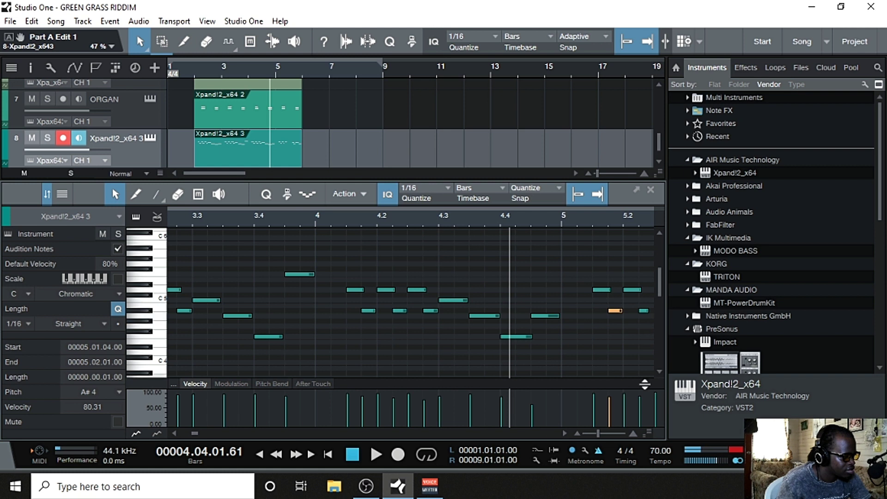
{"action": "left_click", "coordinate": [565, 433]}
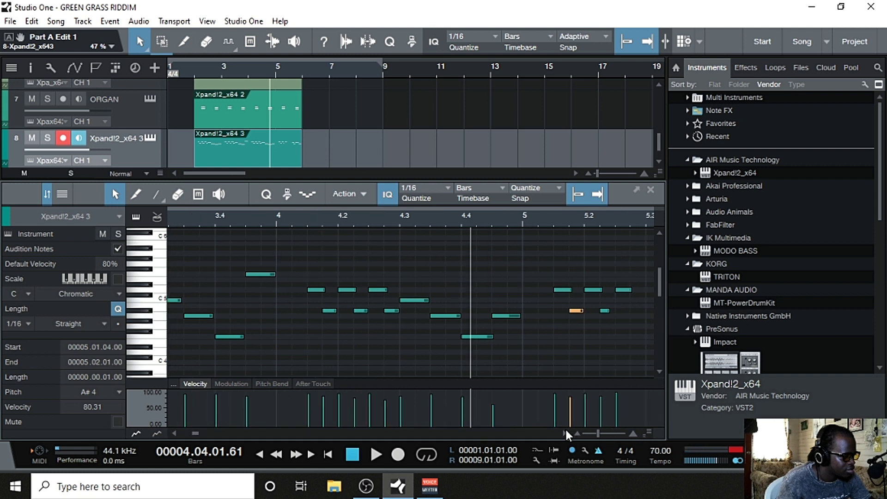
{"action": "left_click", "coordinate": [565, 433]}
{"action": "left_click_drag", "start_coordinate": [454, 311], "coordinate": [465, 314]}
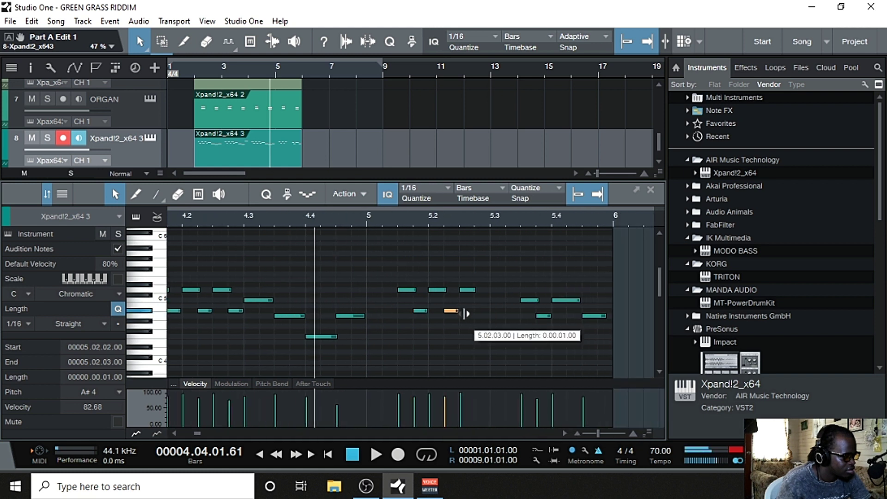
Step: Lengthen the third D5 note of bar 5 to 00000.00.02.00 and play the bar back from its beginning
{"action": "key", "text": "space"}
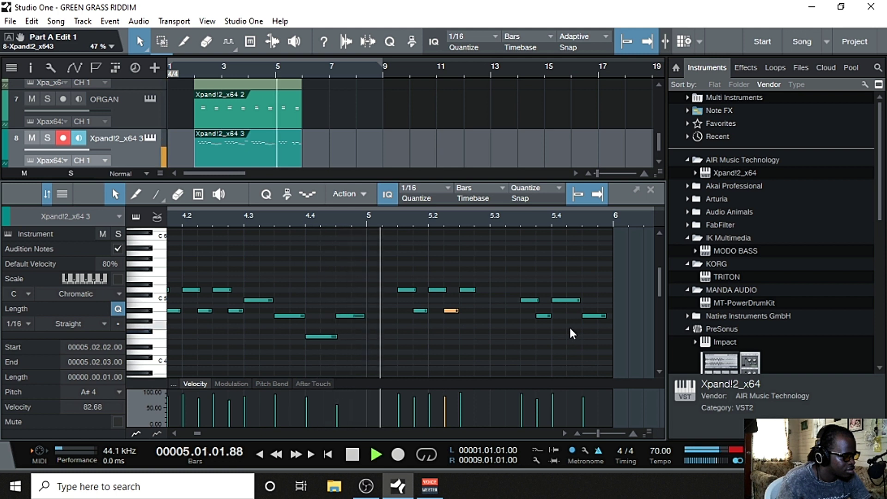
{"action": "key", "text": "space"}
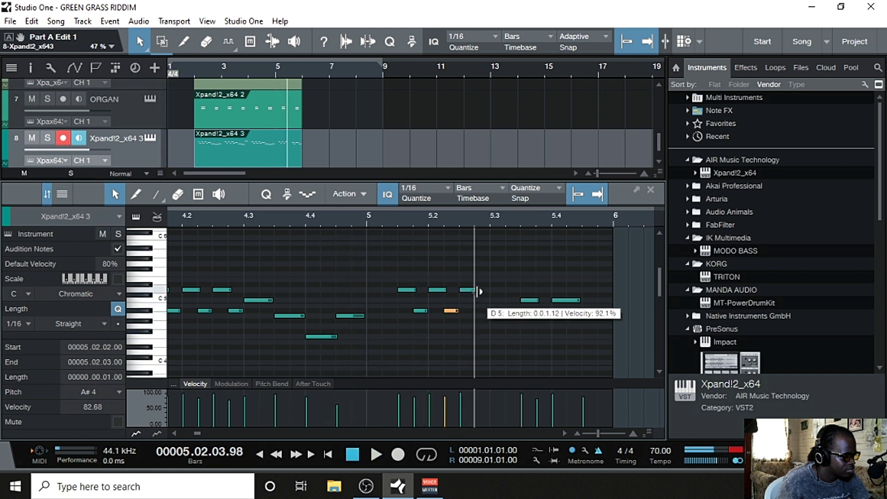
{"action": "left_click_drag", "start_coordinate": [475, 290], "coordinate": [489, 292]}
{"action": "left_click", "coordinate": [382, 217]}
{"action": "key", "text": "space"}
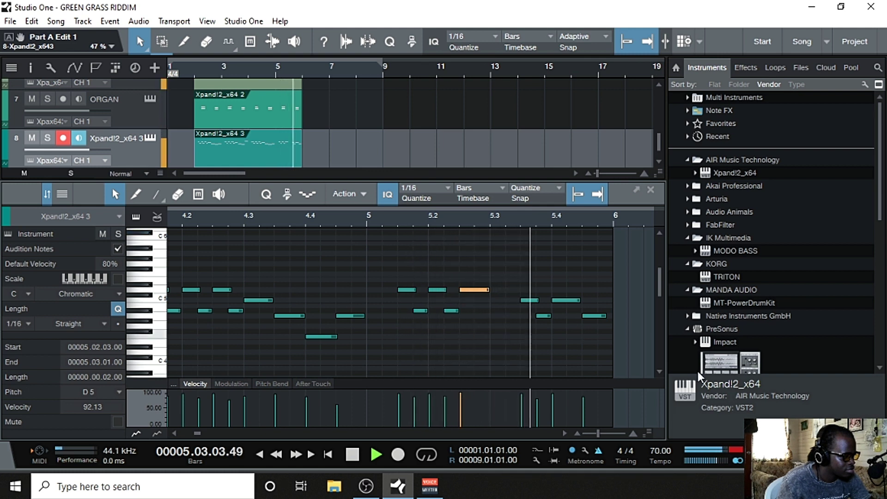
Step: Lengthen the final A4 note of bar 5 to 00000.00.02.00 and listen to the end of the part
{"action": "key", "text": "space"}
{"action": "left_click_drag", "start_coordinate": [609, 319], "coordinate": [613, 317]}
{"action": "left_click", "coordinate": [447, 229]}
{"action": "key", "text": "space"}
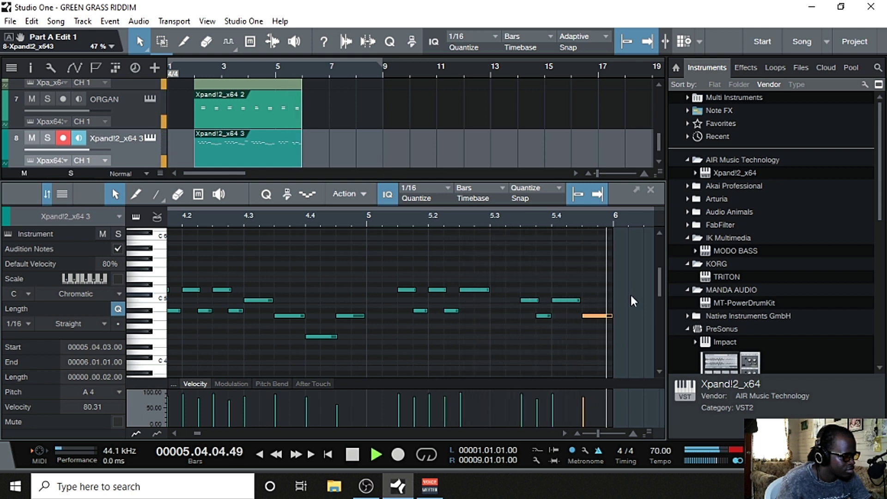
{"action": "key", "text": "space"}
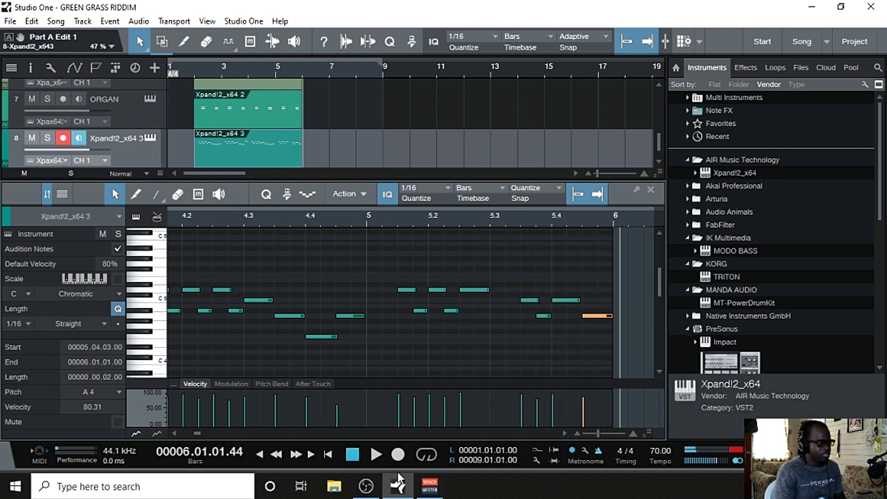
Step: Play the arrangement from the song start and close the note editor to show all tracks
{"action": "left_click", "coordinate": [353, 455]}
{"action": "left_click", "coordinate": [378, 453]}
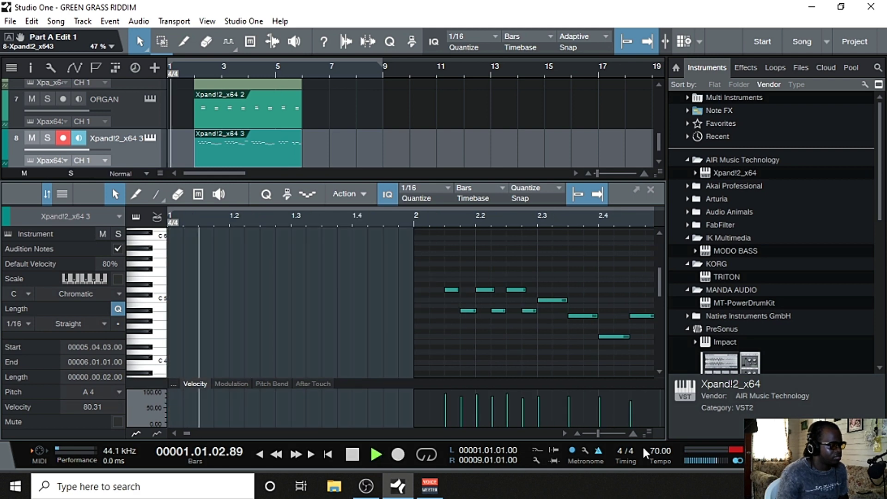
{"action": "key", "text": "F2"}
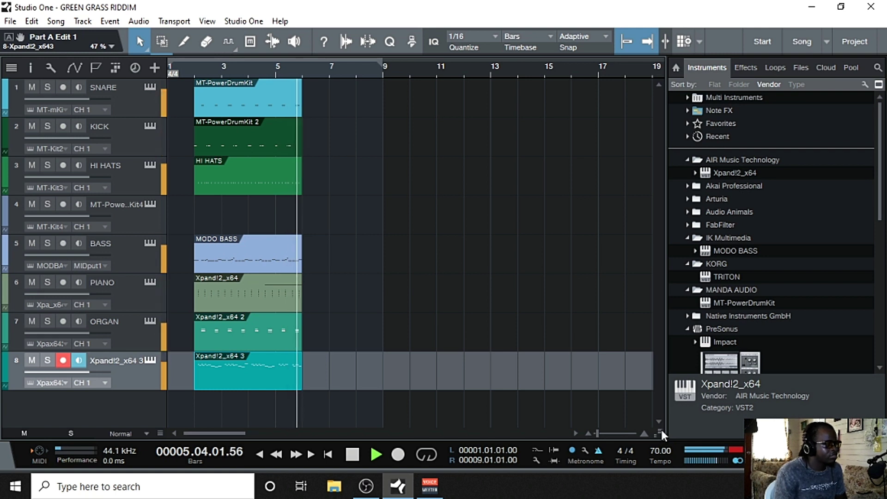
Step: Stop playback, rename the Xpand!2_x64 3 track as PIANO PHRASE and return to the song start
{"action": "left_click", "coordinate": [352, 455]}
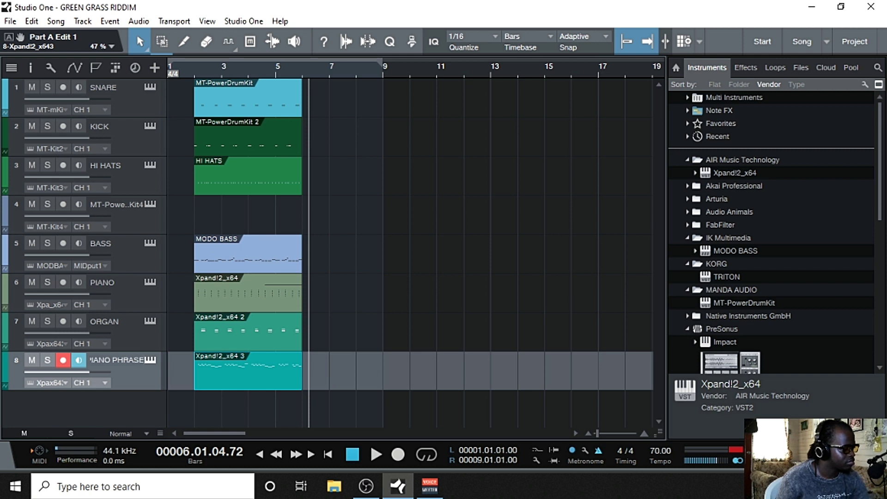
{"action": "key", "text": "Return"}
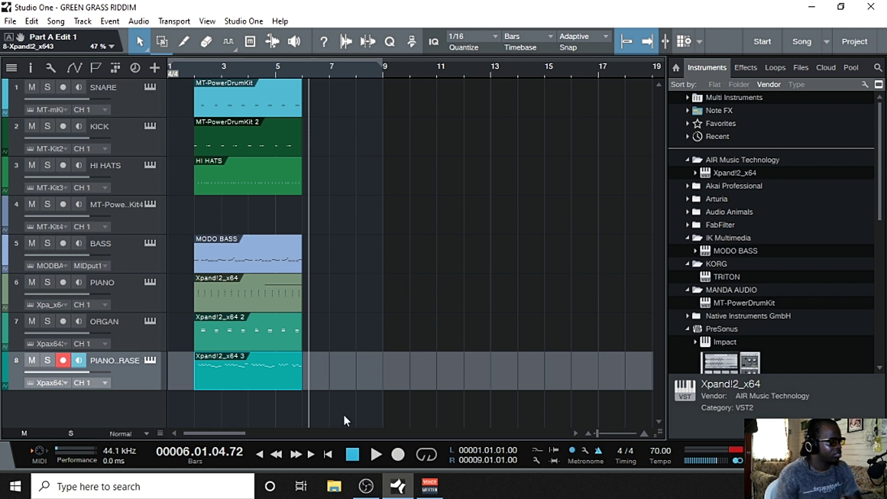
{"action": "left_click", "coordinate": [352, 454]}
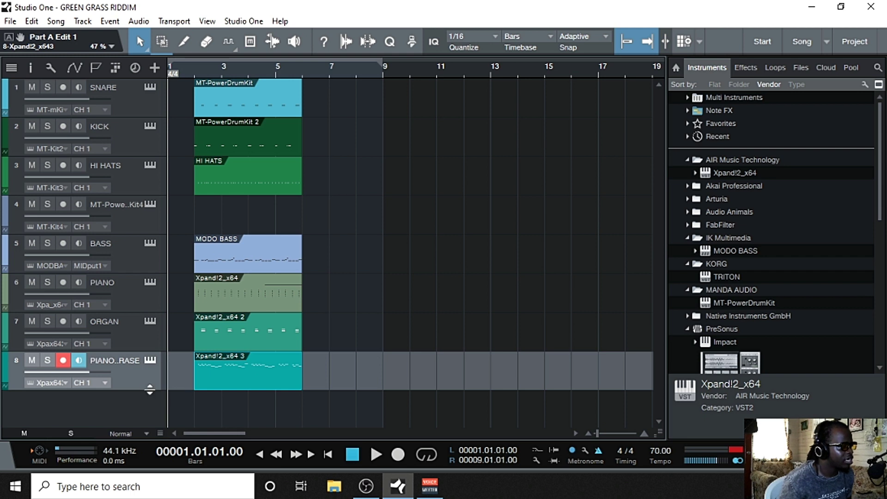
Step: Add another Xpand!2_x64 instrument on a new track below the PIANO PHRASE track
{"action": "right_click", "coordinate": [131, 397]}
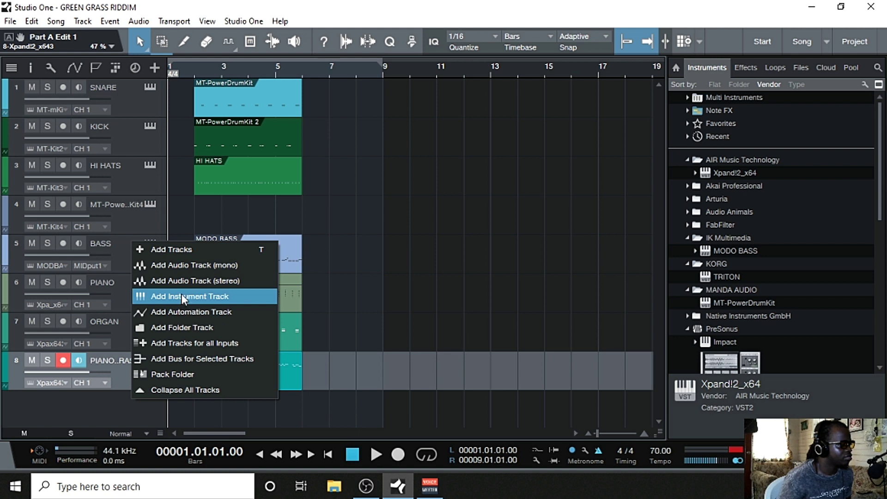
{"action": "left_click", "coordinate": [500, 267]}
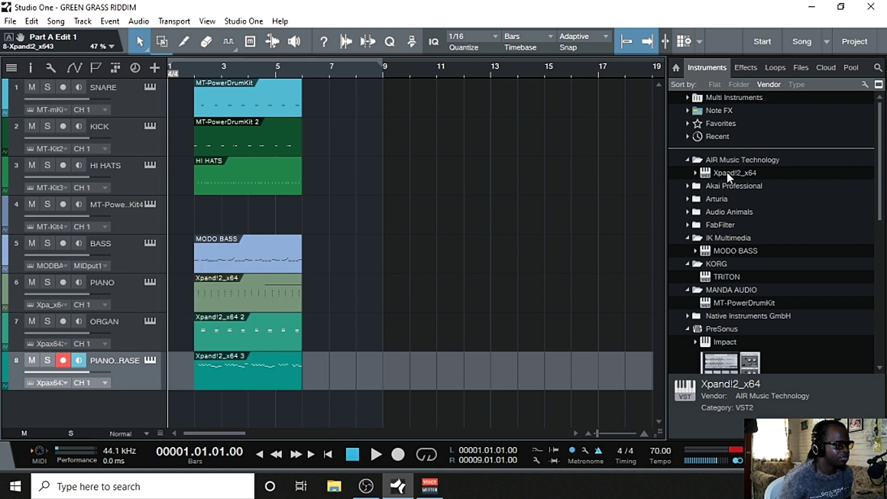
{"action": "left_click_drag", "start_coordinate": [727, 172], "coordinate": [128, 406]}
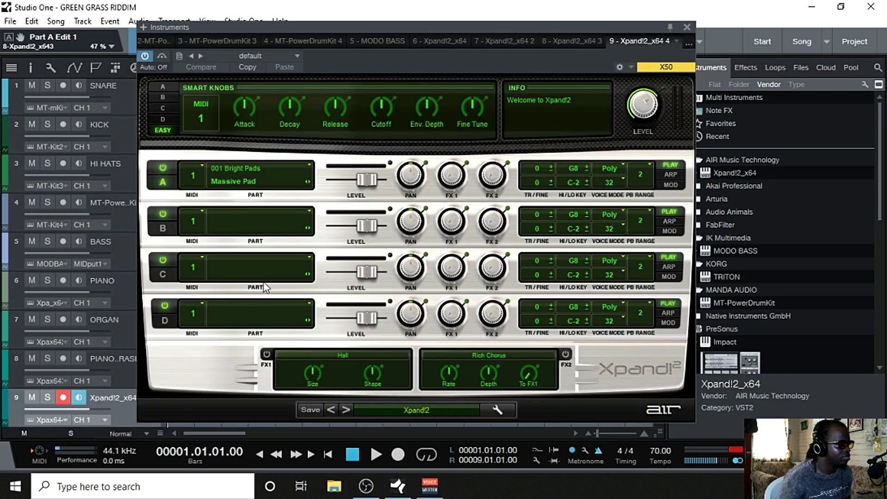
Step: Load the FM Piano+ sound from the 011 Electric Pianos category into part A of the new Xpand!2
{"action": "left_click", "coordinate": [228, 182]}
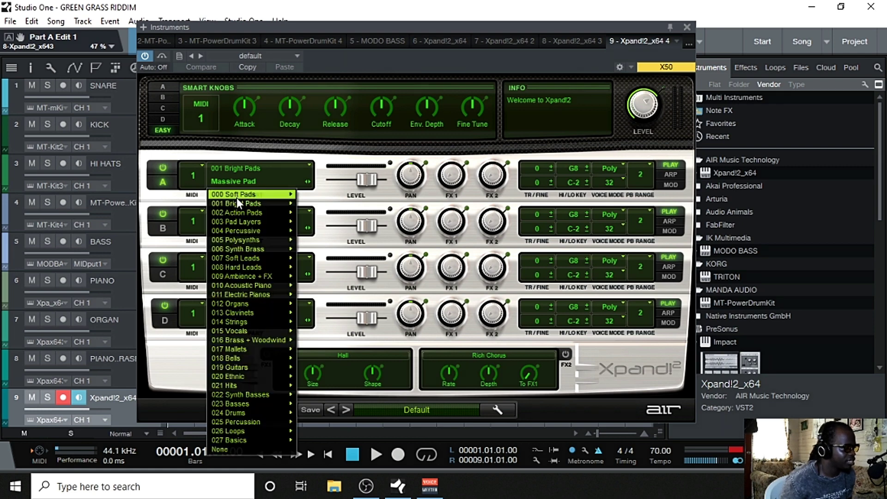
{"action": "mouse_move", "coordinate": [237, 198]}
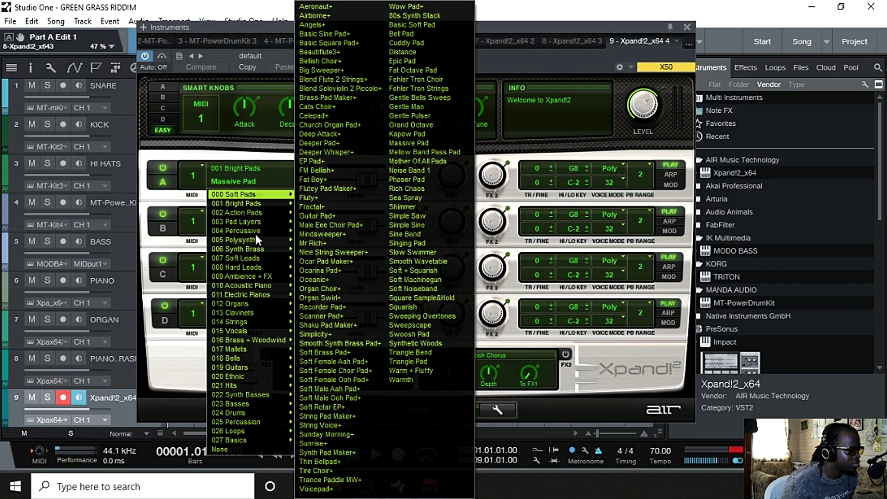
{"action": "mouse_move", "coordinate": [247, 259]}
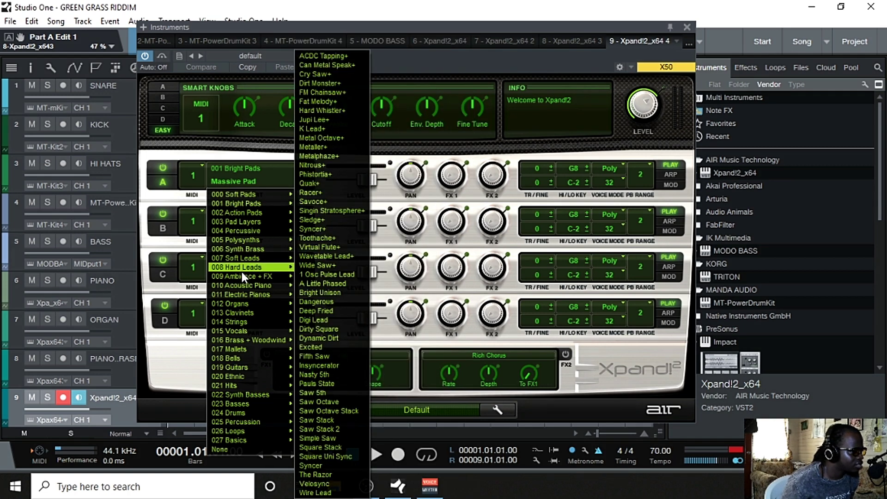
{"action": "mouse_move", "coordinate": [237, 309]}
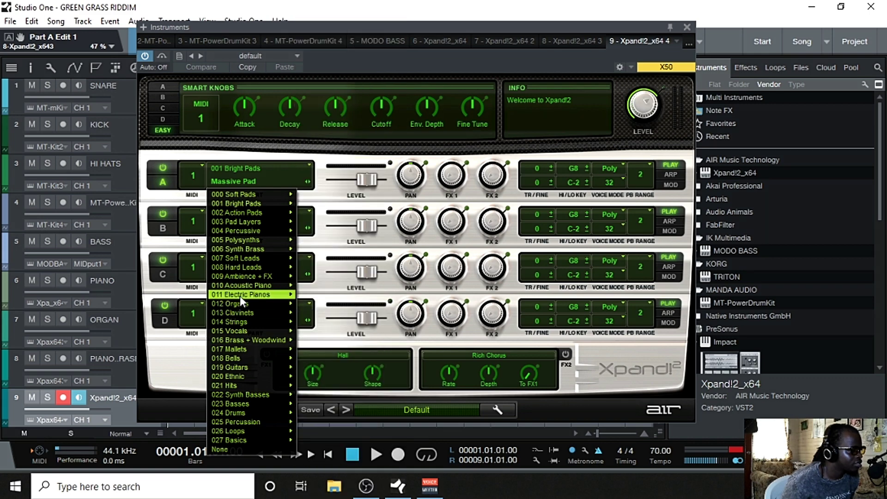
{"action": "mouse_move", "coordinate": [260, 295]}
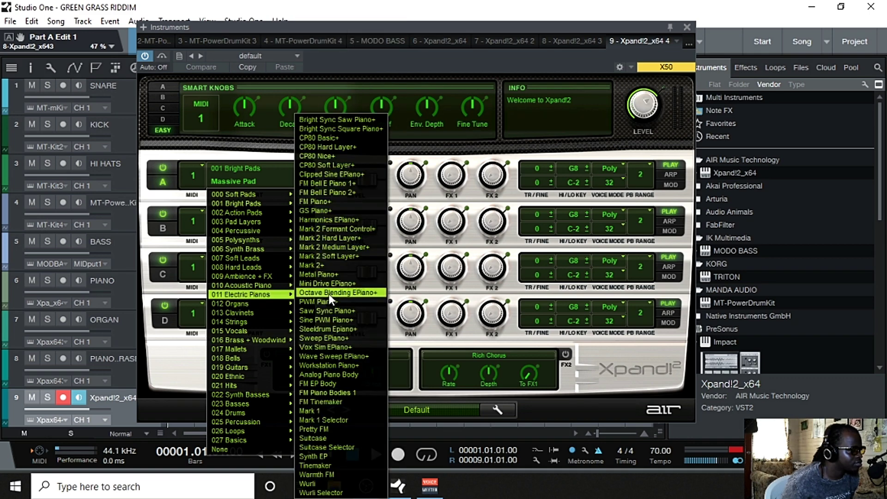
{"action": "left_click", "coordinate": [320, 202]}
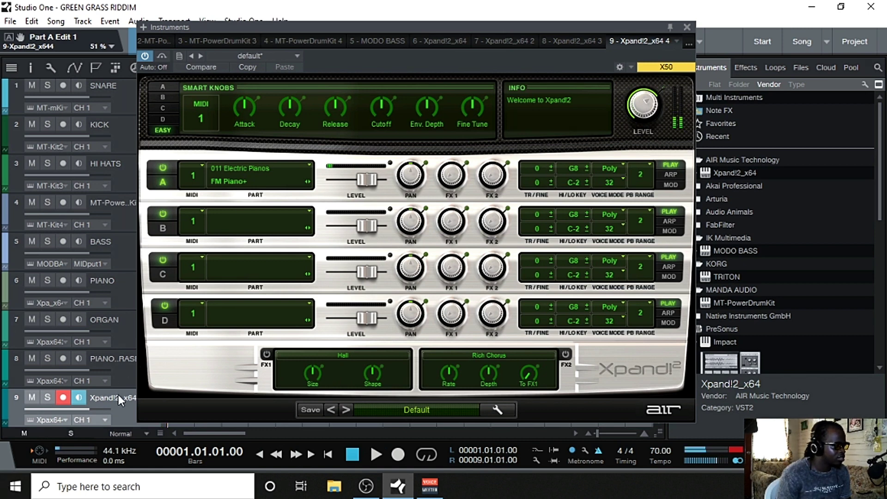
Step: Audition the electric piano sounds following FM Piano+ one by one in part A, up to Mark 2 Soft Layer+
{"action": "left_click", "coordinate": [310, 183]}
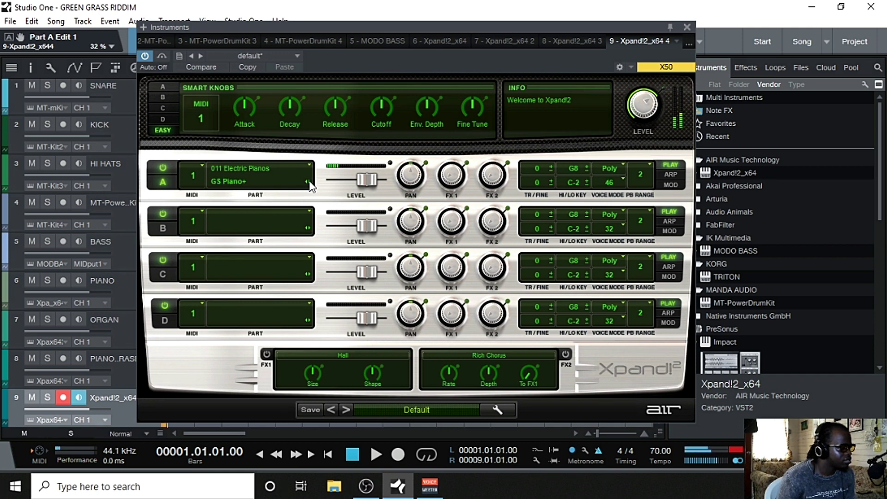
{"action": "left_click", "coordinate": [310, 182]}
{"action": "left_click", "coordinate": [309, 182]}
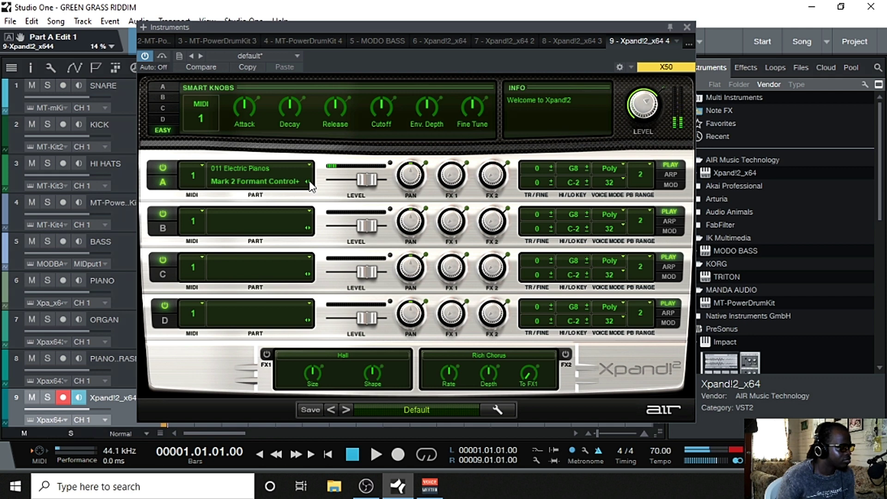
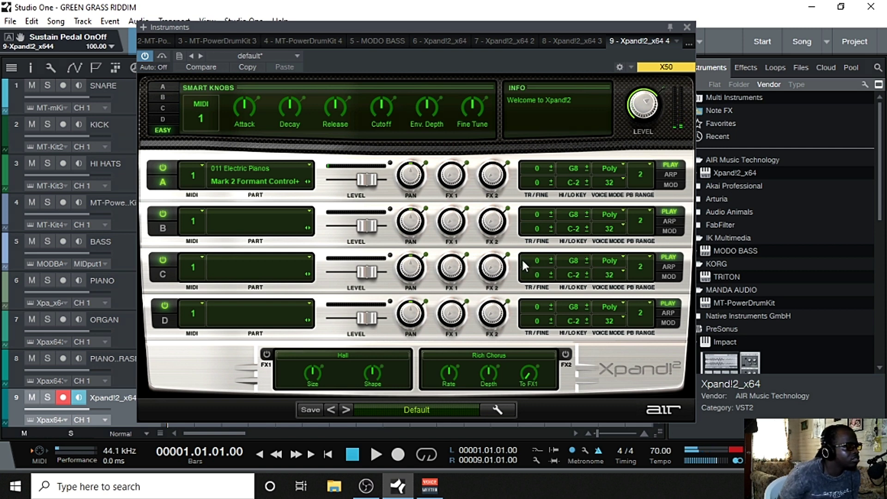
{"action": "left_click", "coordinate": [310, 183]}
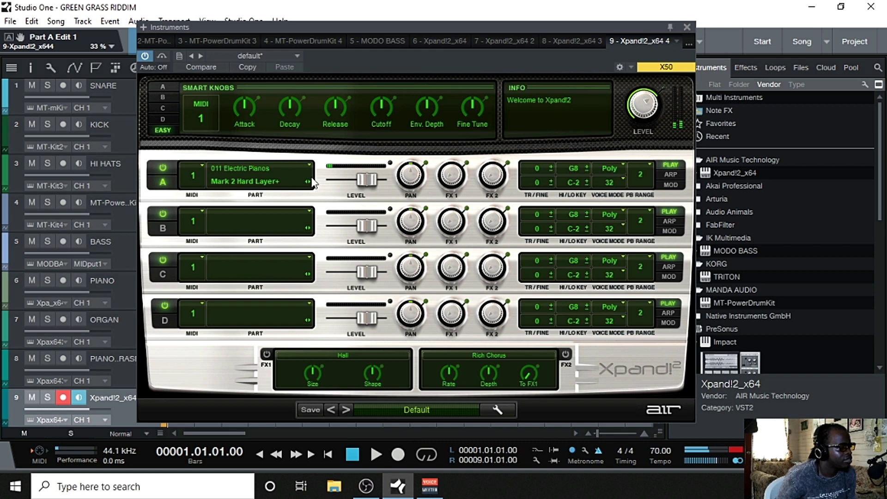
{"action": "left_click", "coordinate": [309, 183]}
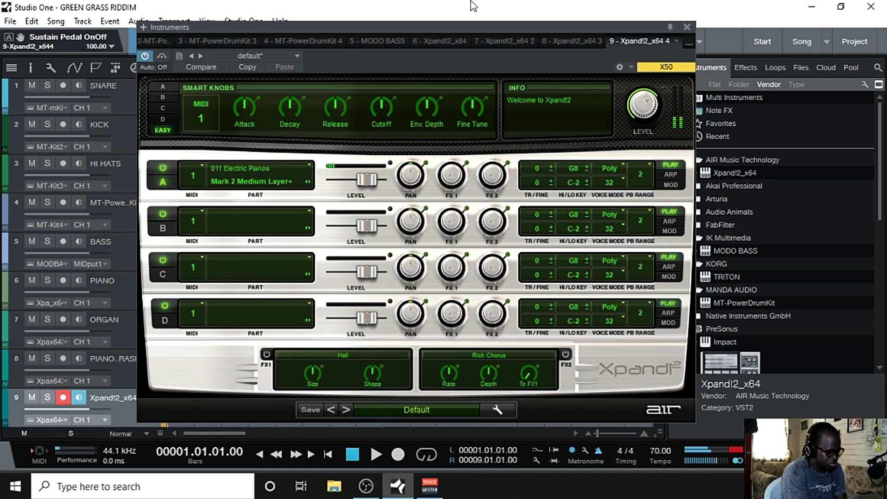
{"action": "left_click", "coordinate": [308, 182]}
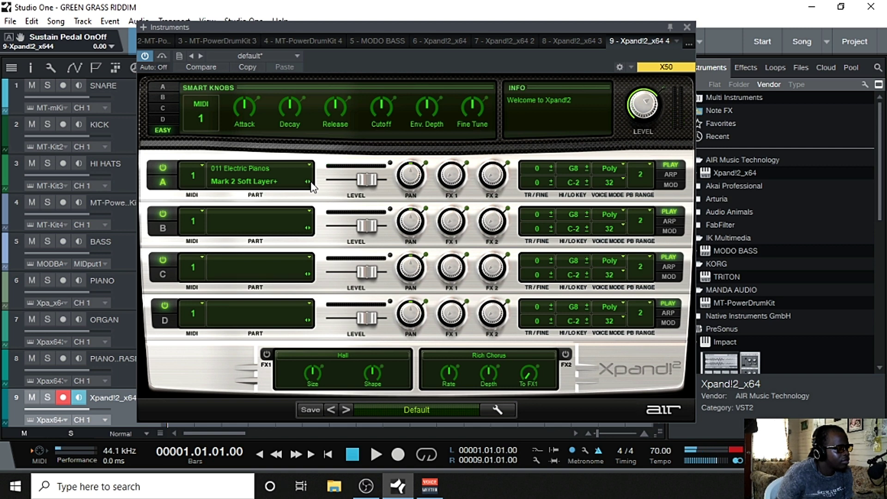
Step: Audition the electric piano sounds from Mark 2+ through Sweep EPiano+ in part A
{"action": "left_click", "coordinate": [309, 182]}
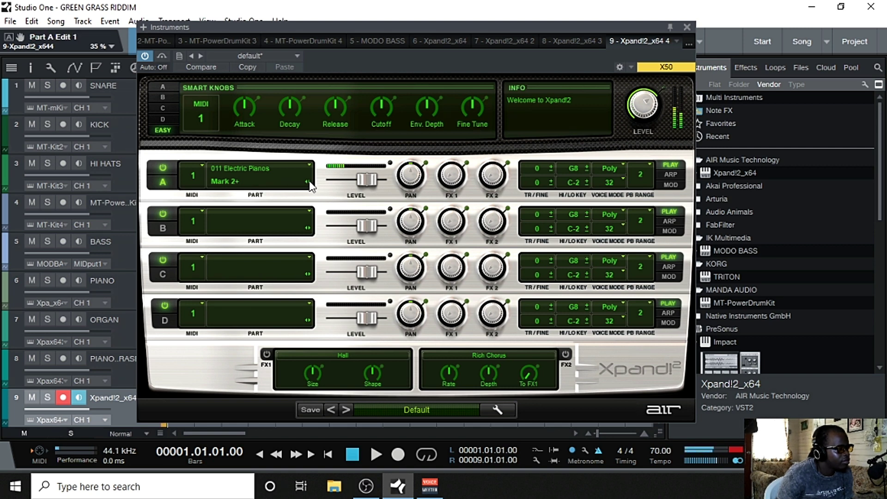
{"action": "left_click", "coordinate": [309, 182]}
{"action": "left_click", "coordinate": [308, 182]}
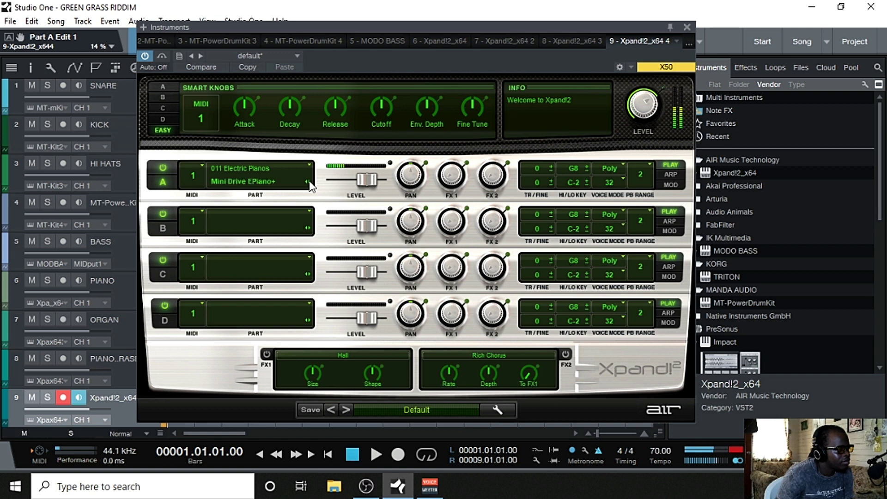
{"action": "left_click", "coordinate": [308, 183]}
{"action": "left_click", "coordinate": [308, 182]}
{"action": "left_click", "coordinate": [309, 183]}
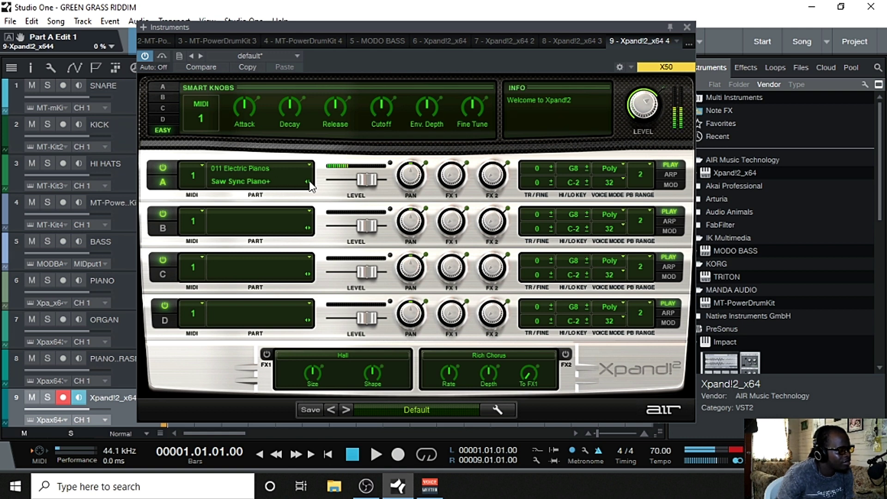
{"action": "left_click", "coordinate": [308, 182]}
{"action": "left_click", "coordinate": [308, 183]}
{"action": "left_click", "coordinate": [308, 182]}
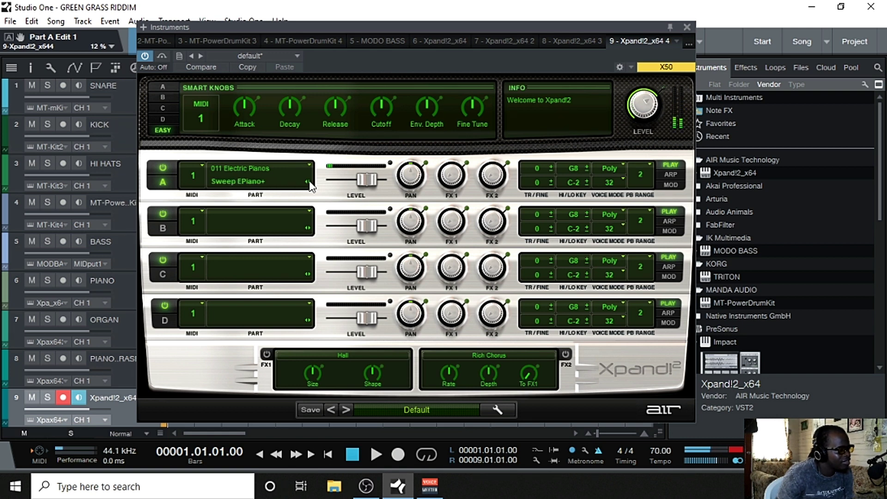
Step: Advance part A through the remaining electric piano sounds to FM EP Body and close the instrument window
{"action": "left_click", "coordinate": [308, 182]}
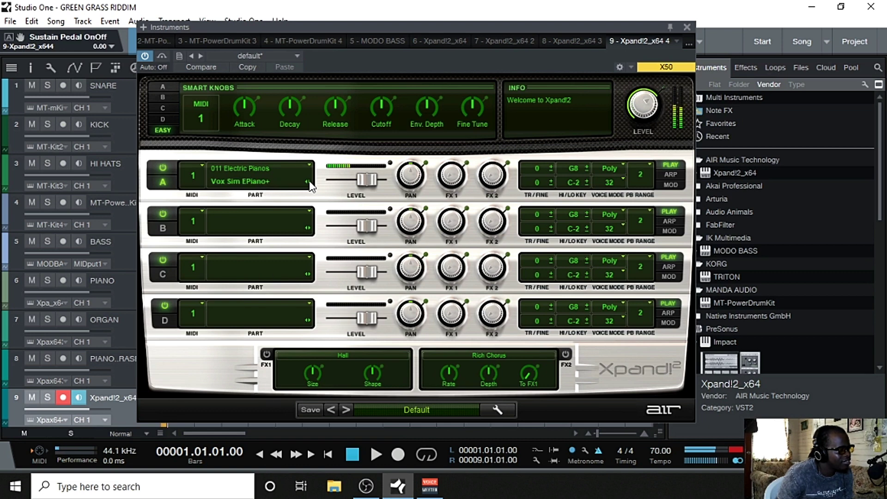
{"action": "left_click", "coordinate": [308, 182]}
{"action": "left_click", "coordinate": [308, 183]}
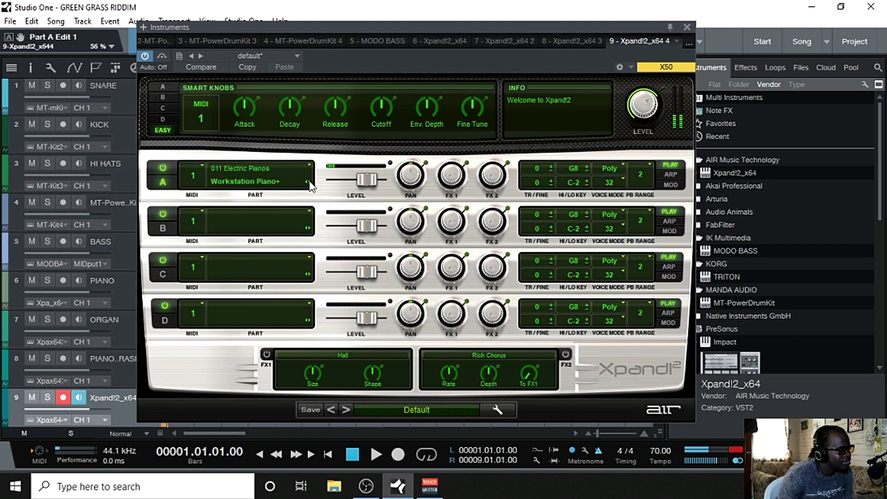
{"action": "left_click", "coordinate": [308, 182]}
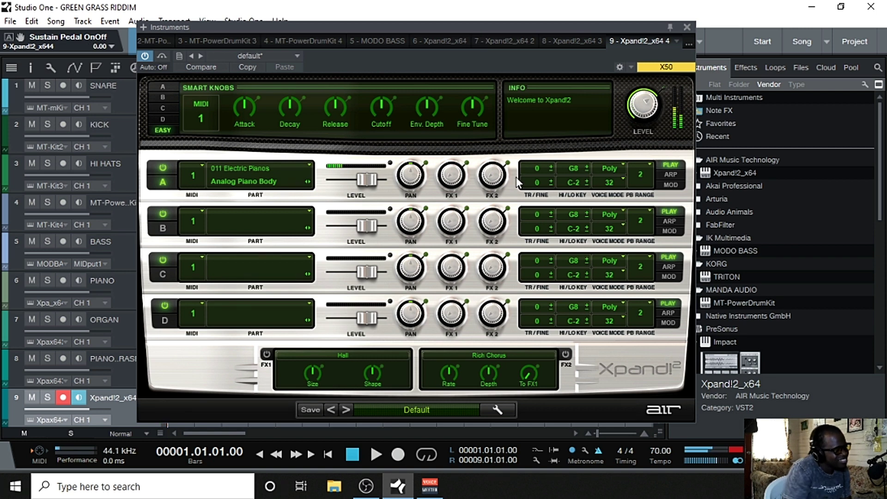
{"action": "left_click", "coordinate": [309, 182]}
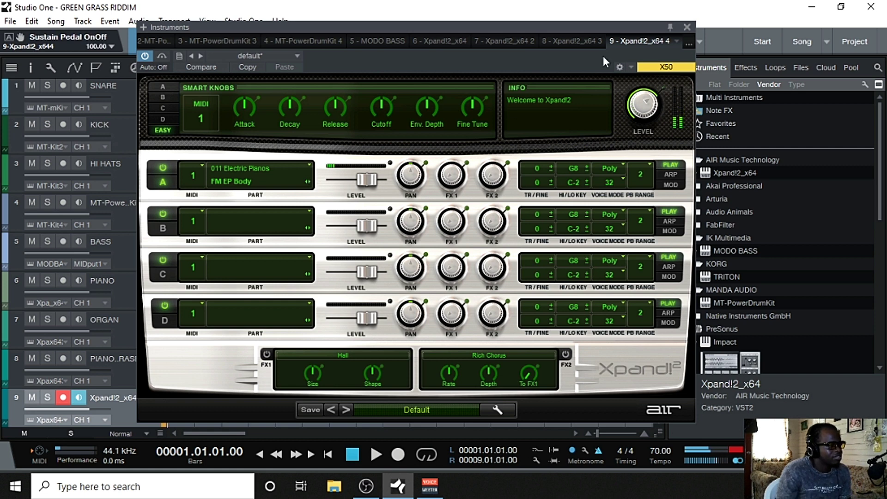
{"action": "left_click", "coordinate": [687, 28]}
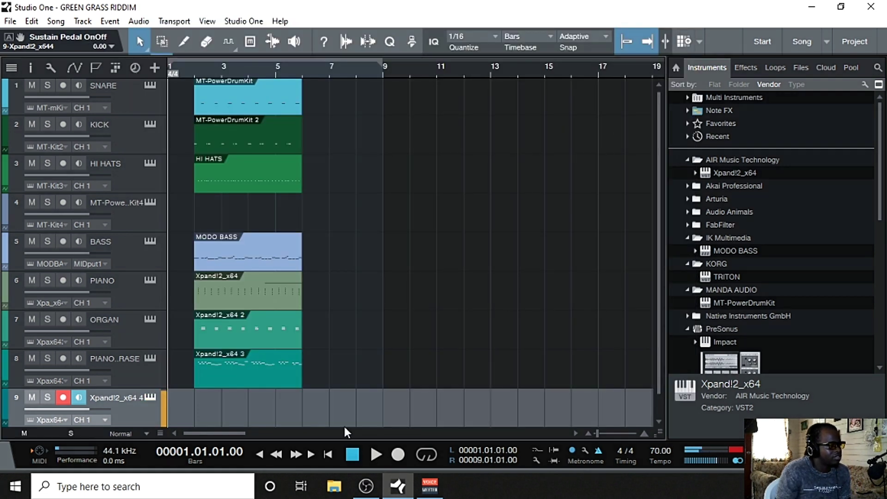
Step: Record an electric piano chord part on the Xpand!2_x64 4 track through bar 5 and play it back from the song start
{"action": "left_click", "coordinate": [398, 454]}
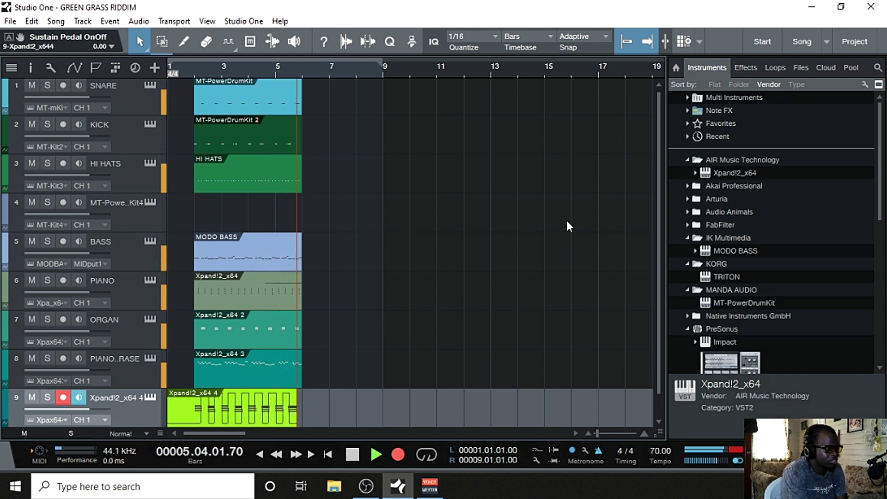
{"action": "key", "text": "space"}
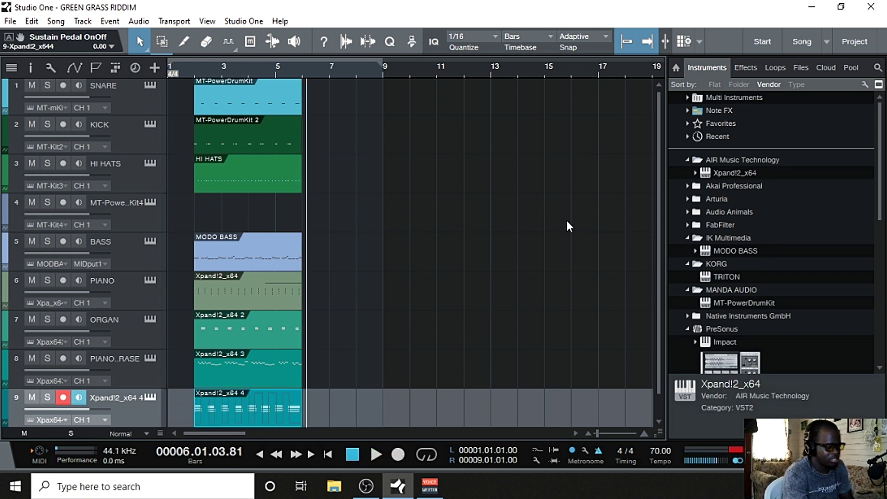
{"action": "scroll", "coordinate": [382, 322], "scroll_direction": "down", "scroll_amount": 1}
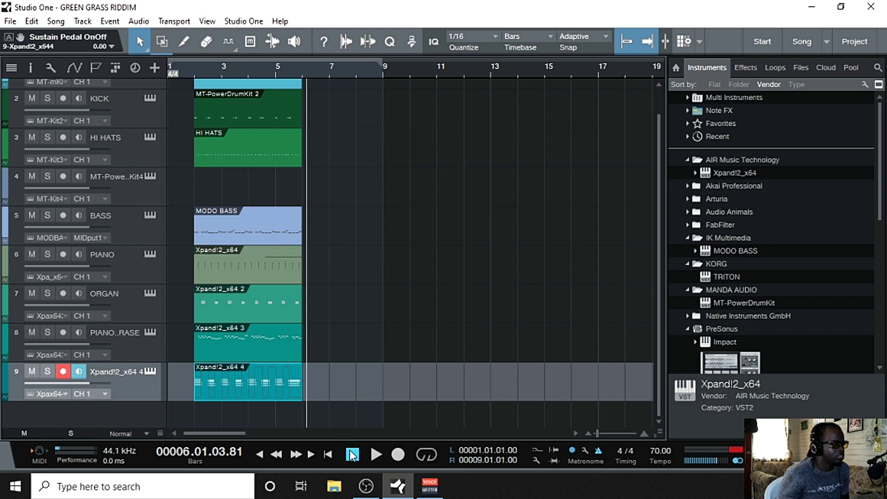
{"action": "left_click", "coordinate": [353, 454]}
{"action": "left_click", "coordinate": [377, 454]}
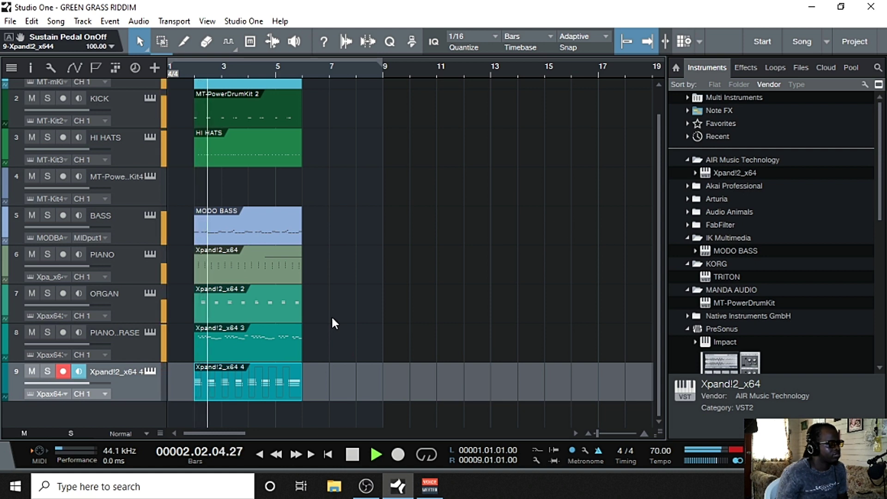
Step: Rename the Xpand!2_x64 4 track as EP, stop playback and return to the song start
{"action": "double_click", "coordinate": [108, 371]}
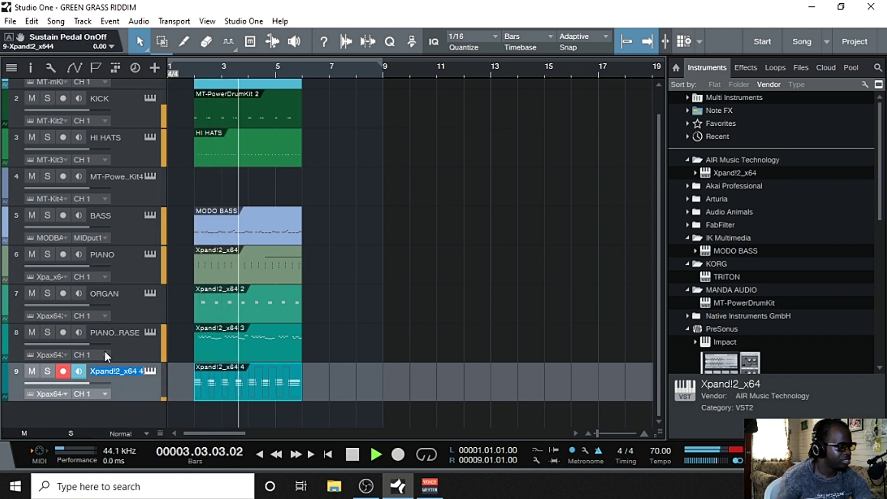
{"action": "key", "text": "BackSpace"}
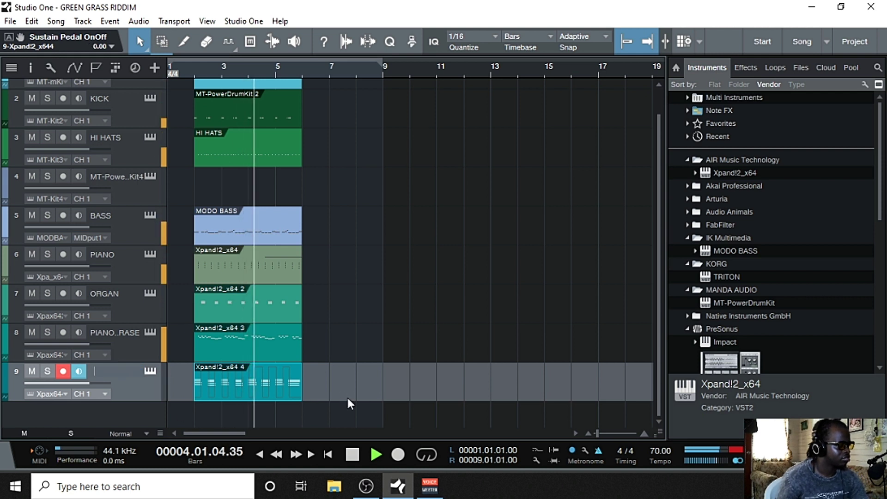
{"action": "left_click", "coordinate": [352, 454]}
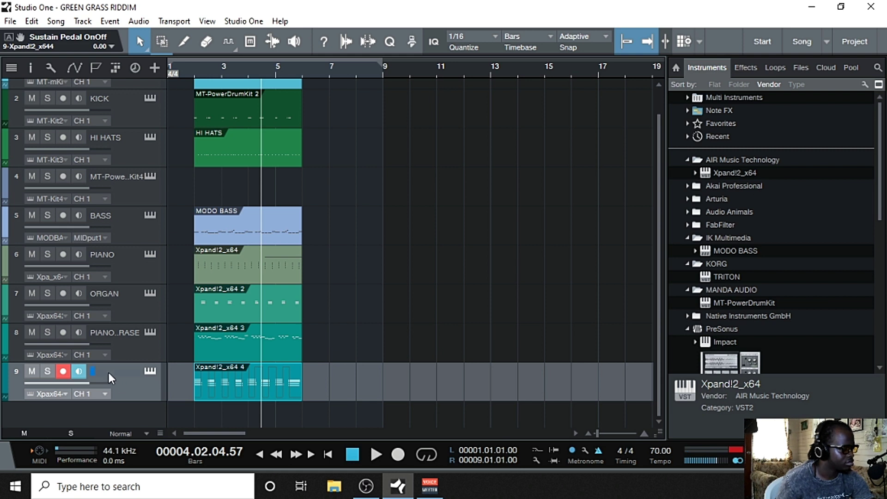
{"action": "type", "text": "EP"}
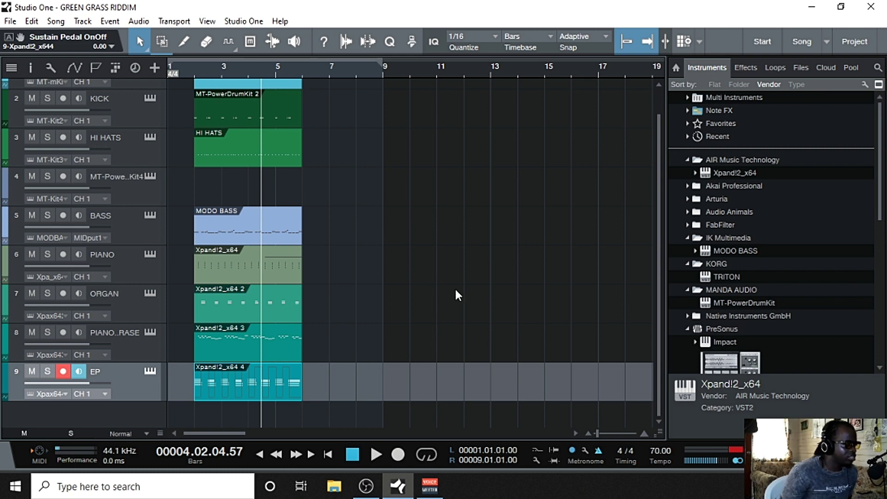
{"action": "left_click", "coordinate": [355, 459]}
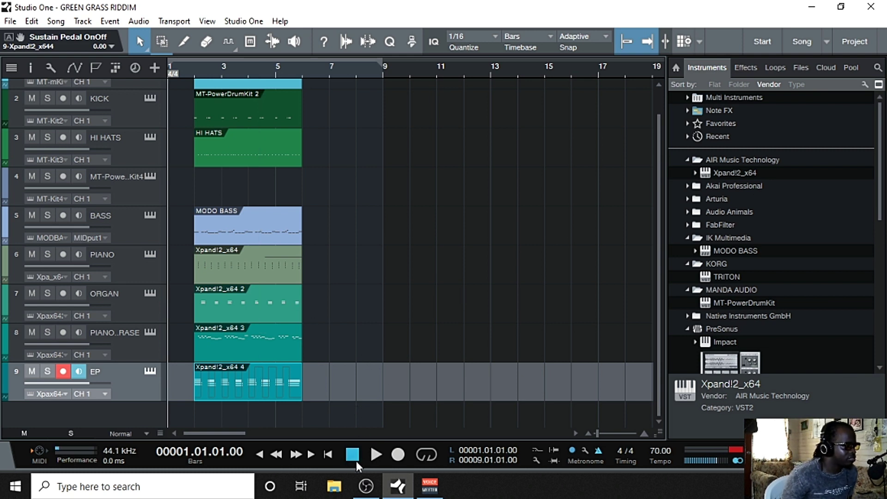
{"action": "mouse_move", "coordinate": [211, 431]}
{"action": "left_mouse_down"}
{"action": "mouse_move", "coordinate": [234, 431]}
{"action": "mouse_move", "coordinate": [197, 440]}
{"action": "left_mouse_up"}
{"action": "left_click", "coordinate": [353, 454]}
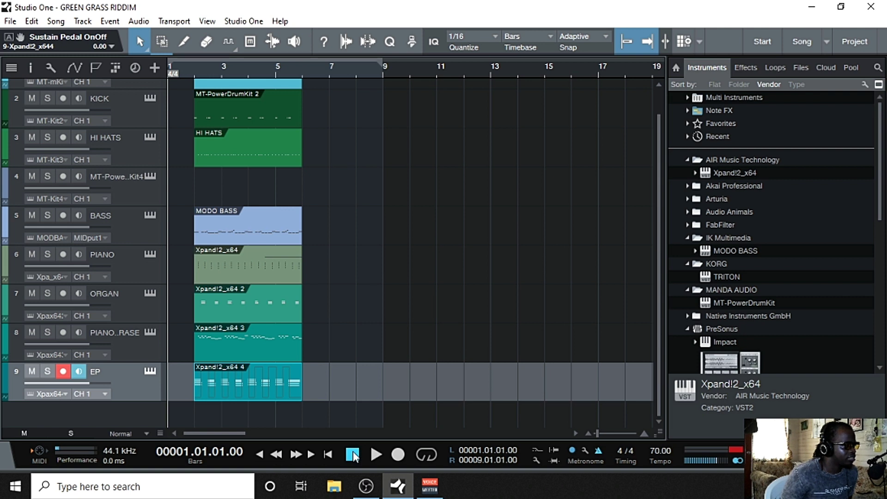
Step: Open the MT-PowerDrumKit 4 instrument, select its empty track for recording and close the drum kit window
{"action": "left_click", "coordinate": [151, 177]}
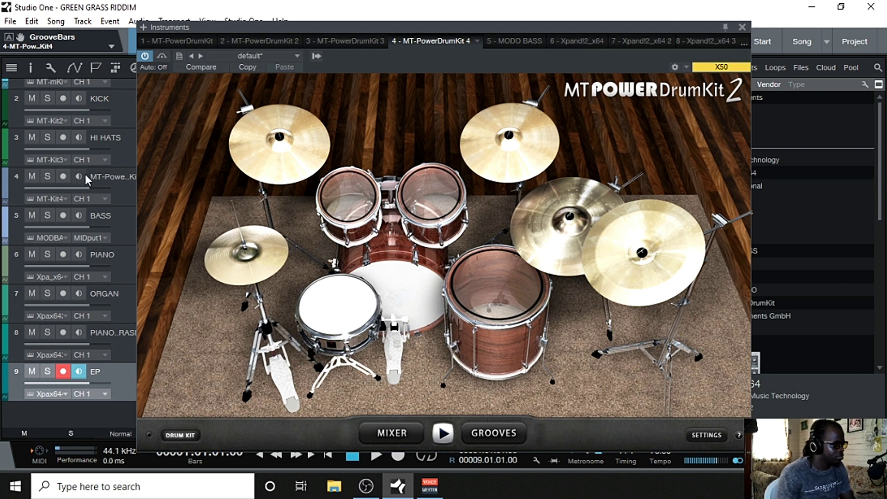
{"action": "left_click", "coordinate": [104, 182]}
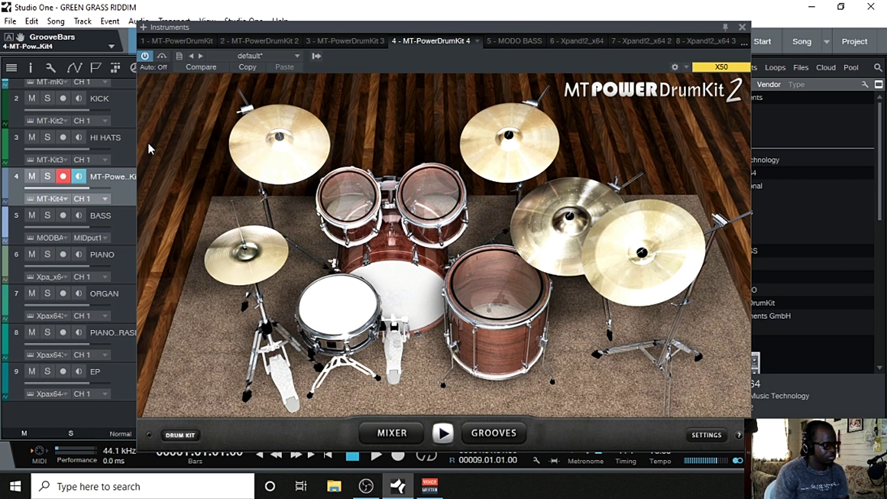
{"action": "left_click", "coordinate": [741, 26]}
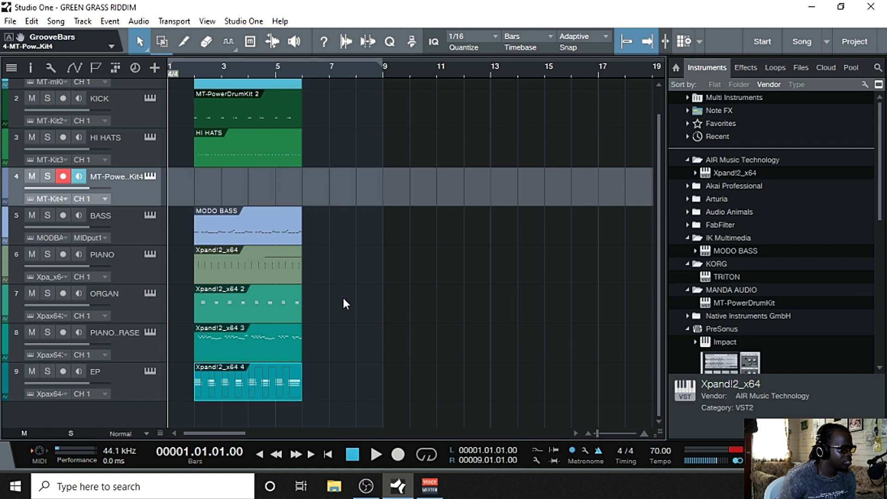
{"action": "scroll", "coordinate": [343, 304], "scroll_direction": "up", "scroll_amount": 1}
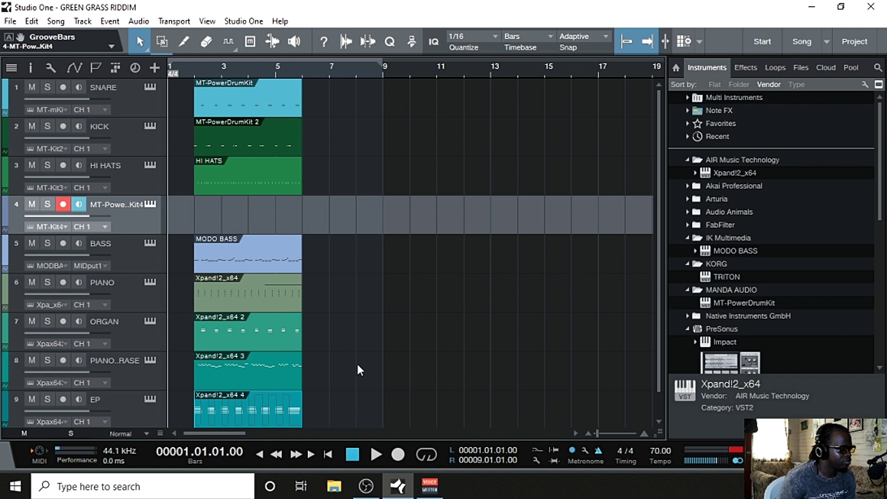
Step: Record a short drum hit on the MT-PowerDrumKit 4 track, play it back and trim the clip's start to bar 2
{"action": "left_click", "coordinate": [398, 454]}
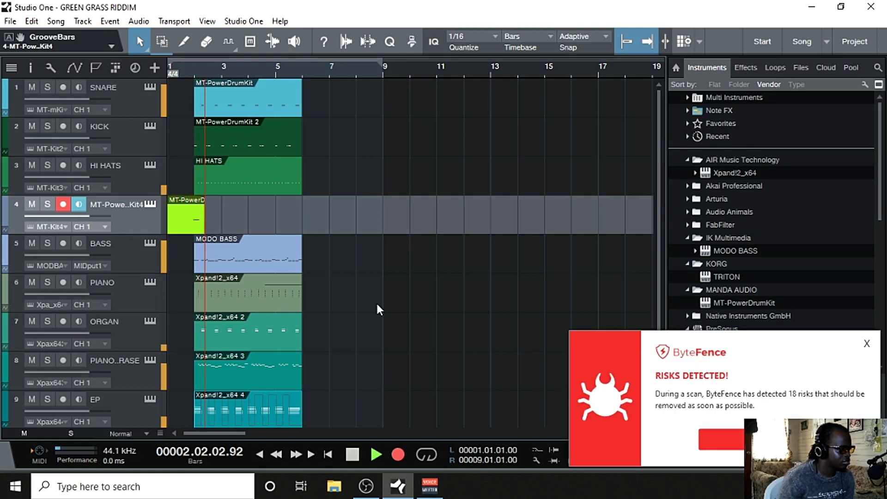
{"action": "key", "text": "space"}
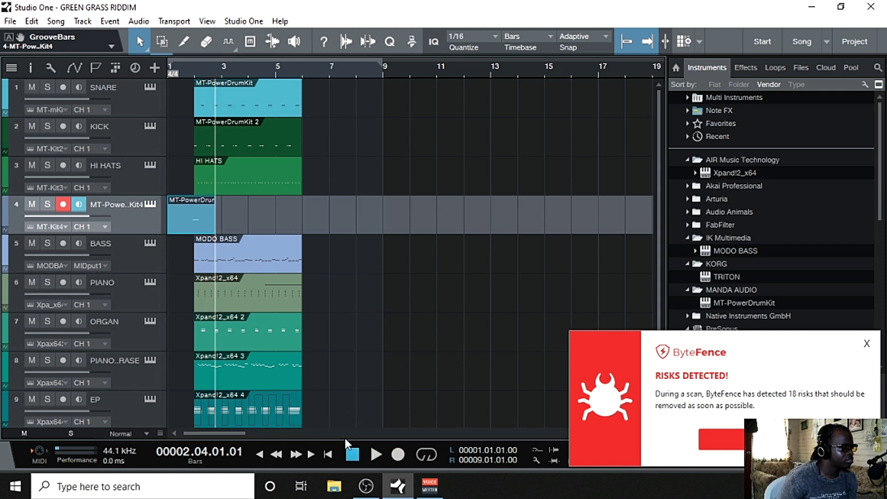
{"action": "left_click", "coordinate": [351, 454]}
{"action": "left_click", "coordinate": [377, 454]}
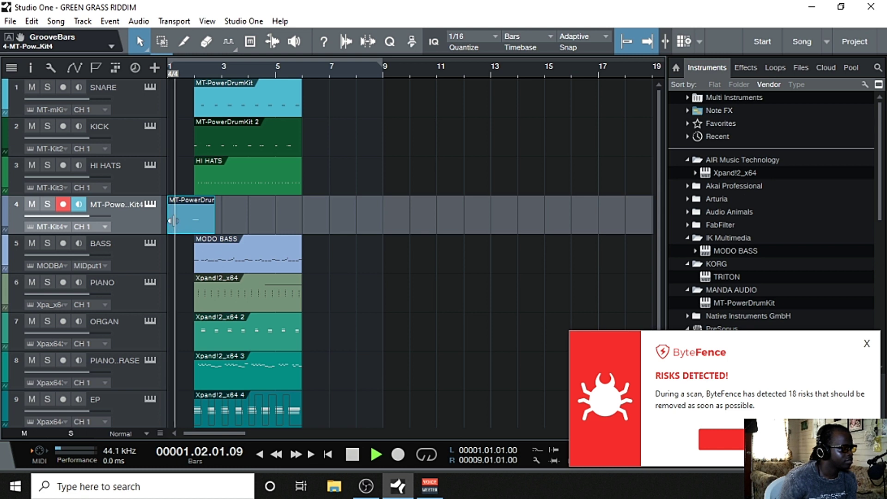
{"action": "left_click_drag", "start_coordinate": [169, 230], "coordinate": [195, 231]}
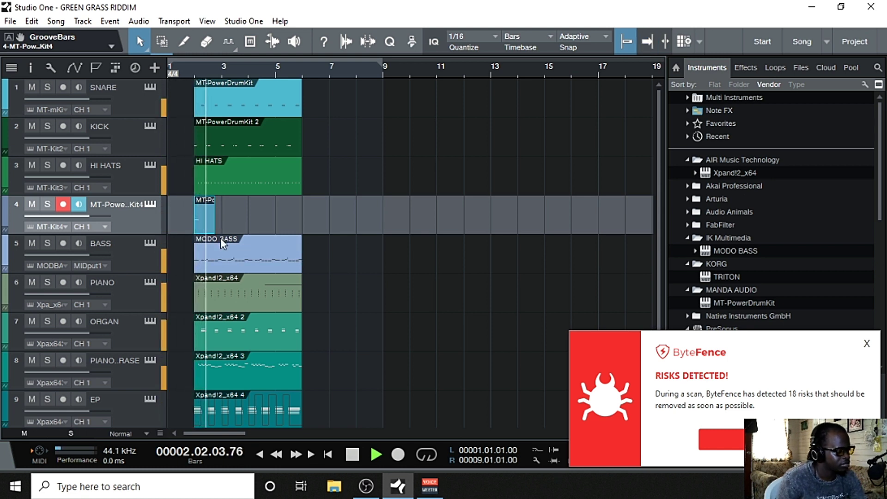
{"action": "key", "text": "space"}
Step: Dismiss the ByteFence notification, add another MT-PowerDrumKit track below EP, skip its donation screen and close the drum kit window
{"action": "scroll", "coordinate": [329, 194], "scroll_direction": "down", "scroll_amount": 1}
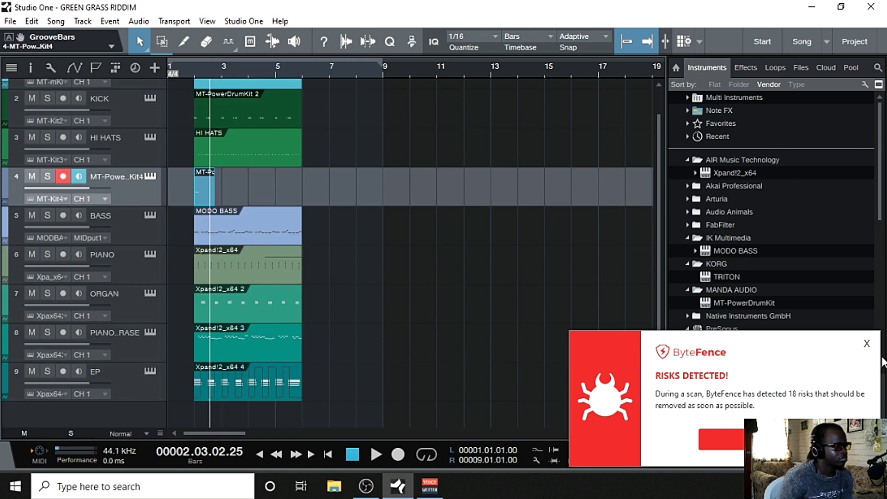
{"action": "left_click", "coordinate": [866, 343]}
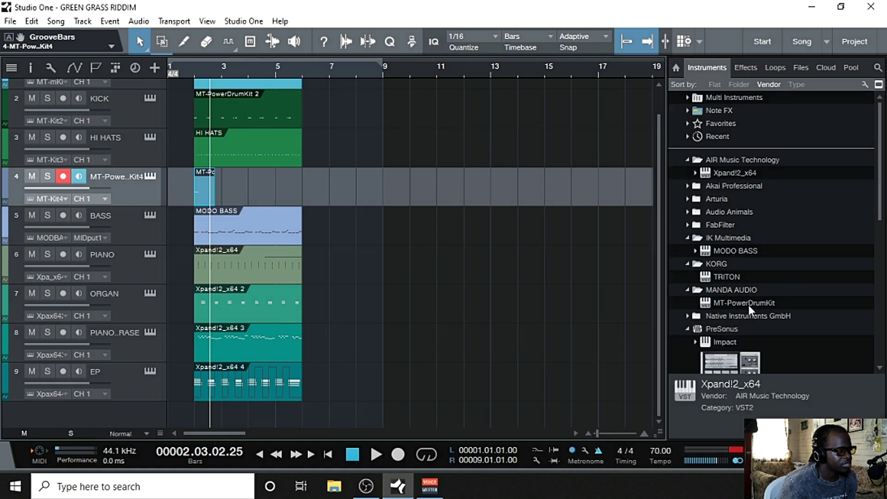
{"action": "left_click_drag", "start_coordinate": [748, 304], "coordinate": [132, 414]}
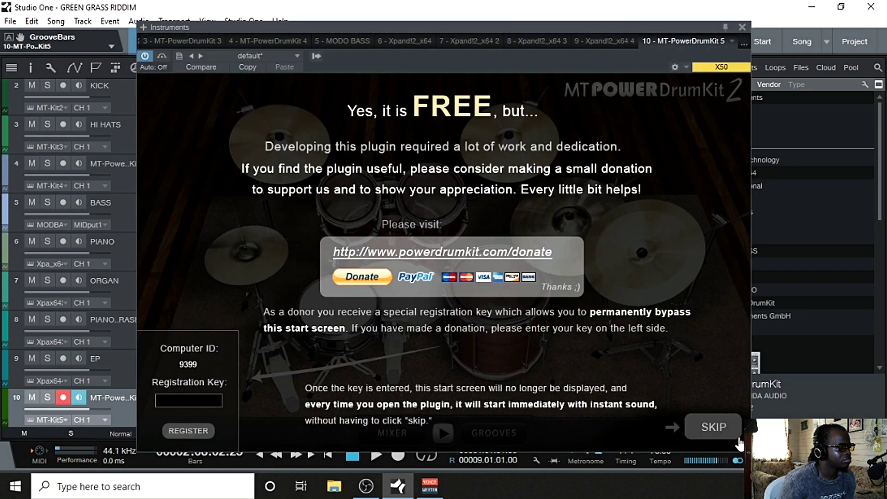
{"action": "left_click", "coordinate": [738, 440]}
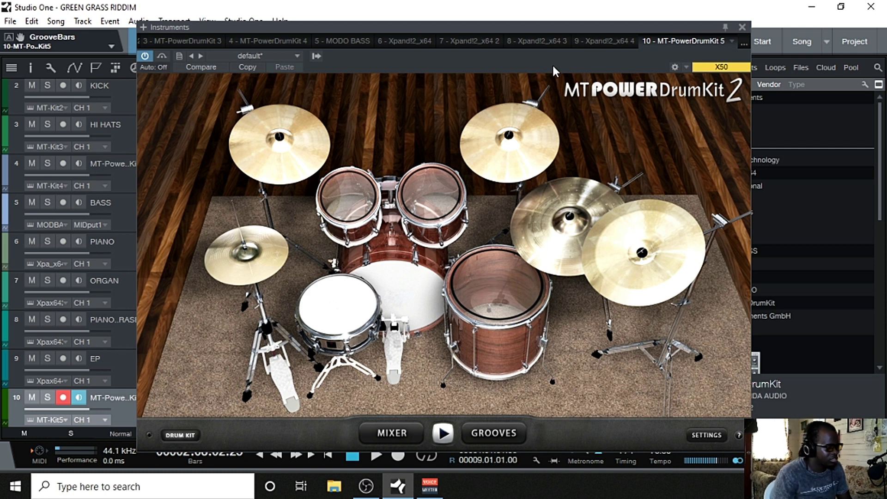
{"action": "left_click", "coordinate": [741, 28]}
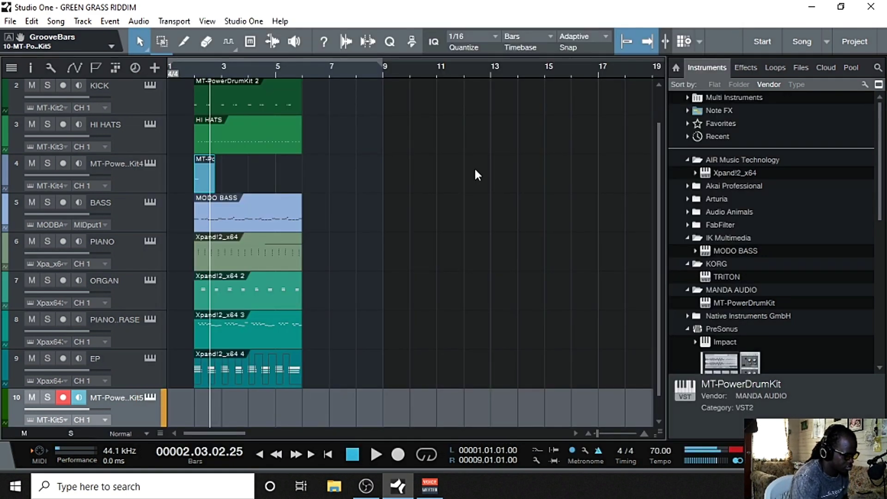
Step: Record a short tom fill leading into bar 2 on the MT-PowerDrumKit 5 track and play it back from the song start
{"action": "left_click", "coordinate": [354, 454]}
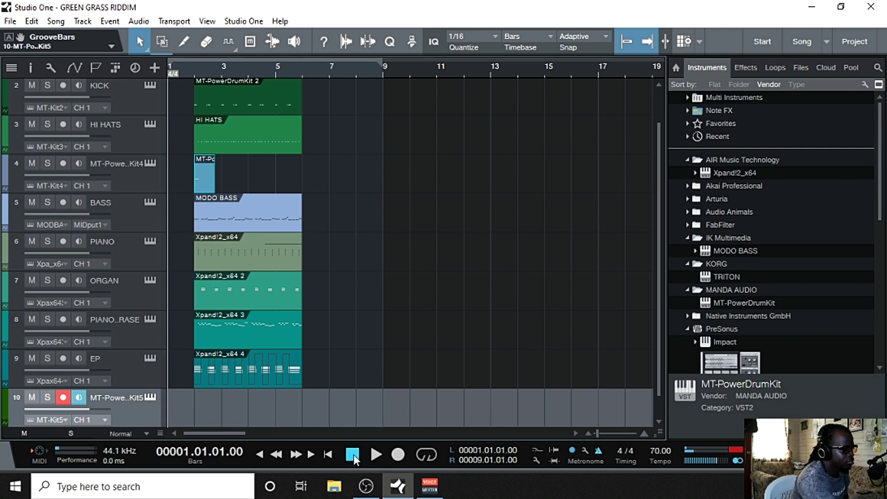
{"action": "left_click", "coordinate": [389, 453]}
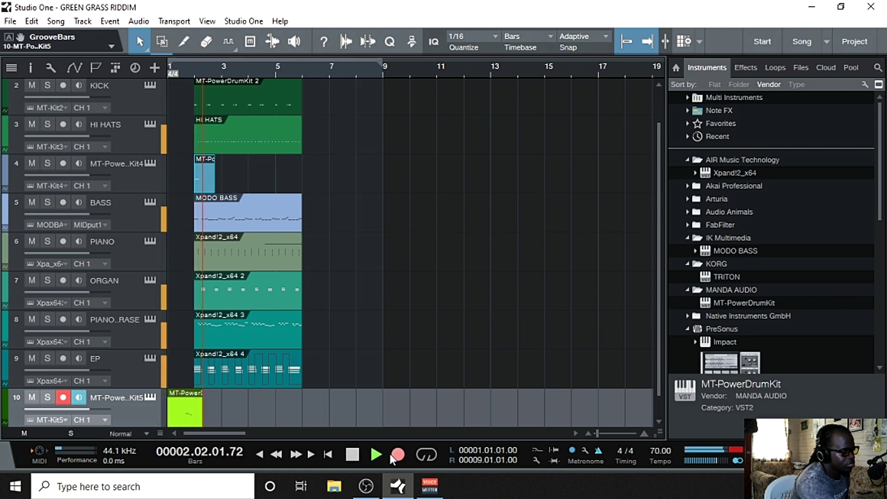
{"action": "key", "text": "space"}
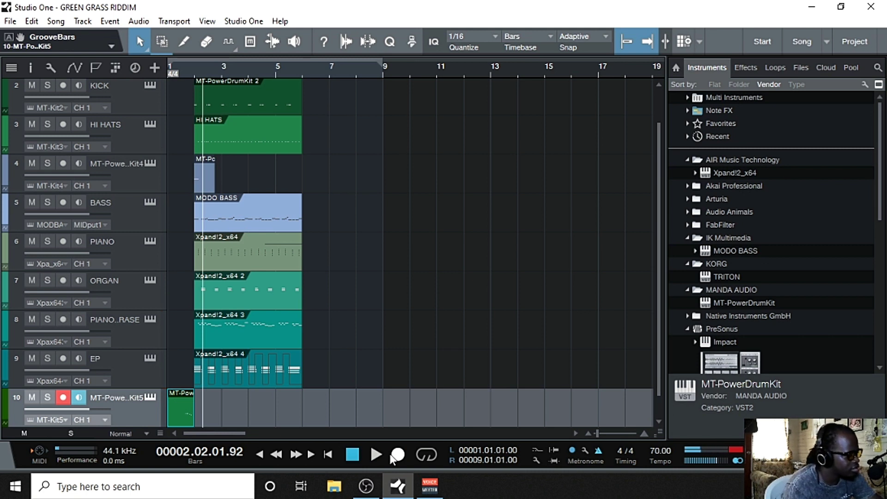
{"action": "left_click", "coordinate": [351, 455]}
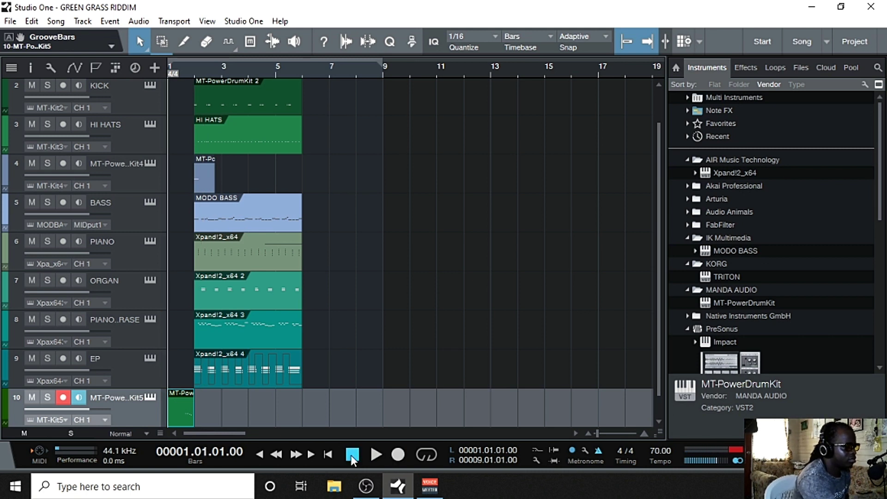
{"action": "left_click", "coordinate": [374, 457]}
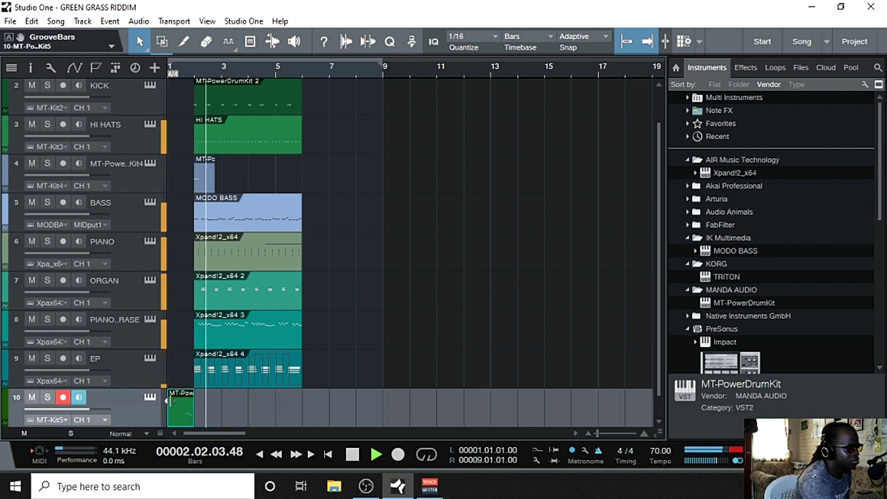
{"action": "key", "text": "space"}
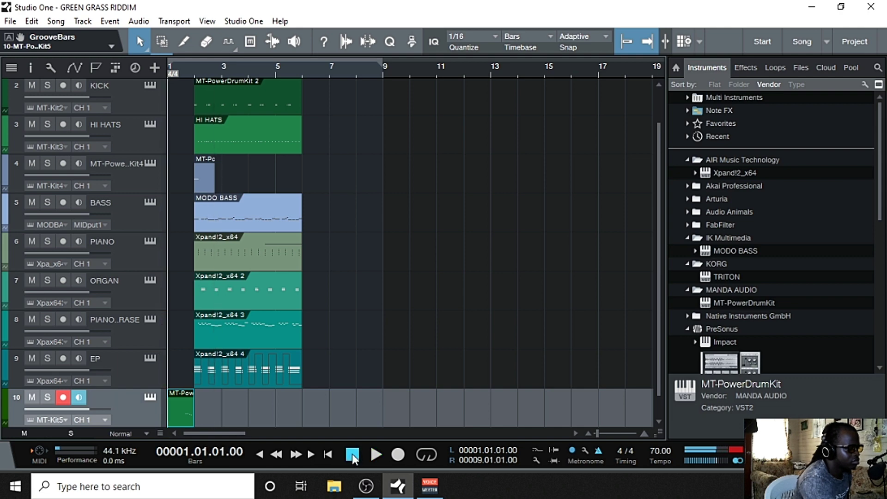
Step: Rename the MT-PowerDrumKit 5 track as TOMS
{"action": "key", "text": "F3"}
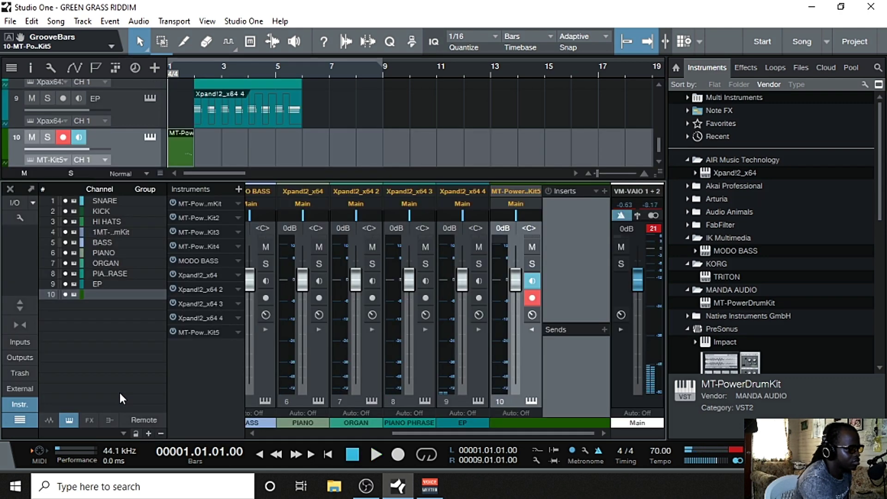
{"action": "key", "text": "F3"}
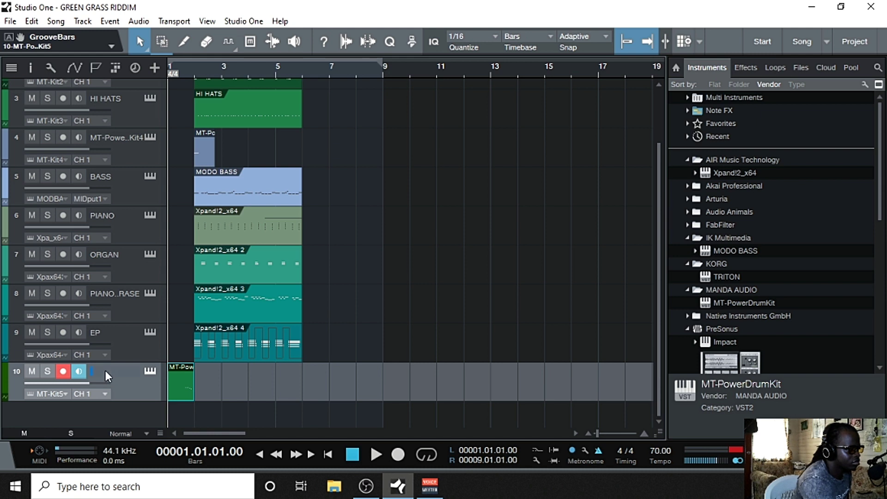
{"action": "type", "text": "OMS"}
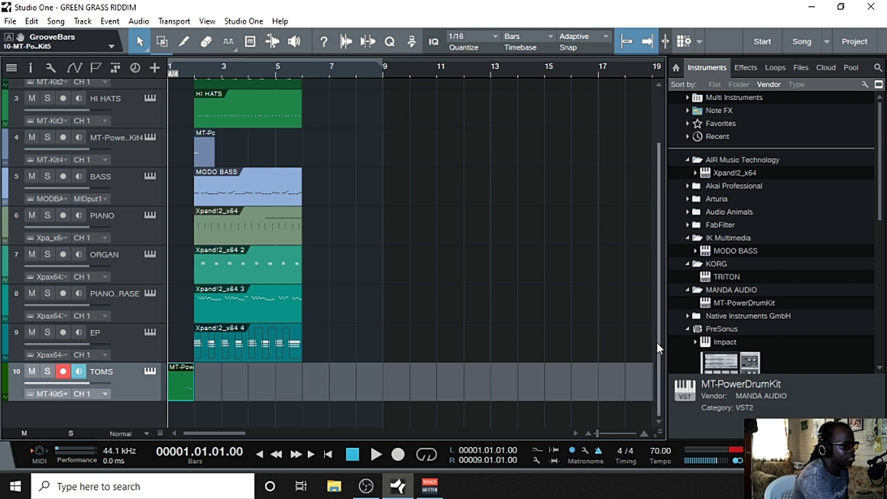
Step: Record a hi-hat count-in in bar 1 of the HI HATS track and play the song back from the start
{"action": "scroll", "coordinate": [654, 338], "scroll_direction": "up", "scroll_amount": 3}
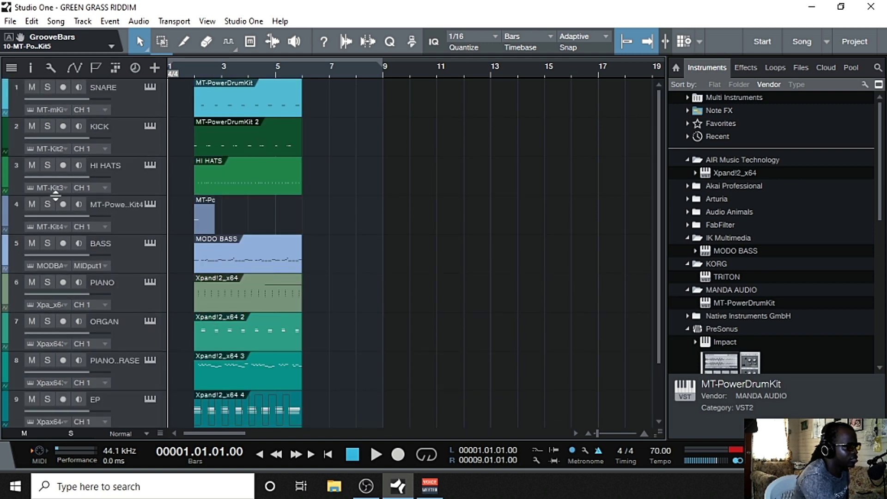
{"action": "left_click", "coordinate": [120, 179]}
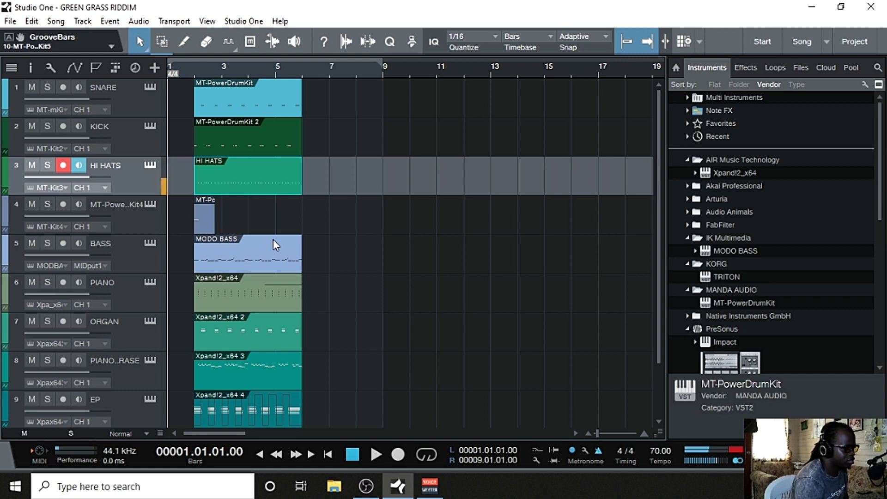
{"action": "left_click", "coordinate": [393, 455]}
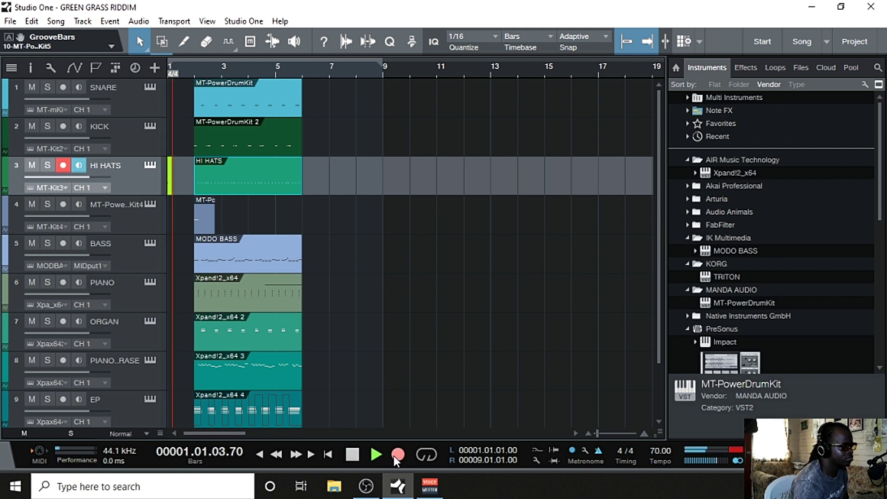
{"action": "key", "text": "space"}
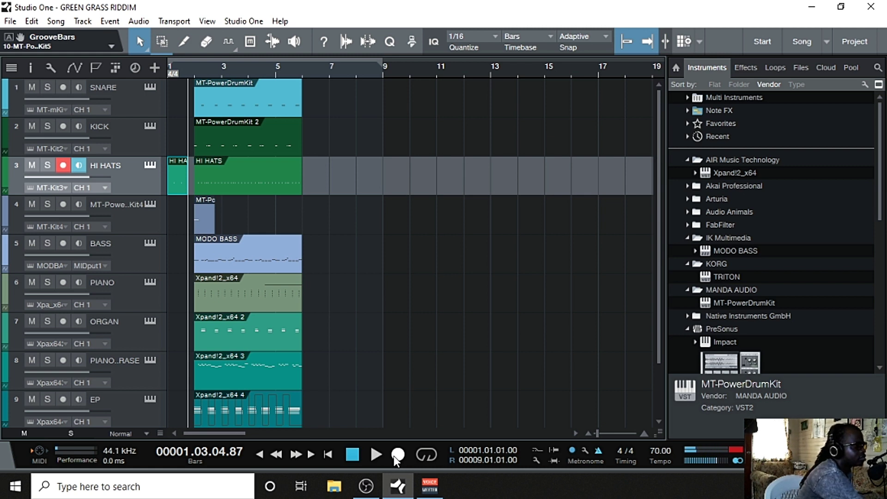
{"action": "left_click", "coordinate": [360, 453]}
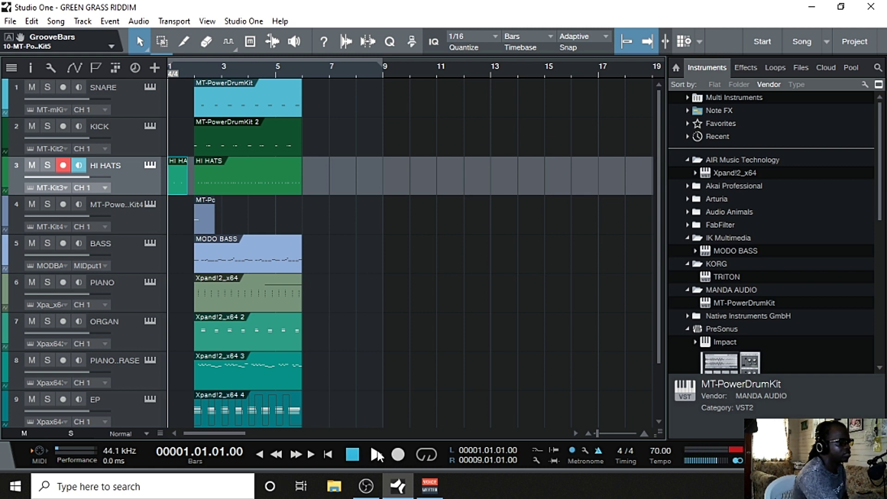
{"action": "left_click", "coordinate": [378, 451]}
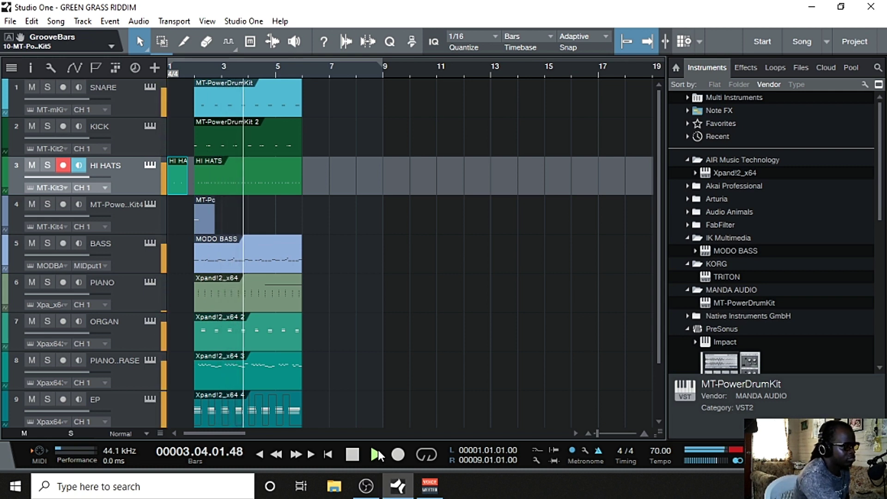
{"action": "key", "text": "space"}
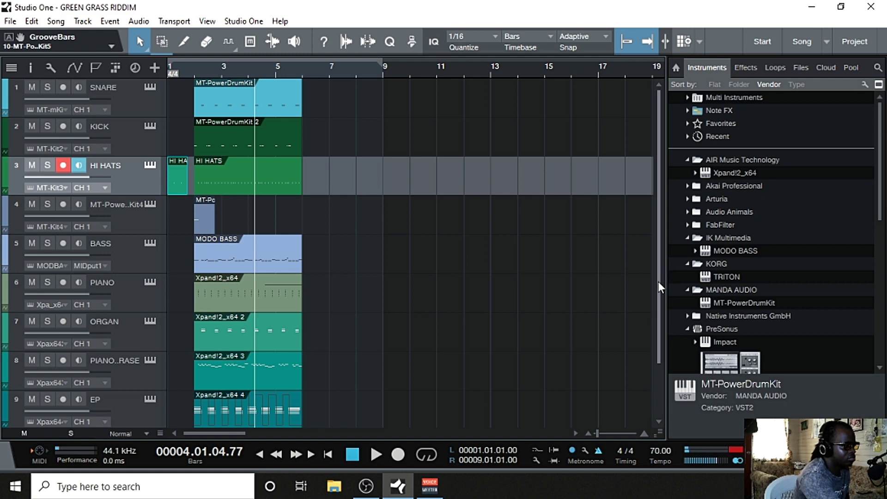
Step: Rename the MT-PowerDrumKit 4 track as CRASH
{"action": "left_click_drag", "start_coordinate": [658, 281], "coordinate": [670, 240]}
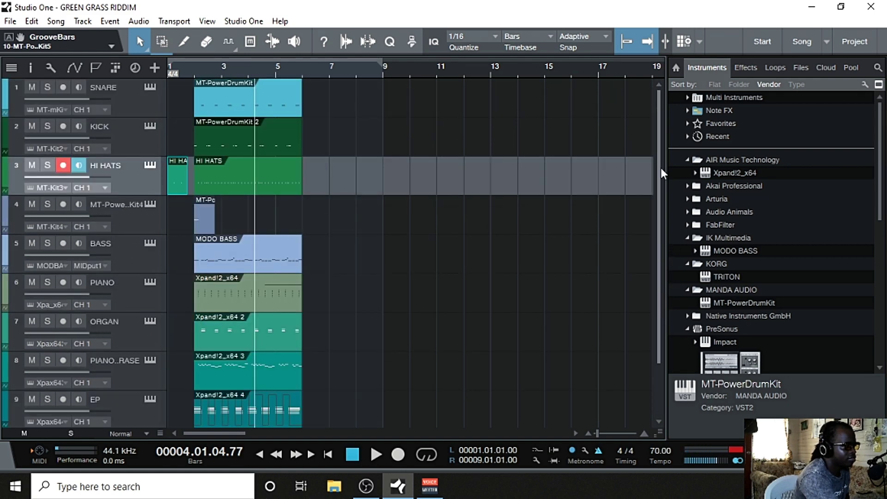
{"action": "scroll", "coordinate": [653, 272], "scroll_direction": "down", "scroll_amount": 1}
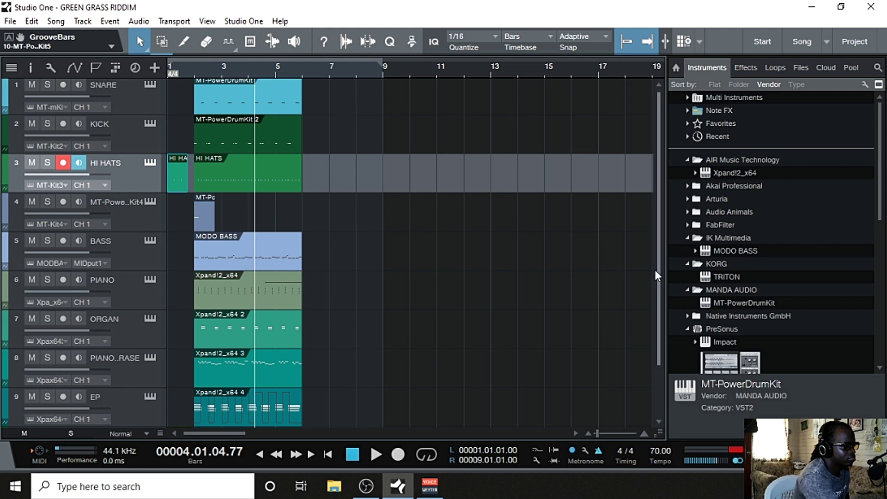
{"action": "left_click_drag", "start_coordinate": [659, 270], "coordinate": [656, 338]}
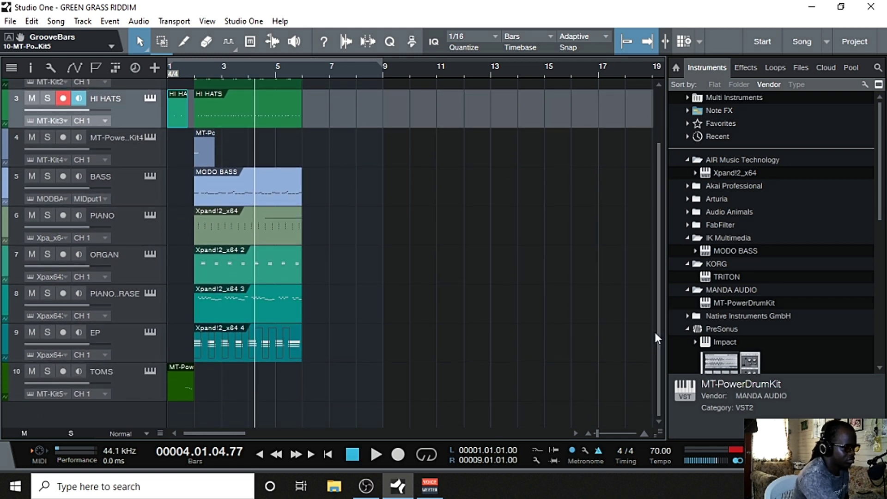
{"action": "left_click", "coordinate": [117, 138]}
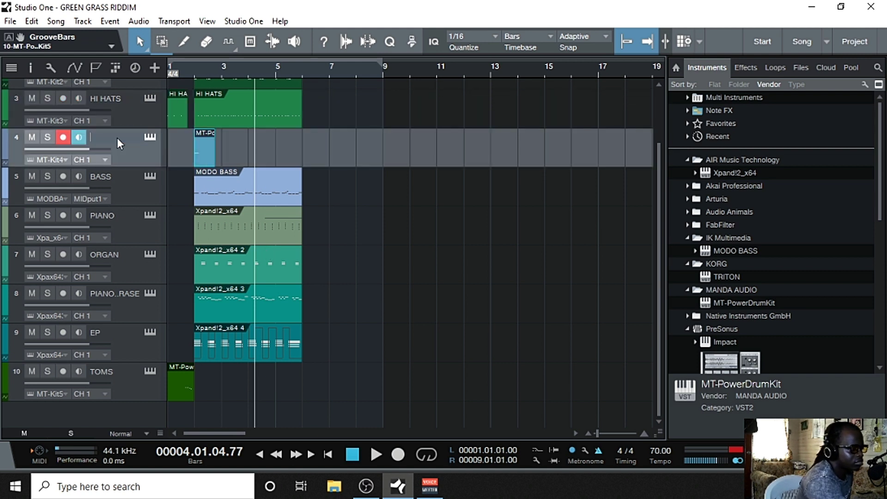
{"action": "type", "text": "CRAS"}
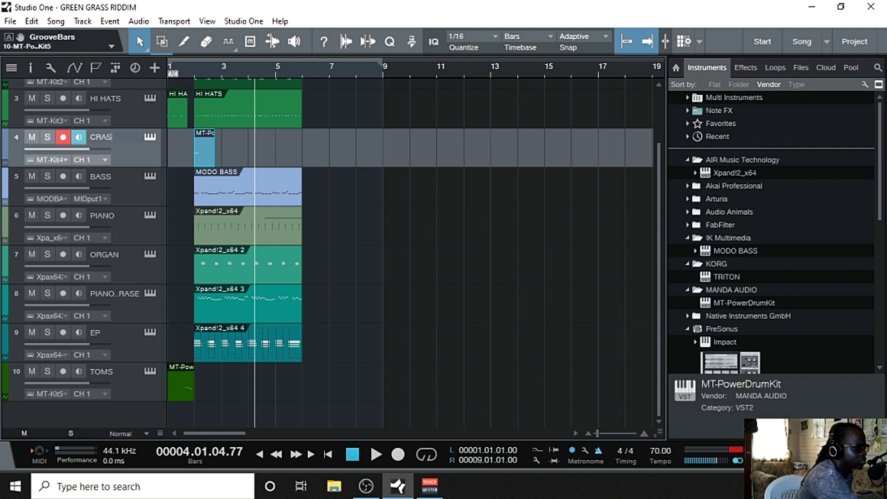
{"action": "type", "text": "H"}
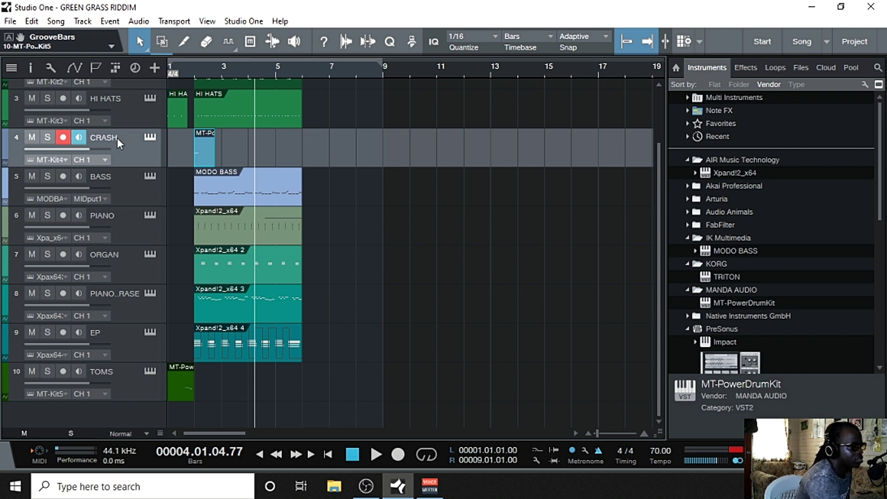
Step: Play the full arrangement from the song start into bar 5 and stop playback
{"action": "left_click", "coordinate": [357, 459]}
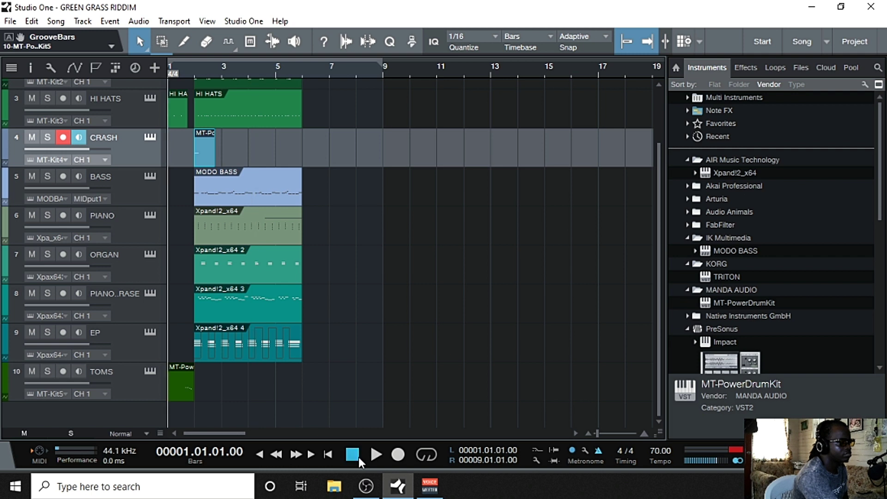
{"action": "left_click", "coordinate": [376, 457]}
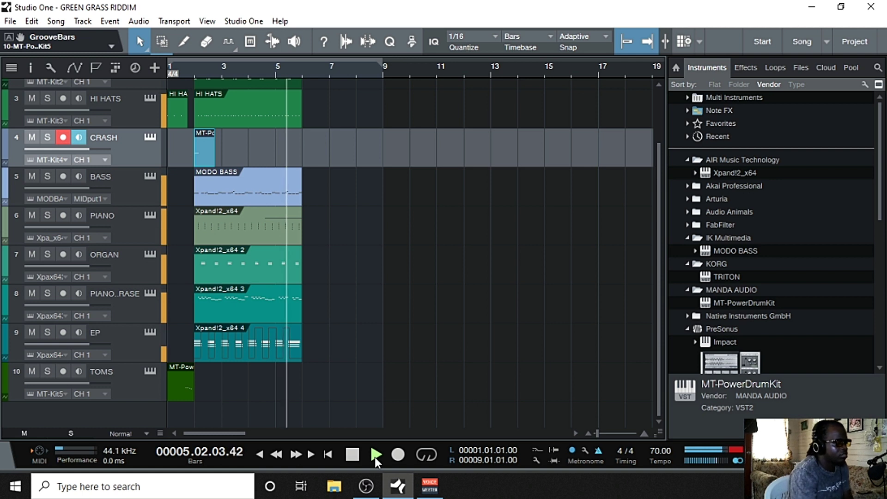
{"action": "left_click", "coordinate": [376, 456]}
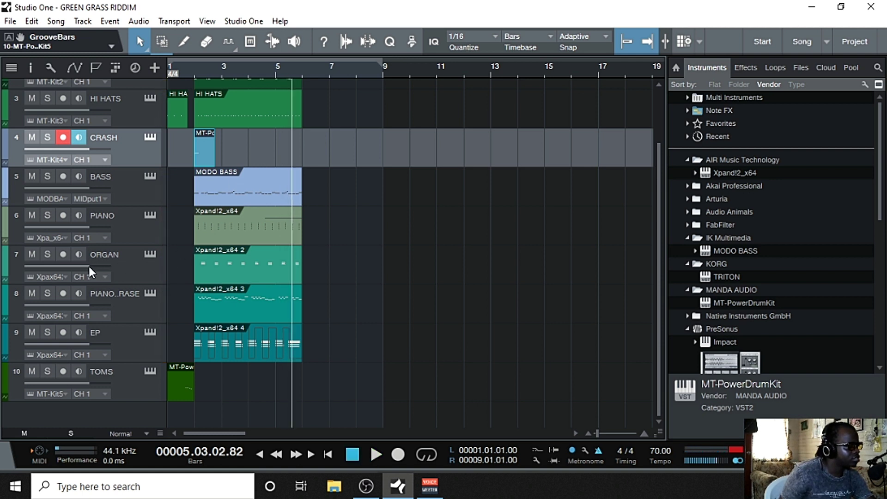
Step: Set the master level of the ORGAN track's Xpand!2 instrument to -3.3 dB and resume song playback
{"action": "left_click", "coordinate": [150, 256]}
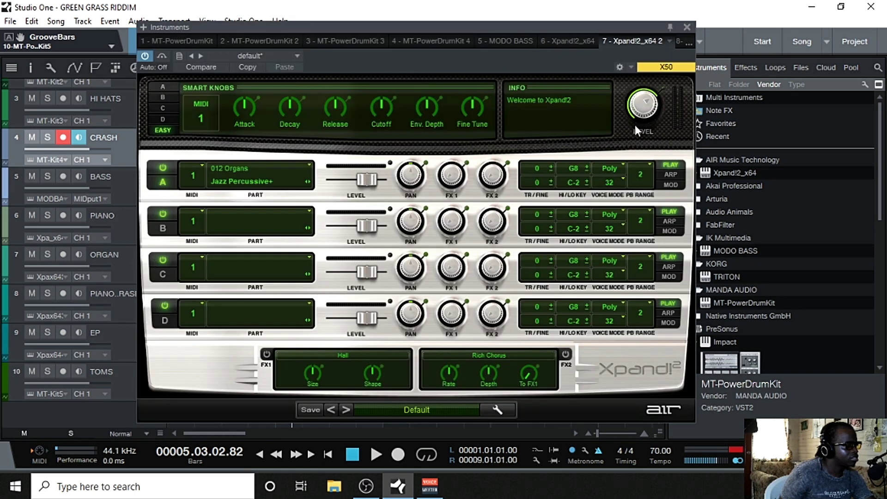
{"action": "key", "text": "space"}
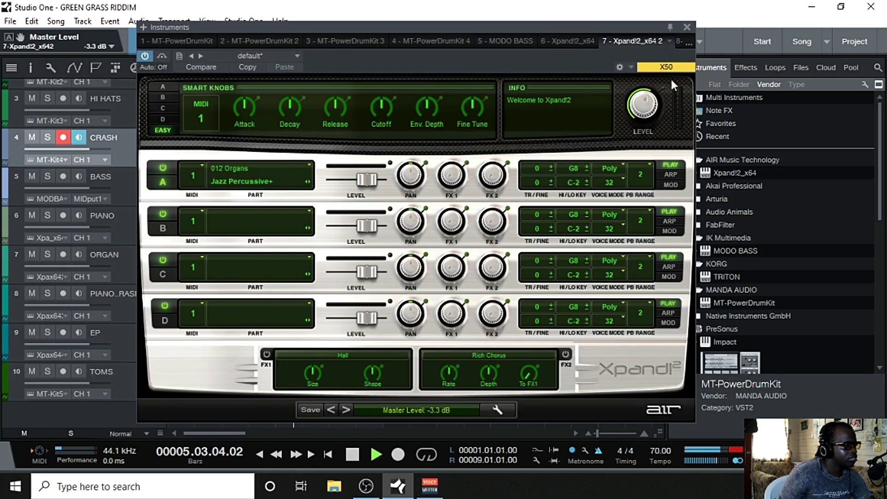
{"action": "left_click", "coordinate": [687, 27]}
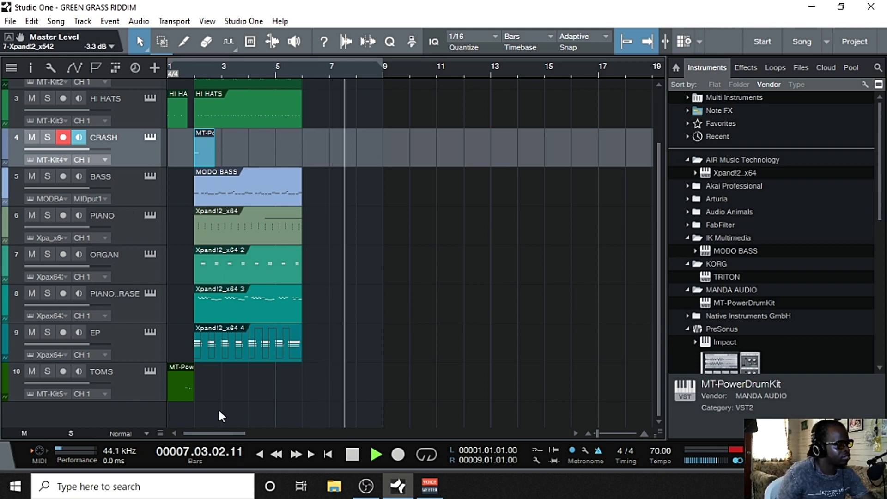
Step: Return to the song start, play the arrangement through and stop playback
{"action": "left_click", "coordinate": [356, 453]}
{"action": "left_click", "coordinate": [358, 452]}
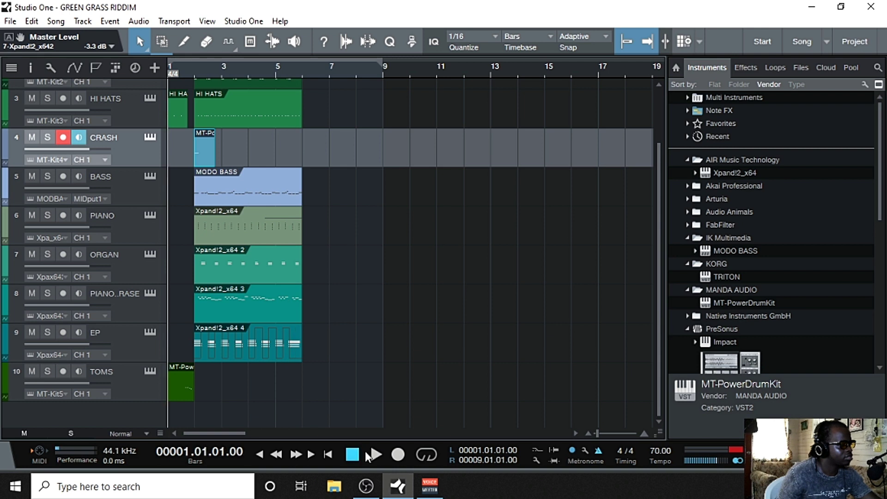
{"action": "left_click", "coordinate": [376, 454]}
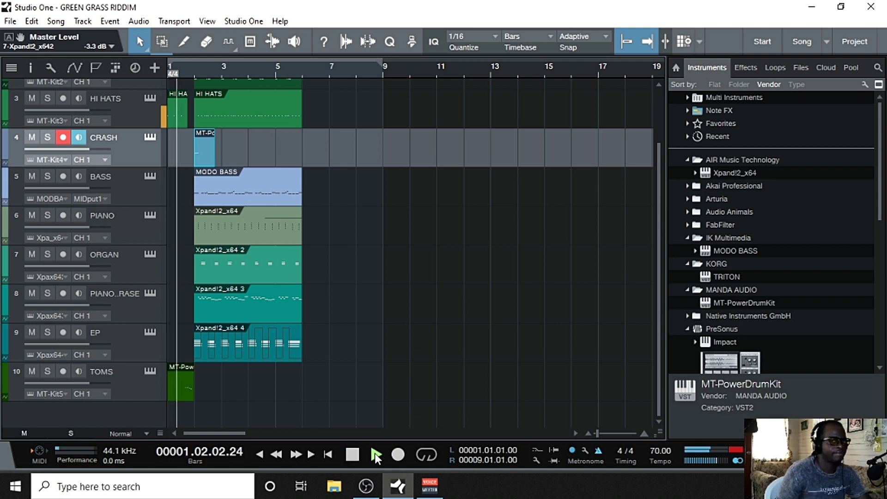
{"action": "left_click", "coordinate": [350, 455]}
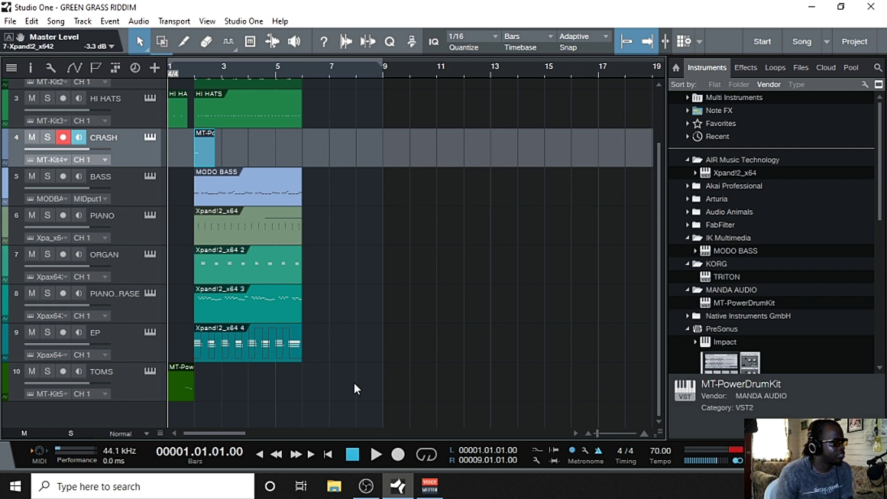
Step: Add a new Xpand!2_x64 instrument track below the TOMS track
{"action": "scroll", "coordinate": [308, 318], "scroll_direction": "up", "scroll_amount": 2}
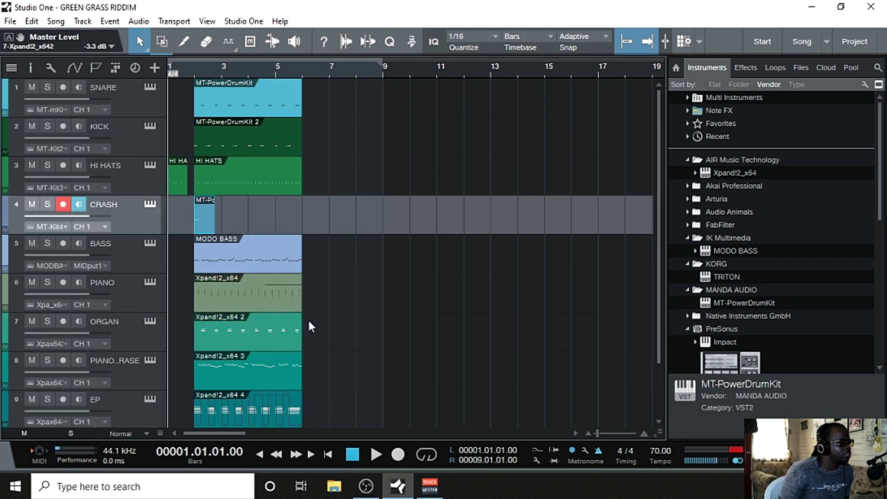
{"action": "scroll", "coordinate": [310, 326], "scroll_direction": "down", "scroll_amount": 2}
{"action": "left_click", "coordinate": [129, 351]}
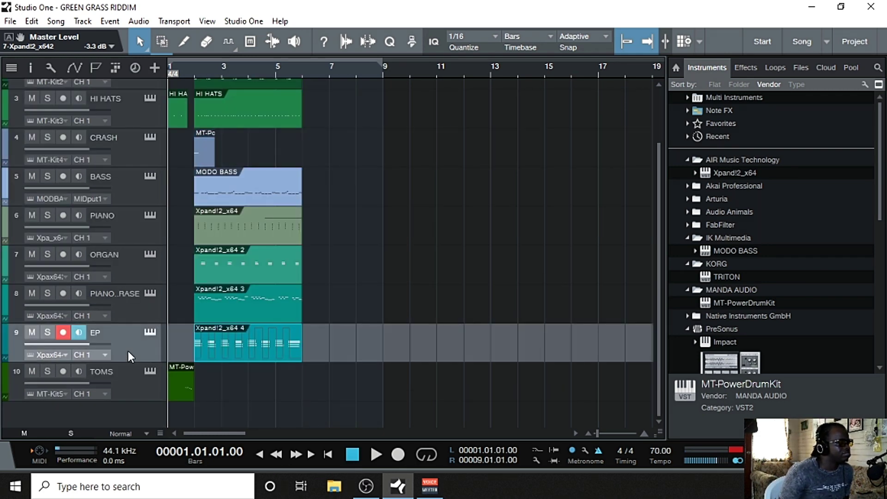
{"action": "left_click", "coordinate": [133, 378]}
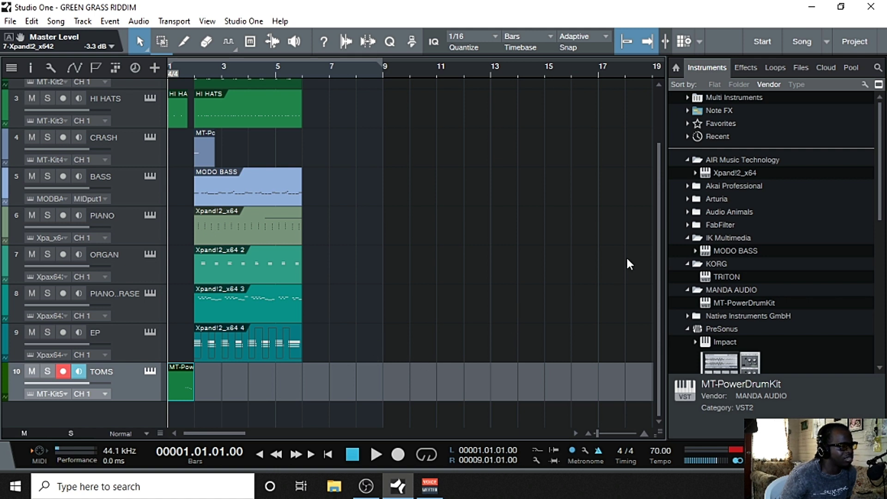
{"action": "left_click_drag", "start_coordinate": [725, 175], "coordinate": [148, 415]}
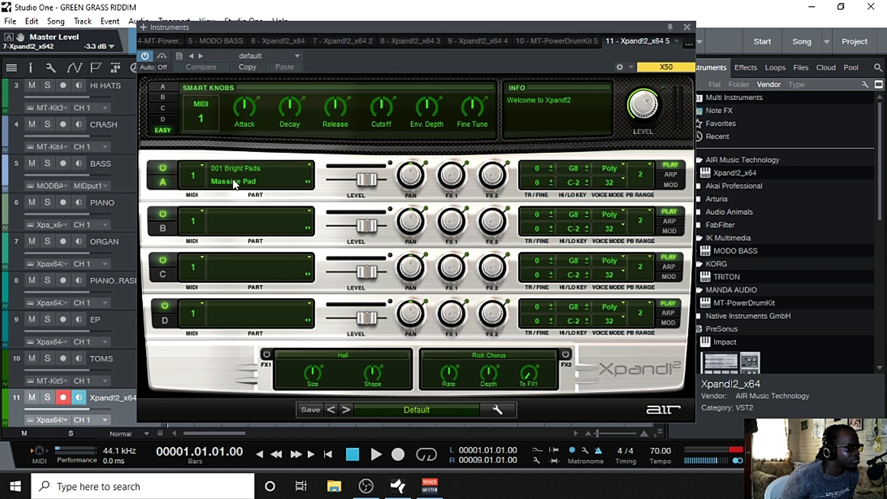
Step: Load the Steel String Acoustic sound from 019 Guitars into part A of the new Xpand!2 and close the instrument
{"action": "left_click", "coordinate": [233, 181]}
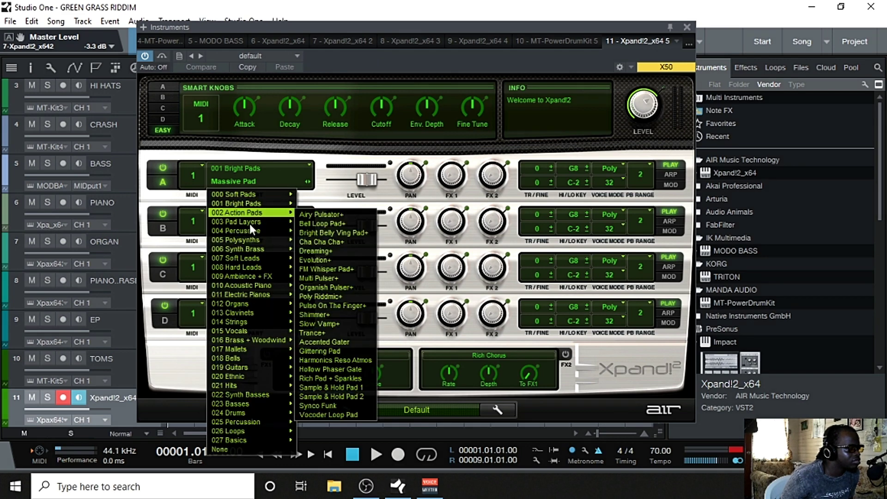
{"action": "mouse_move", "coordinate": [252, 268]}
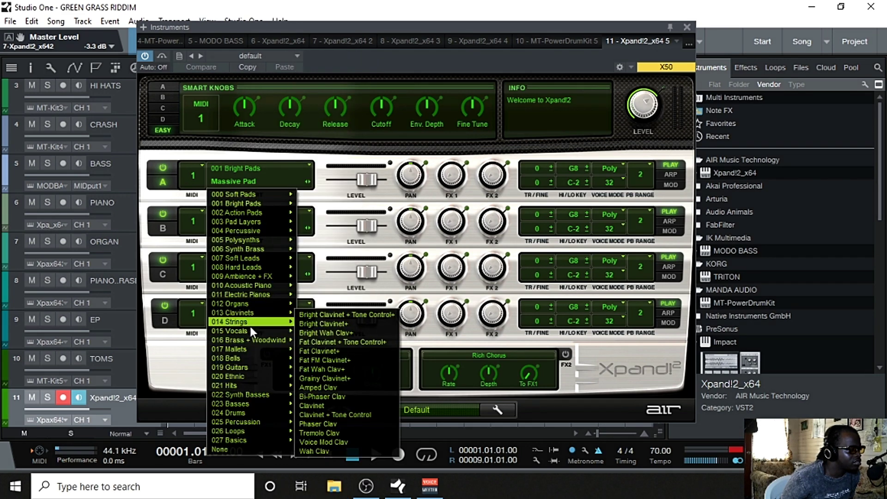
{"action": "mouse_move", "coordinate": [245, 365]}
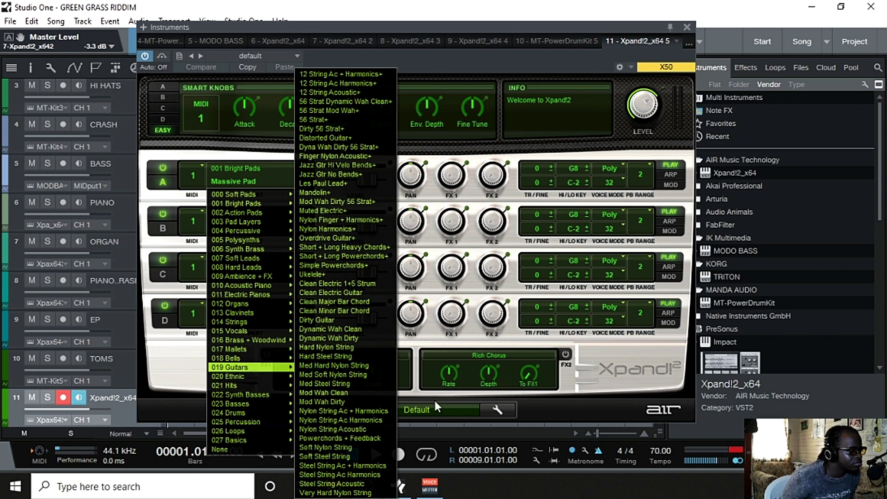
{"action": "left_click", "coordinate": [356, 484]}
{"action": "mouse_move", "coordinate": [351, 483]}
{"action": "mouse_move", "coordinate": [407, 441]}
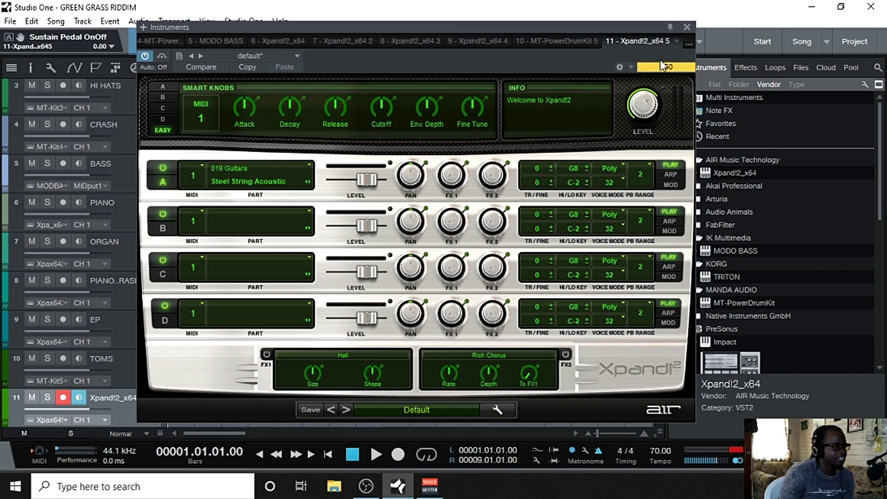
{"action": "left_click", "coordinate": [687, 27]}
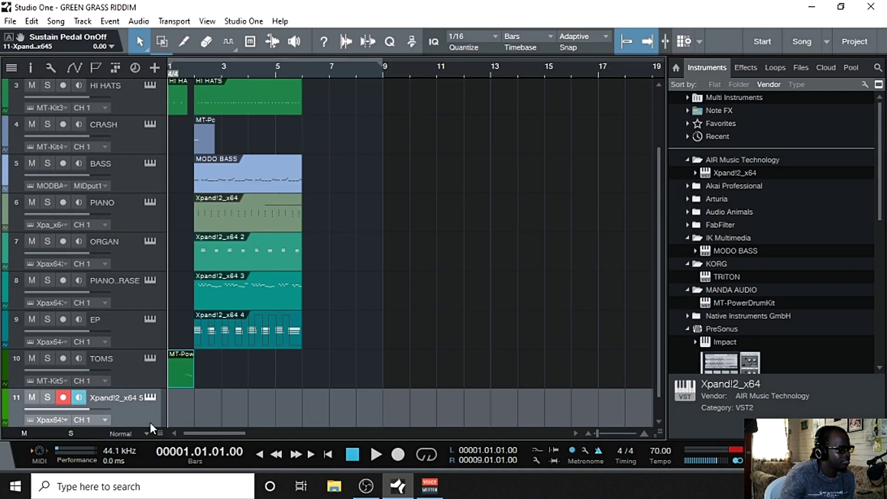
Step: Rename the Xpand!2_x64 5 track as AC GTR
{"action": "double_click", "coordinate": [130, 395]}
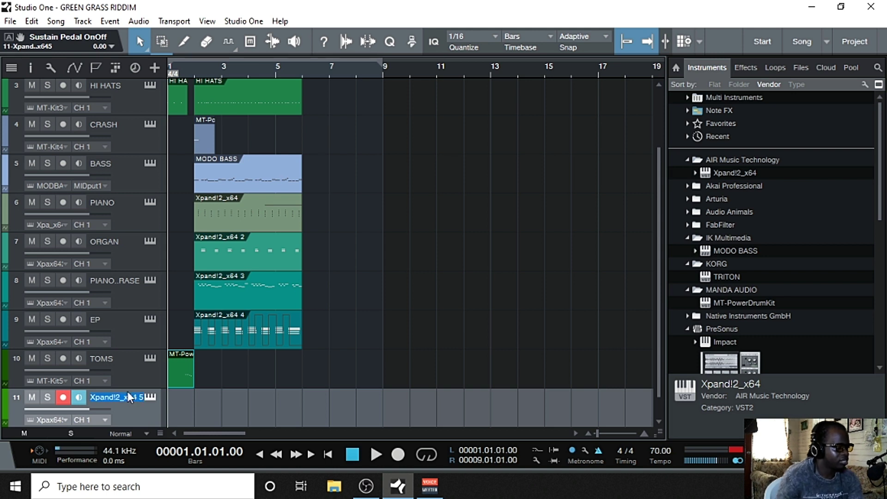
{"action": "key", "text": "BackSpace"}
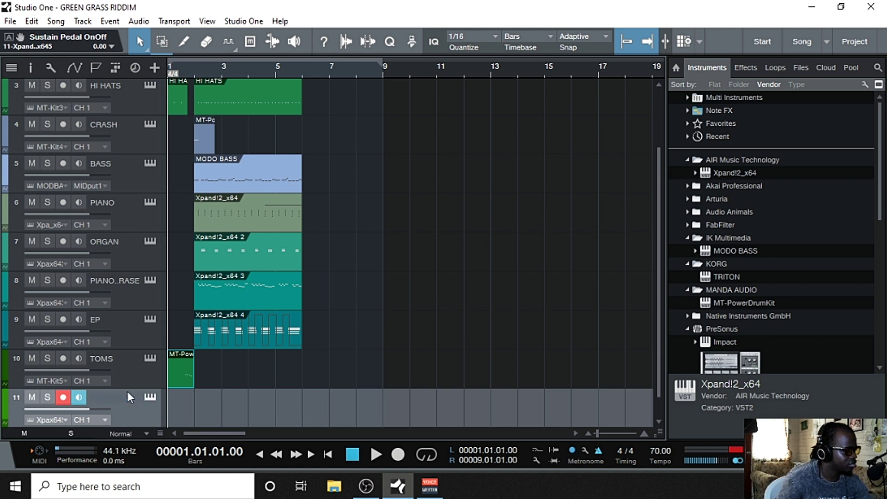
{"action": "type", "text": "AC GTR"}
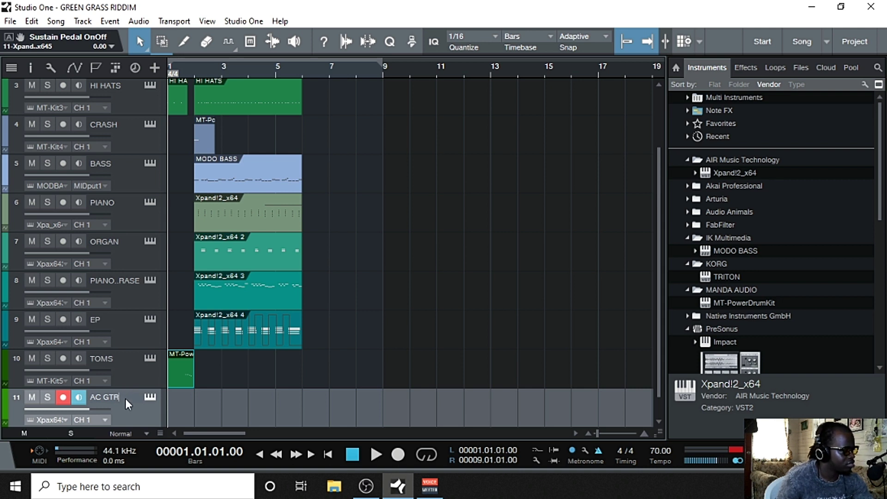
{"action": "key", "text": "Return"}
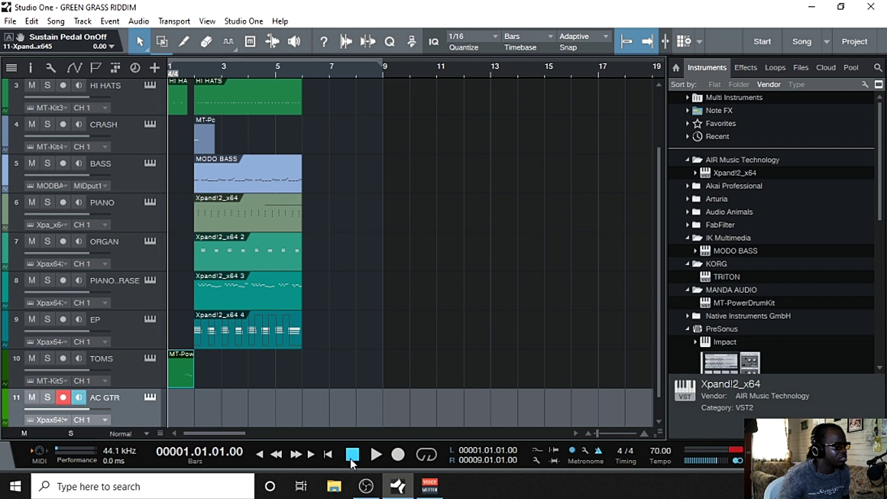
Step: Record an acoustic guitar chord part on the AC GTR track from bar 1 to bar 6 and return to the song start
{"action": "left_click", "coordinate": [397, 456]}
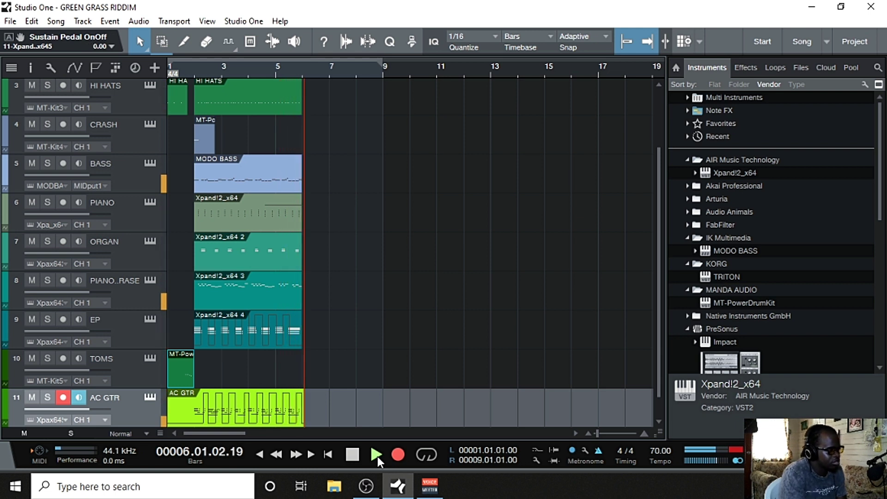
{"action": "key", "text": "space"}
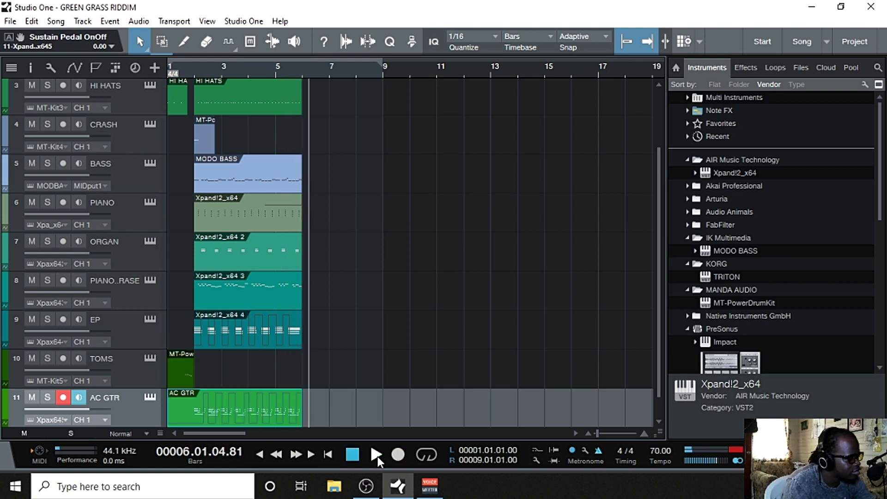
{"action": "left_click", "coordinate": [353, 454]}
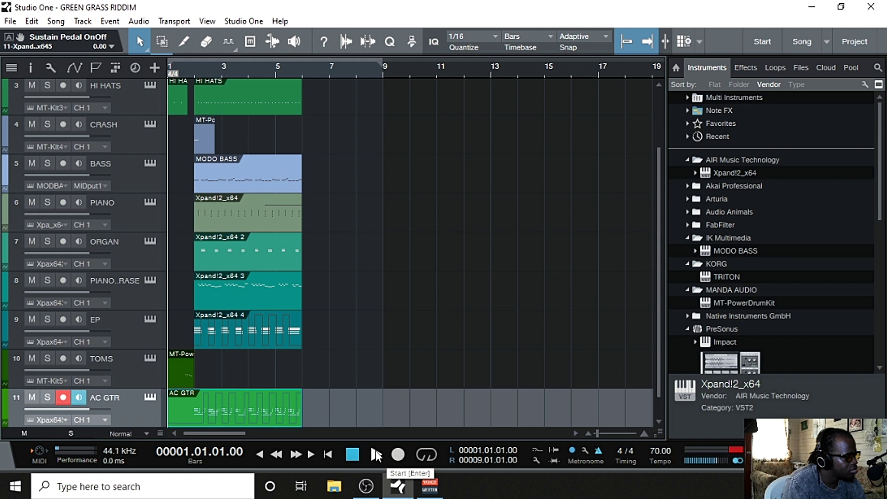
Step: Play back the new guitar take with the arrangement, and again from the start with the AC GTR track soloed
{"action": "left_click", "coordinate": [375, 452]}
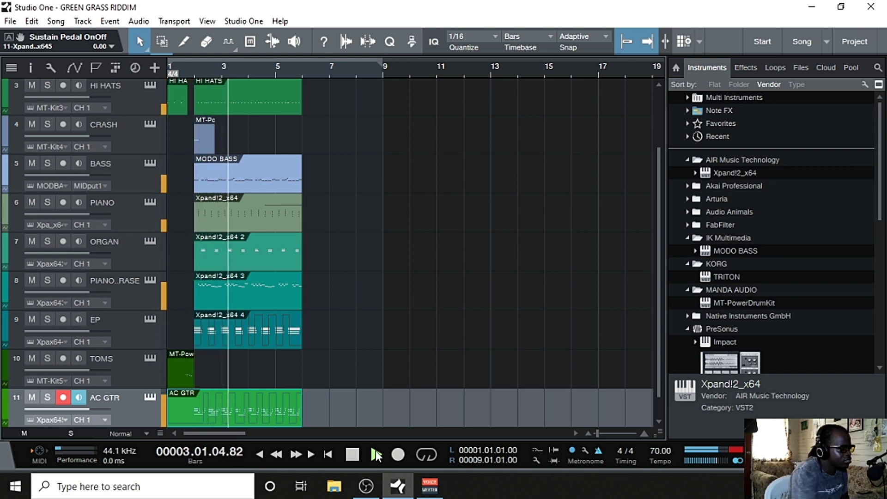
{"action": "key", "text": "space"}
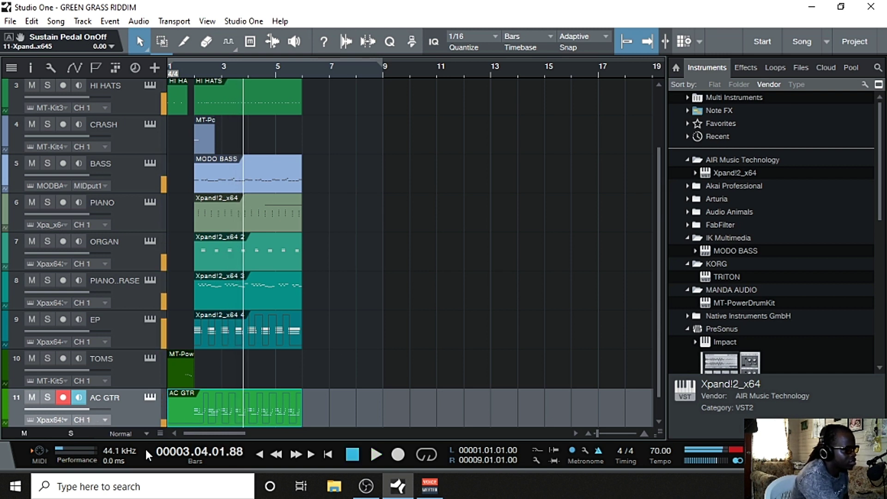
{"action": "left_click", "coordinate": [47, 397]}
{"action": "left_click", "coordinate": [350, 455]}
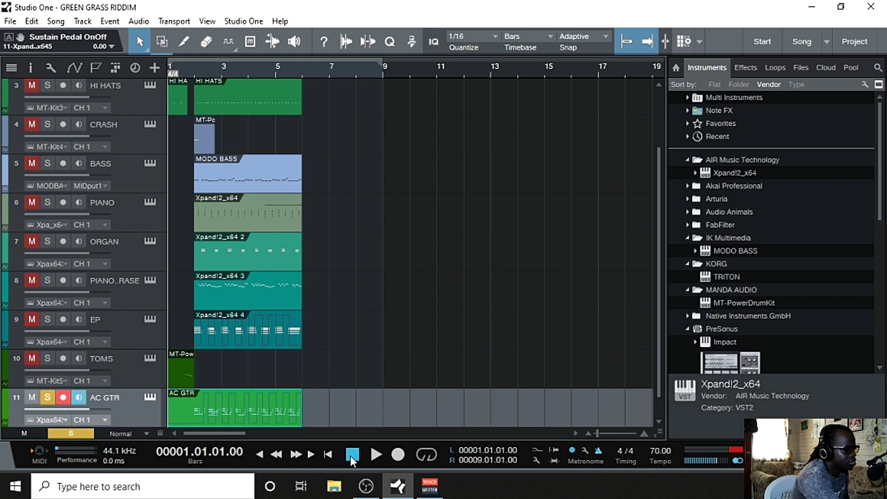
{"action": "left_click", "coordinate": [368, 452]}
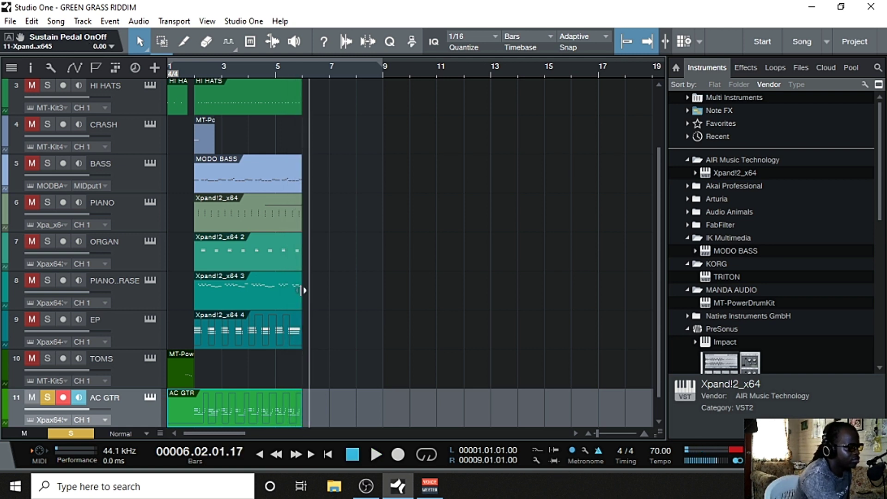
Step: Split the AC GTR event at bar 4 and delete the portion before the cut
{"action": "left_click", "coordinate": [182, 46]}
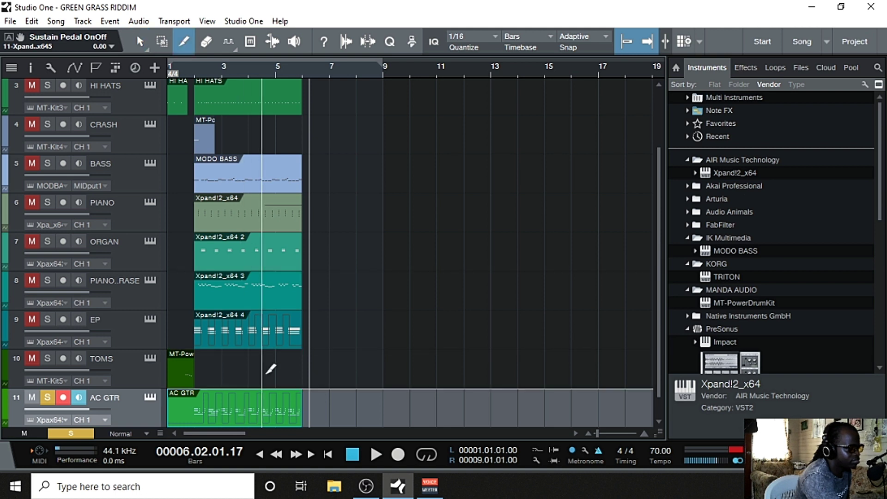
{"action": "right_click", "coordinate": [223, 408]}
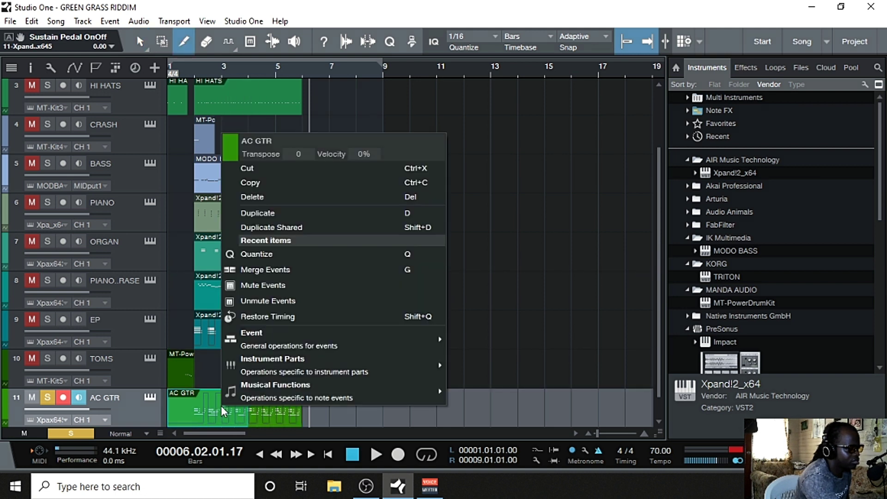
{"action": "left_click", "coordinate": [268, 201]}
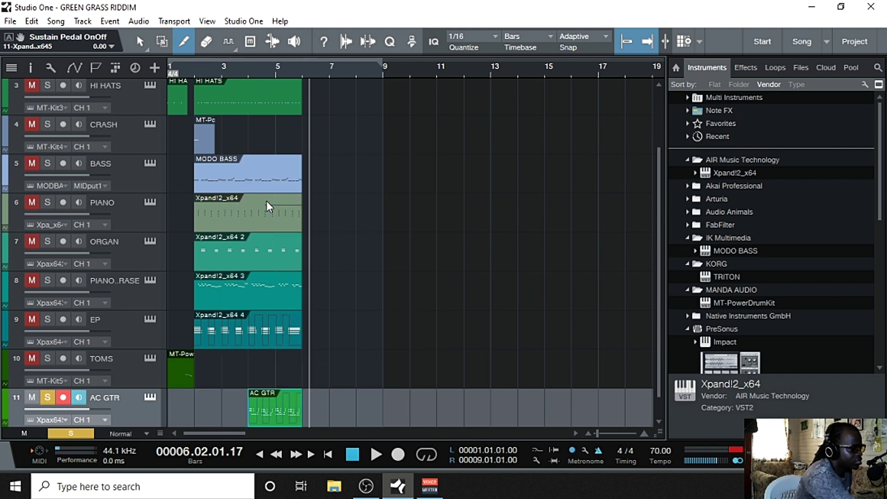
Step: Duplicate the remaining two-bar AC GTR event and move the copy to start at bar 2
{"action": "key", "text": "d"}
{"action": "left_click", "coordinate": [138, 43]}
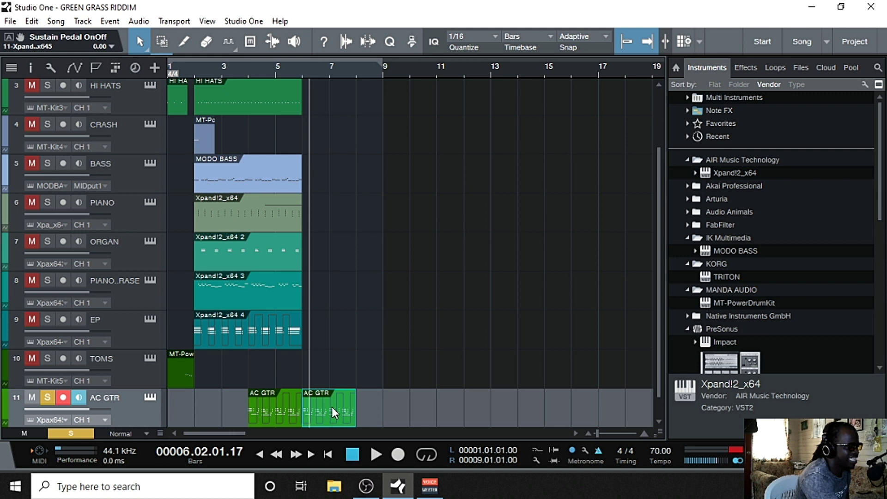
{"action": "left_click_drag", "start_coordinate": [331, 406], "coordinate": [224, 410]}
Step: Play the soloed AC GTR part from beat 4 of bar 1 into bar 6 and turn off its solo
{"action": "left_click", "coordinate": [189, 68]}
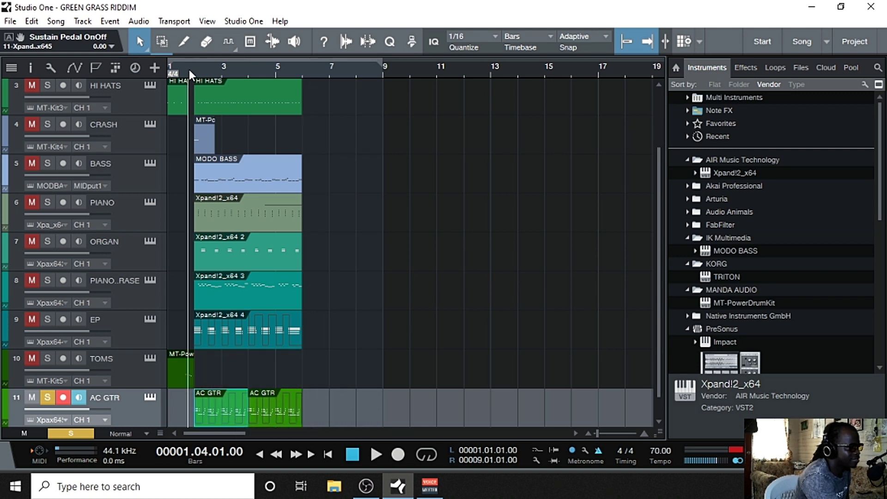
{"action": "key", "text": "space"}
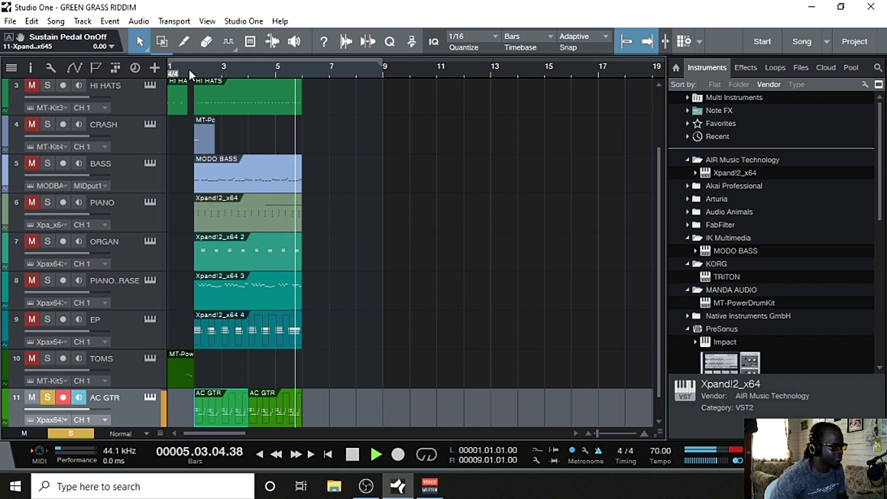
{"action": "key", "text": "space"}
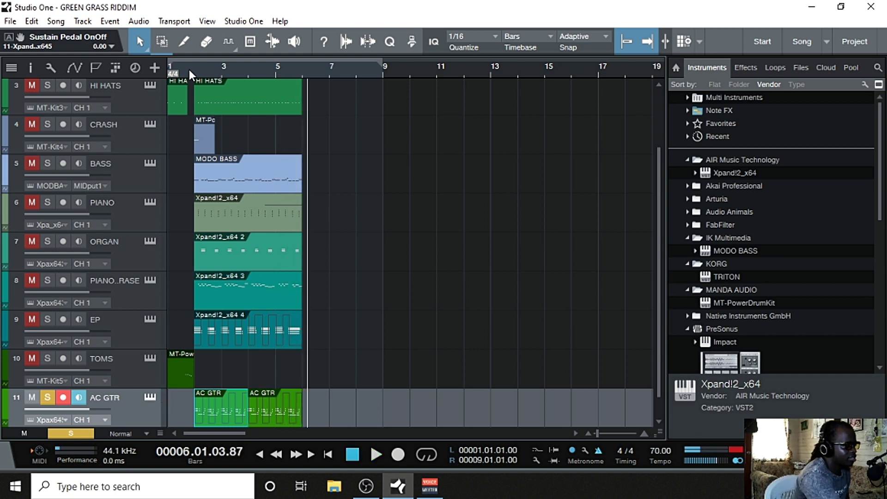
{"action": "left_click", "coordinate": [45, 402]}
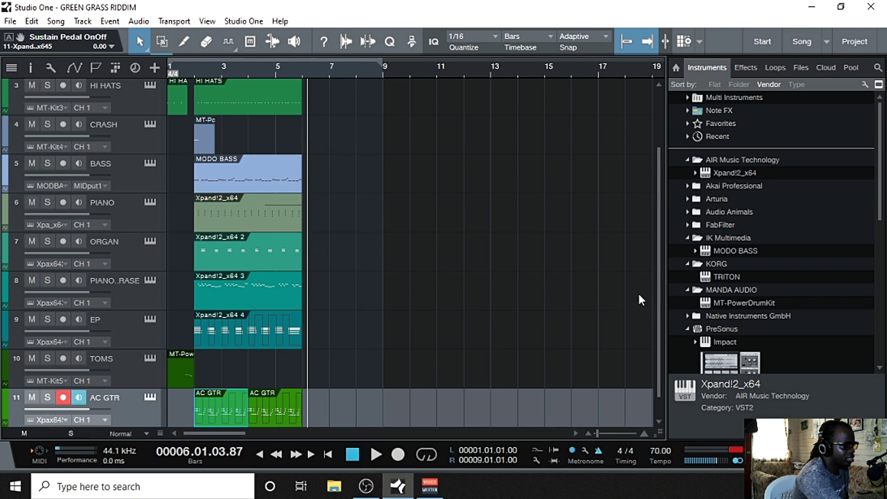
{"action": "left_click_drag", "start_coordinate": [662, 268], "coordinate": [645, 337]}
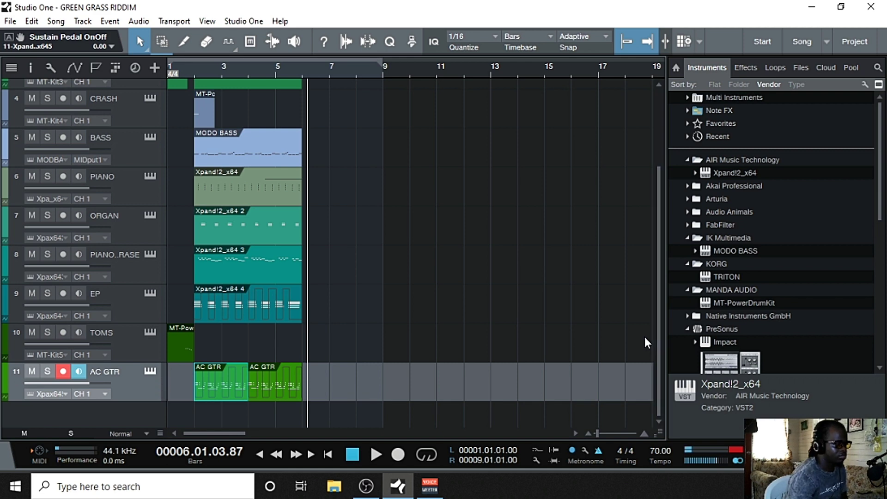
Step: Select the events from bar 2 to bar 6 on all tracks with parts there and duplicate them six times in succession
{"action": "scroll", "coordinate": [268, 102], "scroll_direction": "up", "scroll_amount": 3}
{"action": "left_click_drag", "start_coordinate": [267, 68], "coordinate": [274, 68]}
{"action": "key", "text": "z"}
{"action": "right_click", "coordinate": [274, 148]}
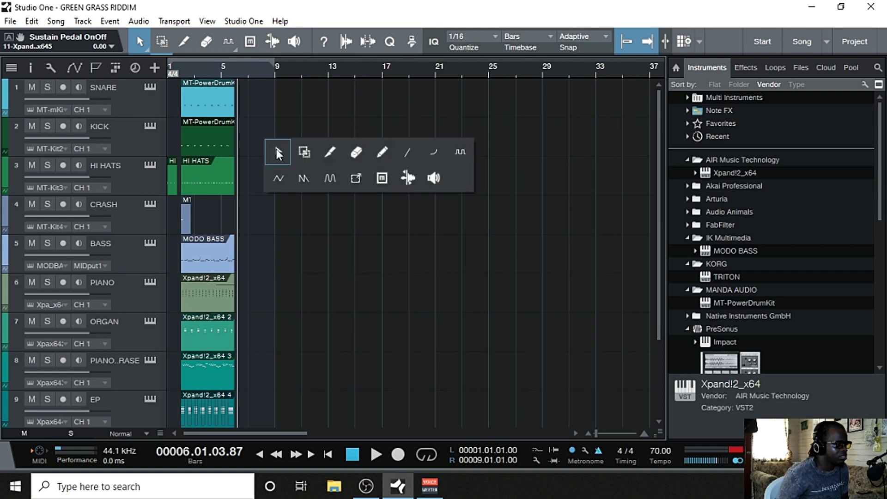
{"action": "left_click_drag", "start_coordinate": [261, 93], "coordinate": [196, 498]}
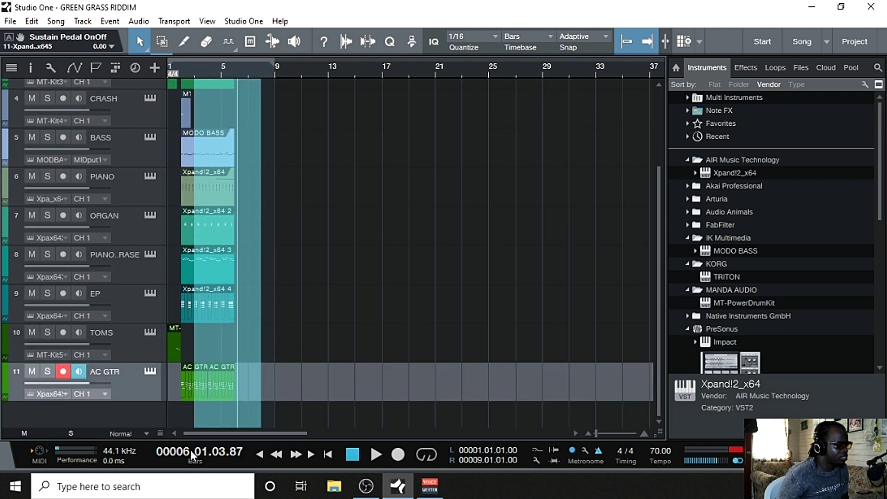
{"action": "left_click_drag", "start_coordinate": [191, 451], "coordinate": [182, 423]}
{"action": "scroll", "coordinate": [182, 424], "scroll_direction": "up", "scroll_amount": 3}
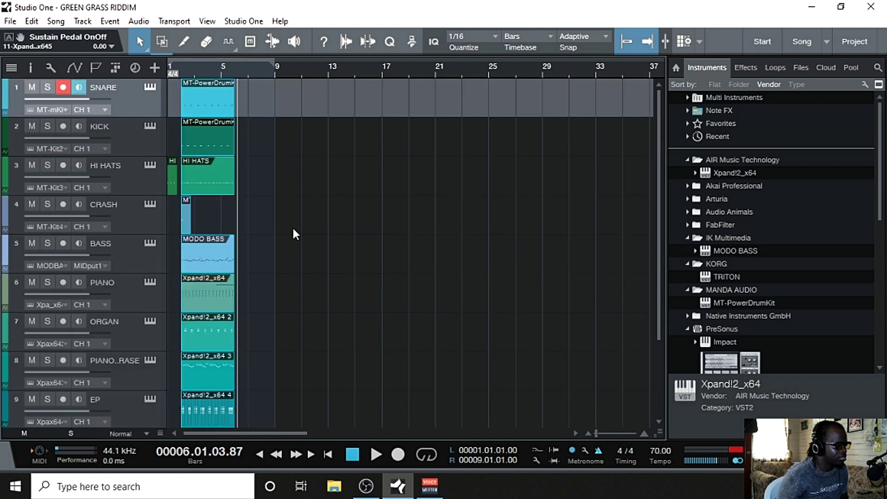
{"action": "key", "text": "d"}
{"action": "key", "text": "d"}
{"action": "key", "text": "d"}
{"action": "key", "text": "d"}
{"action": "key", "text": "d"}
{"action": "key", "text": "d"}
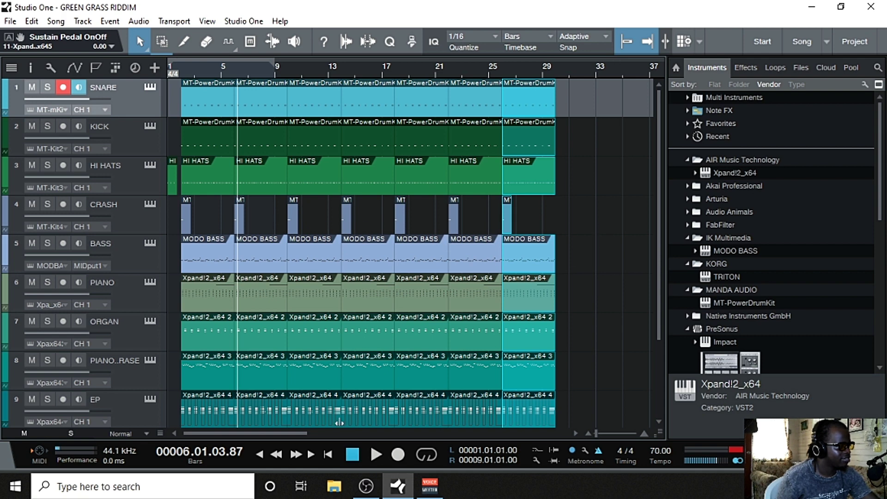
Step: Switch the main time display to Seconds and play the extended arrangement from about bar 23
{"action": "left_click", "coordinate": [198, 465]}
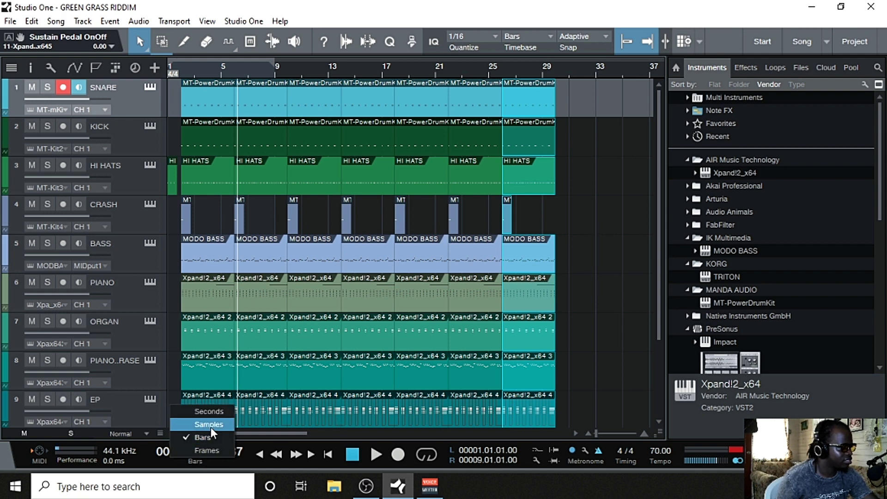
{"action": "left_click", "coordinate": [211, 414]}
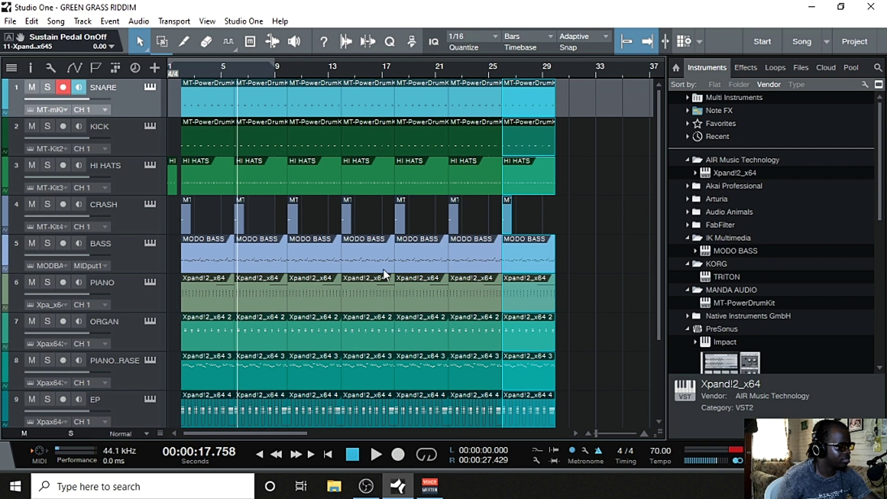
{"action": "left_click", "coordinate": [421, 67]}
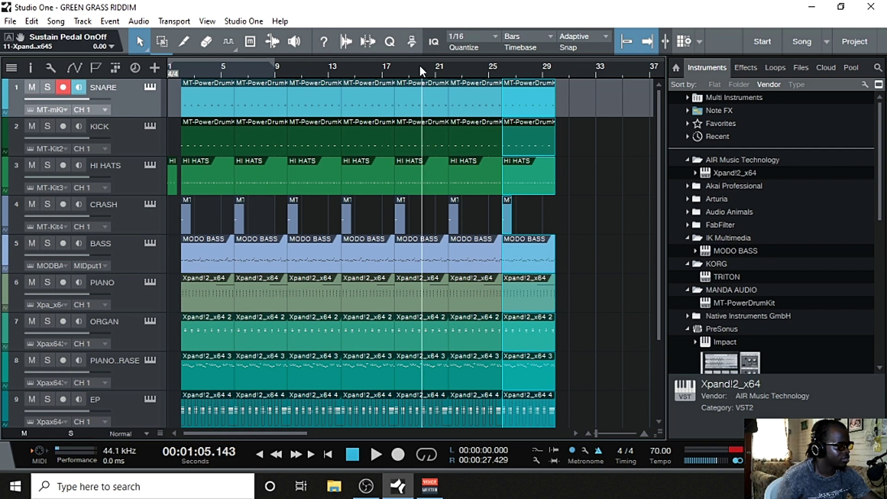
{"action": "left_click", "coordinate": [470, 70]}
{"action": "key", "text": "space"}
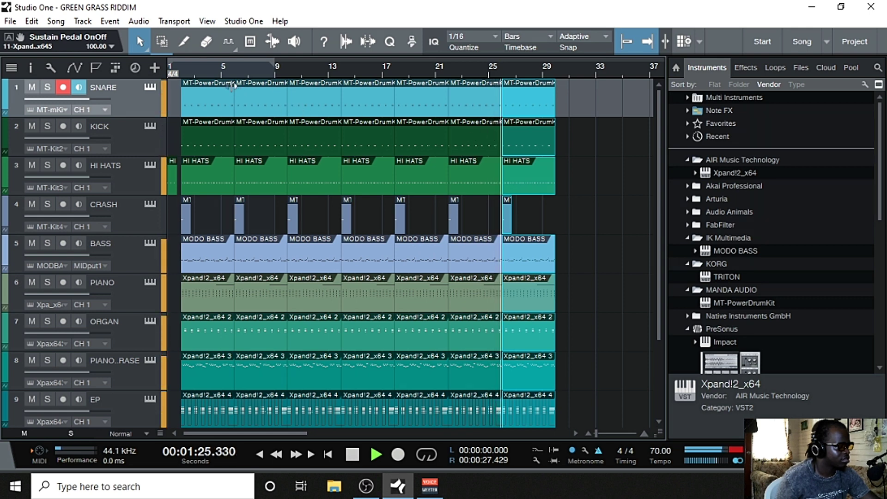
Step: Play the arrangement from bar 2 into bar 6 and stop
{"action": "left_click", "coordinate": [185, 68]}
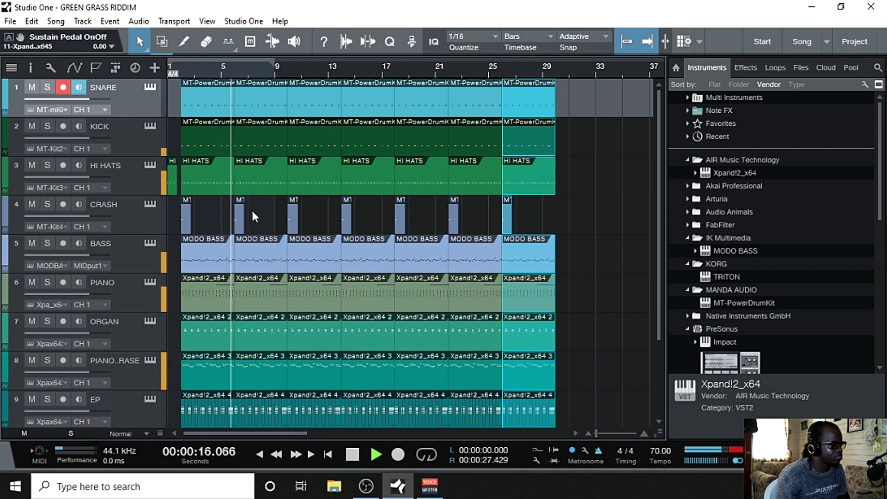
{"action": "scroll", "coordinate": [261, 207], "scroll_direction": "down", "scroll_amount": 3}
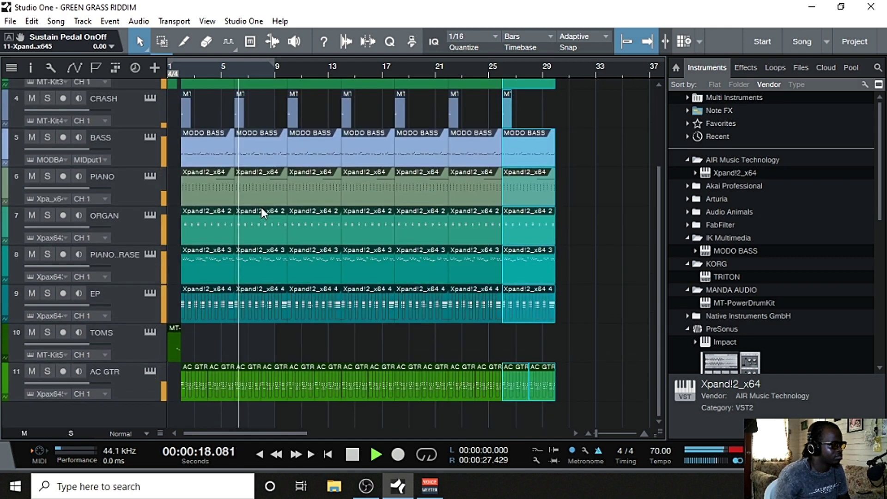
{"action": "key", "text": "space"}
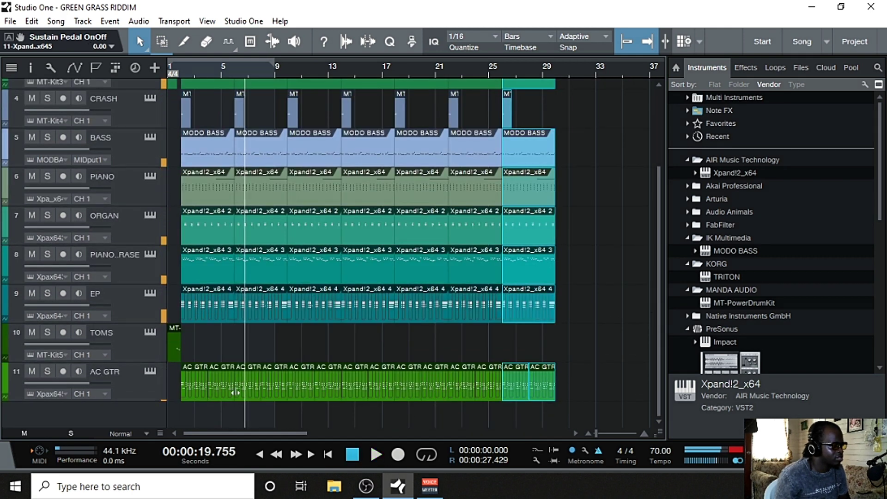
Step: Duplicate the TOMS fill event twice, placing the copies at bar 5 and bar 9
{"action": "left_click", "coordinate": [173, 354]}
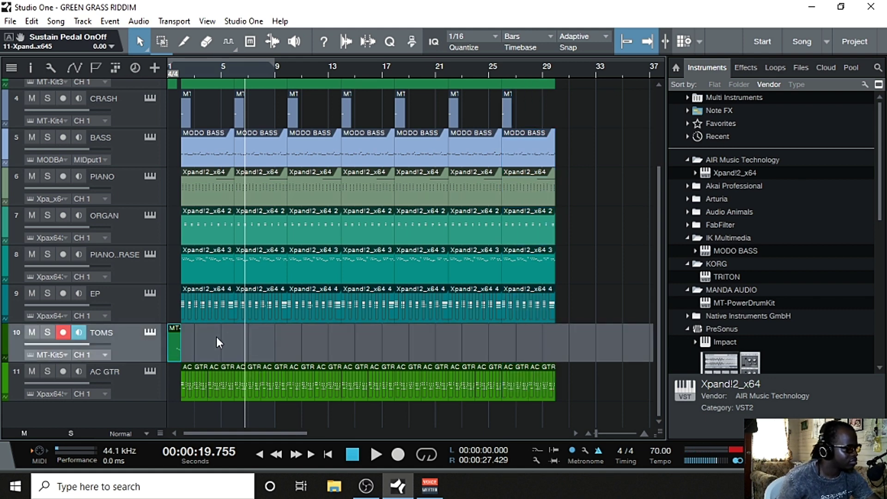
{"action": "key", "text": "d"}
{"action": "left_click_drag", "start_coordinate": [188, 346], "coordinate": [228, 351]}
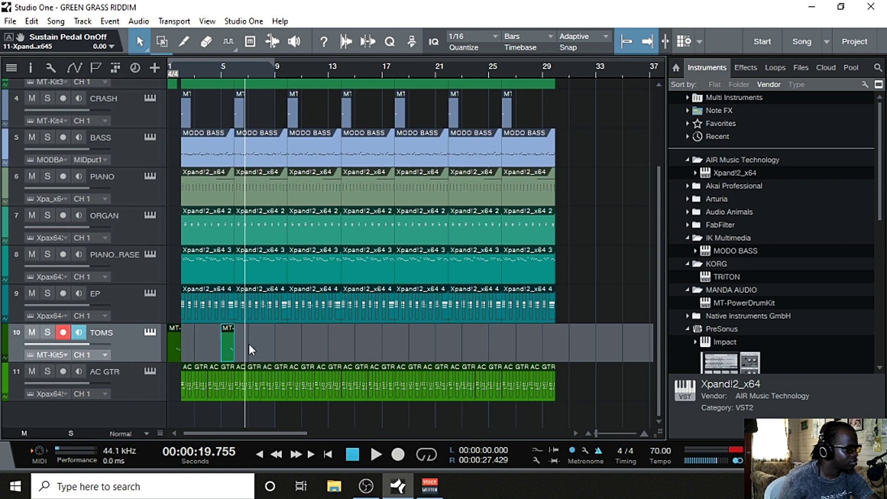
{"action": "key", "text": "d"}
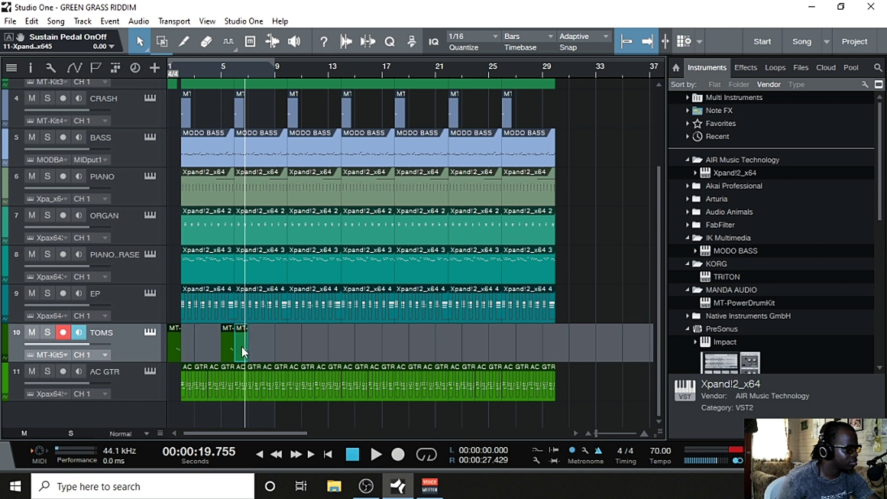
{"action": "left_click_drag", "start_coordinate": [245, 346], "coordinate": [281, 353]}
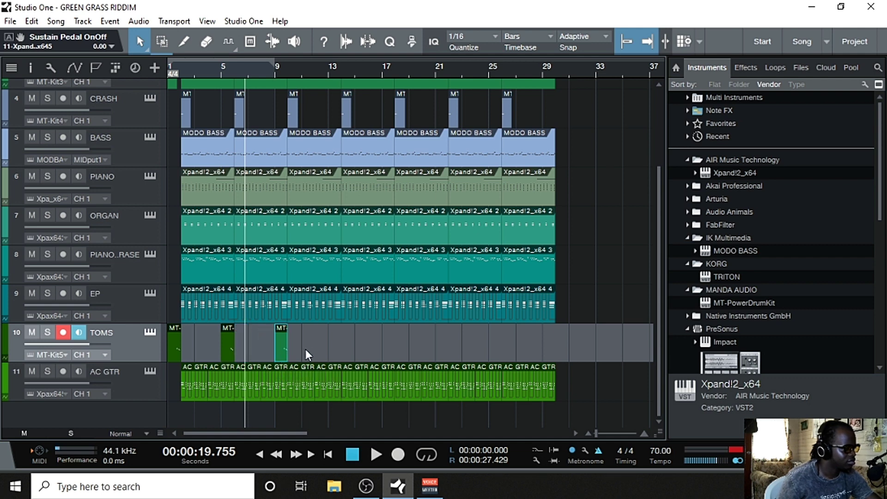
{"action": "left_click", "coordinate": [315, 345]}
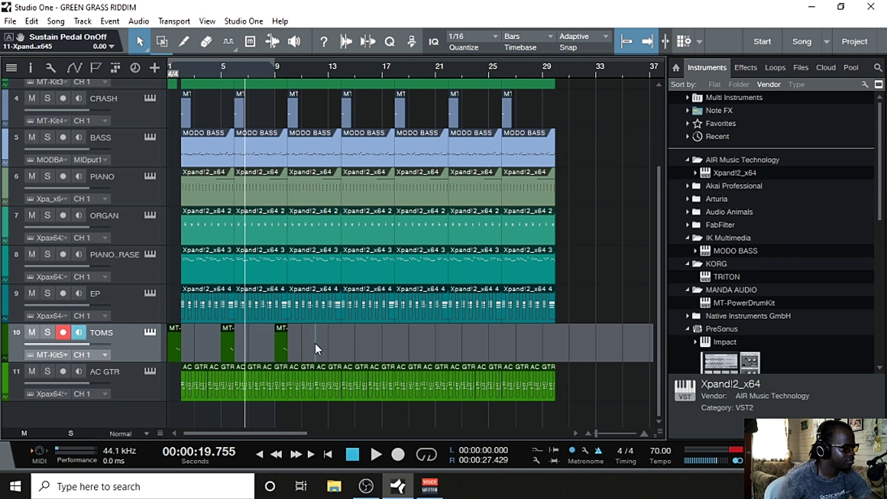
Step: Play the arrangement from just before bar 5 into bar 7 to check the tom fill
{"action": "left_click", "coordinate": [218, 71]}
{"action": "key", "text": "space"}
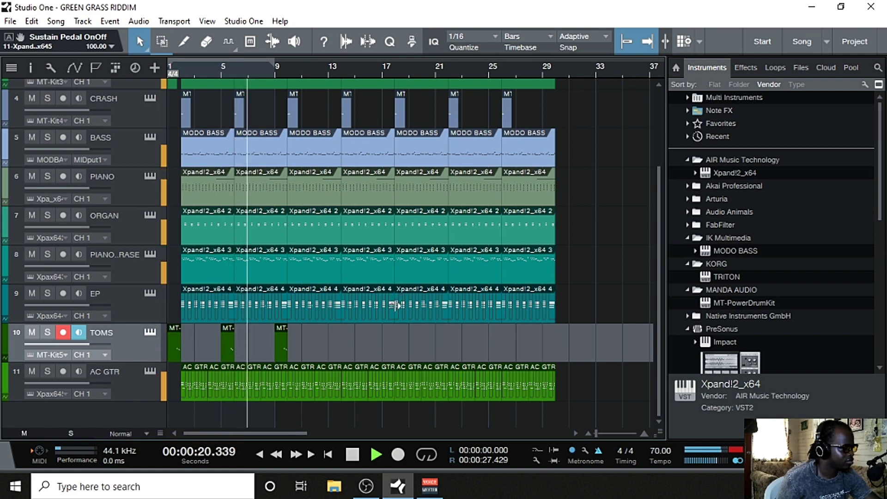
{"action": "key", "text": "space"}
Step: Duplicate the three TOMS events twice as a group, with the copied groups starting at bar 13 and bar 25
{"action": "left_click_drag", "start_coordinate": [379, 342], "coordinate": [171, 347]}
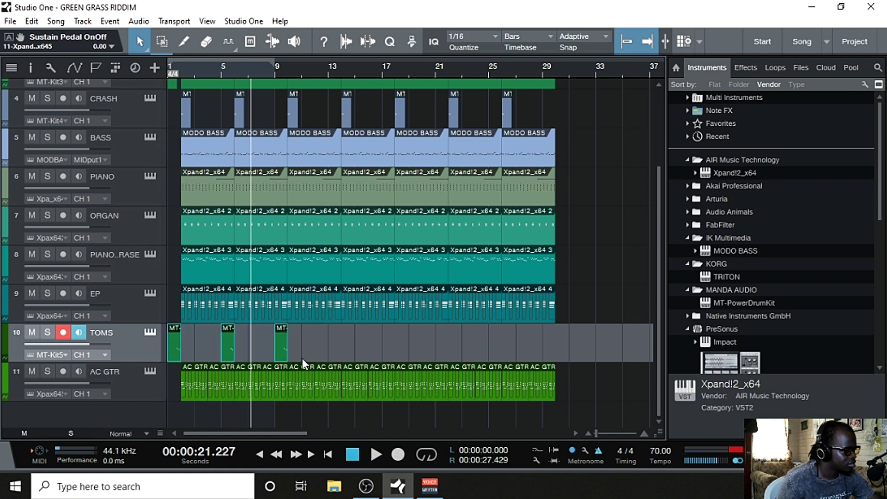
{"action": "key", "text": "d"}
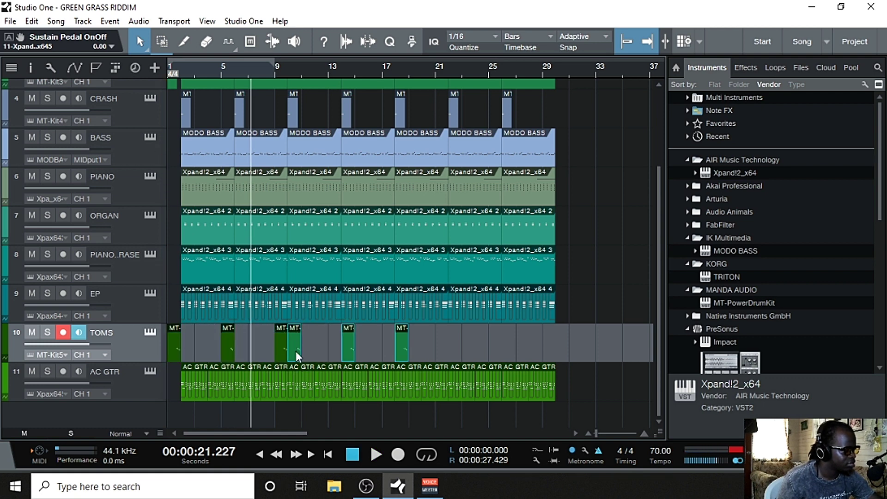
{"action": "left_click_drag", "start_coordinate": [296, 351], "coordinate": [332, 353]}
{"action": "key", "text": "d"}
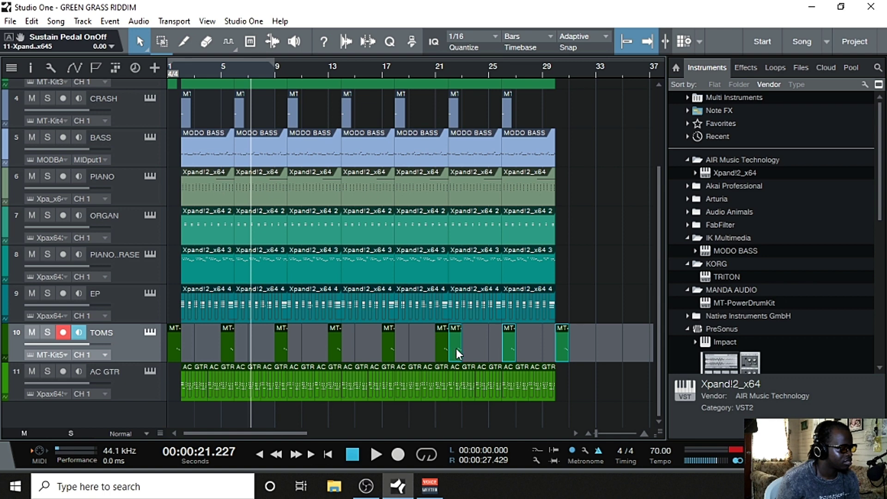
{"action": "left_click_drag", "start_coordinate": [456, 349], "coordinate": [490, 351]}
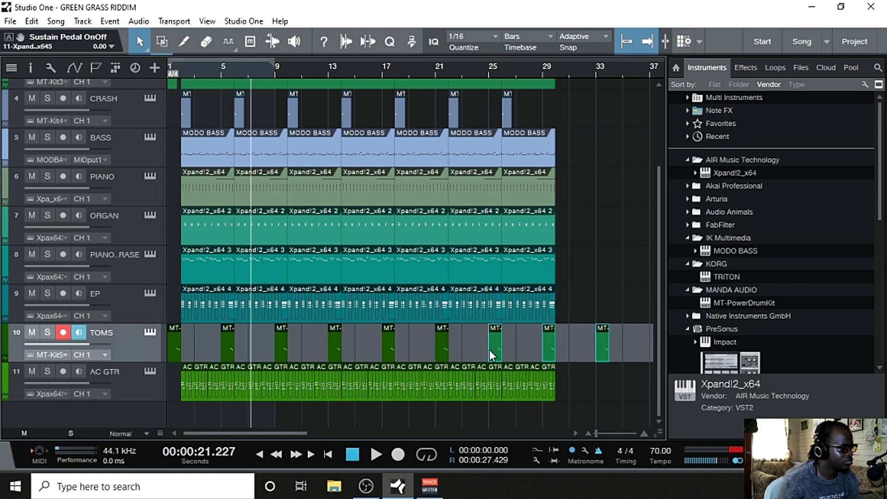
Step: Delete the surplus TOMS event at bar 33, beyond the end of the other parts
{"action": "left_click", "coordinate": [578, 265]}
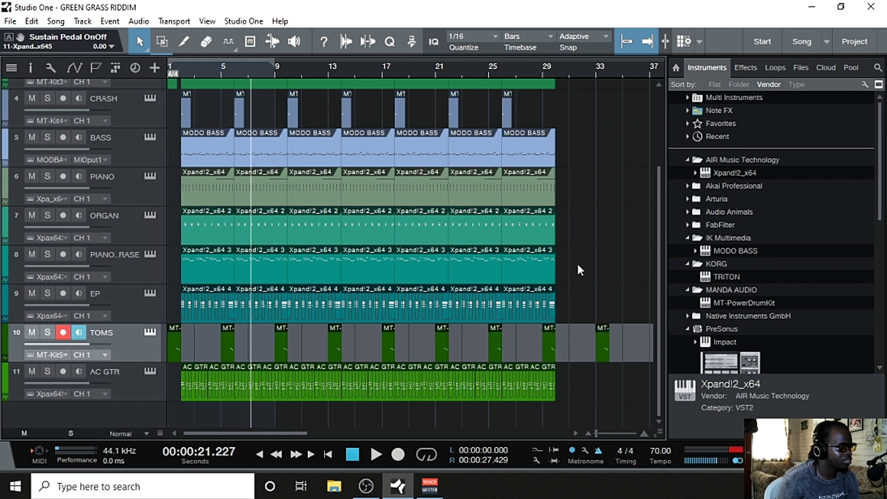
{"action": "right_click", "coordinate": [603, 342]}
{"action": "left_click", "coordinate": [651, 132]}
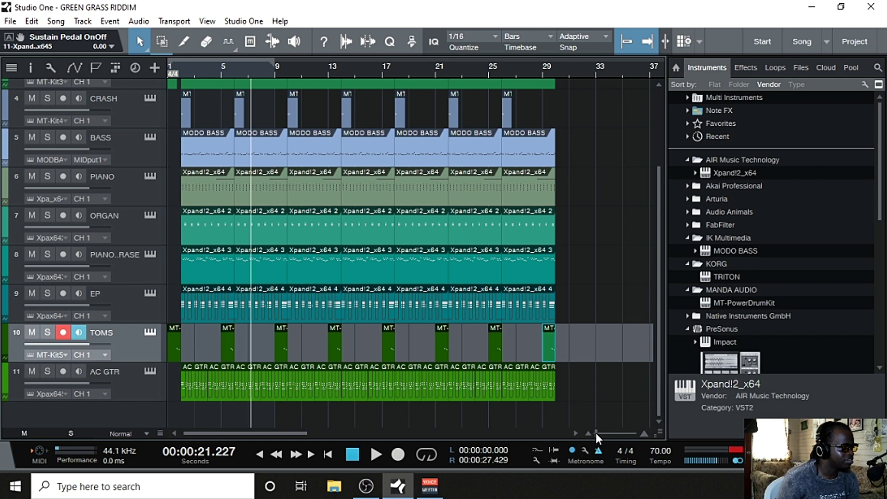
Step: Play the opening bar from the song start, then stop and return to the start
{"action": "left_click_drag", "start_coordinate": [596, 434], "coordinate": [597, 432]}
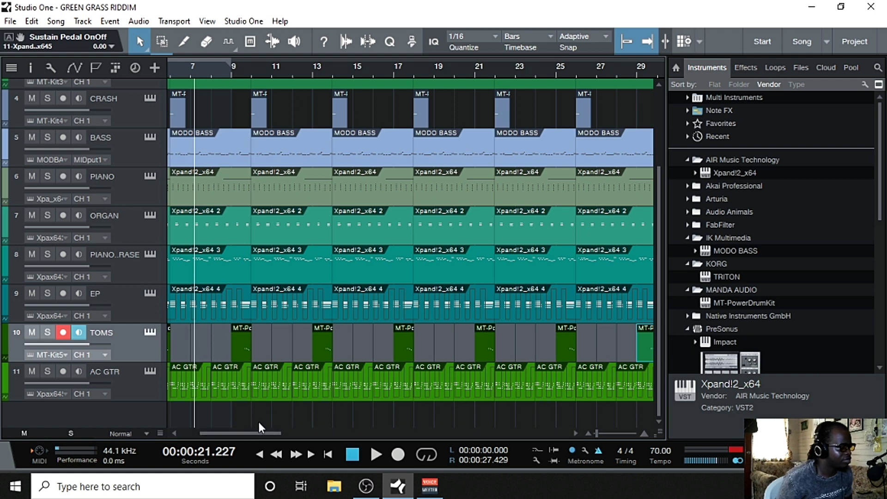
{"action": "left_click_drag", "start_coordinate": [243, 431], "coordinate": [211, 437]}
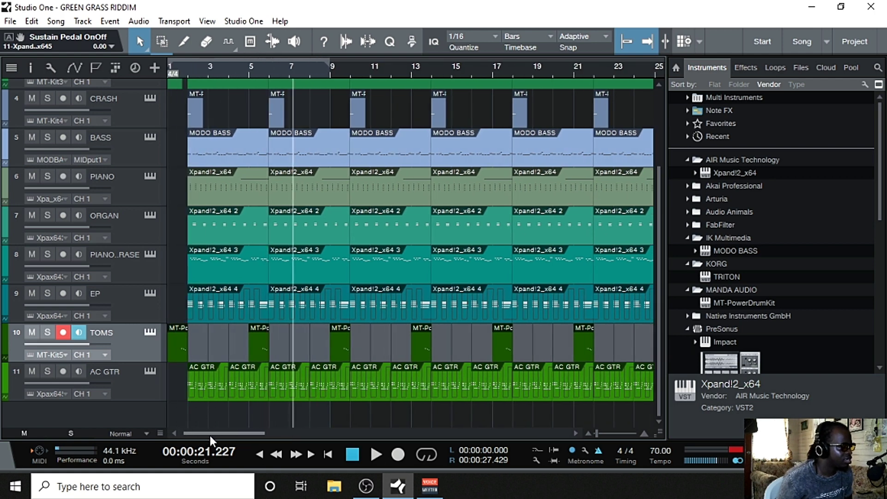
{"action": "left_click", "coordinate": [352, 454]}
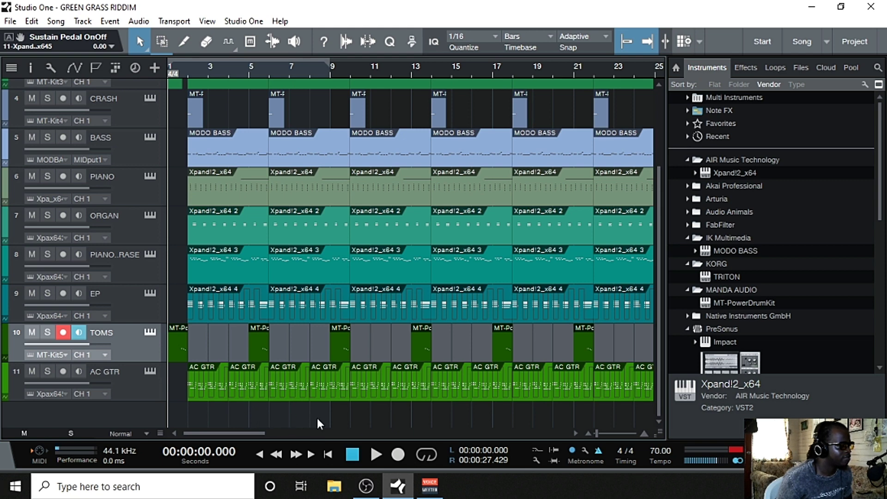
{"action": "left_click", "coordinate": [375, 451]}
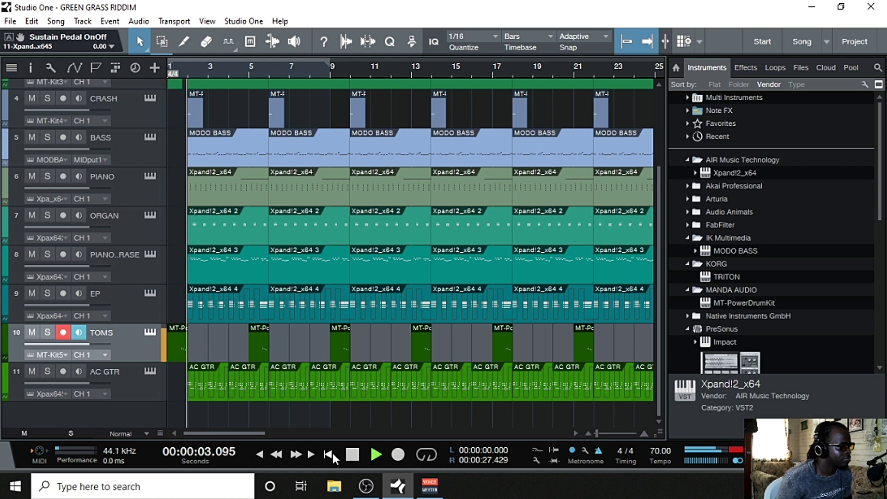
{"action": "left_click", "coordinate": [352, 454]}
{"action": "left_click", "coordinate": [352, 454]}
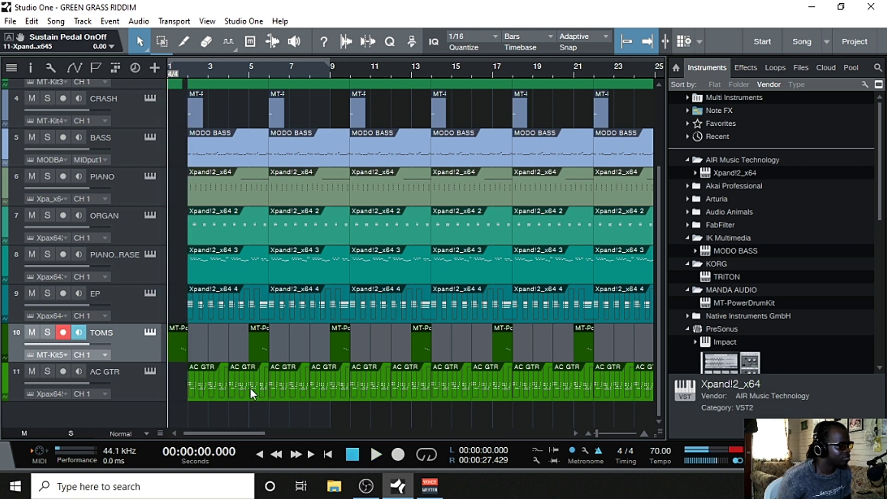
Step: Delete the first KICK and BASS clips, spanning bars 2 to 6, from the intro
{"action": "scroll", "coordinate": [250, 325], "scroll_direction": "up", "scroll_amount": 3}
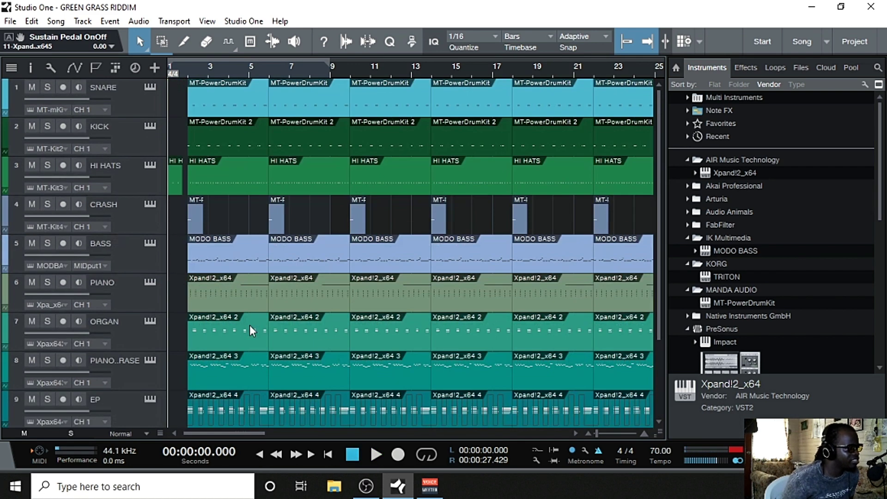
{"action": "right_click", "coordinate": [218, 134]}
{"action": "left_click", "coordinate": [262, 198]}
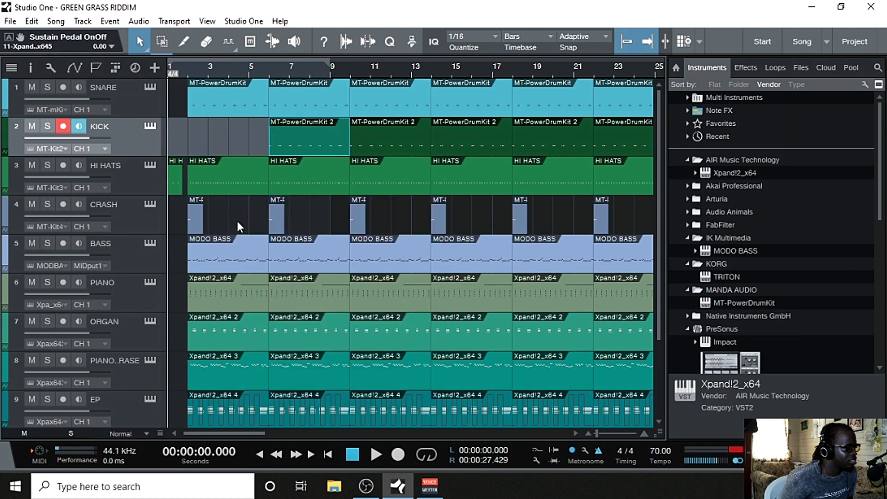
{"action": "right_click", "coordinate": [234, 254]}
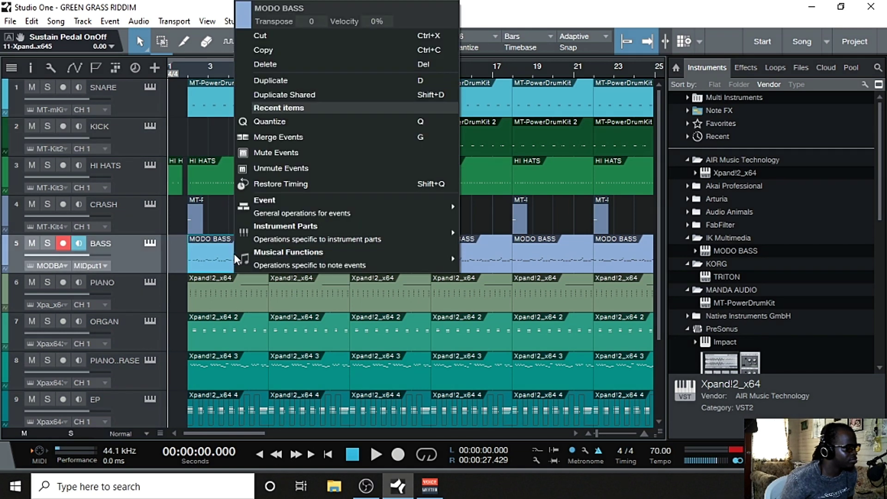
{"action": "left_click", "coordinate": [271, 65]}
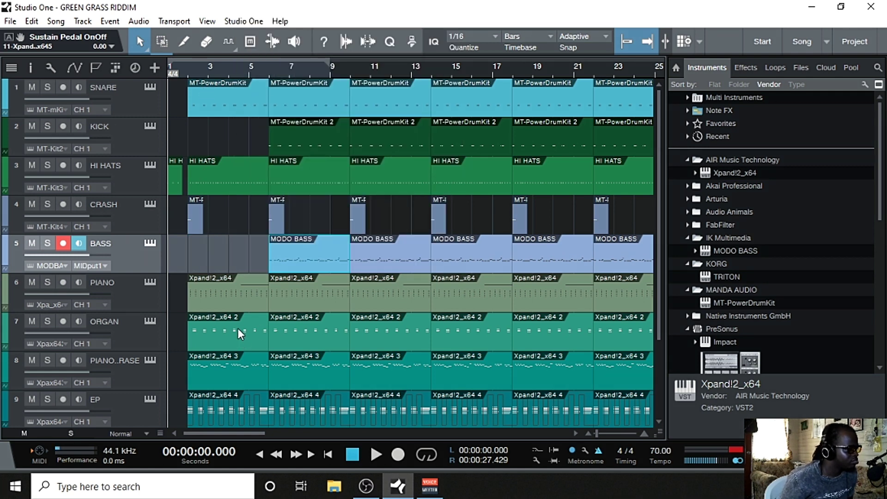
Step: Delete the first PIANO and ORGAN clips, spanning bars 2 to 6, from the intro
{"action": "right_click", "coordinate": [222, 295]}
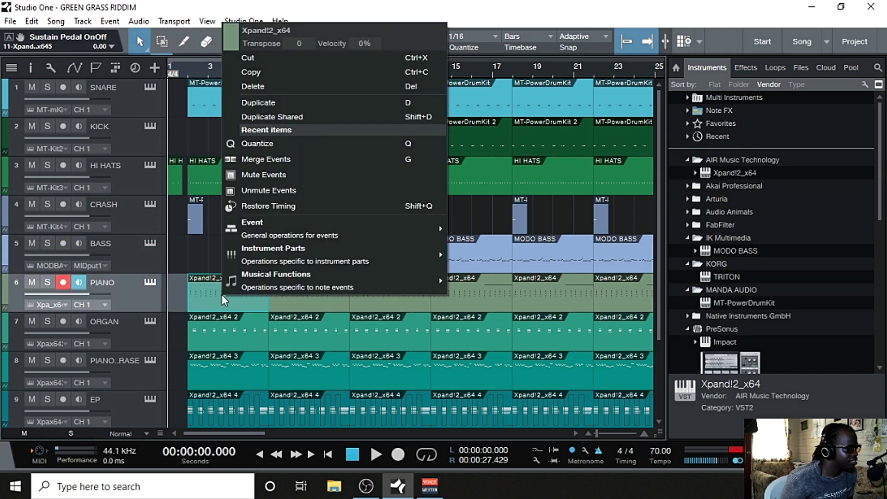
{"action": "left_click", "coordinate": [266, 92]}
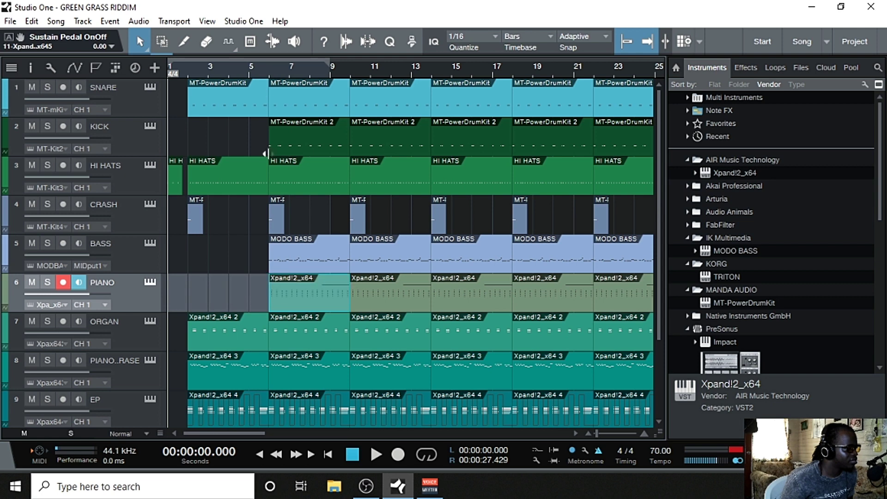
{"action": "right_click", "coordinate": [232, 325]}
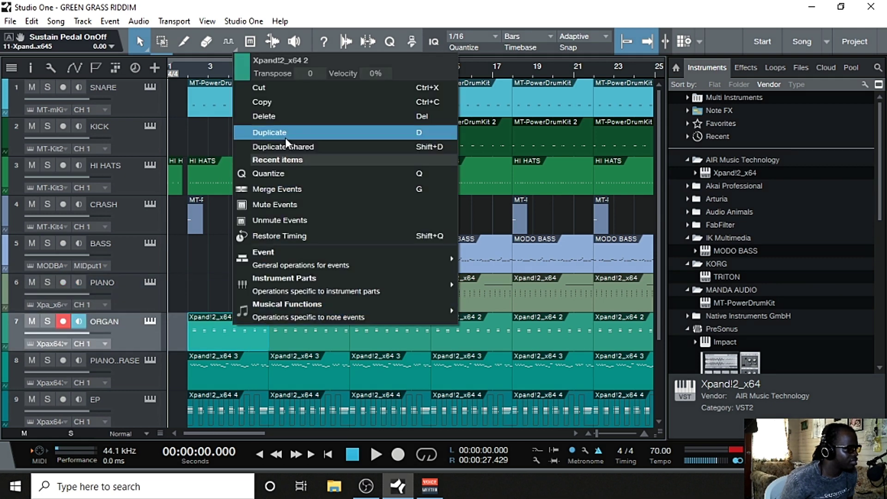
{"action": "left_click", "coordinate": [284, 117]}
Step: Play the opening bars from the start of the song to check the thinned-out intro
{"action": "scroll", "coordinate": [255, 214], "scroll_direction": "down", "scroll_amount": 2}
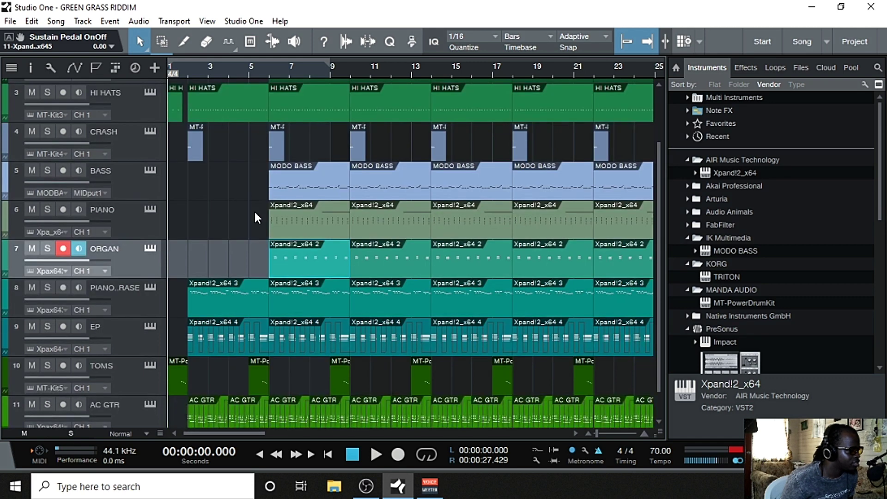
{"action": "scroll", "coordinate": [255, 217], "scroll_direction": "down", "scroll_amount": 1}
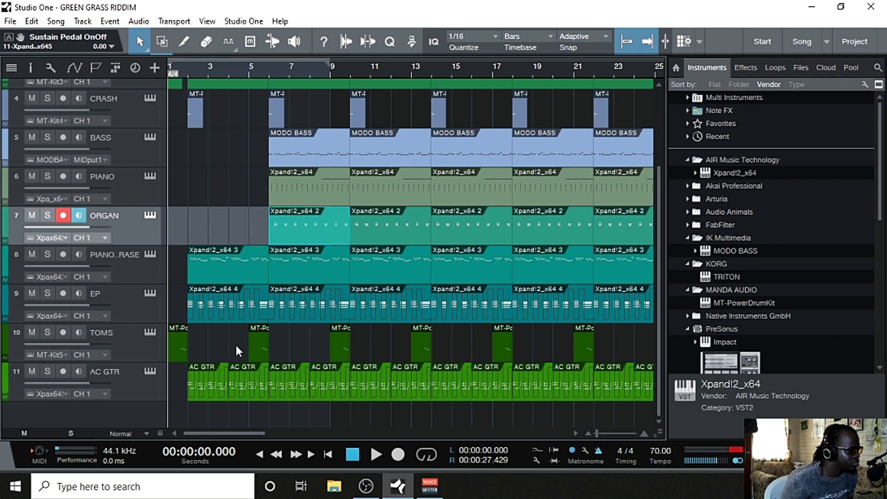
{"action": "left_click", "coordinate": [373, 453]}
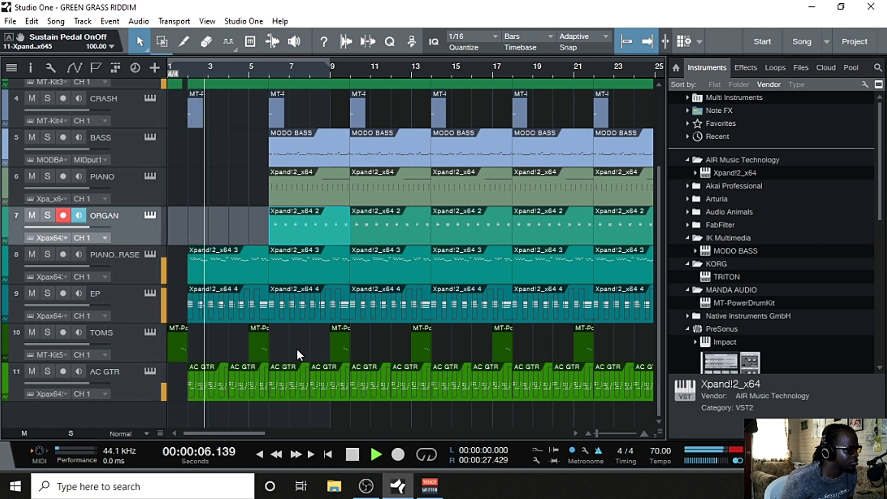
{"action": "left_click", "coordinate": [352, 455]}
Step: Delete the first SNARE clip, spanning bars 2 to 6
{"action": "scroll", "coordinate": [223, 187], "scroll_direction": "up", "scroll_amount": 3}
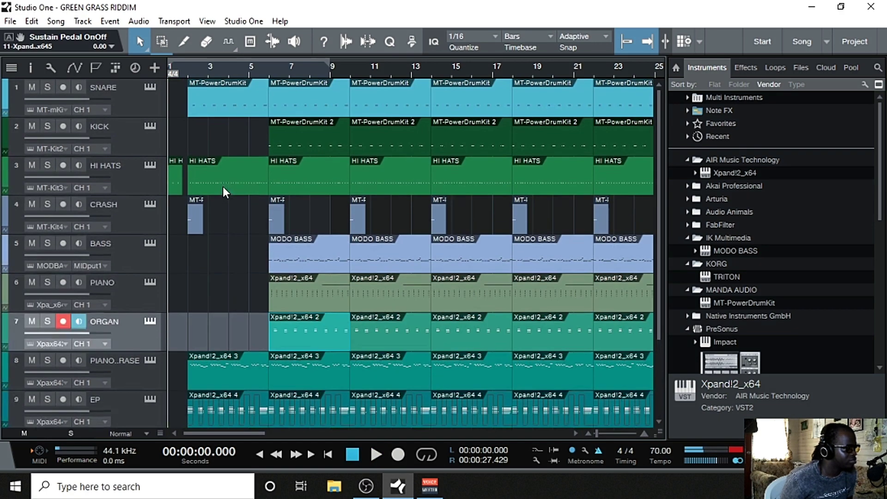
{"action": "right_click", "coordinate": [232, 95]}
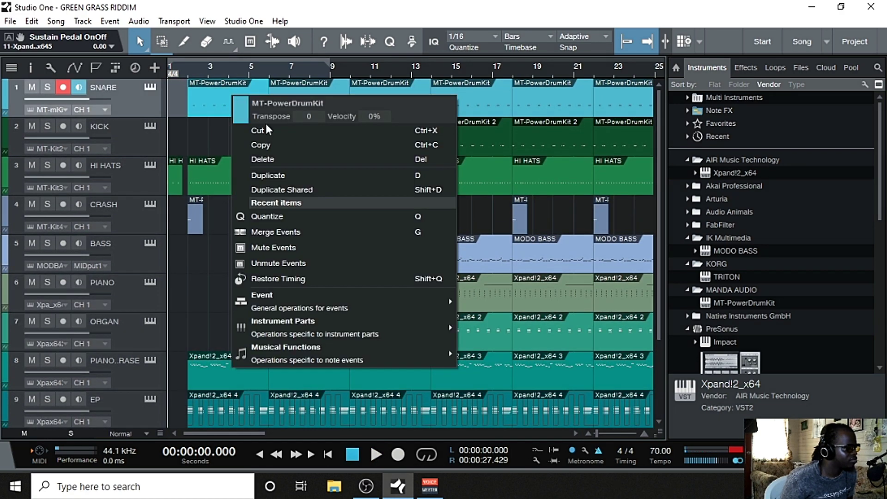
{"action": "left_click", "coordinate": [280, 157]}
Step: Try the intro without the first EP clip at bars 2 to 6, and undo its deletion after listening
{"action": "scroll", "coordinate": [239, 242], "scroll_direction": "down", "scroll_amount": 3}
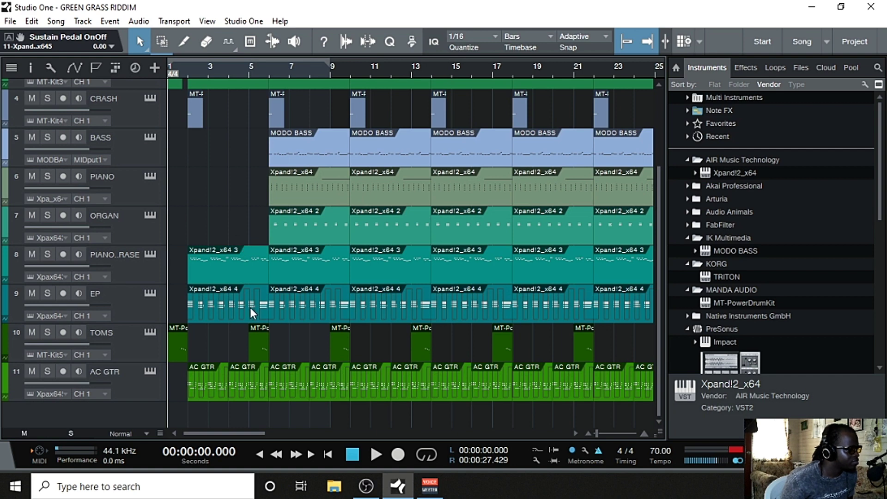
{"action": "right_click", "coordinate": [218, 304]}
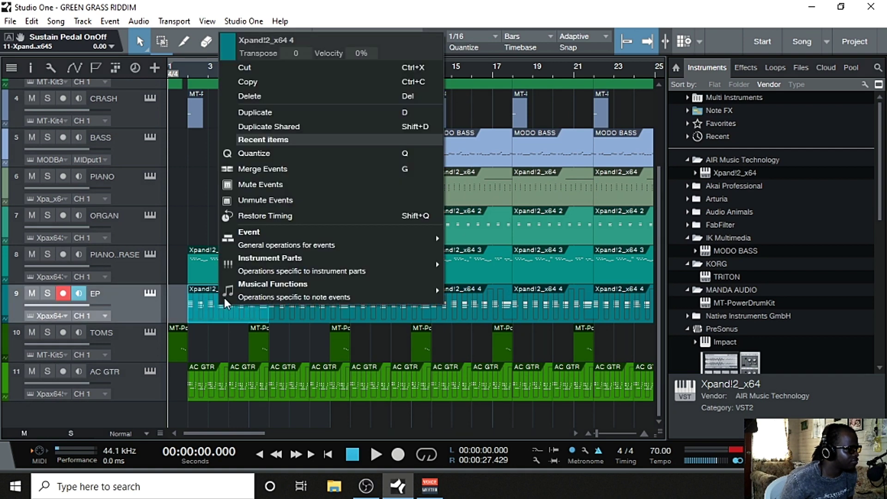
{"action": "left_click", "coordinate": [288, 96]}
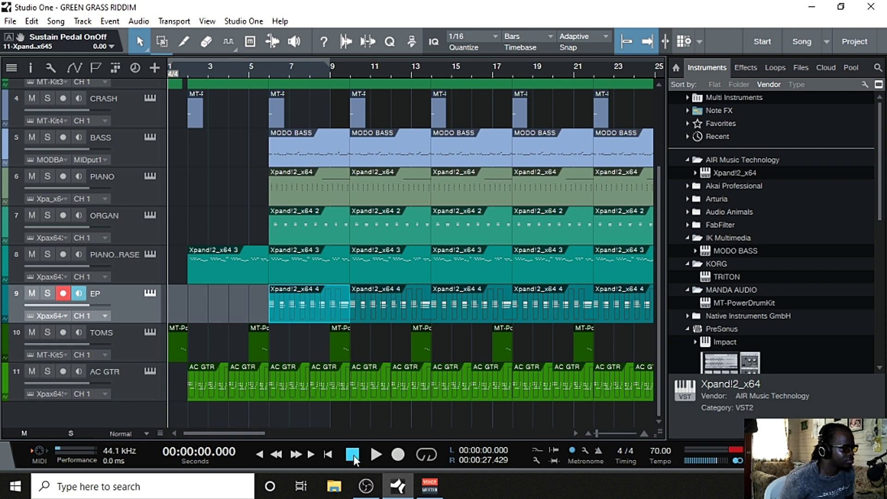
{"action": "left_click", "coordinate": [375, 456]}
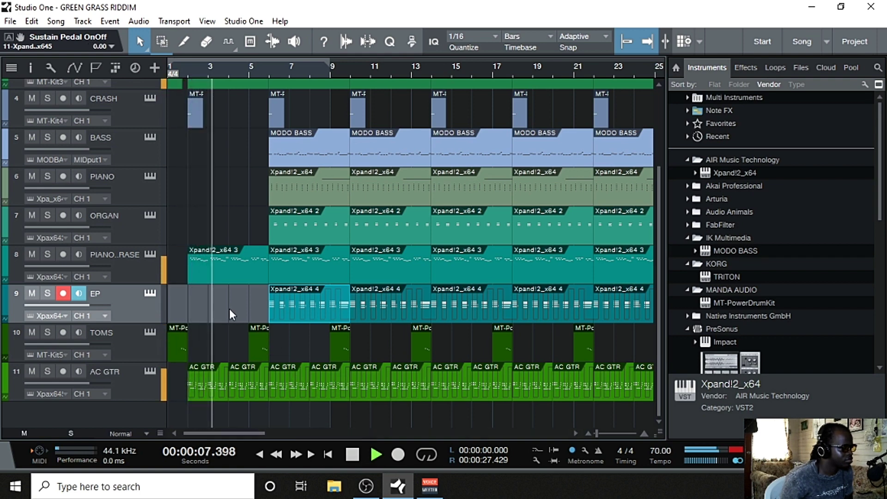
{"action": "key", "text": "space"}
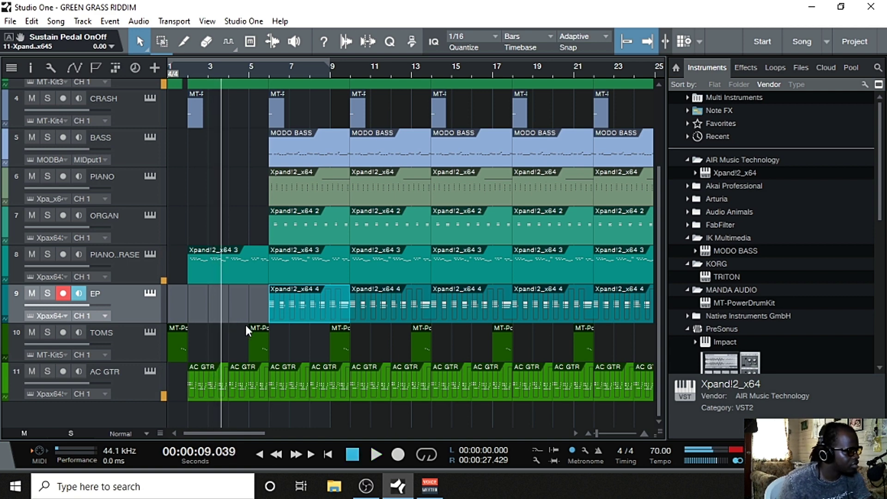
{"action": "key", "text": "ctrl+z"}
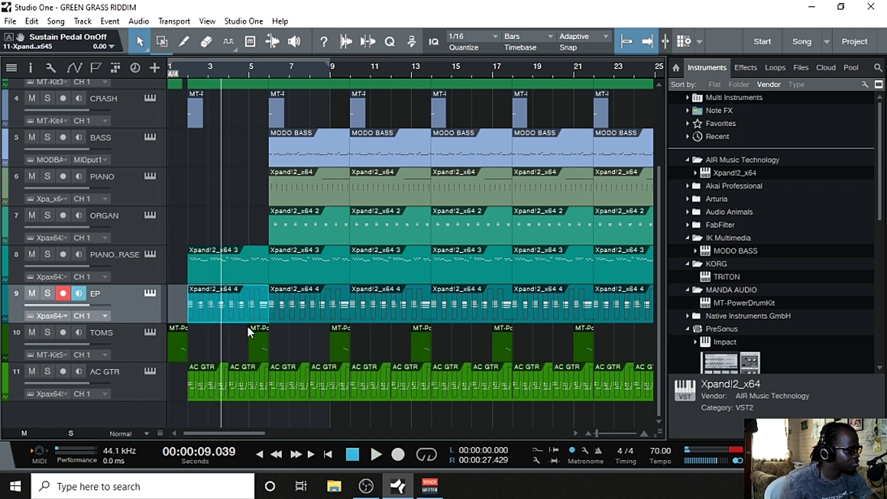
Step: Delete the first clip of track 8 (PIANO..RASE) at bars 2 to 6 and play the song from the start past bar 6
{"action": "right_click", "coordinate": [220, 268]}
{"action": "left_click", "coordinate": [268, 66]}
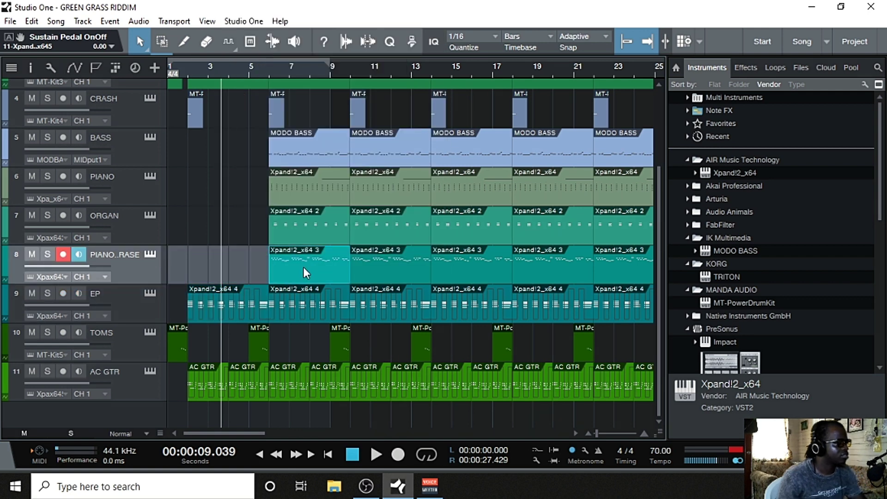
{"action": "left_click", "coordinate": [355, 454]}
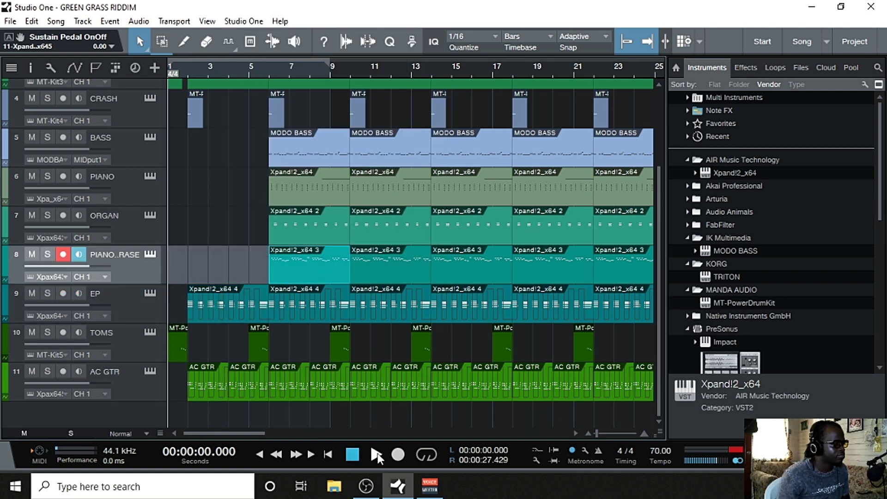
{"action": "left_click", "coordinate": [376, 454]}
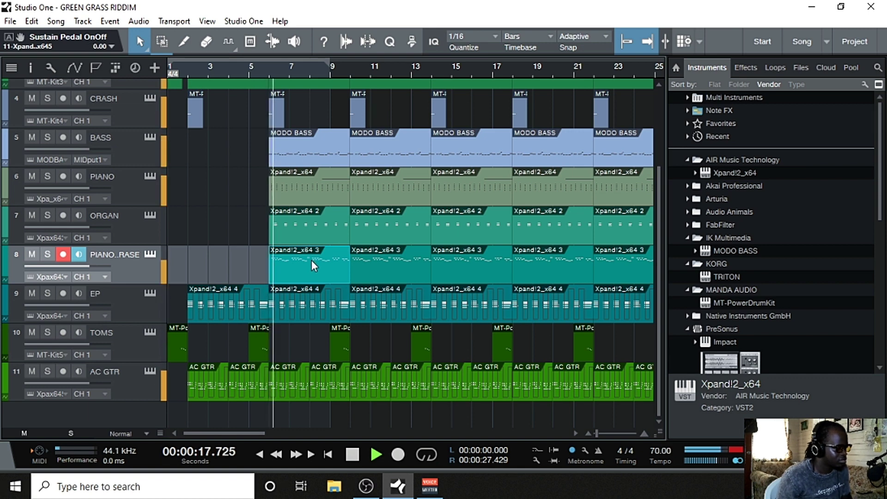
{"action": "key", "text": "space"}
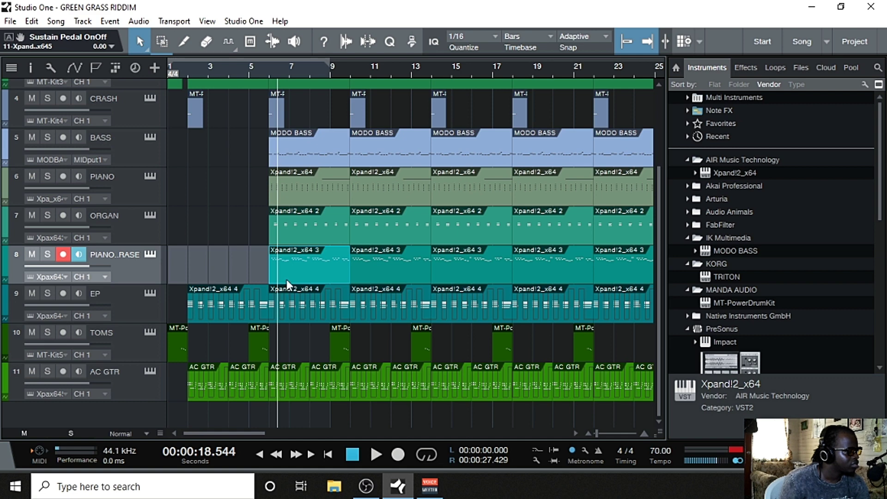
Step: Delete the KICK clip spanning bars 6 to 10
{"action": "scroll", "coordinate": [298, 270], "scroll_direction": "up", "scroll_amount": 3}
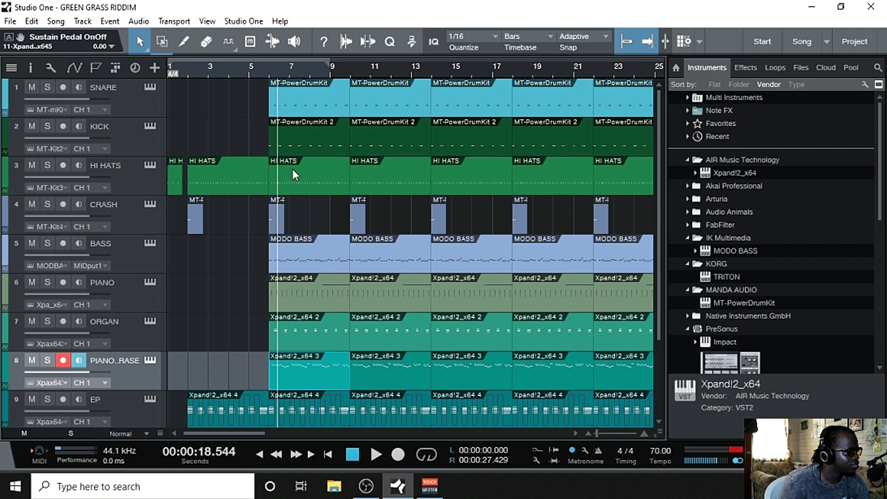
{"action": "right_click", "coordinate": [323, 137]}
{"action": "left_click", "coordinate": [355, 200]}
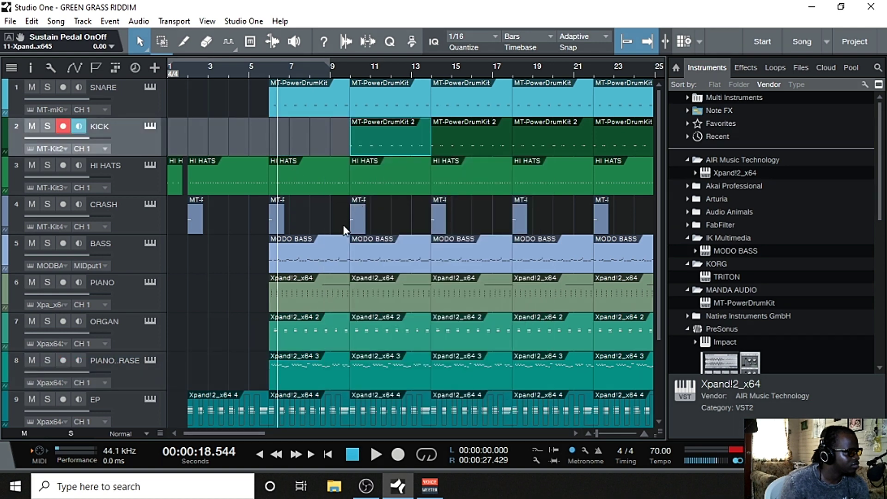
{"action": "right_click", "coordinate": [319, 256]}
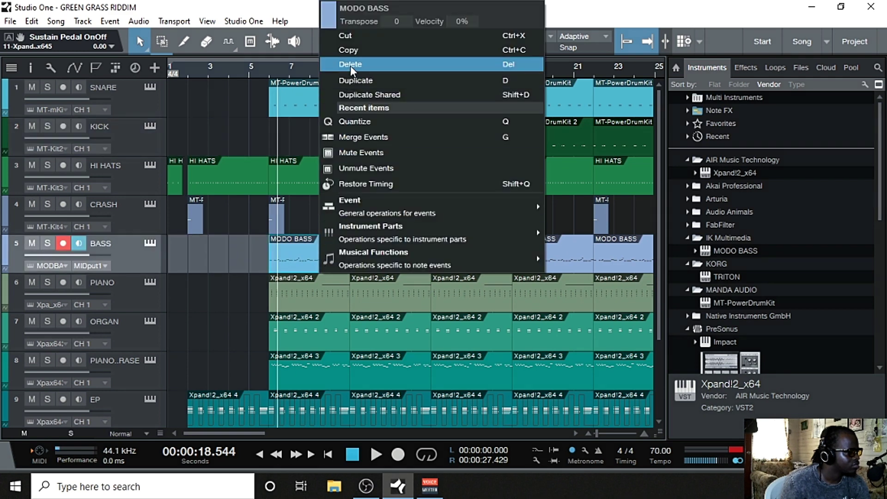
{"action": "left_click", "coordinate": [254, 239]}
Step: Delete the TOMS fill clip at bar 5
{"action": "scroll", "coordinate": [254, 238], "scroll_direction": "down", "scroll_amount": 1}
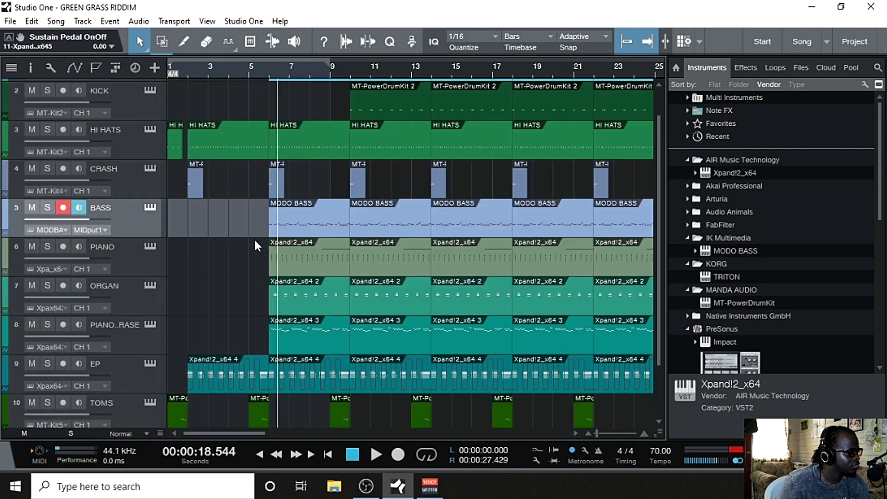
{"action": "scroll", "coordinate": [254, 237], "scroll_direction": "down", "scroll_amount": 2}
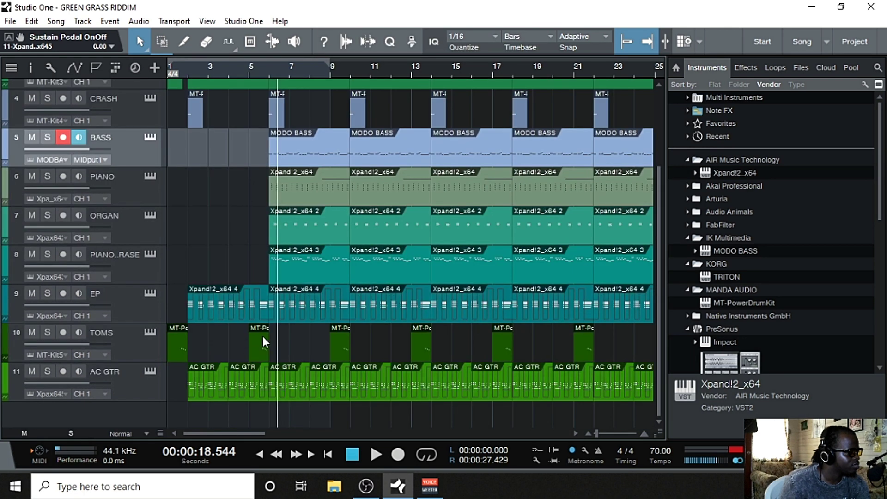
{"action": "right_click", "coordinate": [263, 337]}
{"action": "left_click", "coordinate": [296, 126]}
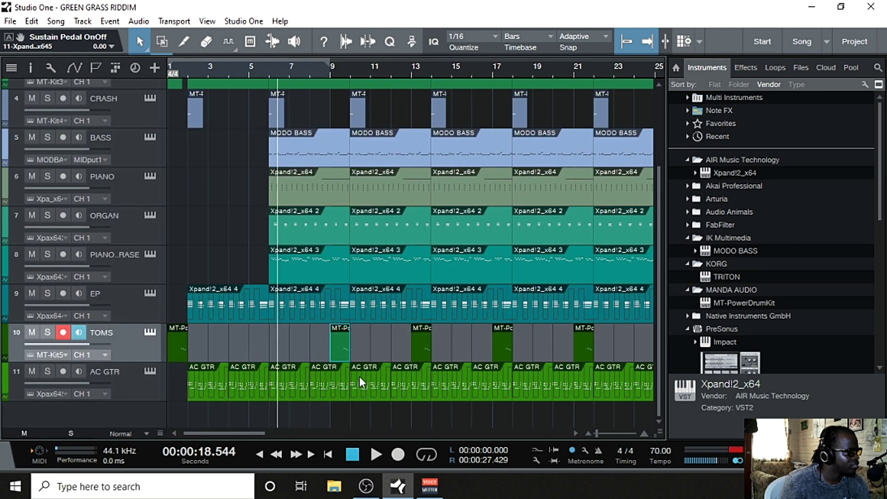
Step: While playing the song from the start, delete the clips at bars 6 to 10 on track 8 (PIANO..RASE) and the PIANO track
{"action": "left_click", "coordinate": [352, 455]}
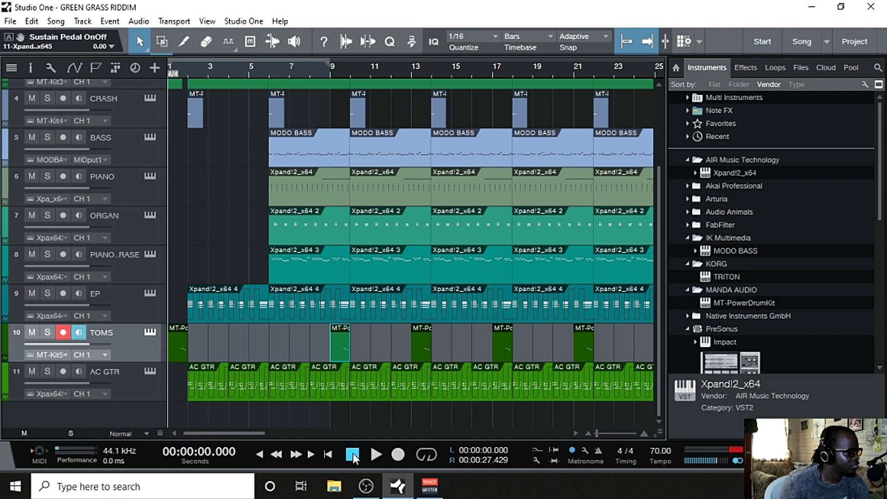
{"action": "left_click", "coordinate": [378, 454]}
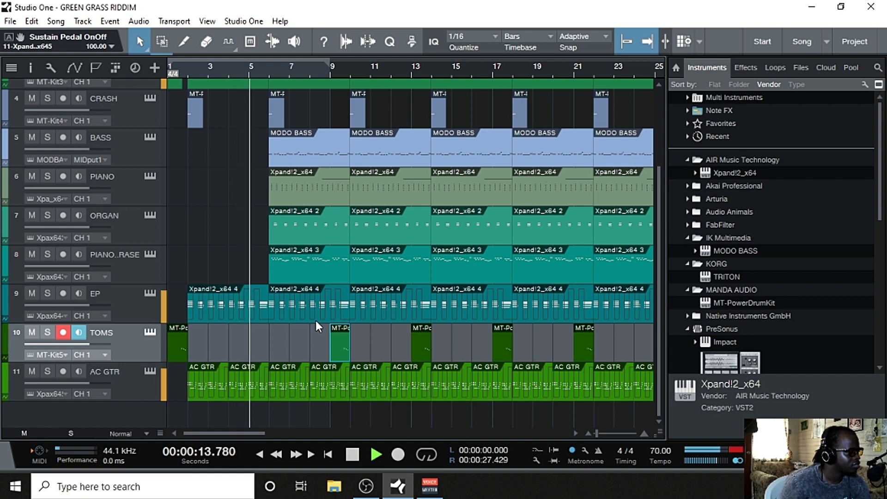
{"action": "right_click", "coordinate": [312, 270]}
{"action": "left_click", "coordinate": [356, 64]}
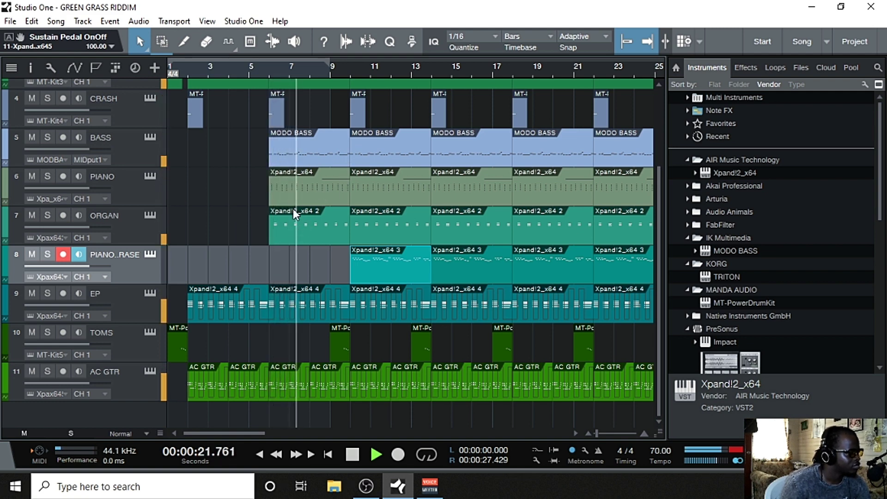
{"action": "right_click", "coordinate": [299, 190]}
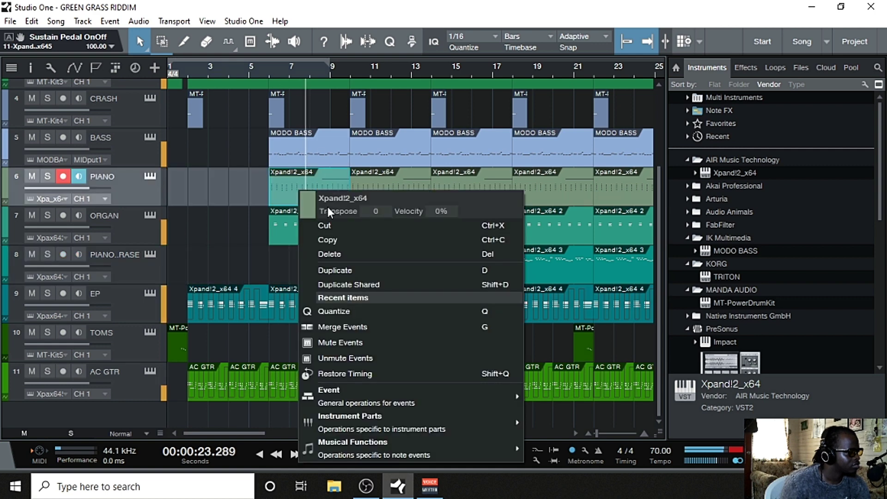
{"action": "left_click", "coordinate": [328, 251]}
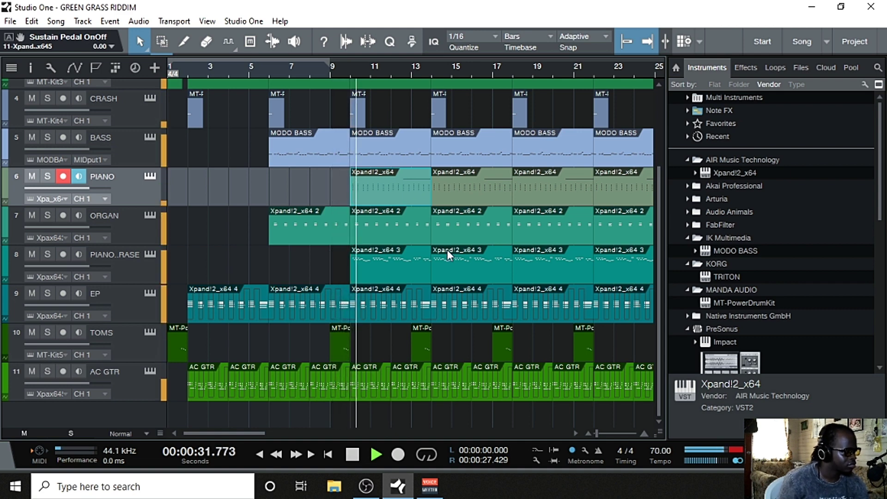
Step: Delete the ORGAN clip at bars 10 to 14 and replay the song from bar 9
{"action": "scroll", "coordinate": [447, 250], "scroll_direction": "up", "scroll_amount": 2}
{"action": "scroll", "coordinate": [440, 232], "scroll_direction": "down", "scroll_amount": 2}
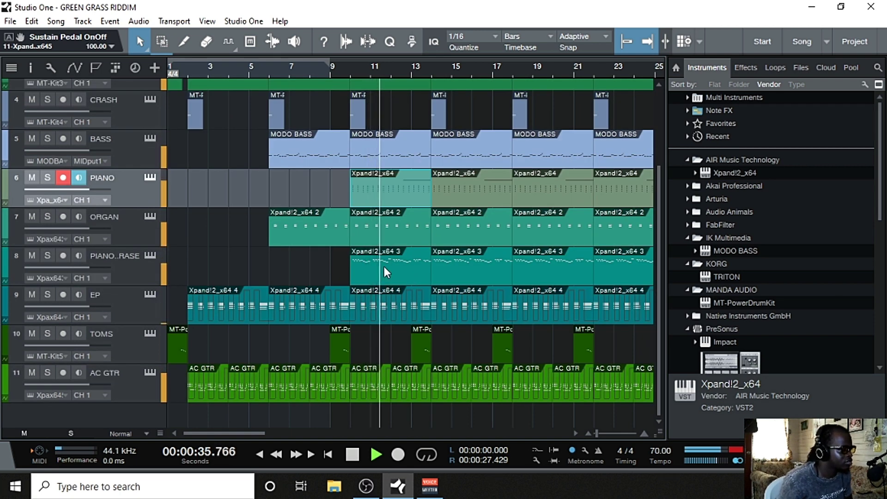
{"action": "right_click", "coordinate": [397, 227]}
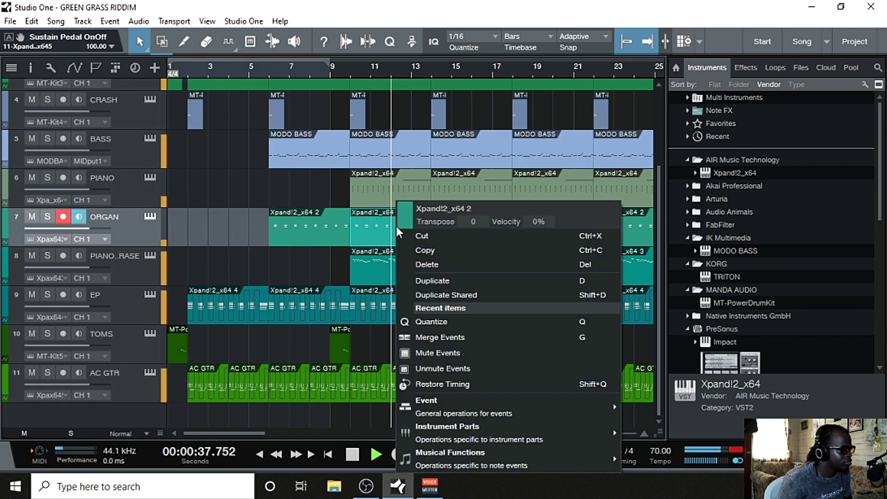
{"action": "left_click", "coordinate": [435, 263]}
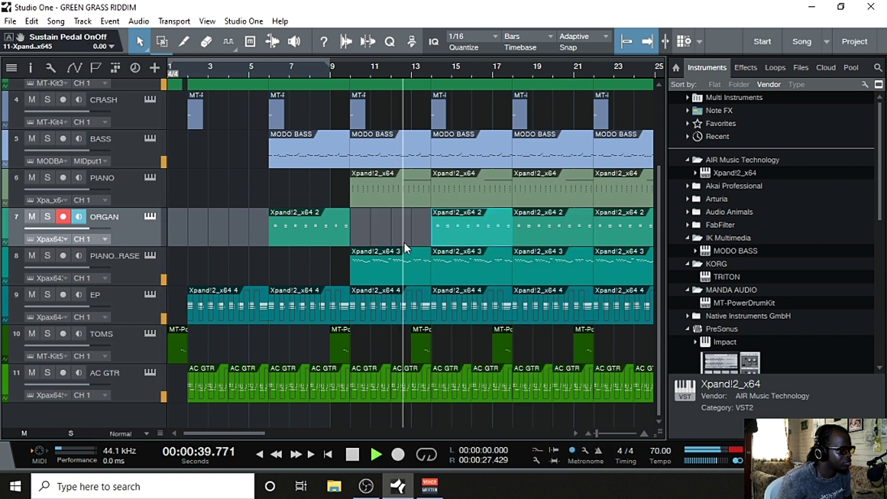
{"action": "left_click", "coordinate": [327, 71]}
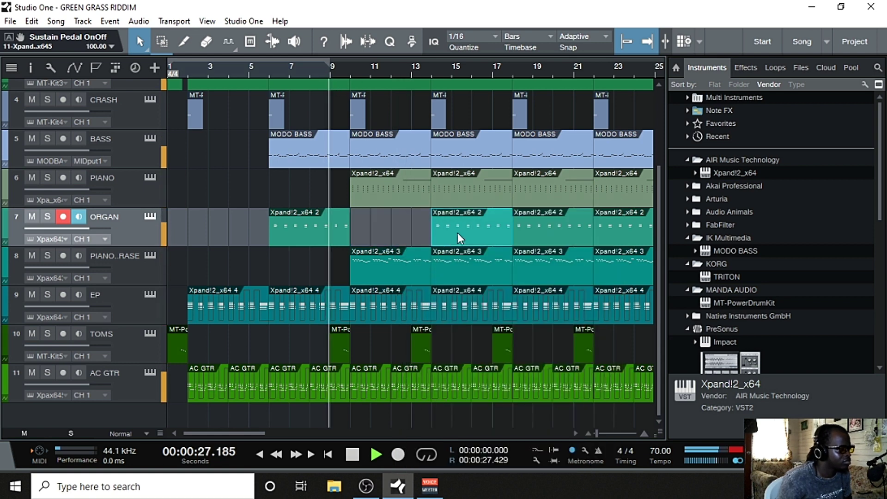
Step: Delete the two AC GTR clips spanning bars 10 to 14
{"action": "scroll", "coordinate": [450, 215], "scroll_direction": "up", "scroll_amount": 3}
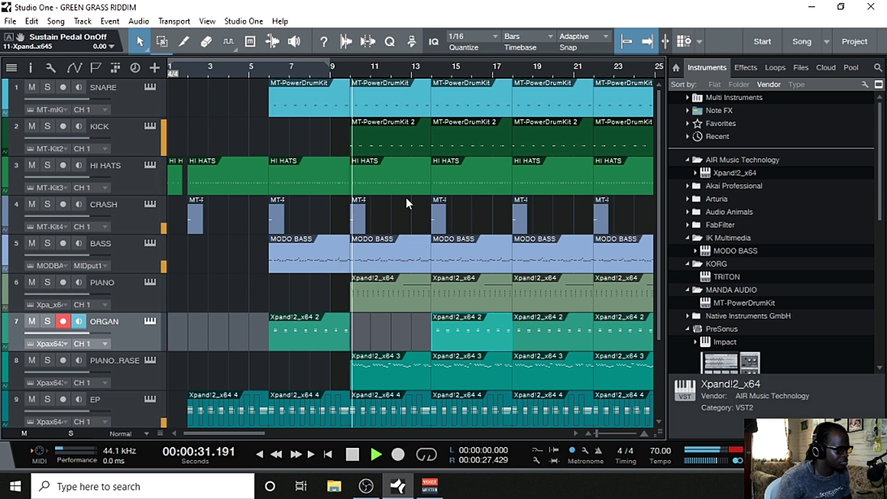
{"action": "scroll", "coordinate": [406, 195], "scroll_direction": "down", "scroll_amount": 3}
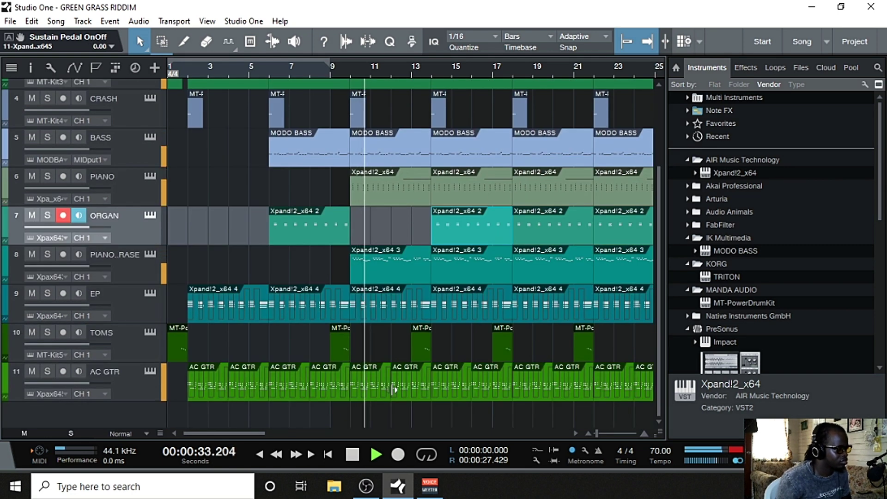
{"action": "right_click", "coordinate": [378, 390]}
{"action": "left_click", "coordinate": [418, 179]}
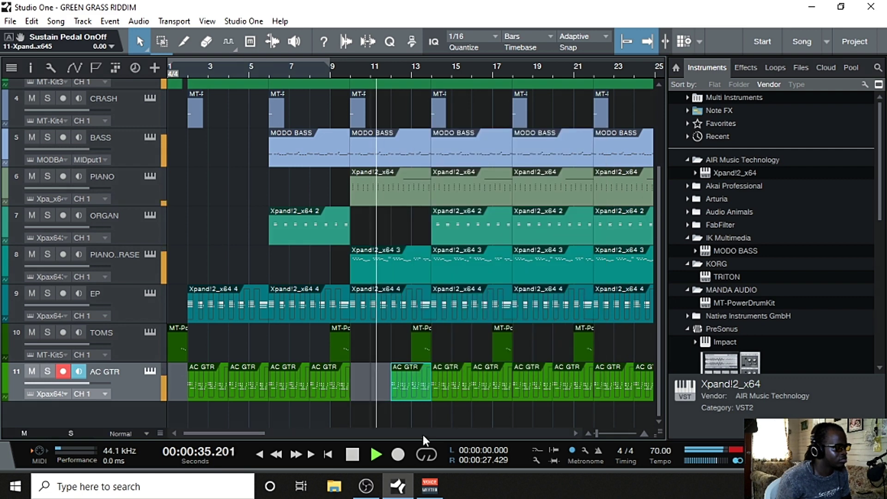
{"action": "left_click", "coordinate": [409, 396]}
{"action": "right_click", "coordinate": [408, 396]}
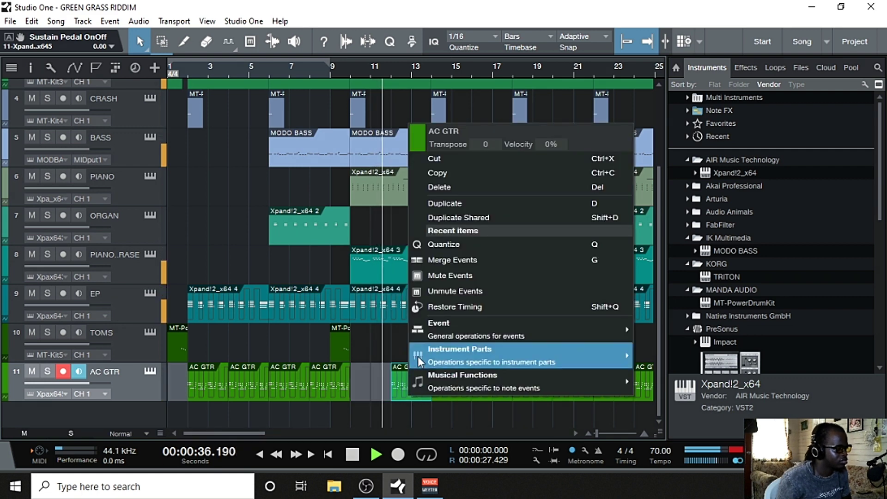
{"action": "left_click", "coordinate": [442, 190]}
Step: Delete the track 8 (PIANO..RASE) clips spanning bars 10 to 18, replaying the song from bar 10 in between
{"action": "right_click", "coordinate": [396, 269]}
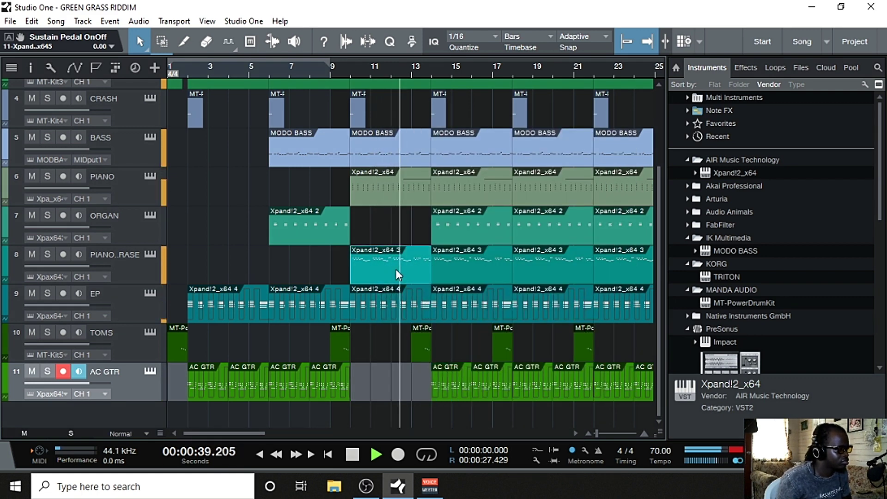
{"action": "left_click", "coordinate": [447, 68]}
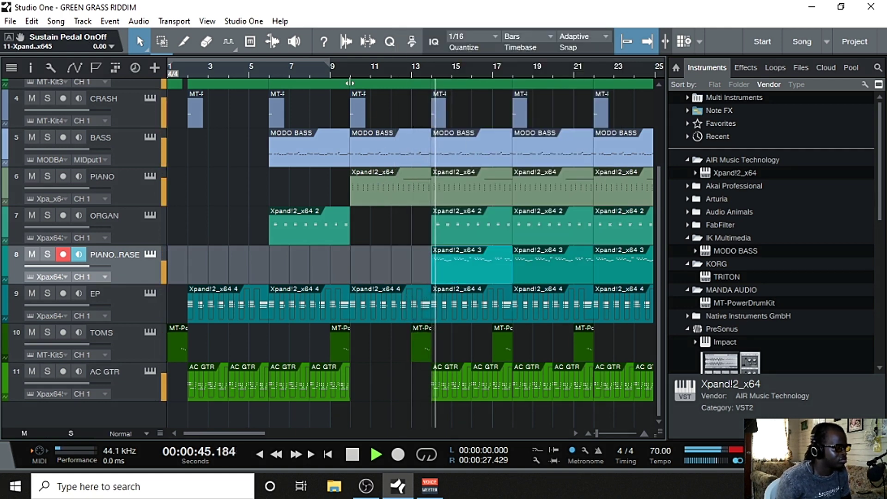
{"action": "left_click", "coordinate": [350, 66]}
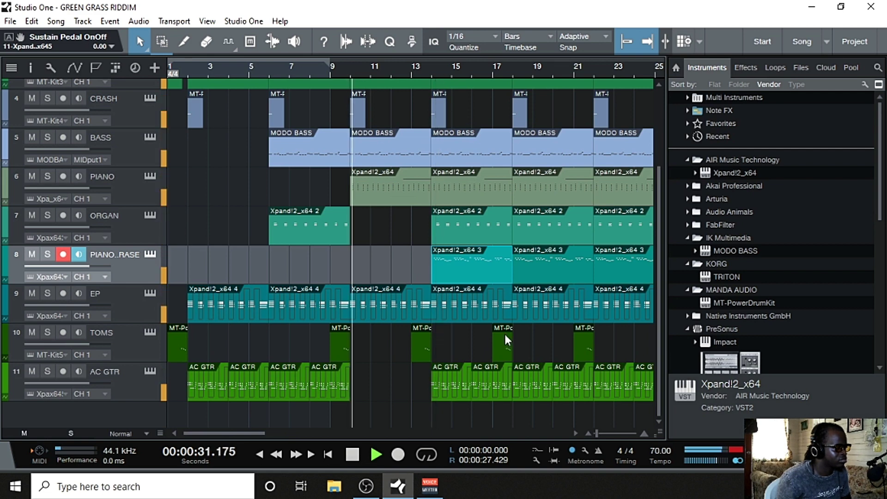
{"action": "right_click", "coordinate": [464, 266]}
{"action": "left_click", "coordinate": [503, 68]}
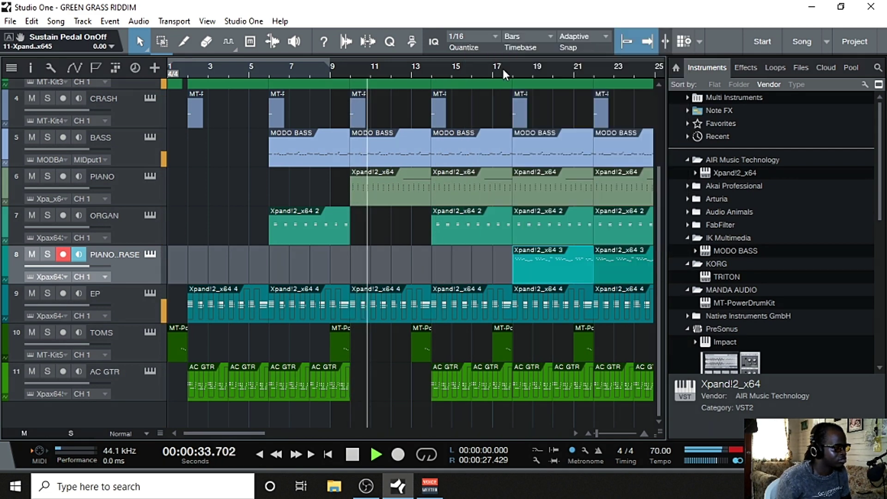
Step: Delete the TOMS fill clip at bar 13 and the ORGAN clip at bars 14 to 18
{"action": "right_click", "coordinate": [418, 346]}
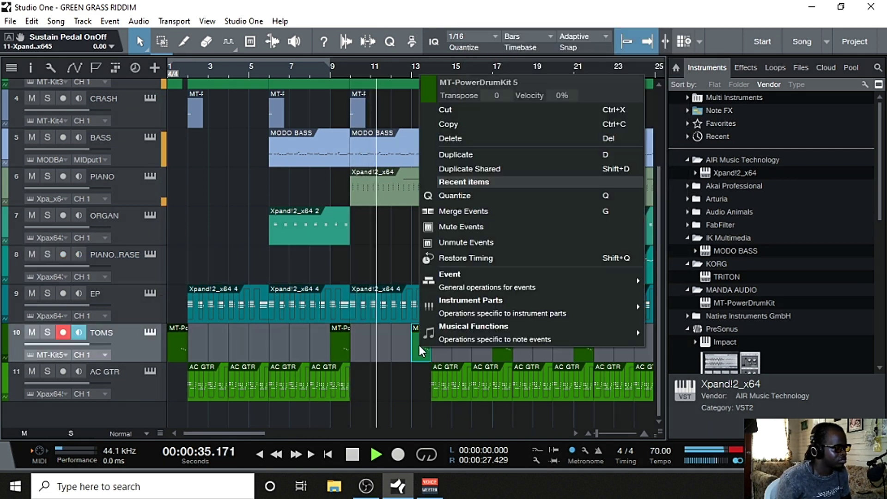
{"action": "left_click", "coordinate": [467, 134]}
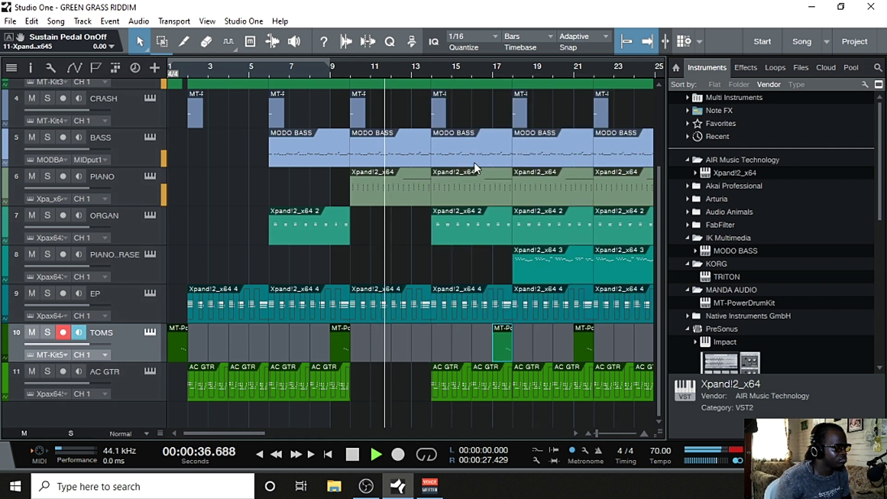
{"action": "right_click", "coordinate": [475, 220]}
{"action": "left_click", "coordinate": [518, 264]}
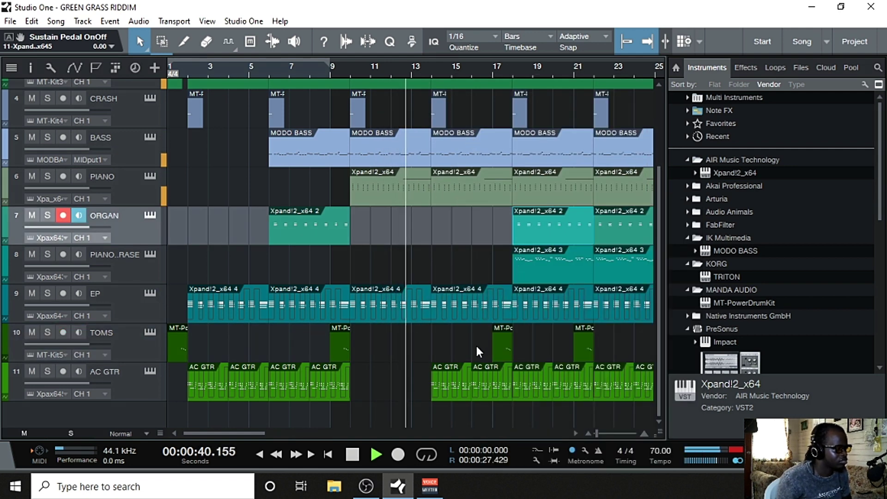
Step: Delete the two AC GTR clips spanning bars 14 to 18
{"action": "left_click_drag", "start_coordinate": [425, 351], "coordinate": [476, 387]}
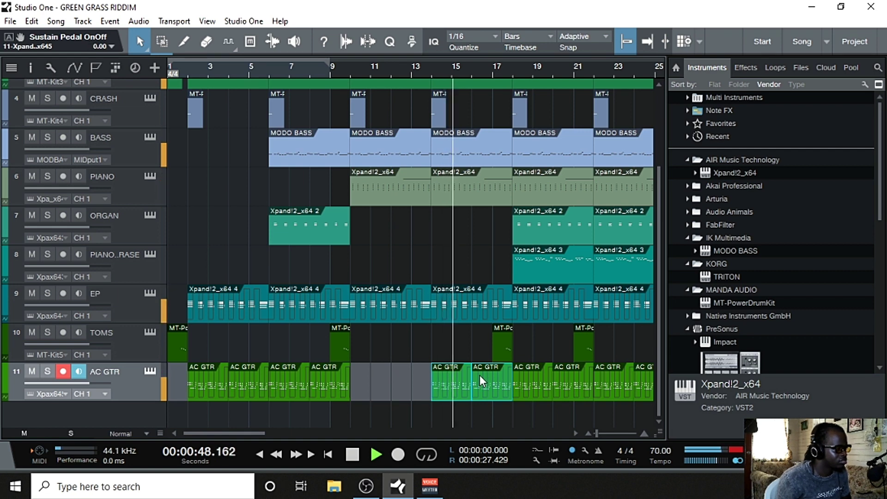
{"action": "right_click", "coordinate": [480, 375]}
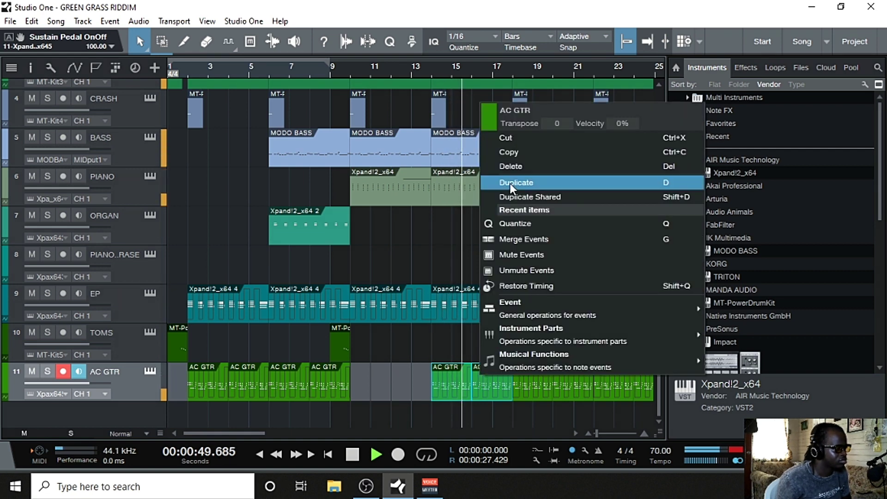
{"action": "left_click", "coordinate": [514, 160]}
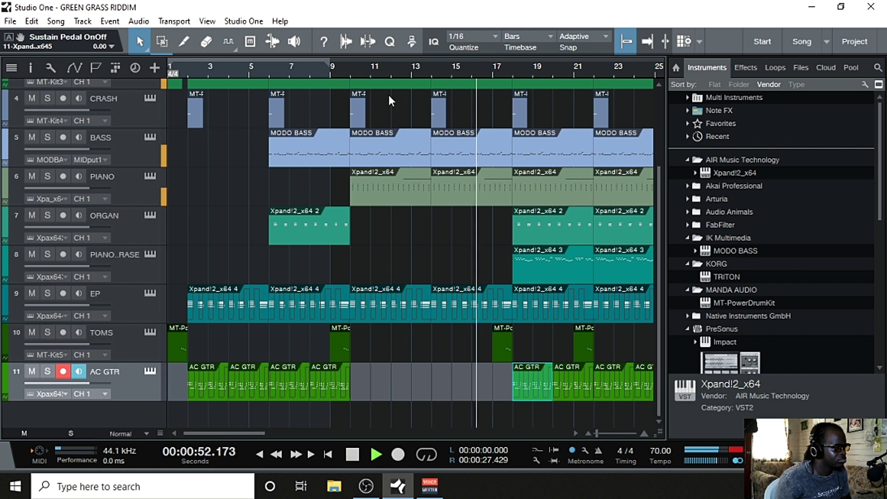
Step: Replay the song from about bar 11 and delete the CRASH clip at bar 14
{"action": "left_click", "coordinate": [370, 73]}
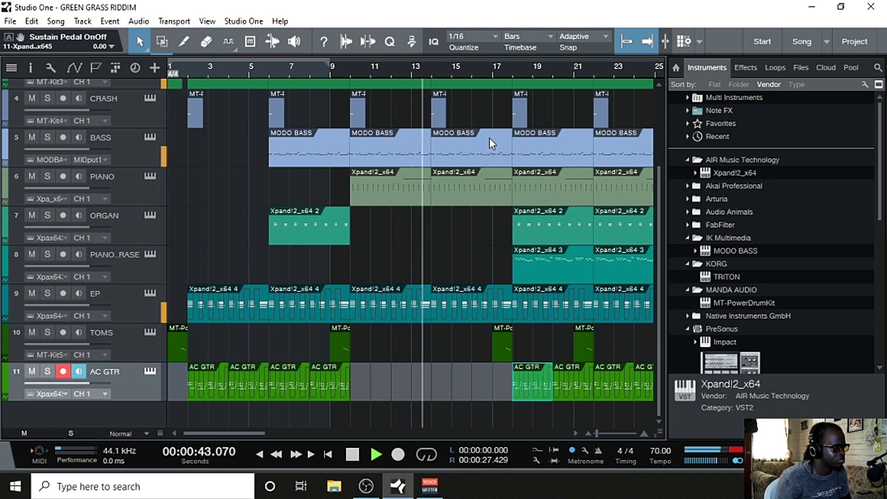
{"action": "right_click", "coordinate": [441, 112]}
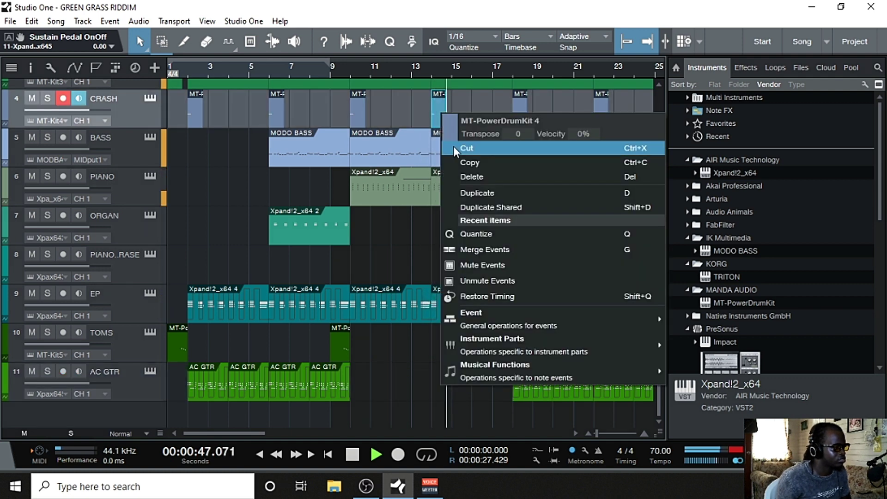
{"action": "left_click", "coordinate": [476, 173]}
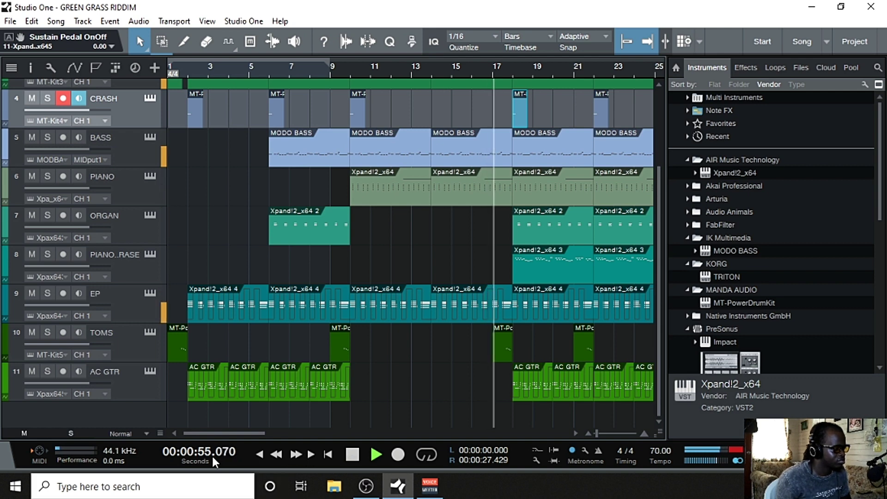
Step: Delete the four AC GTR clips spanning bars 18 to 26
{"action": "left_click_drag", "start_coordinate": [218, 434], "coordinate": [264, 445]}
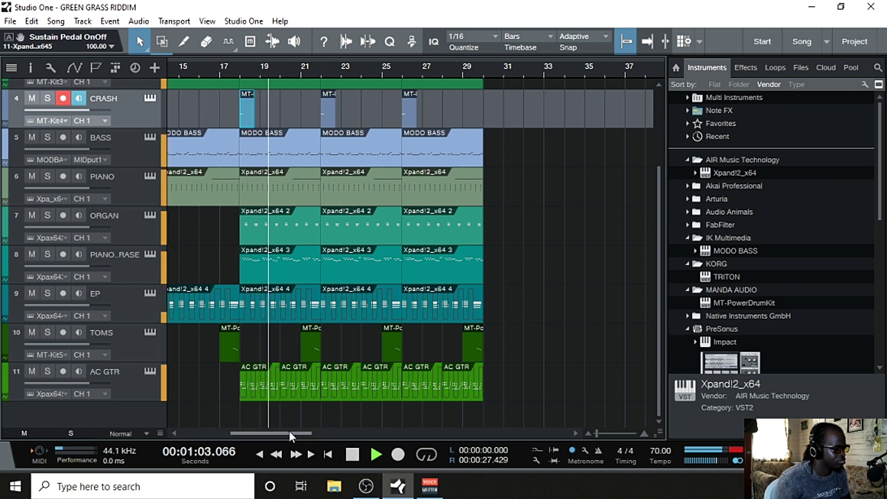
{"action": "left_click_drag", "start_coordinate": [290, 433], "coordinate": [275, 432]}
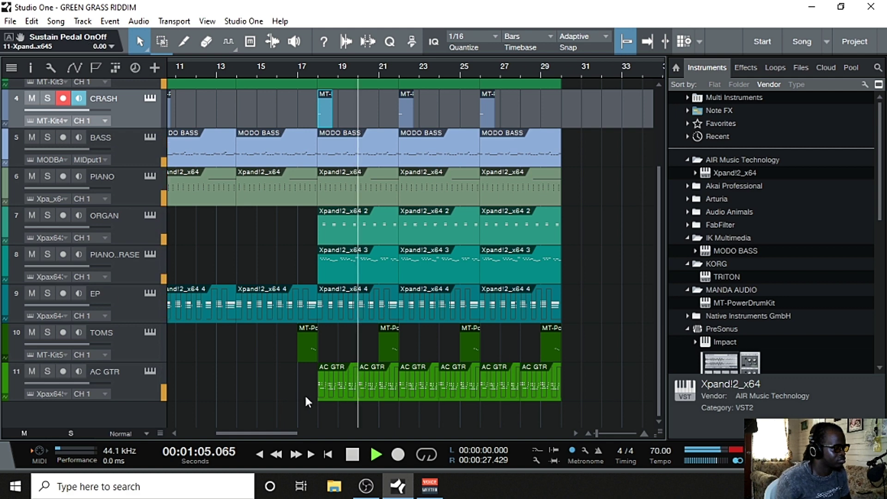
{"action": "left_click_drag", "start_coordinate": [298, 390], "coordinate": [436, 406]}
{"action": "right_click", "coordinate": [436, 386]}
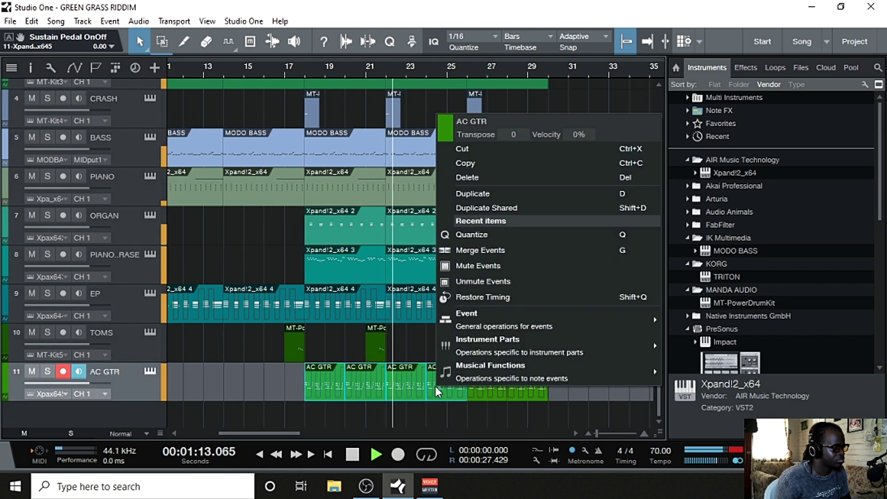
{"action": "left_click", "coordinate": [466, 180]}
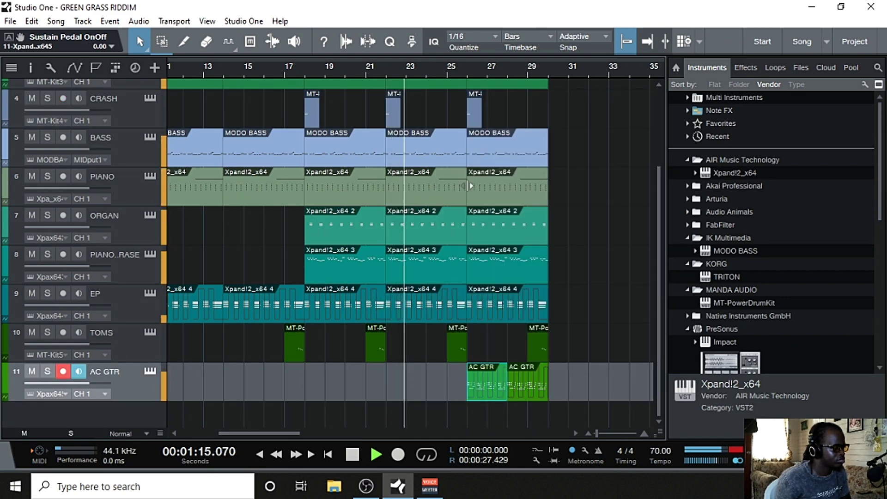
Step: Stop playback and duplicate the clips of all tracks at bars 26 to 30 four times to extend the song
{"action": "key", "text": "space"}
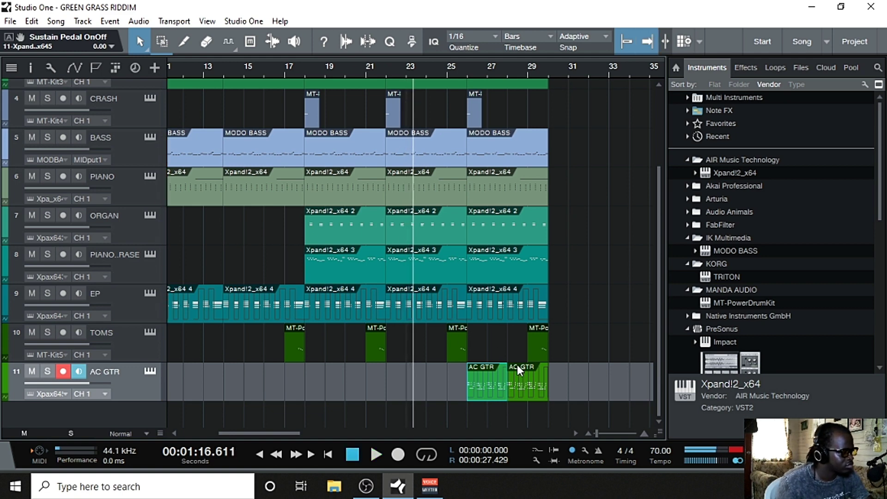
{"action": "left_click_drag", "start_coordinate": [492, 417], "coordinate": [586, 134]}
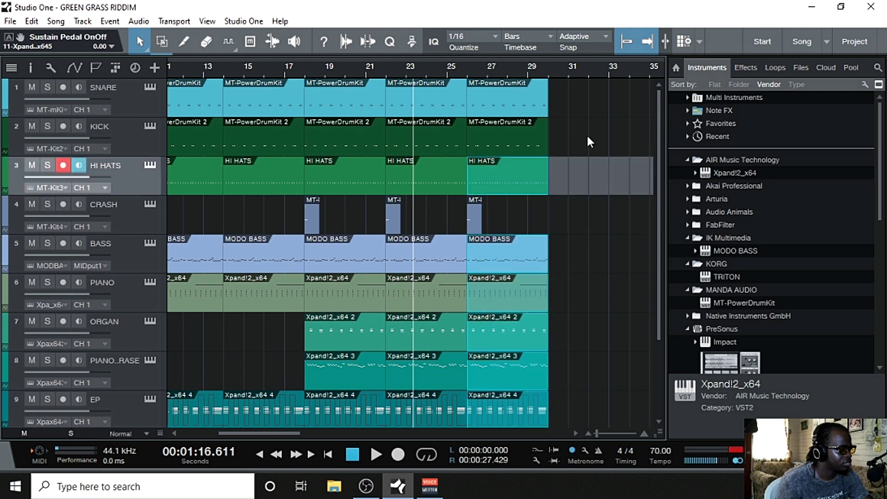
{"action": "left_click_drag", "start_coordinate": [570, 96], "coordinate": [474, 493]}
{"action": "key", "text": "d"}
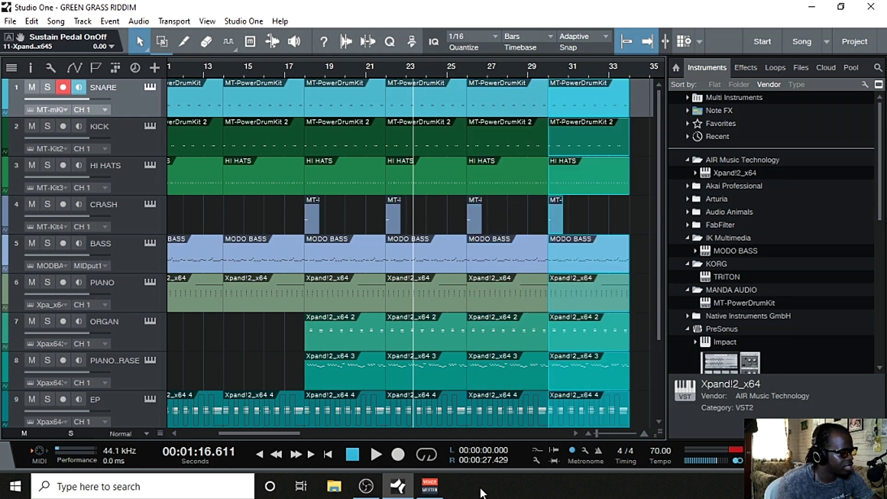
{"action": "key", "text": "d"}
{"action": "key", "text": "d"}
{"action": "key", "text": "d"}
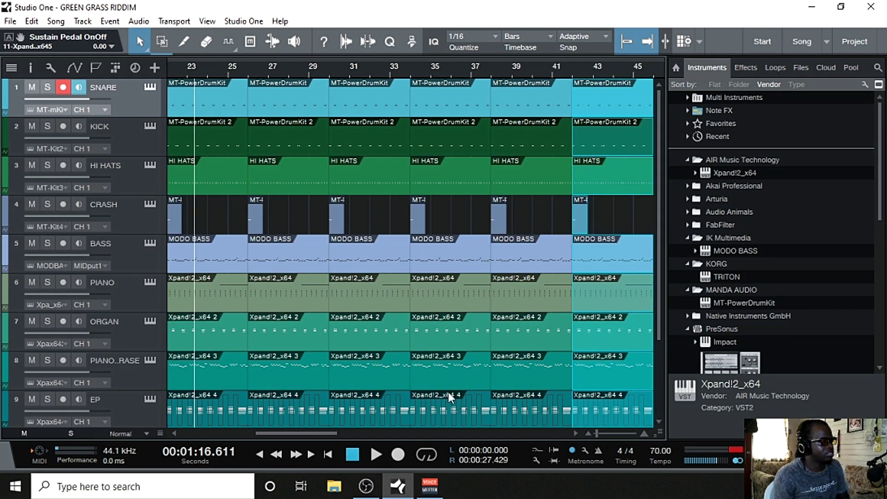
Step: Play the opening bars from the song's start, then stop and return to the beginning
{"action": "left_click_drag", "start_coordinate": [330, 433], "coordinate": [227, 453]}
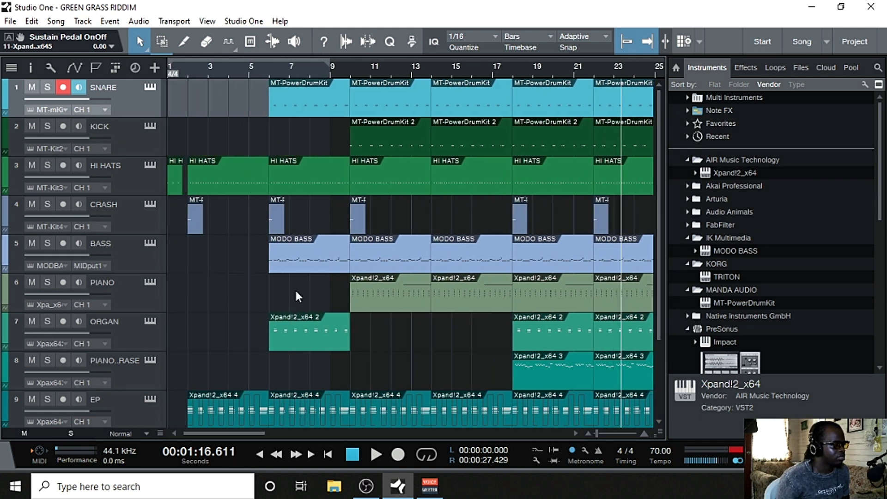
{"action": "left_click", "coordinate": [351, 461]}
{"action": "left_click", "coordinate": [374, 457]}
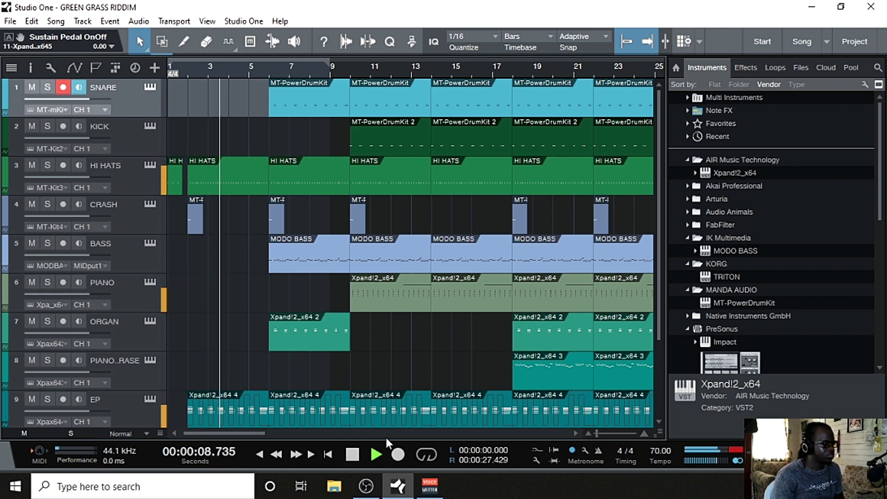
{"action": "left_click", "coordinate": [350, 459]}
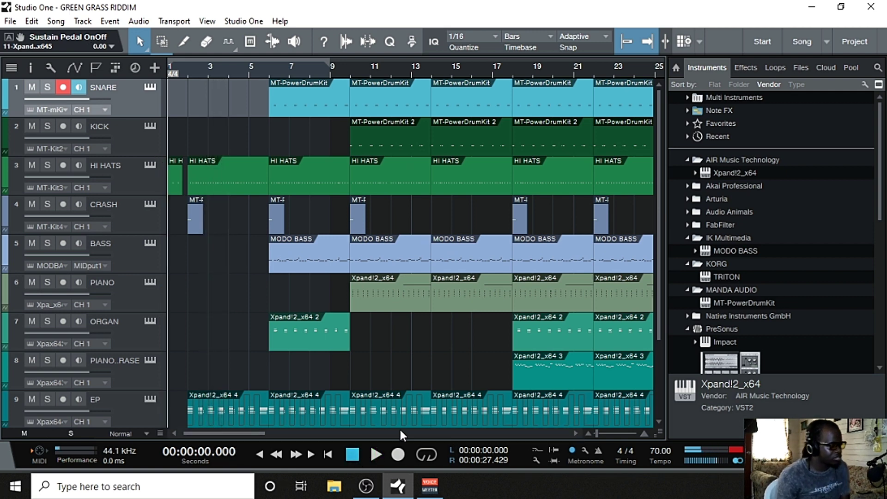
Step: Select the PIANO track for live playing and run the song's intro from the start twice
{"action": "left_click", "coordinate": [114, 289]}
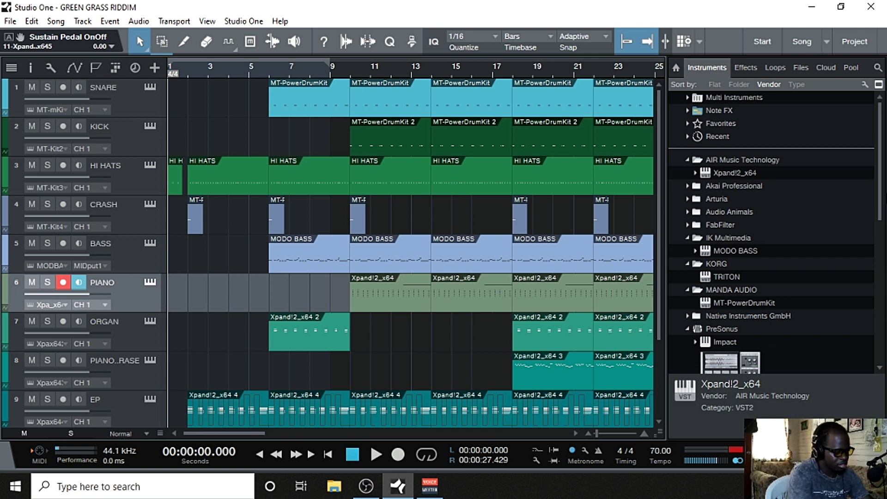
{"action": "key", "text": "space"}
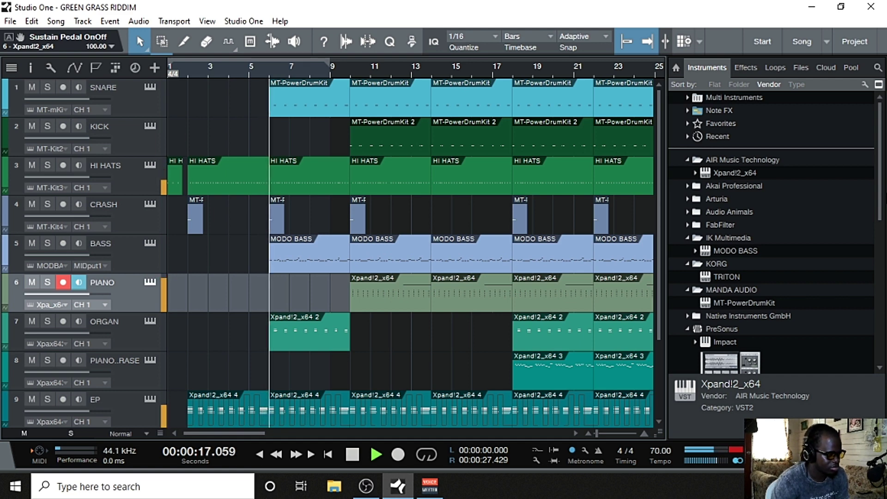
{"action": "left_click", "coordinate": [357, 457]}
{"action": "left_click", "coordinate": [378, 455]}
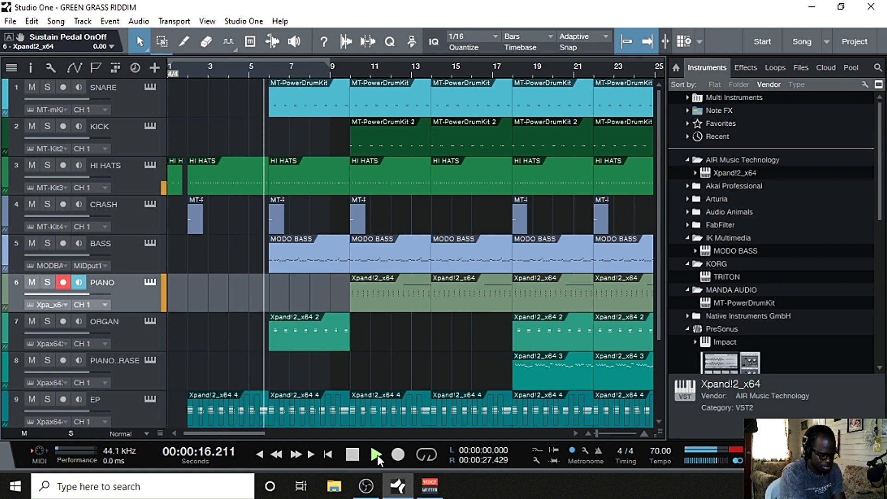
Step: Stop playback, record a live part on the PIANO track from the song's start to bar 10, and return to the start
{"action": "key", "text": "space"}
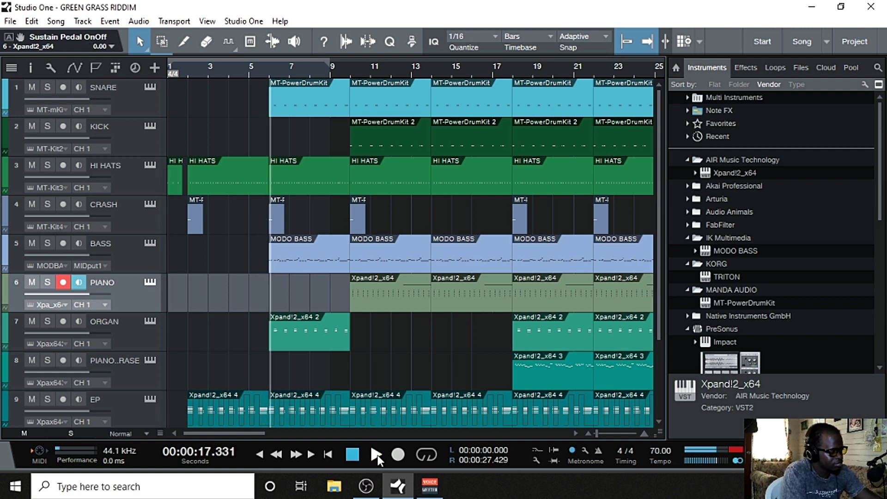
{"action": "left_click", "coordinate": [351, 458]}
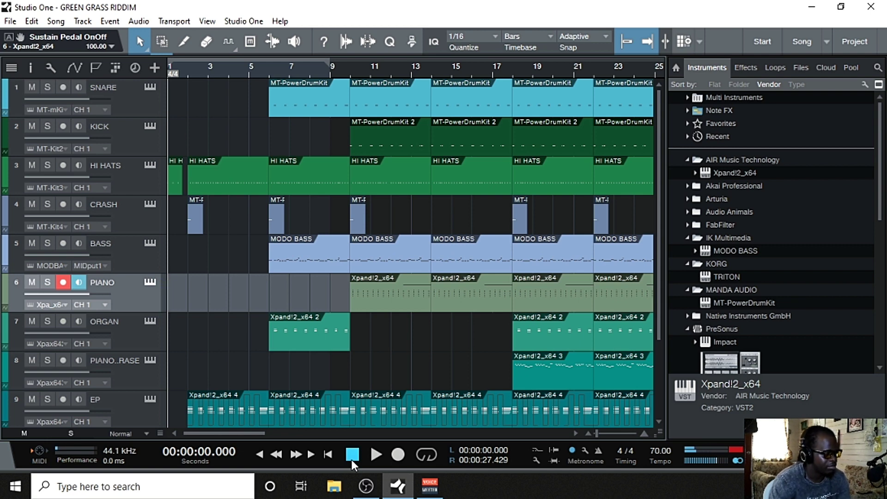
{"action": "left_click", "coordinate": [400, 454]}
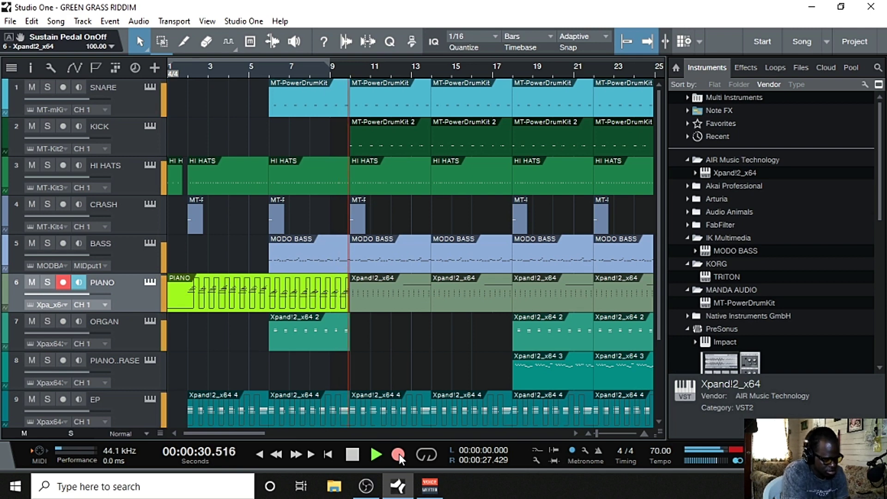
{"action": "key", "text": "space"}
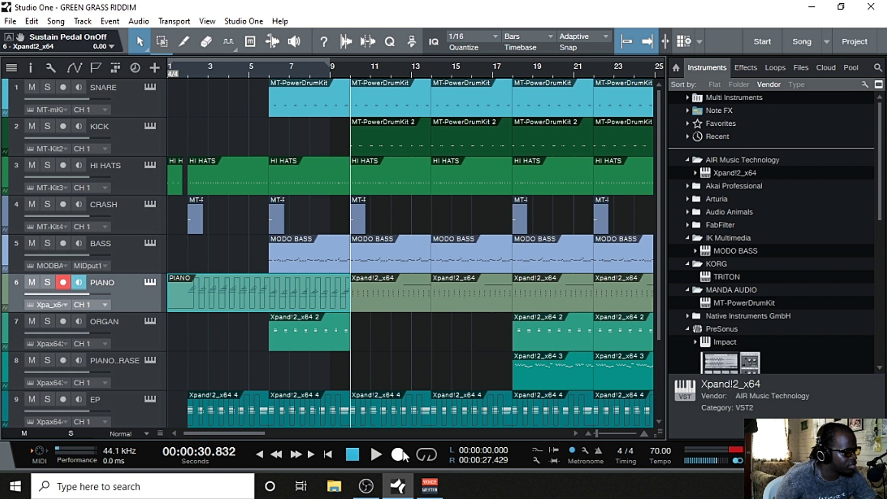
{"action": "left_click", "coordinate": [351, 455]}
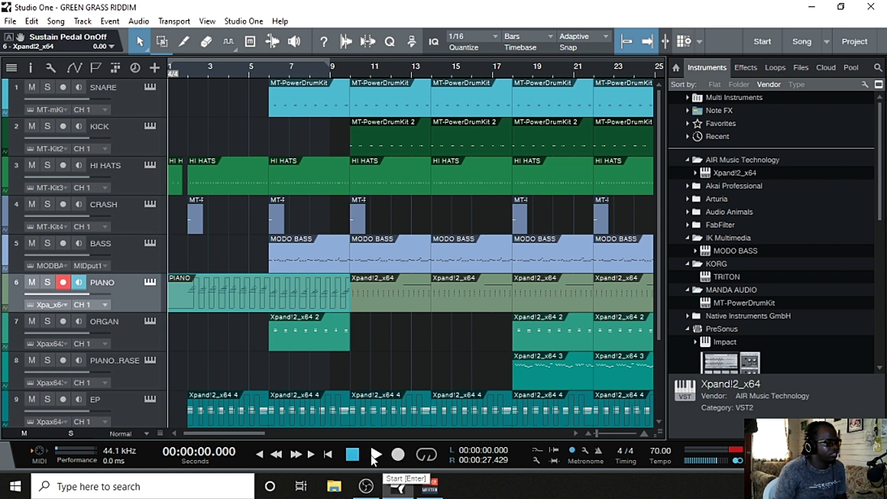
Step: During playback, split the recorded PIANO clip at bar 2 and delete the piece before it
{"action": "left_click", "coordinate": [371, 456]}
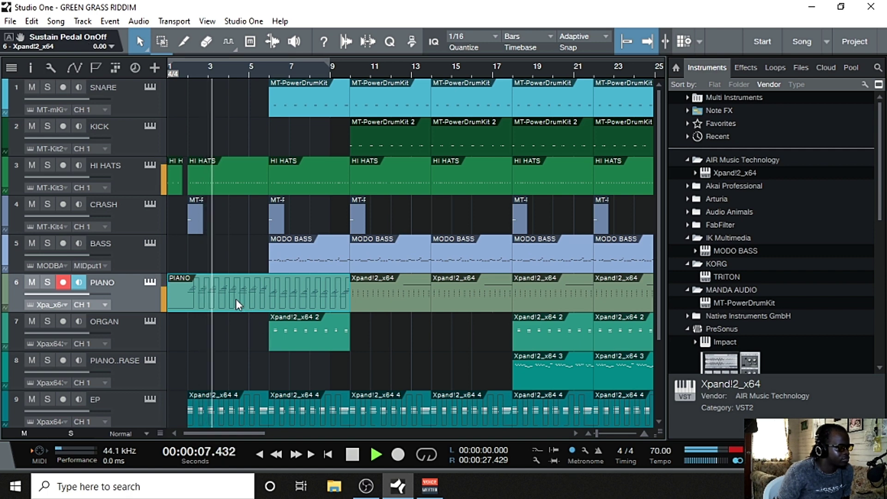
{"action": "left_click", "coordinate": [180, 42]}
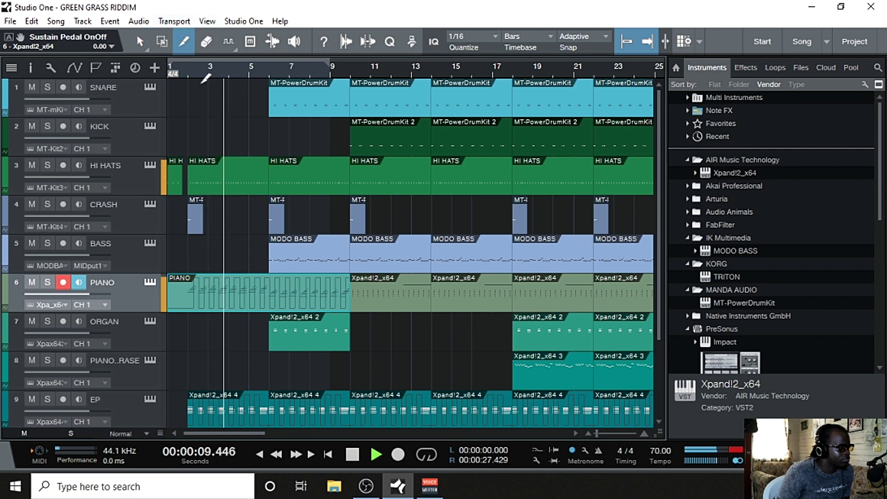
{"action": "right_click", "coordinate": [193, 293]}
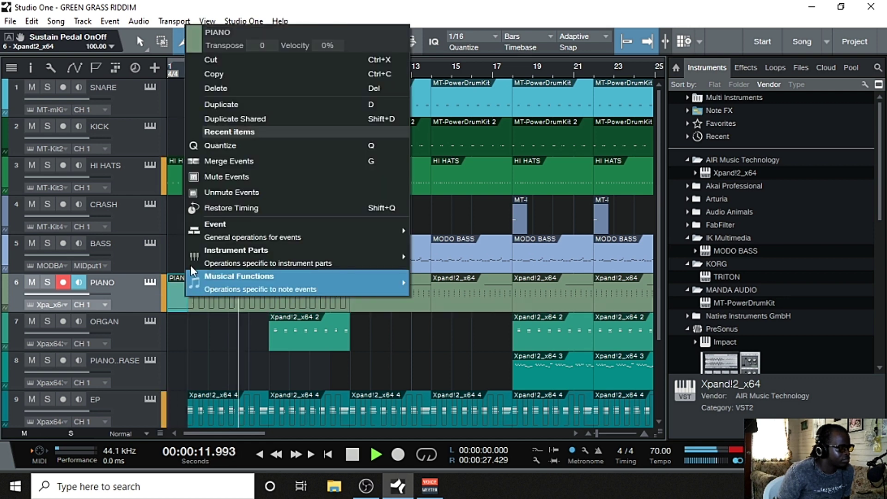
{"action": "left_click", "coordinate": [222, 89]}
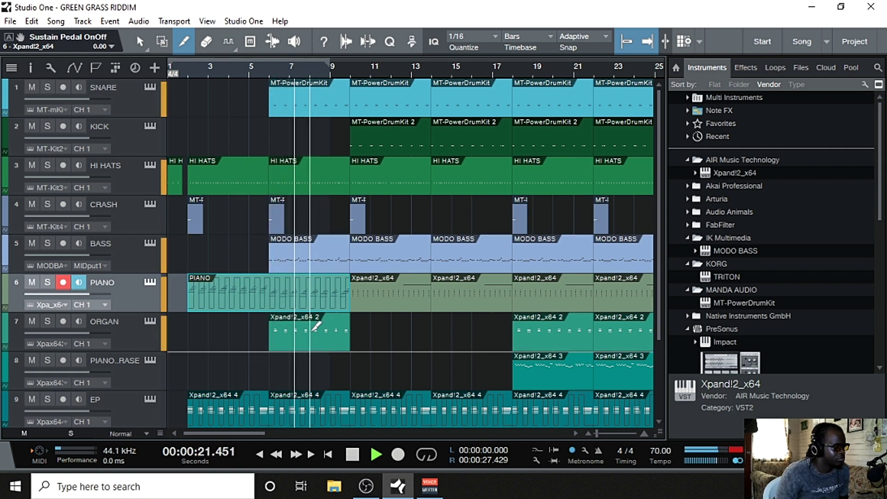
{"action": "left_click", "coordinate": [139, 42]}
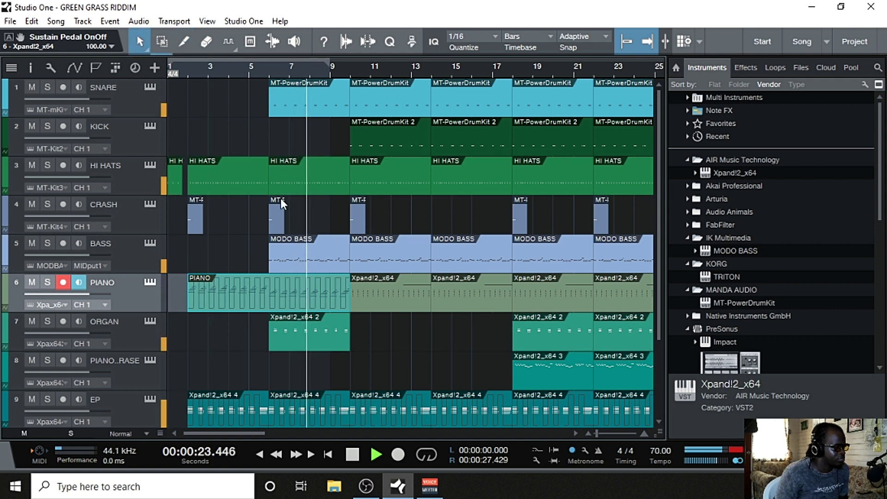
Step: Delete the ORGAN clip at bars 6 to 10, muting the track meanwhile, and stop playback
{"action": "left_click", "coordinate": [28, 319]}
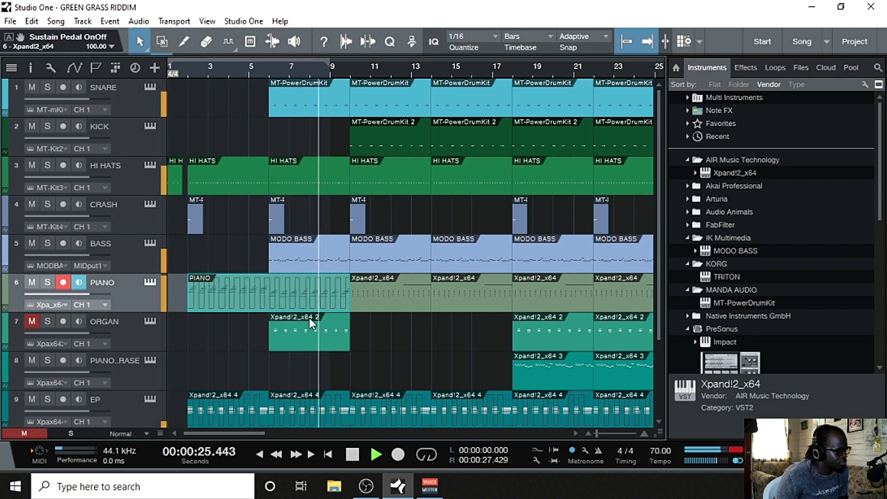
{"action": "right_click", "coordinate": [321, 337]}
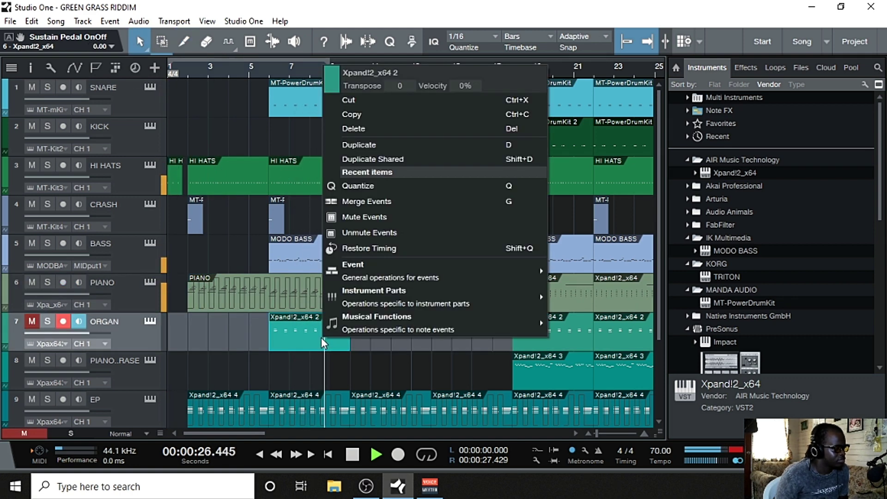
{"action": "left_click", "coordinate": [356, 129]}
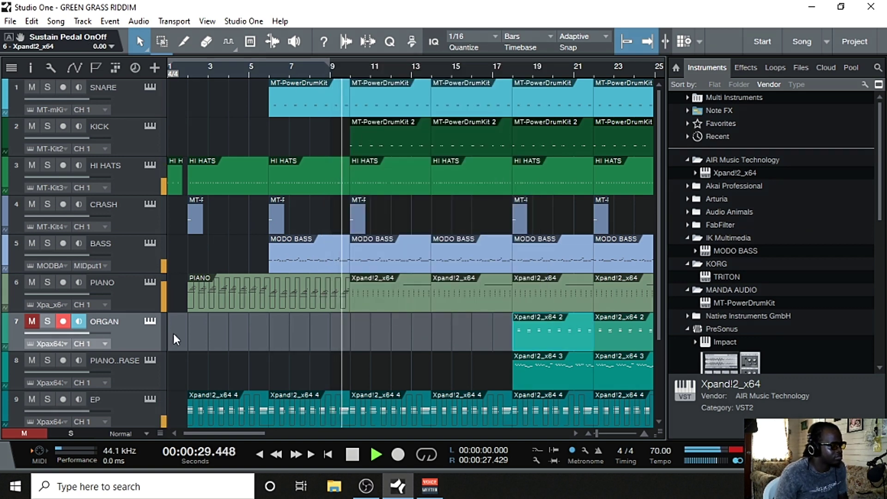
{"action": "key", "text": "space"}
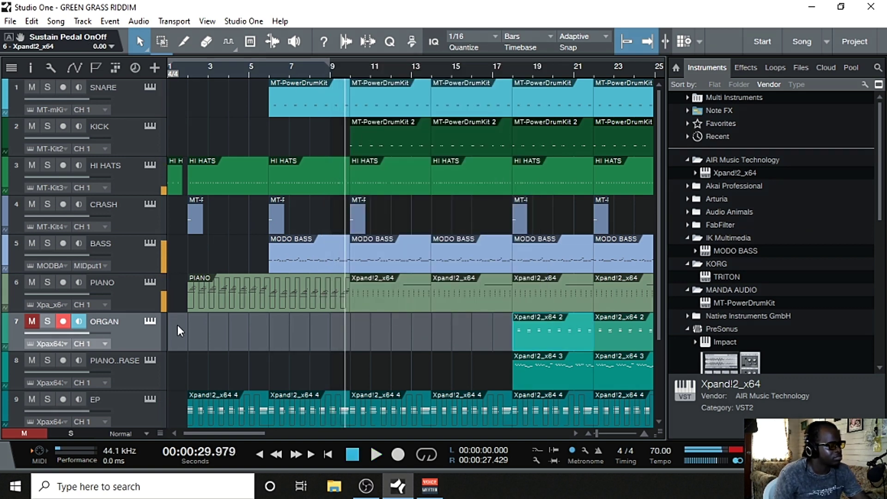
{"action": "left_click", "coordinate": [35, 319]}
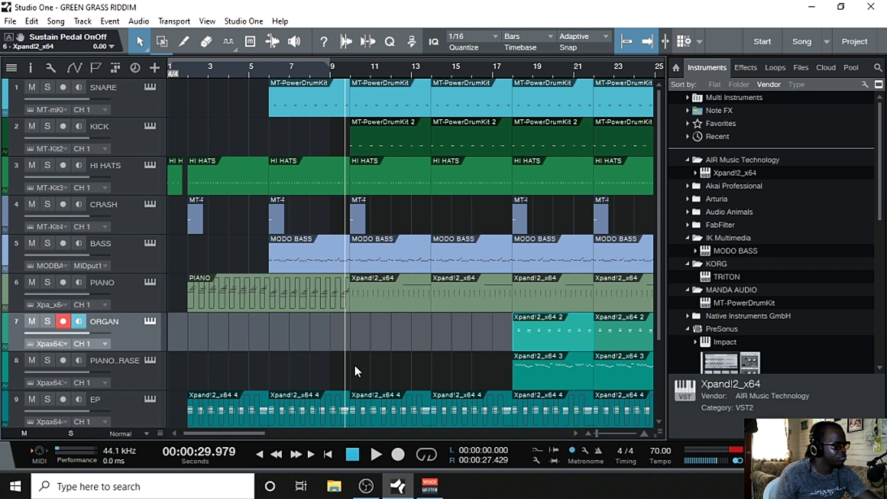
Step: Play the section from bar 6 past bar 10, then stop and return to the song's start
{"action": "left_click", "coordinate": [268, 69]}
{"action": "key", "text": "space"}
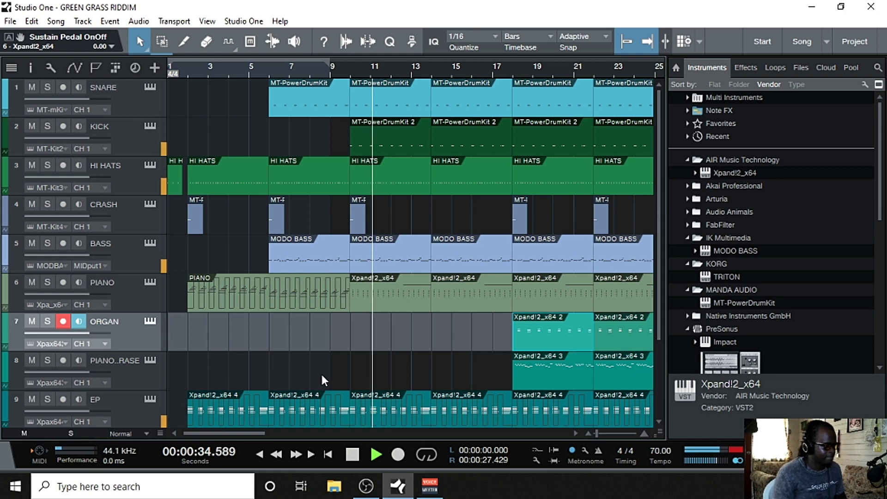
{"action": "left_click", "coordinate": [351, 455]}
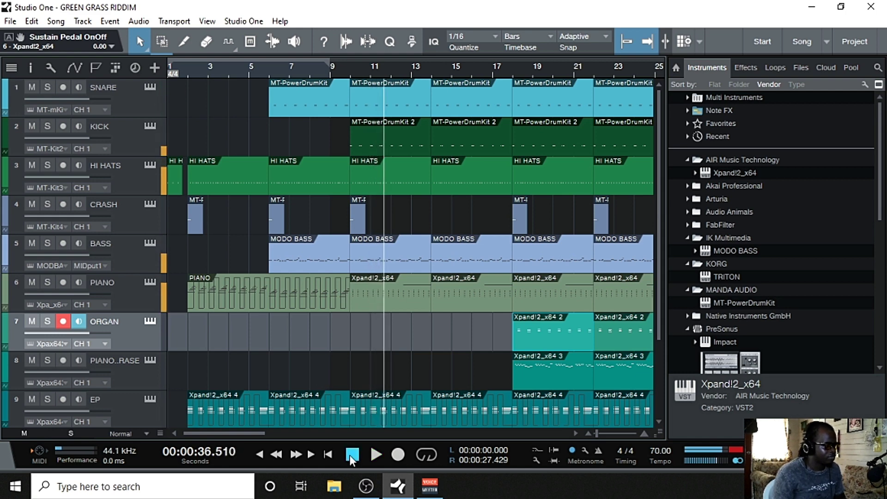
{"action": "left_click", "coordinate": [352, 454]}
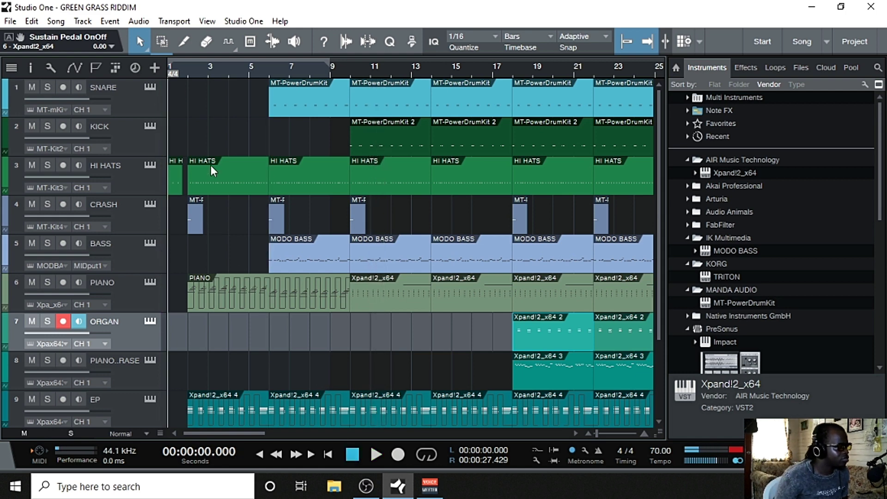
Step: Delete the BASS track's MODO BASS clip at bars 6 to 10
{"action": "left_click", "coordinate": [124, 248]}
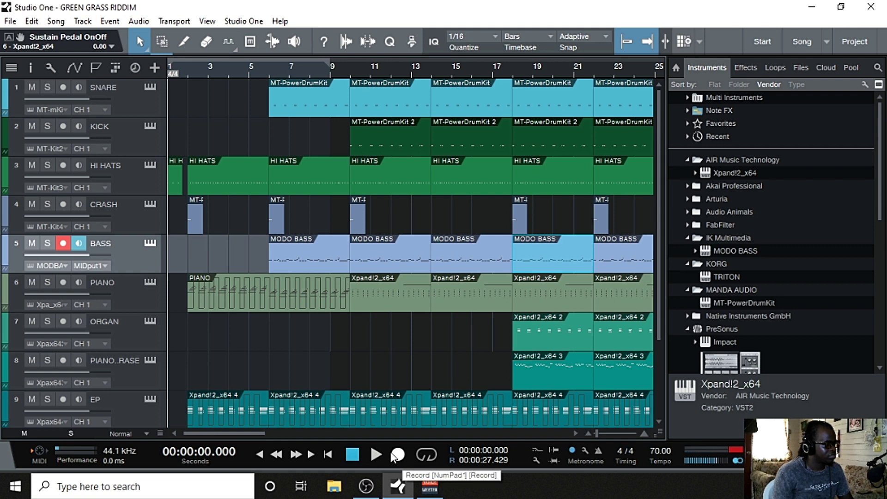
{"action": "right_click", "coordinate": [312, 249]}
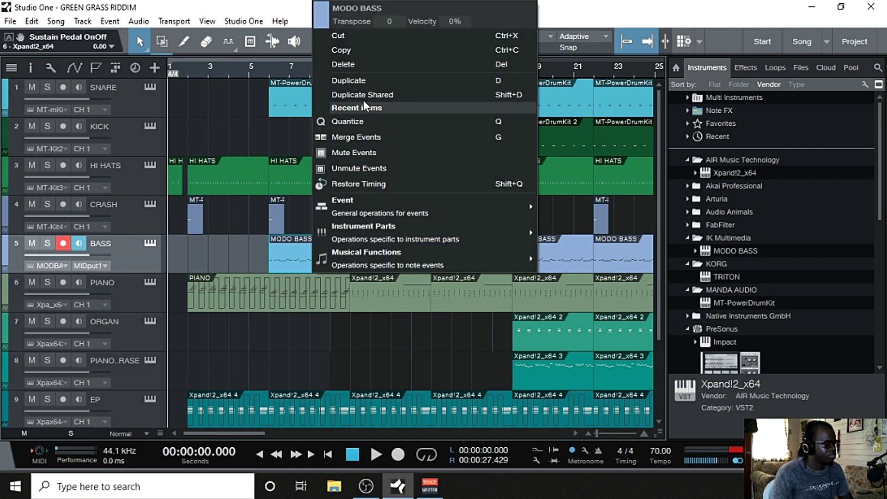
{"action": "left_click", "coordinate": [366, 67]}
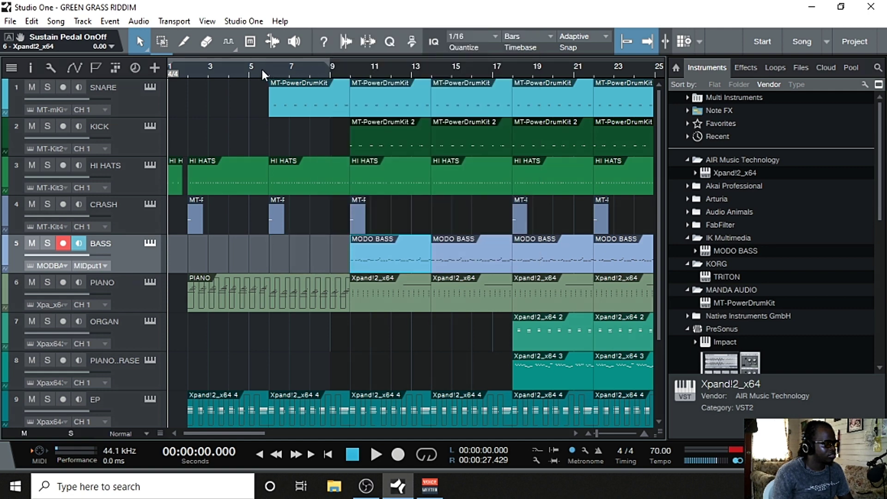
Step: Record a new live part on the BASS track from bar 6 to bar 10 and return to the song's start
{"action": "left_click", "coordinate": [265, 68]}
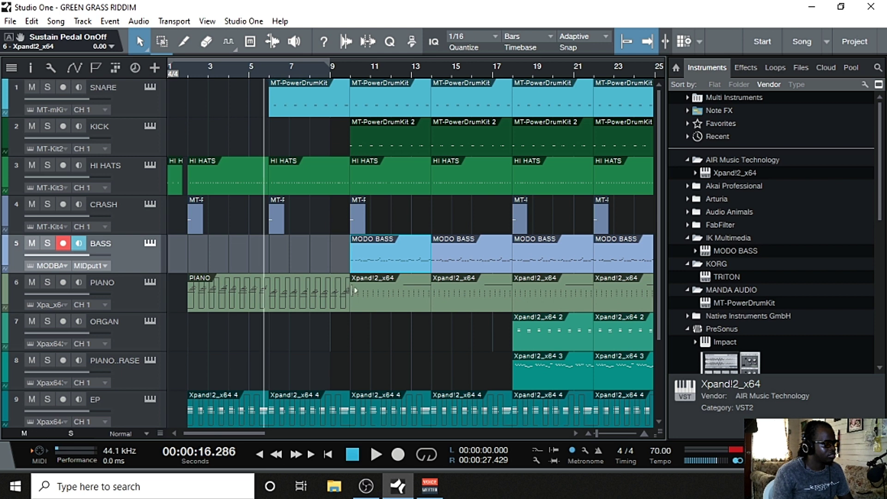
{"action": "left_click", "coordinate": [269, 68]}
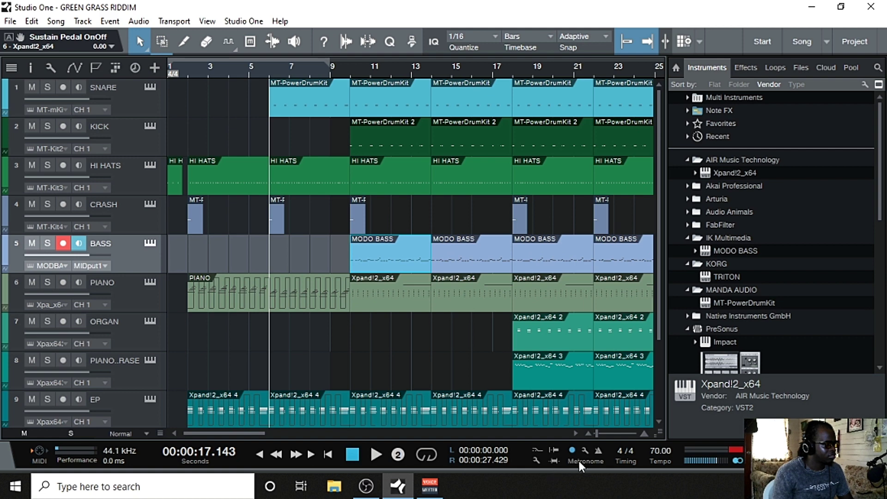
{"action": "key", "text": "KP_Multiply"}
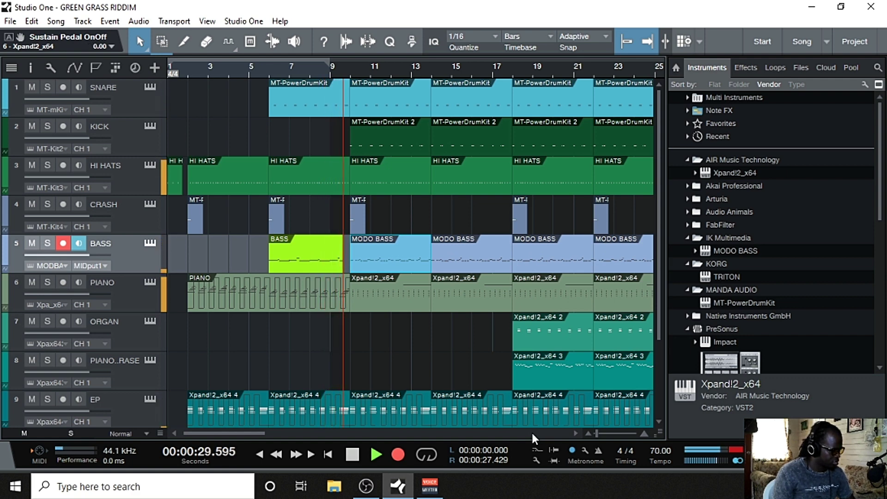
{"action": "left_click", "coordinate": [351, 454]}
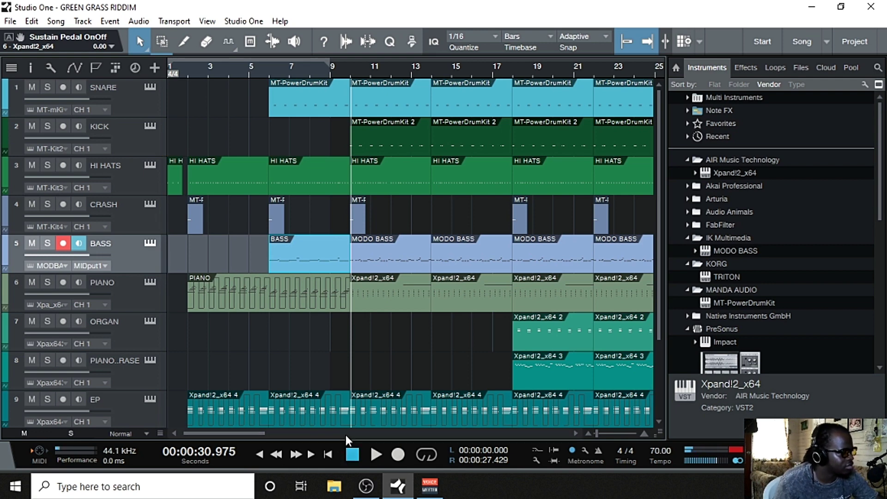
{"action": "left_click", "coordinate": [354, 458]}
{"action": "left_click", "coordinate": [355, 459]}
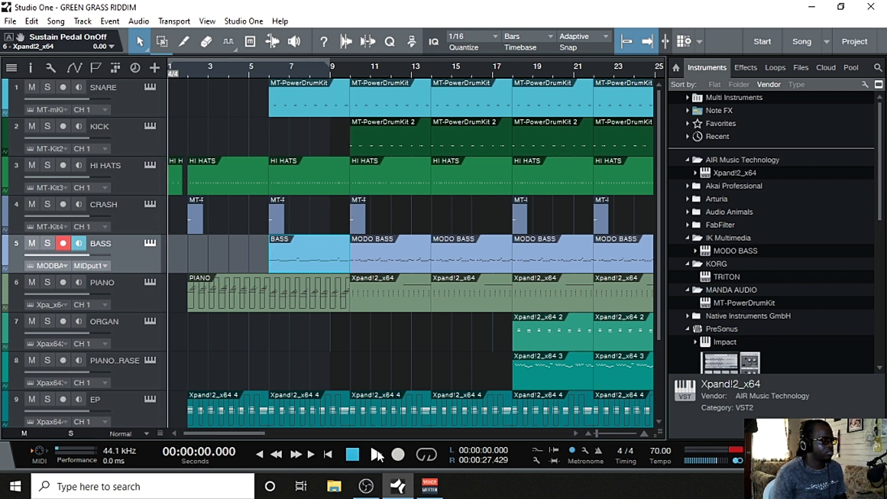
Step: Play the song's opening, skip to just before bar 6 to hear the new bass, and stop at the start
{"action": "left_click", "coordinate": [377, 455]}
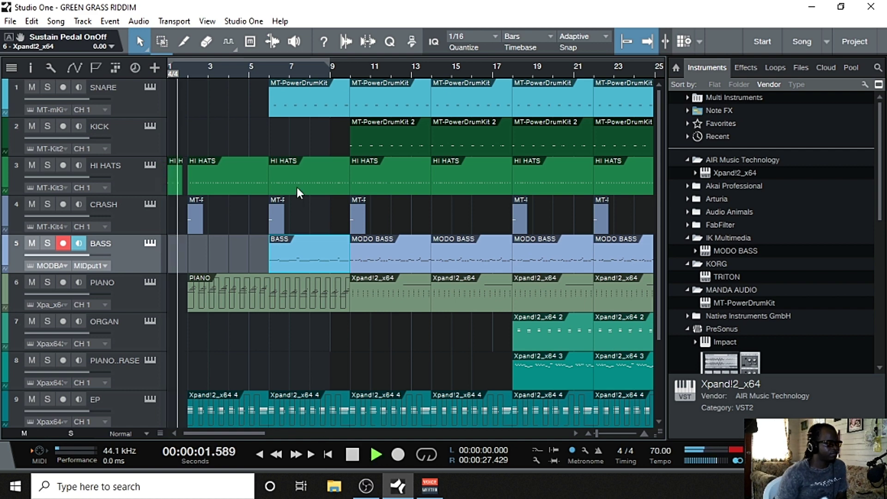
{"action": "left_click", "coordinate": [261, 72]}
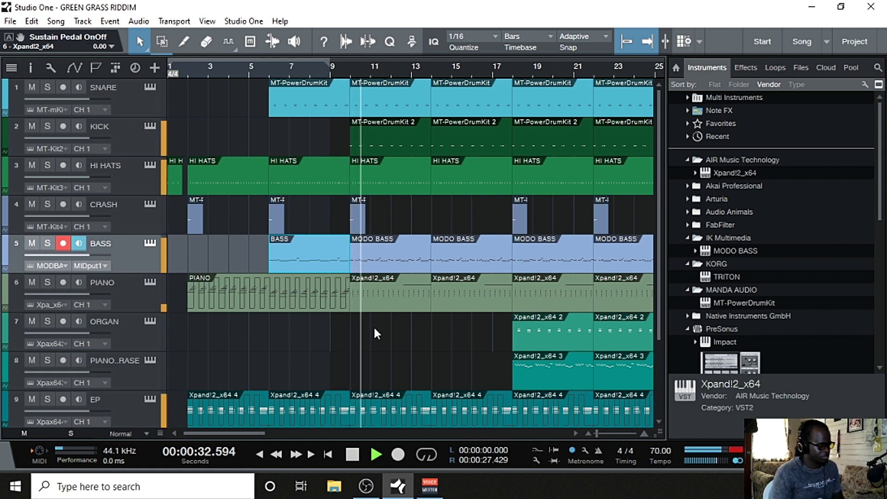
{"action": "left_click", "coordinate": [350, 456]}
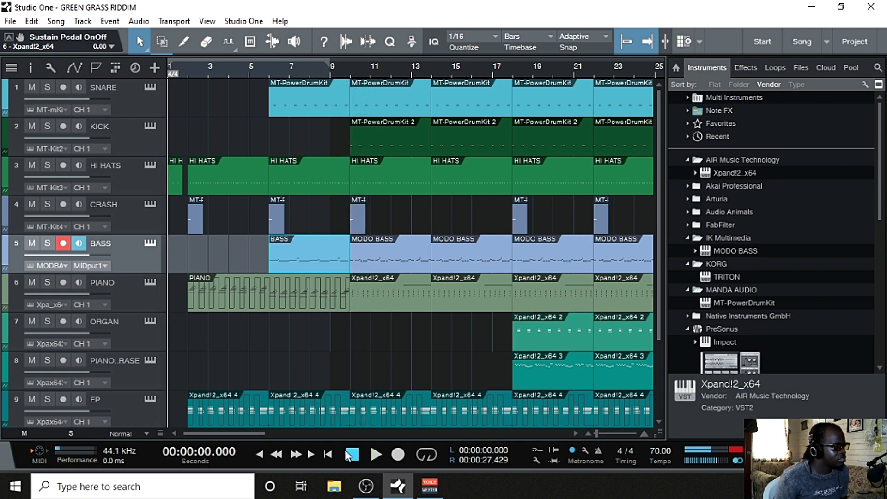
Step: Trim the start of the TOMS clip in bar 9 to just before beat 9.4, keeping only the fill before bar 10
{"action": "scroll", "coordinate": [289, 329], "scroll_direction": "down", "scroll_amount": 3}
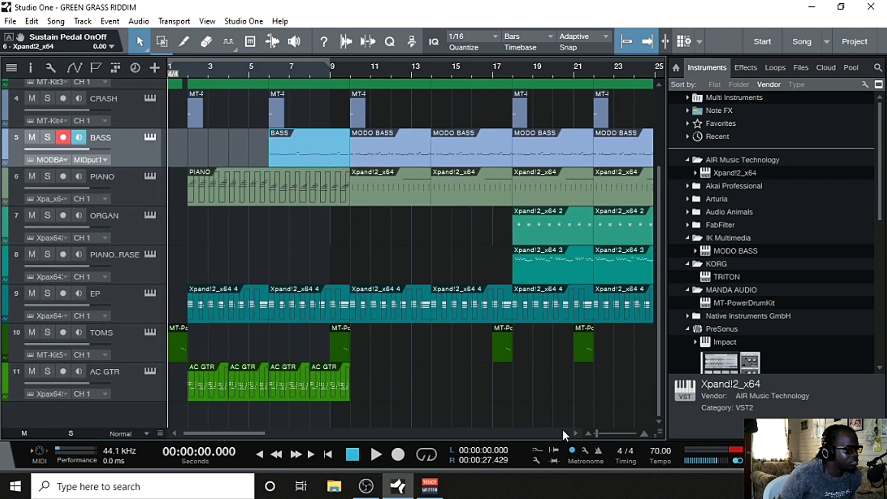
{"action": "left_click_drag", "start_coordinate": [597, 428], "coordinate": [599, 429]}
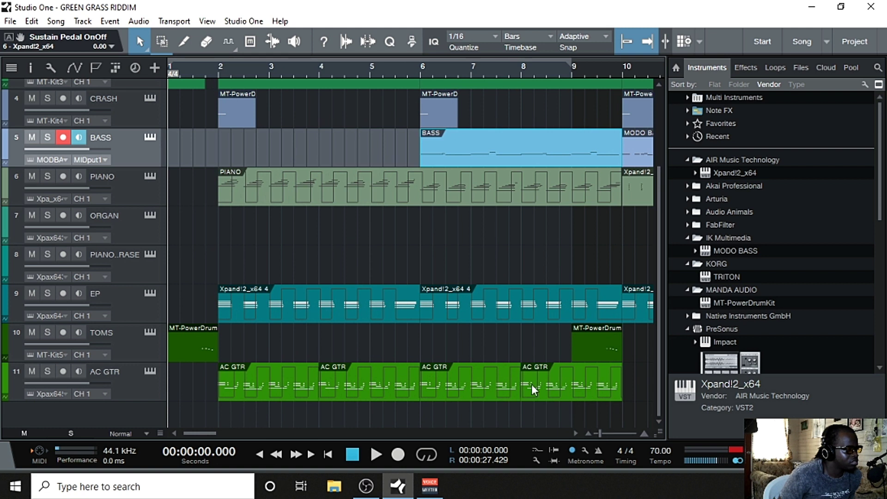
{"action": "mouse_move", "coordinate": [573, 349]}
{"action": "left_mouse_down"}
{"action": "mouse_move", "coordinate": [597, 349]}
{"action": "mouse_move", "coordinate": [590, 352]}
{"action": "left_mouse_up"}
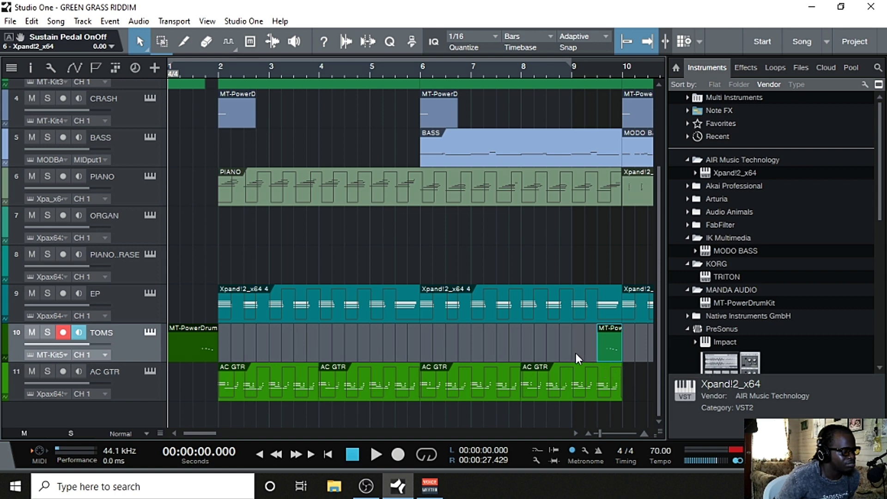
{"action": "scroll", "coordinate": [602, 433], "scroll_direction": "up", "scroll_amount": 5}
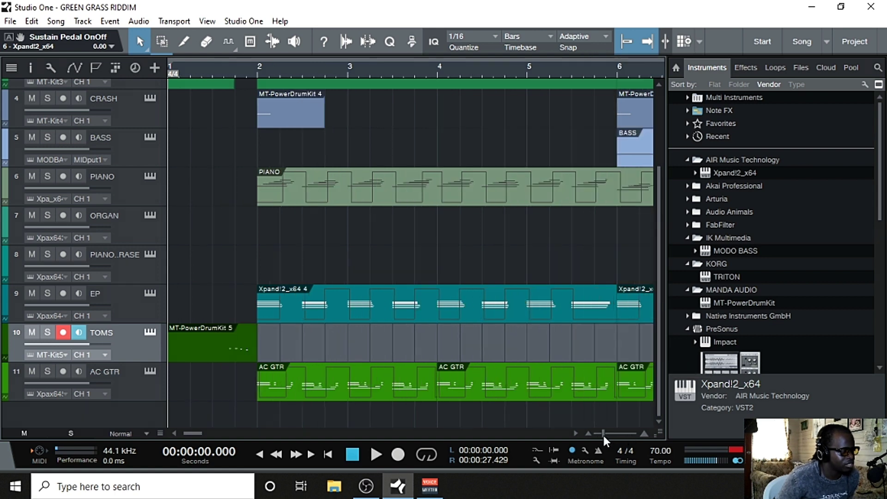
{"action": "left_click_drag", "start_coordinate": [190, 434], "coordinate": [215, 434]}
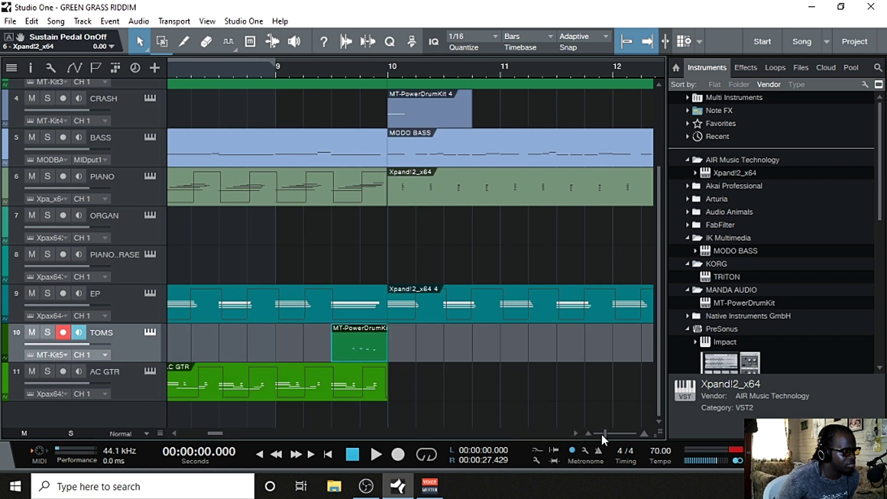
{"action": "scroll", "coordinate": [604, 434], "scroll_direction": "up", "scroll_amount": 3}
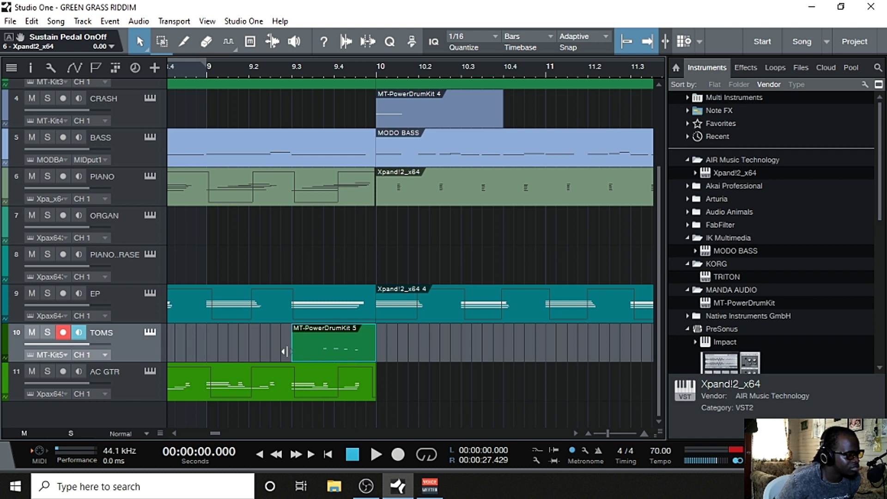
{"action": "left_click_drag", "start_coordinate": [284, 352], "coordinate": [323, 356]}
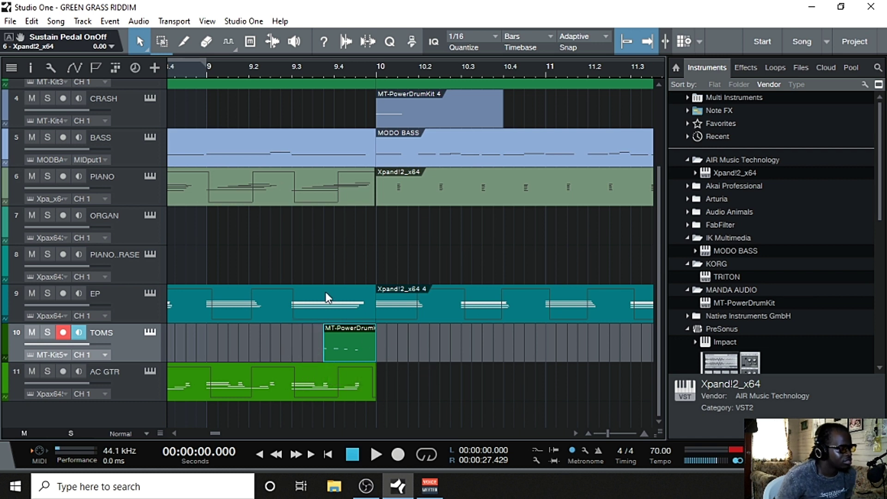
Step: Play the tom fill twice from beat 9.3 up to about bar 10
{"action": "left_click", "coordinate": [290, 73]}
{"action": "key", "text": "space"}
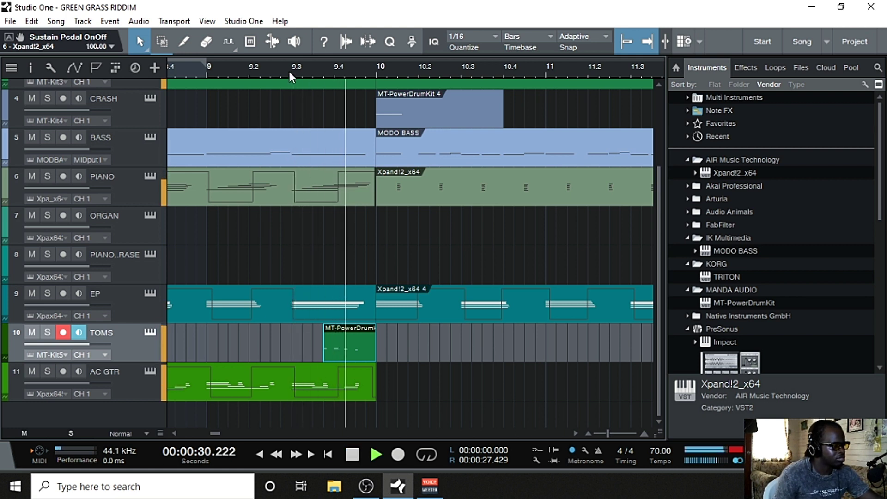
{"action": "key", "text": "space"}
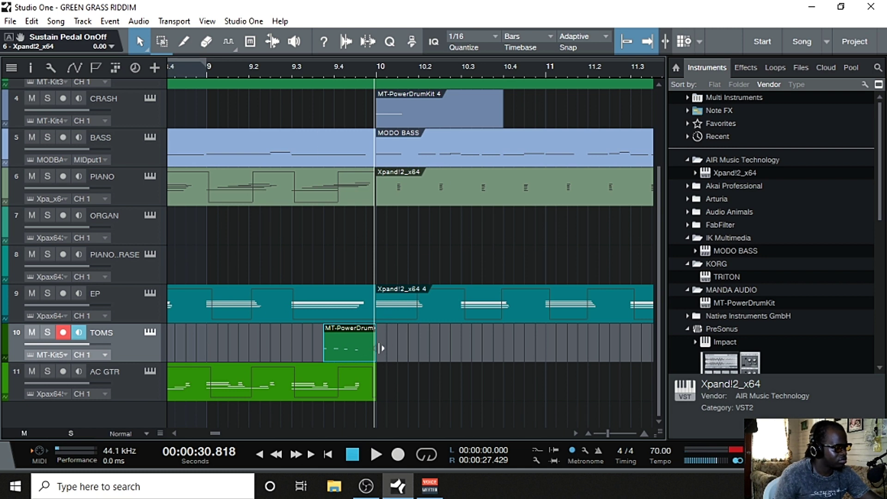
{"action": "left_click", "coordinate": [290, 71]}
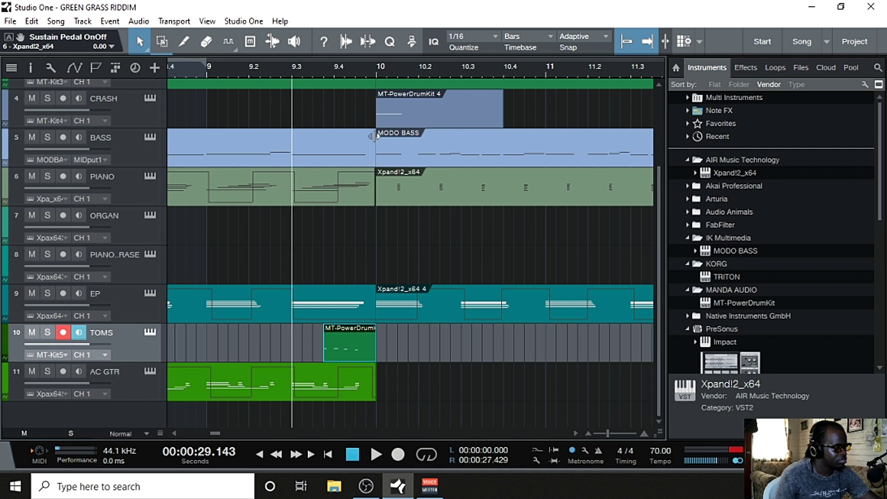
{"action": "key", "text": "space"}
{"action": "key", "text": "space"}
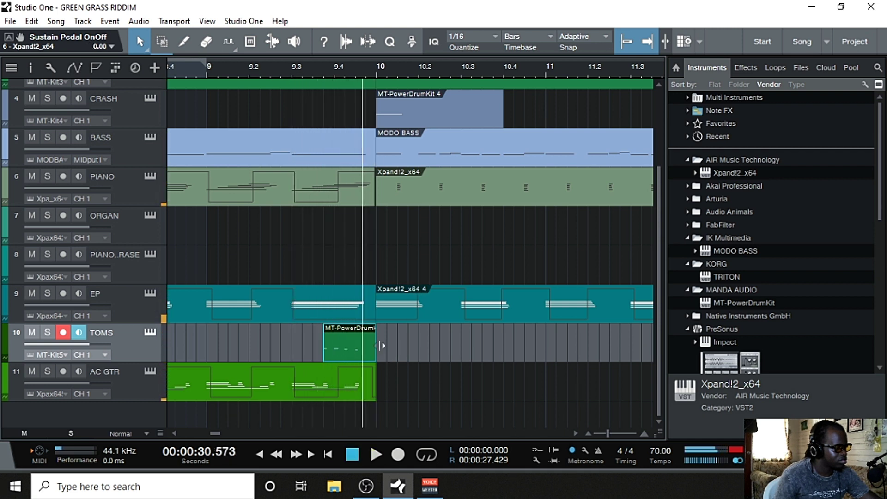
Step: Trim the end of the TOMS fill clip to just before bar 10, duplicate it, and place the copy directly before the original
{"action": "left_click_drag", "start_coordinate": [375, 354], "coordinate": [357, 354]}
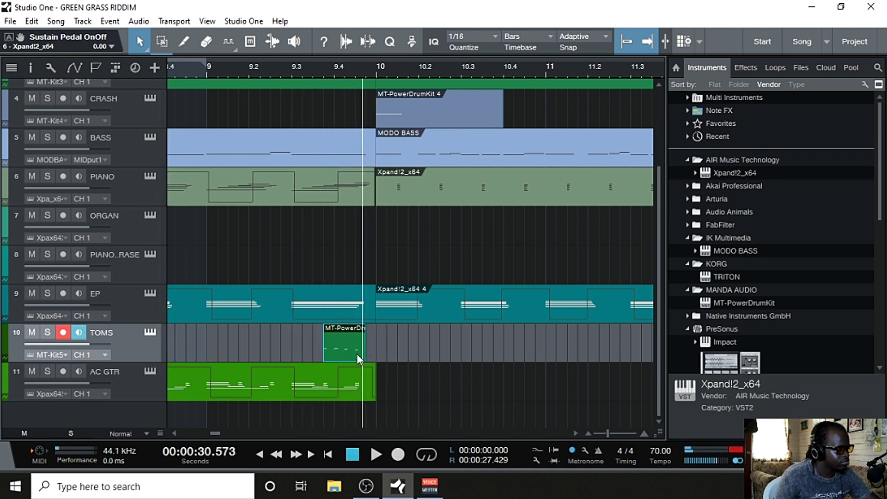
{"action": "key", "text": "d"}
{"action": "left_click_drag", "start_coordinate": [383, 339], "coordinate": [301, 352]}
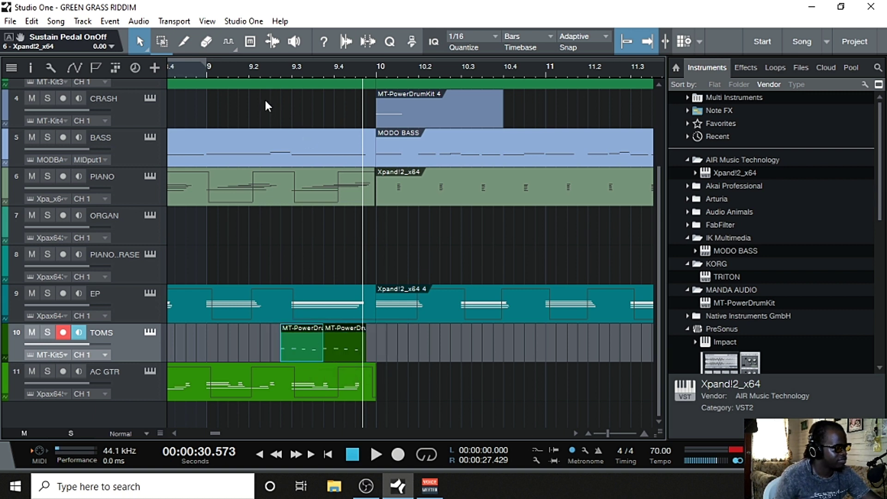
Step: Play from bar 9 past the start of bar 10 to check the doubled tom fill
{"action": "left_click", "coordinate": [217, 69]}
{"action": "key", "text": "space"}
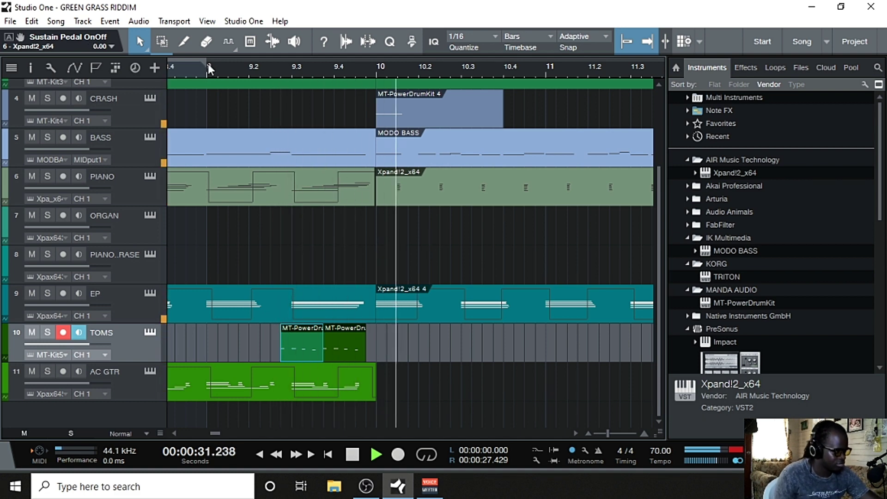
{"action": "scroll", "coordinate": [423, 370], "scroll_direction": "up", "scroll_amount": 1}
{"action": "scroll", "coordinate": [423, 371], "scroll_direction": "up", "scroll_amount": 2}
{"action": "key", "text": "space"}
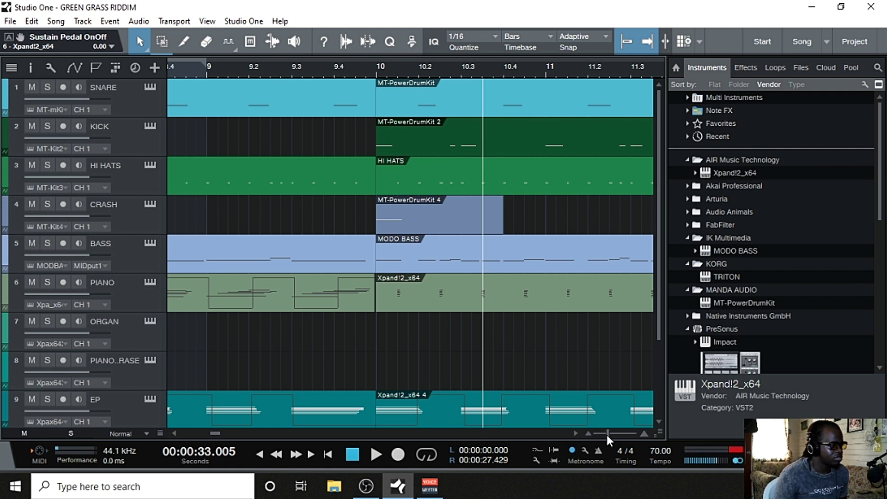
Step: Review the tracks around bars 6 to 14 and replay the transition from bar 9 into bar 10
{"action": "left_click_drag", "start_coordinate": [605, 432], "coordinate": [593, 431]}
{"action": "scroll", "coordinate": [509, 332], "scroll_direction": "down", "scroll_amount": 3}
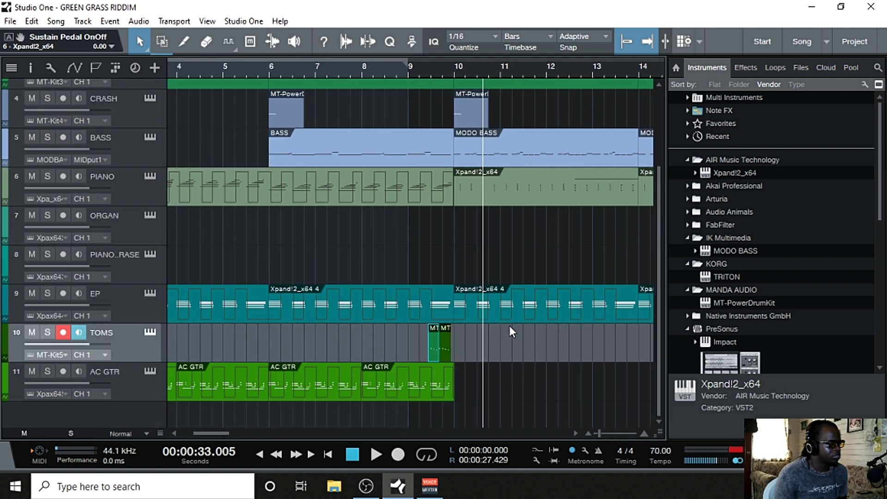
{"action": "scroll", "coordinate": [509, 331], "scroll_direction": "up", "scroll_amount": 3}
{"action": "scroll", "coordinate": [510, 332], "scroll_direction": "down", "scroll_amount": 3}
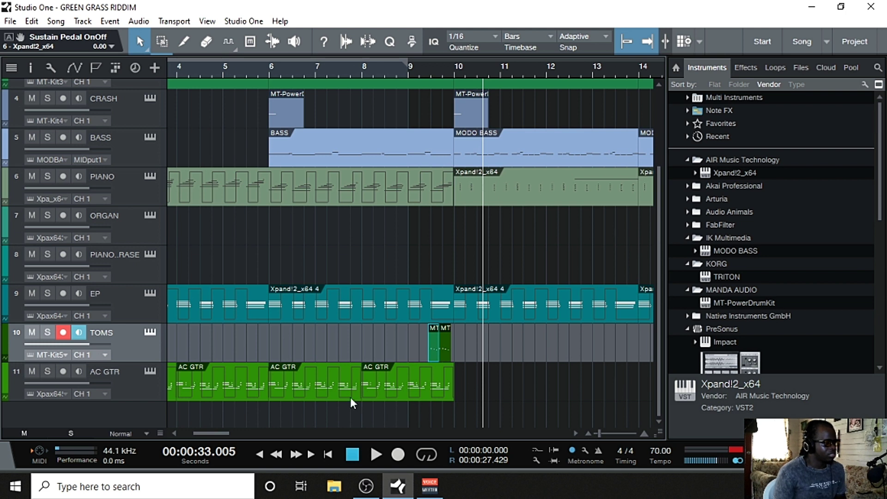
{"action": "left_click_drag", "start_coordinate": [211, 431], "coordinate": [216, 433]}
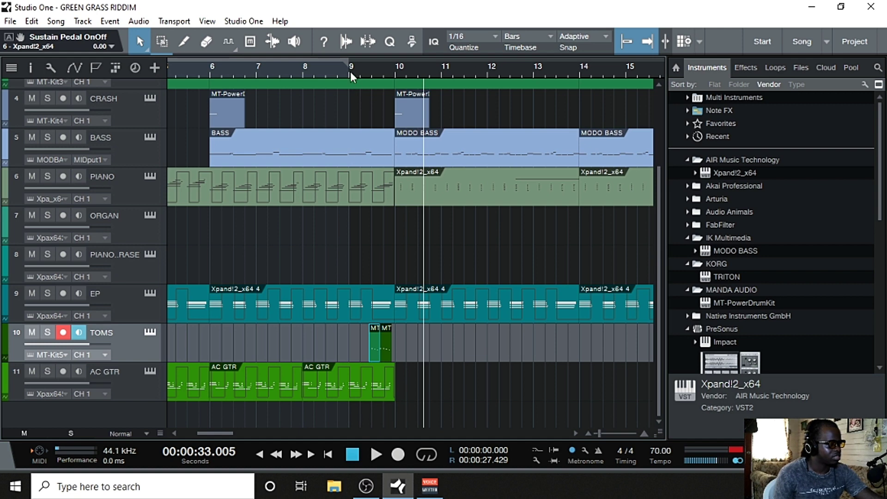
{"action": "scroll", "coordinate": [353, 179], "scroll_direction": "up", "scroll_amount": 3}
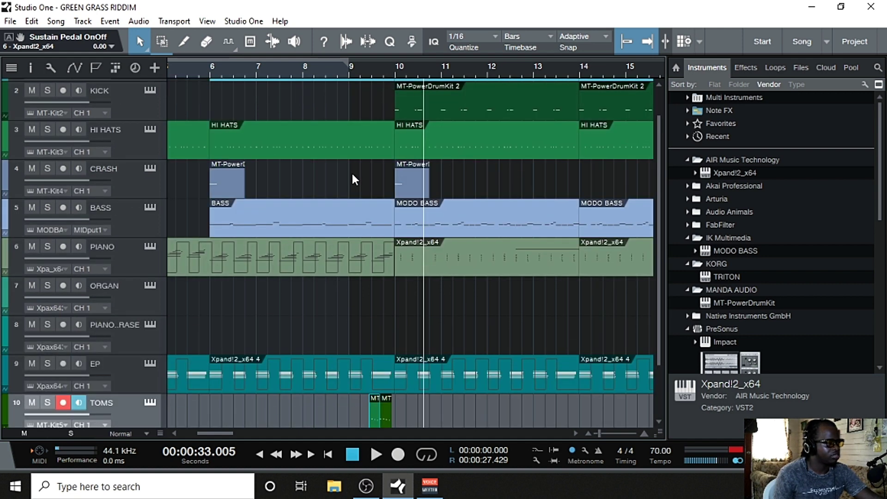
{"action": "left_click", "coordinate": [348, 73]}
{"action": "key", "text": "space"}
{"action": "scroll", "coordinate": [472, 253], "scroll_direction": "down", "scroll_amount": 3}
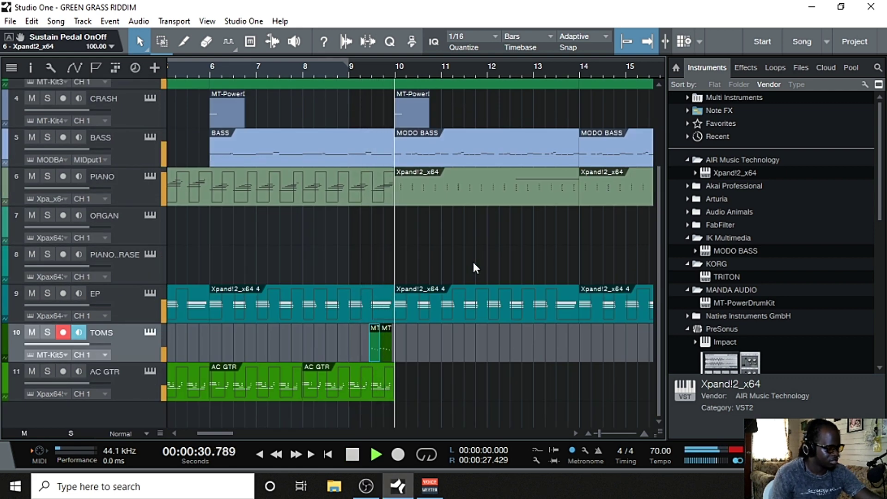
{"action": "key", "text": "space"}
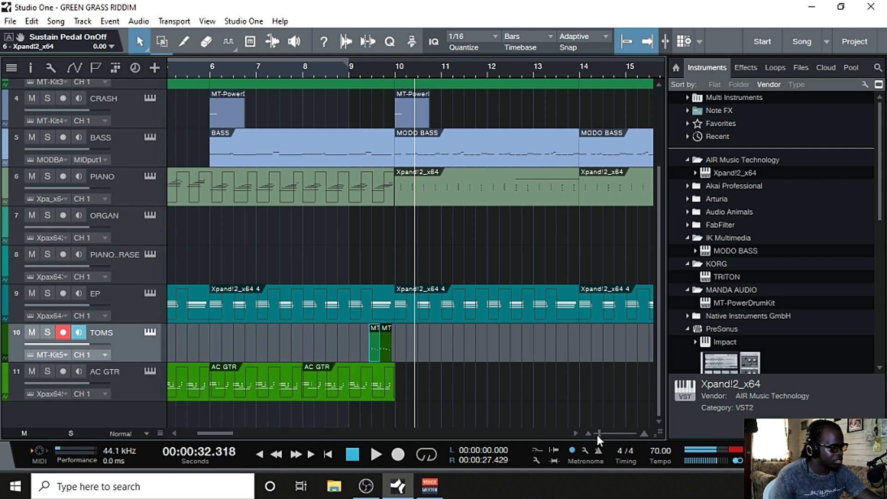
Step: Shorten the earlier TOMS clip so it starts just after beat 9.3, and play the fill up to bar 10
{"action": "left_click_drag", "start_coordinate": [599, 434], "coordinate": [607, 433]}
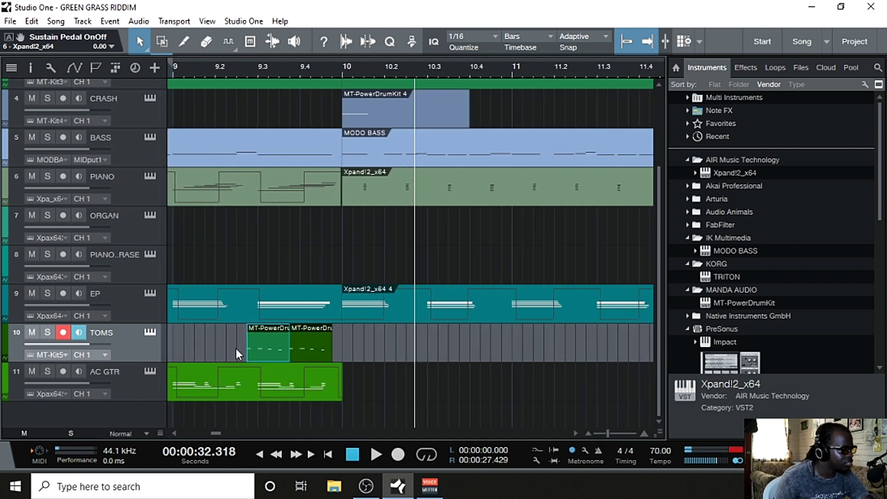
{"action": "left_click_drag", "start_coordinate": [247, 349], "coordinate": [263, 356]}
{"action": "left_click", "coordinate": [240, 71]}
{"action": "key", "text": "space"}
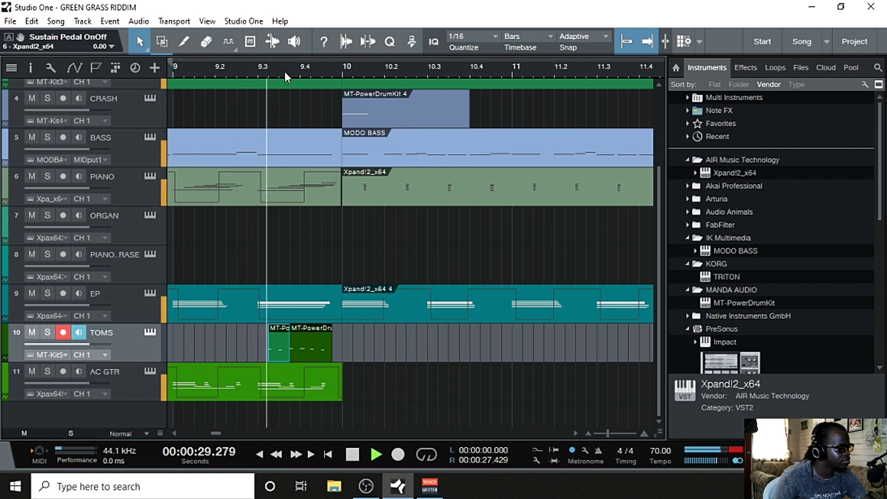
{"action": "key", "text": "space"}
{"action": "scroll", "coordinate": [467, 370], "scroll_direction": "up", "scroll_amount": 3}
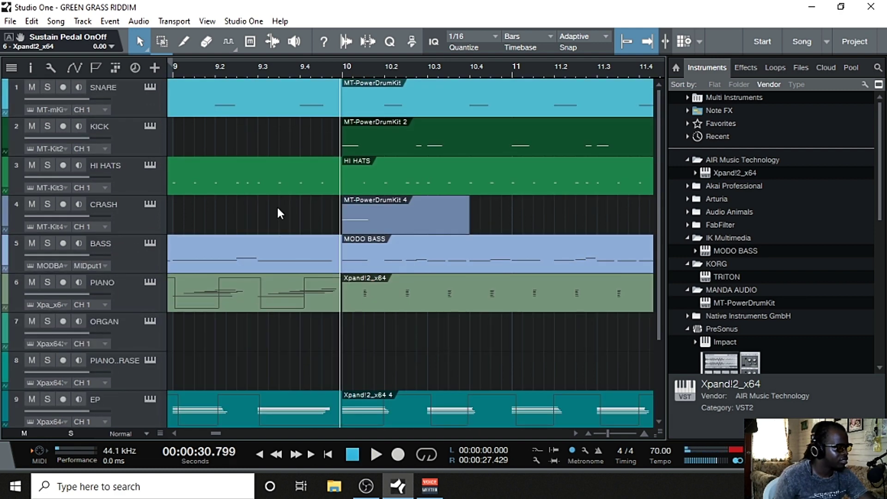
Step: Trim the end of the HI HATS clip before bar 10 back to beat 9.3, and play from bar 9 to check the gap
{"action": "left_click", "coordinate": [276, 181]}
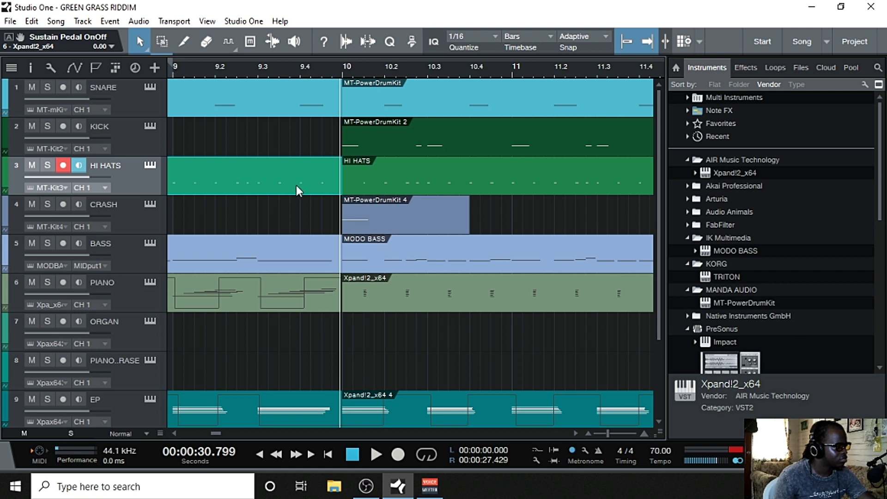
{"action": "left_click_drag", "start_coordinate": [340, 180], "coordinate": [257, 181]}
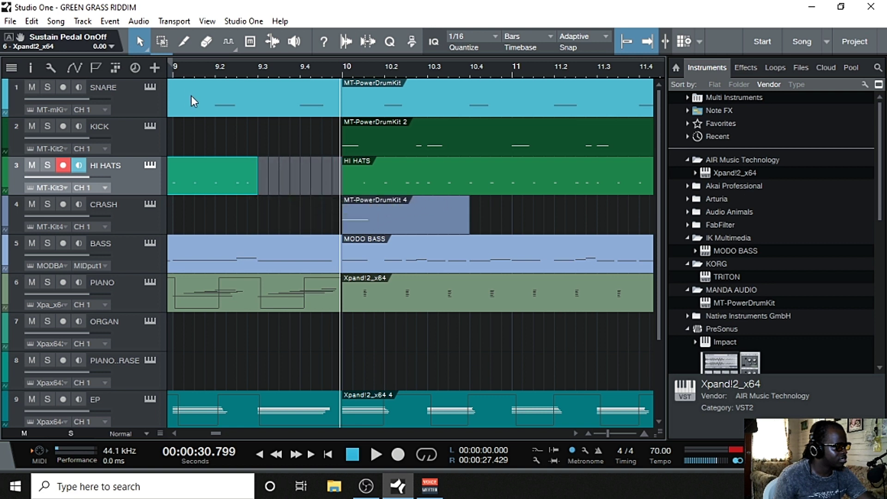
{"action": "left_click", "coordinate": [174, 69]}
{"action": "key", "text": "space"}
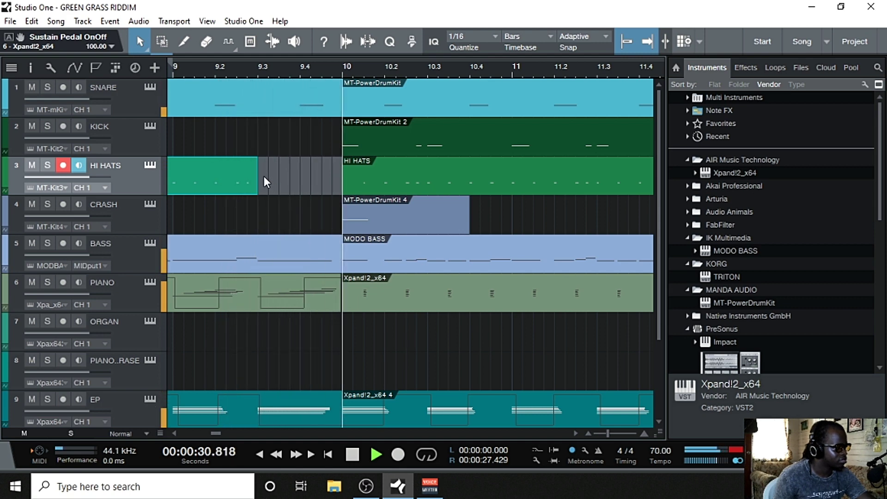
{"action": "scroll", "coordinate": [375, 235], "scroll_direction": "down", "scroll_amount": 3}
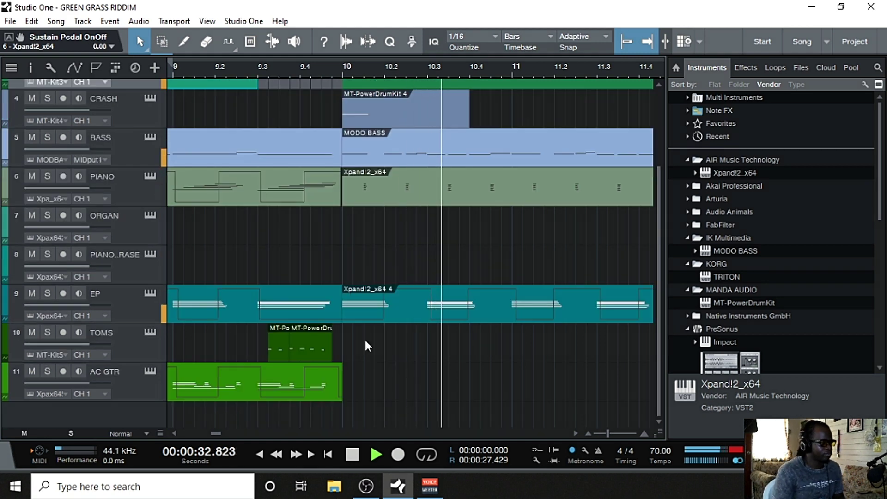
{"action": "left_click_drag", "start_coordinate": [608, 434], "coordinate": [603, 432]}
{"action": "key", "text": "space"}
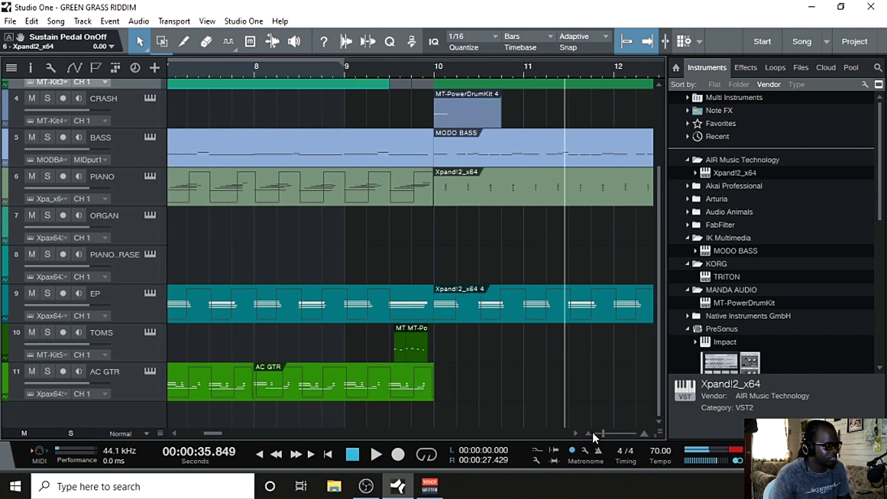
Step: Play the arrangement from just after bar 8 to about bar 16, select the AC GTR track meanwhile, and stop playback
{"action": "left_click_drag", "start_coordinate": [212, 433], "coordinate": [212, 432]}
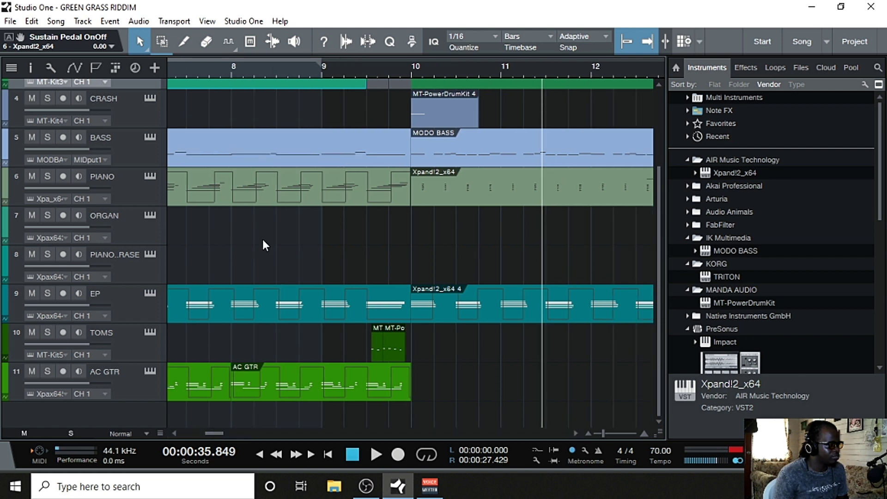
{"action": "left_click", "coordinate": [260, 67]}
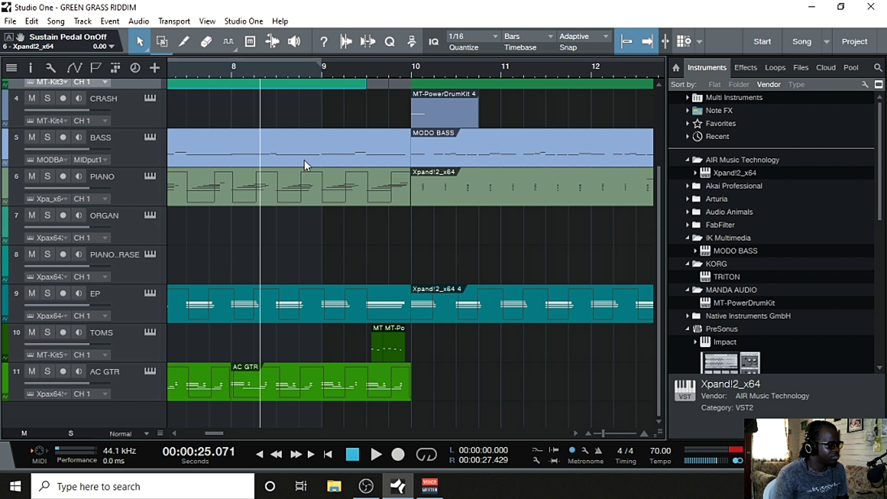
{"action": "left_click", "coordinate": [377, 455]}
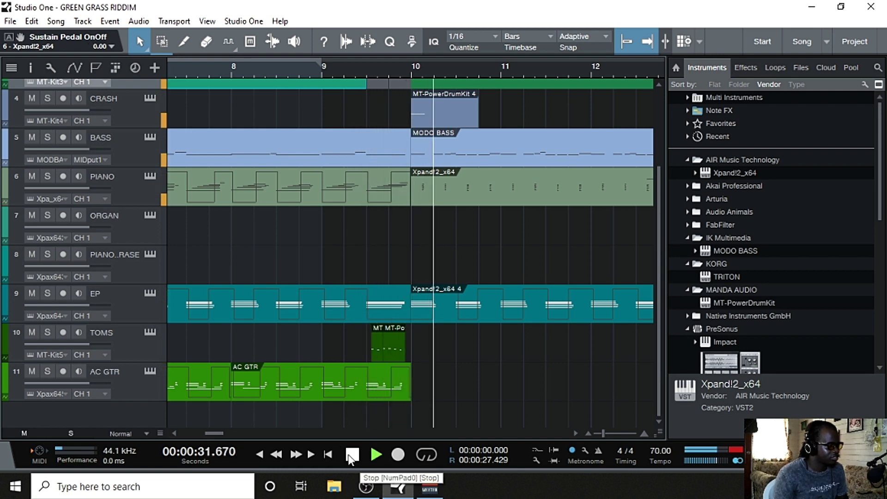
{"action": "left_click_drag", "start_coordinate": [604, 434], "coordinate": [598, 431]}
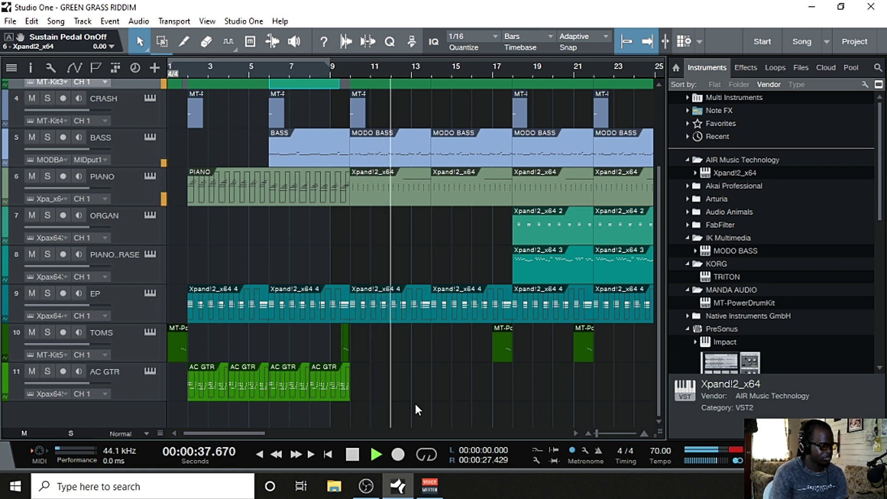
{"action": "left_click", "coordinate": [139, 388]}
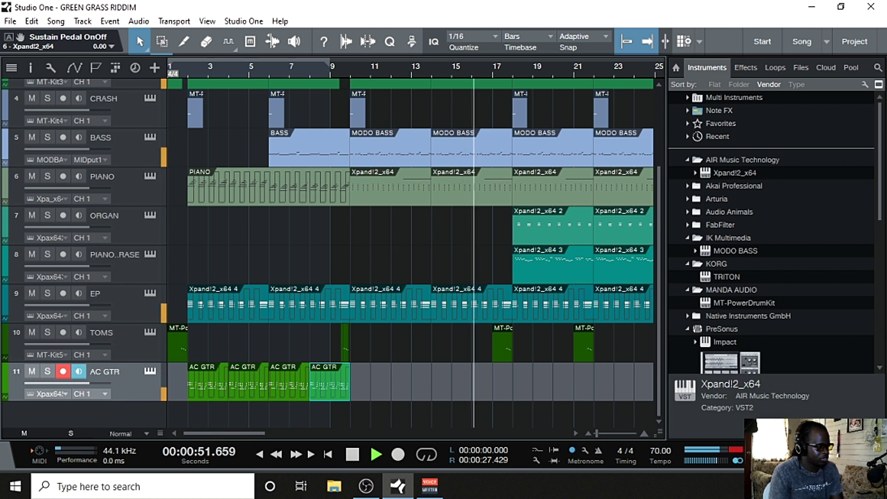
{"action": "left_click", "coordinate": [358, 454]}
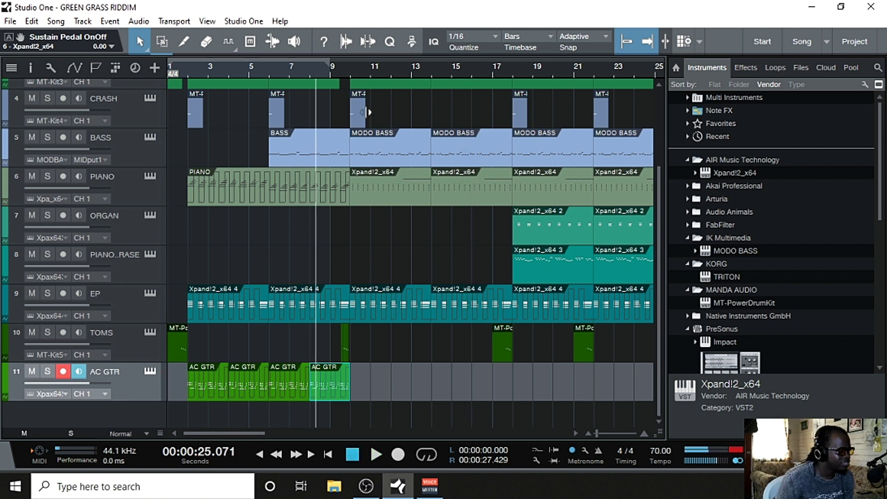
Step: Try recording an AC GTR part from bar 10 to about bar 12, starting playback just after bar 9
{"action": "left_click", "coordinate": [348, 71]}
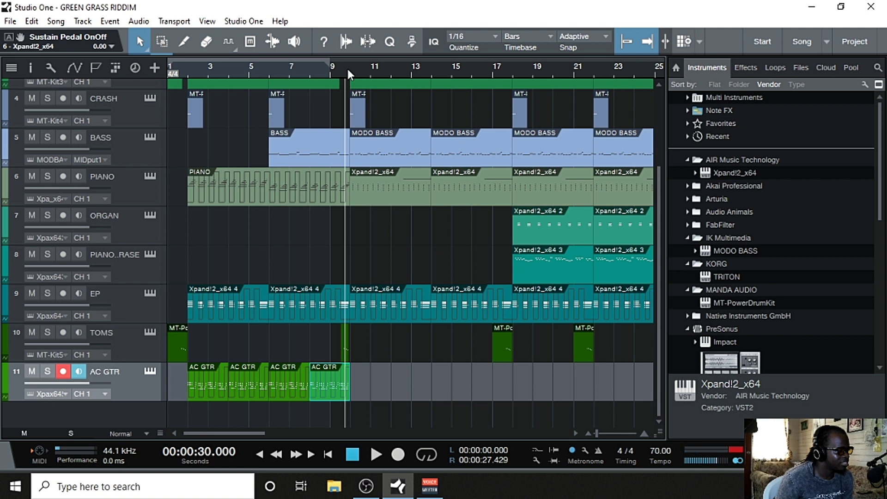
{"action": "left_click", "coordinate": [334, 68]}
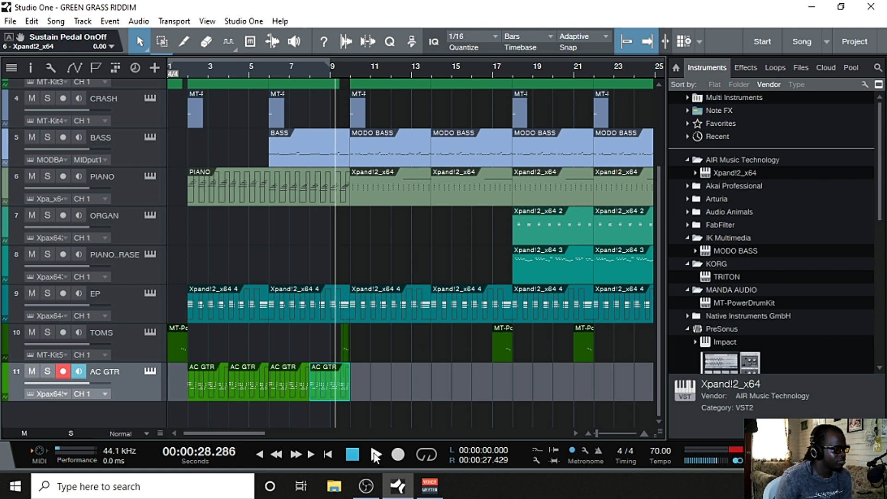
{"action": "left_click", "coordinate": [376, 454]}
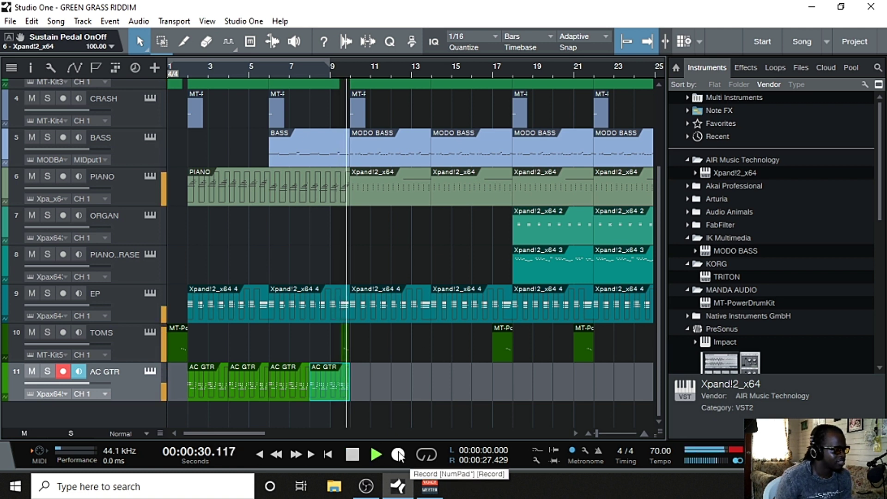
{"action": "left_click", "coordinate": [398, 455]}
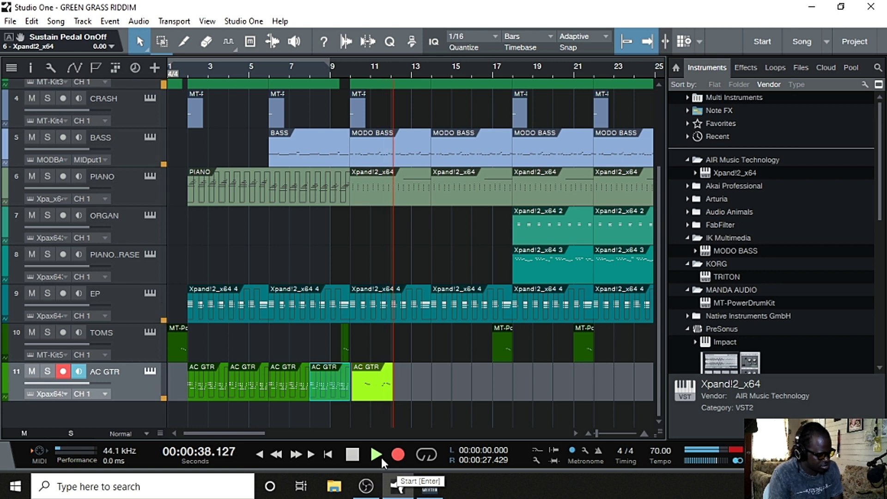
{"action": "key", "text": "space"}
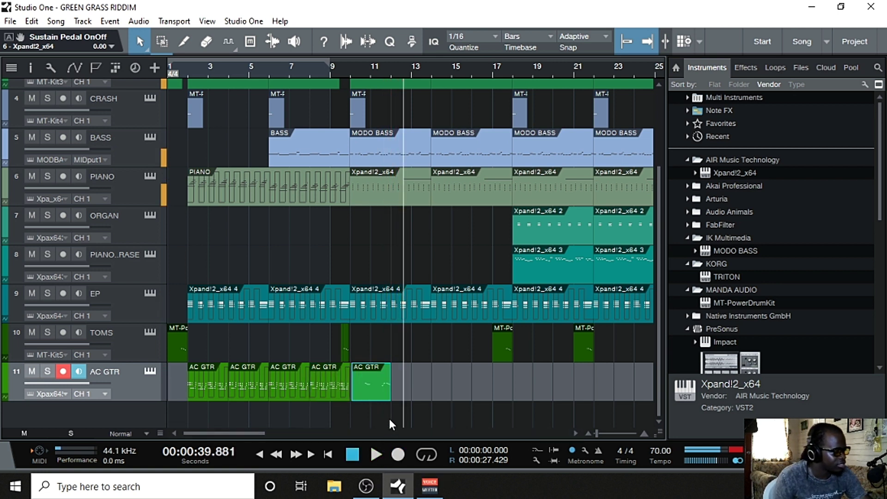
Step: Record a new AC GTR part from just after bar 10 to bar 18, and play it back from bar 9
{"action": "left_click", "coordinate": [343, 57]}
{"action": "key", "text": "space"}
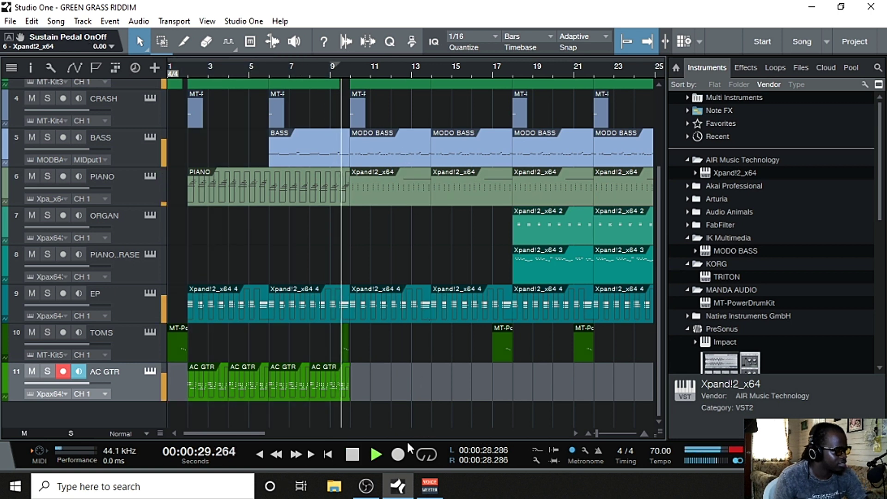
{"action": "left_click", "coordinate": [400, 454]}
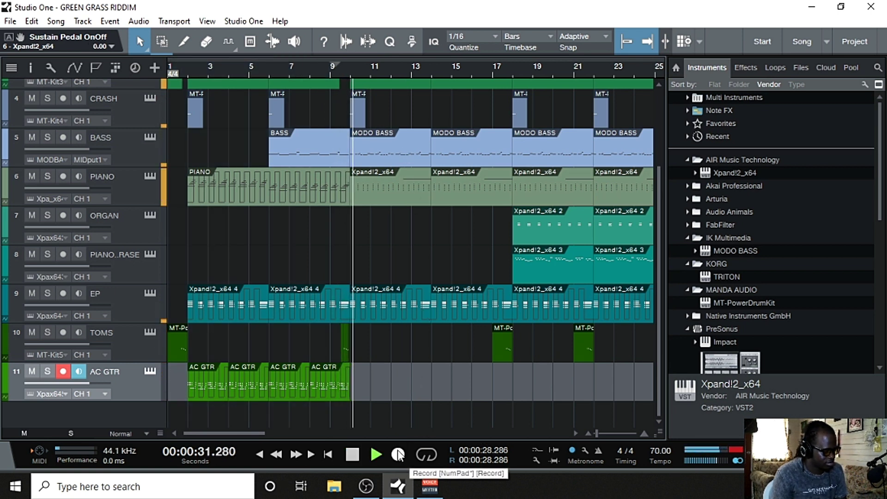
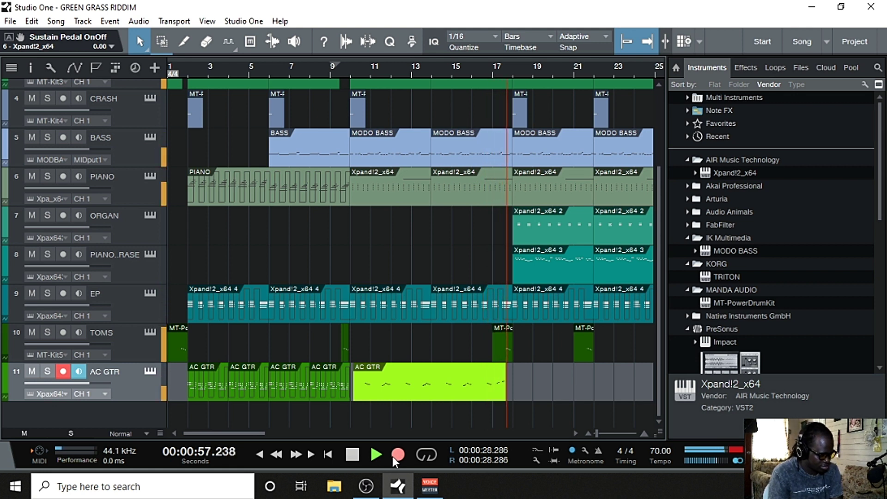
{"action": "left_click", "coordinate": [394, 454]}
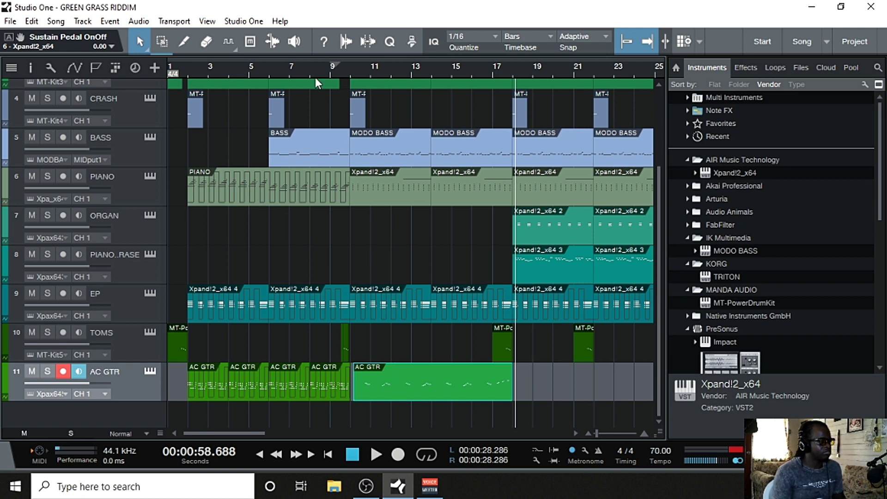
{"action": "left_click", "coordinate": [331, 62]}
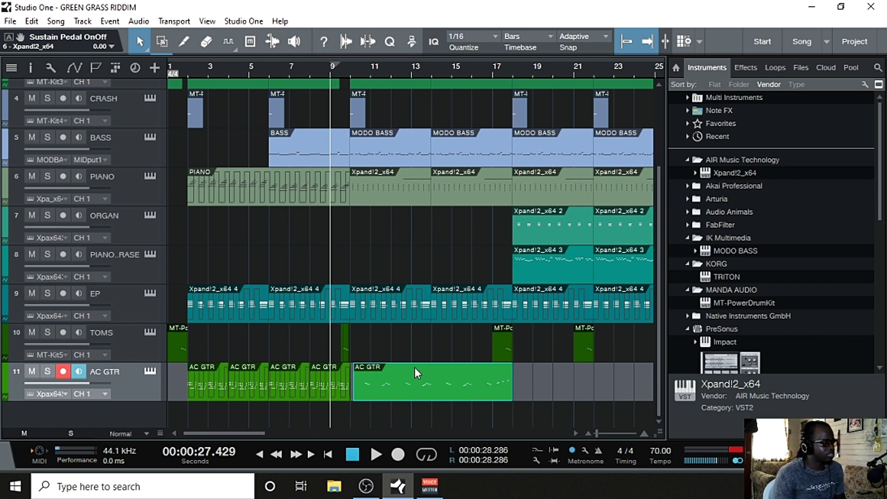
{"action": "left_click", "coordinate": [376, 455]}
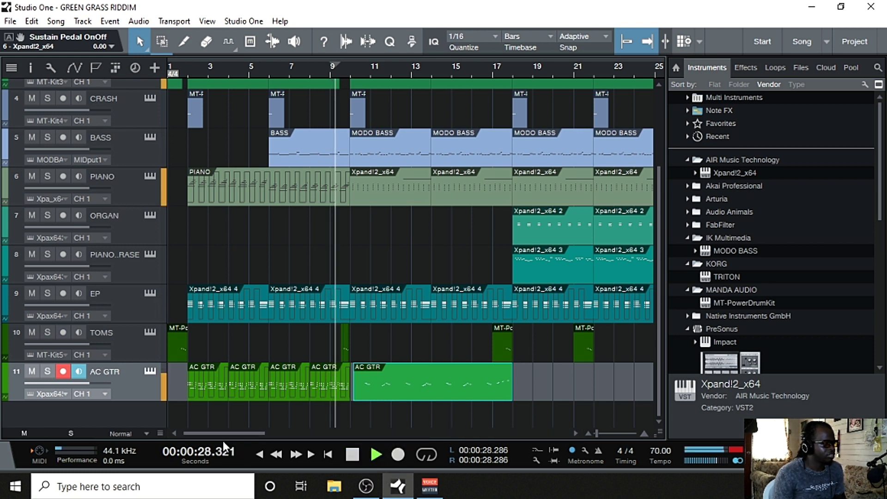
Step: Delete the TOMS clip at bar 21 while the song plays
{"action": "left_click_drag", "start_coordinate": [226, 429], "coordinate": [243, 432]}
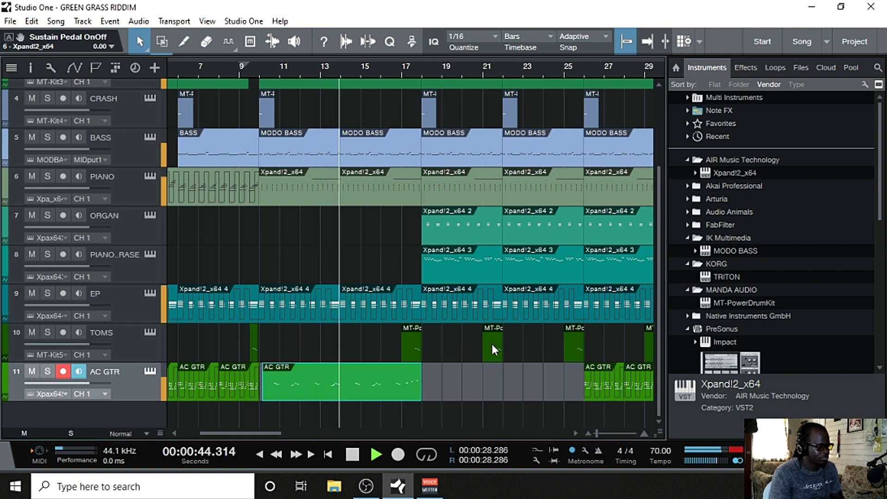
{"action": "right_click", "coordinate": [491, 347]}
{"action": "left_click", "coordinate": [537, 151]}
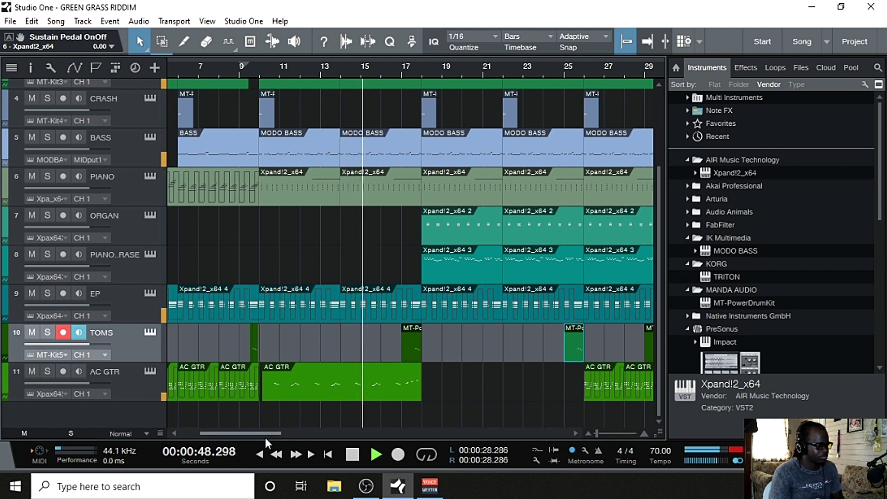
Step: Delete the CRASH clips at bars 22 and 30
{"action": "left_click_drag", "start_coordinate": [262, 434], "coordinate": [280, 436]}
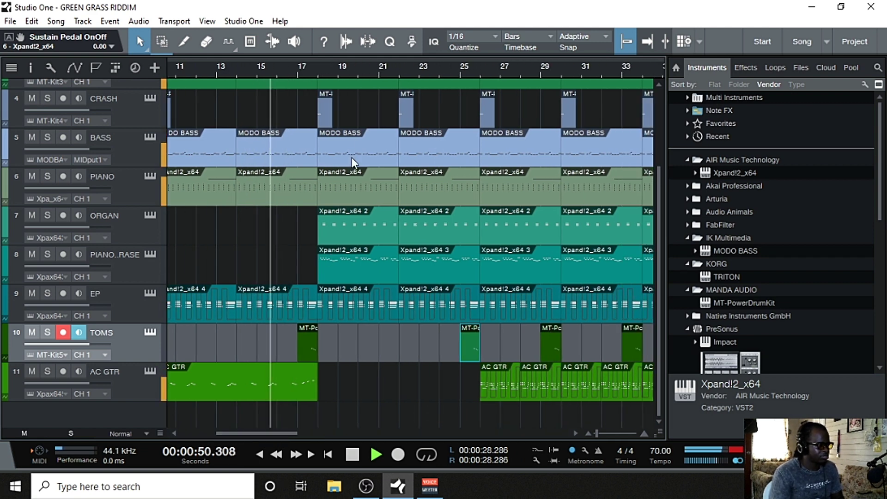
{"action": "right_click", "coordinate": [408, 111]}
{"action": "left_click", "coordinate": [453, 175]}
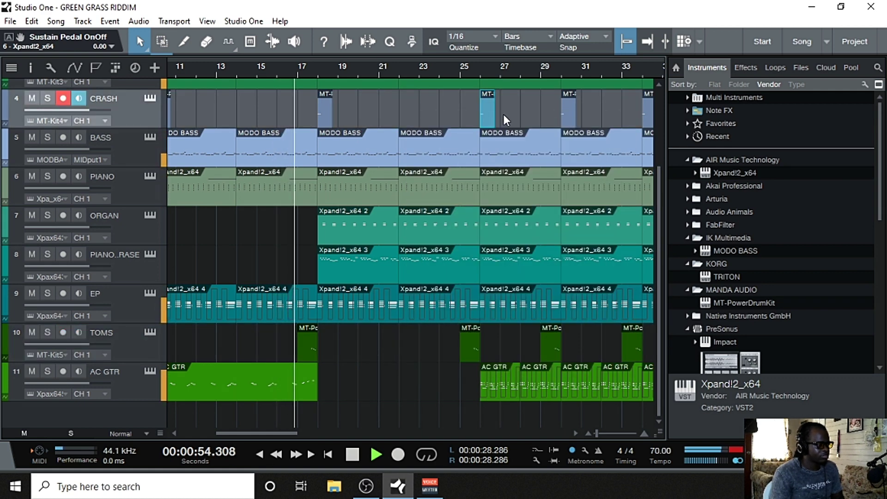
{"action": "right_click", "coordinate": [568, 110]}
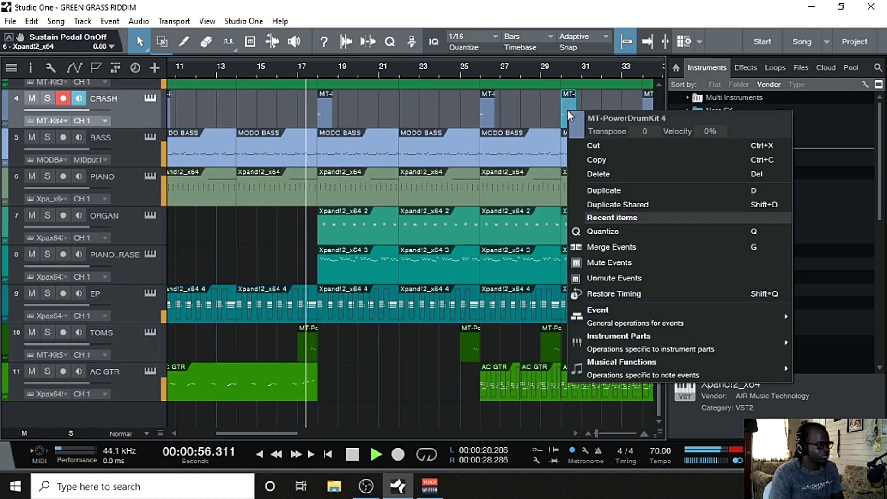
{"action": "left_click", "coordinate": [611, 173]}
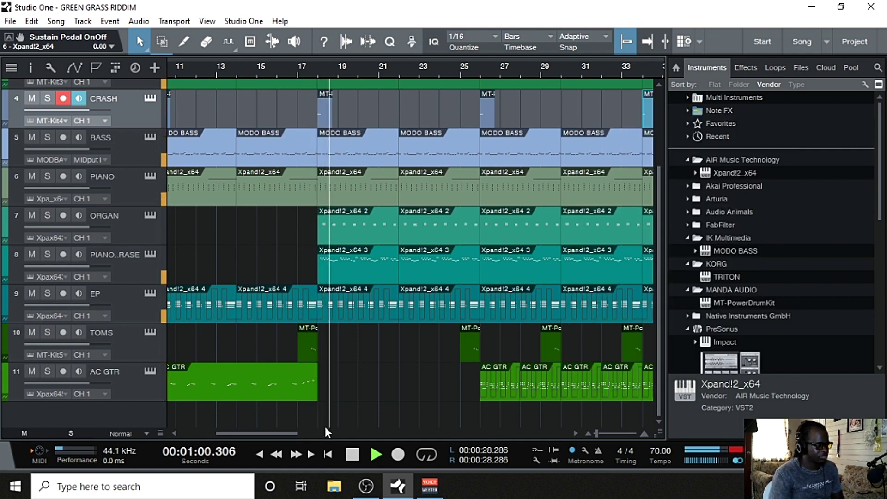
Step: Delete the two ORGAN clips that start at bars 26 and 30
{"action": "left_click_drag", "start_coordinate": [277, 431], "coordinate": [290, 434]}
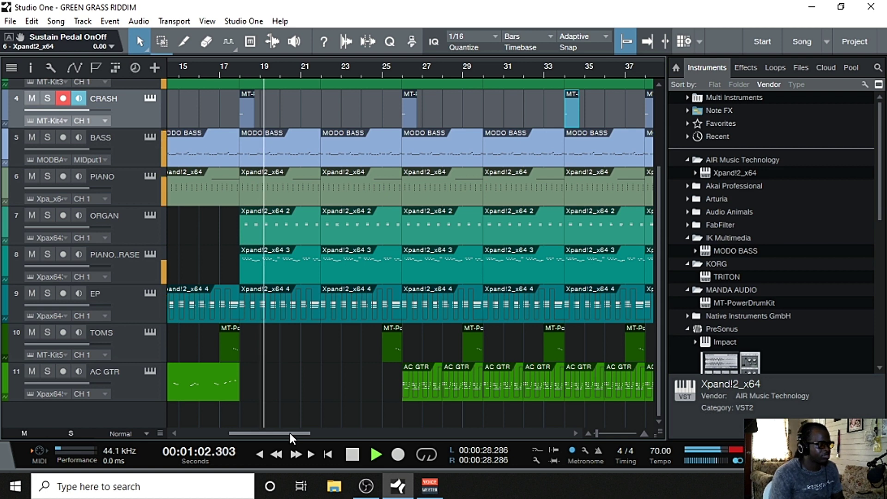
{"action": "right_click", "coordinate": [455, 231]}
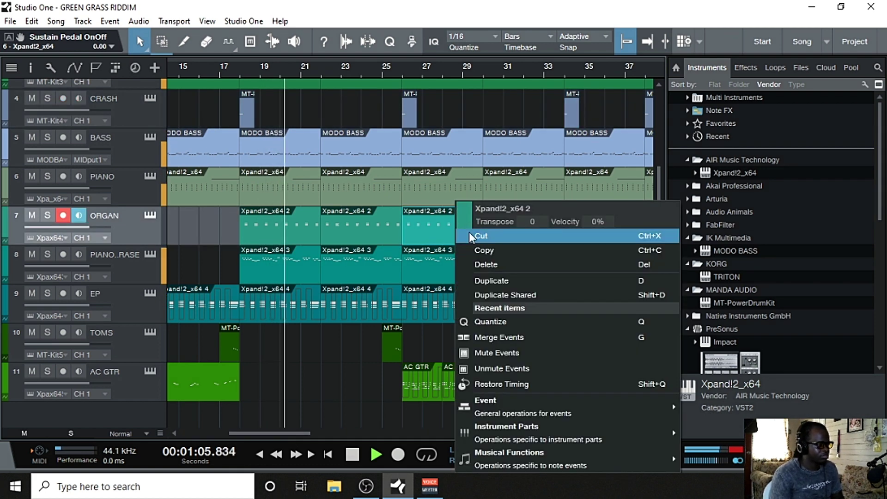
{"action": "left_click", "coordinate": [492, 267]}
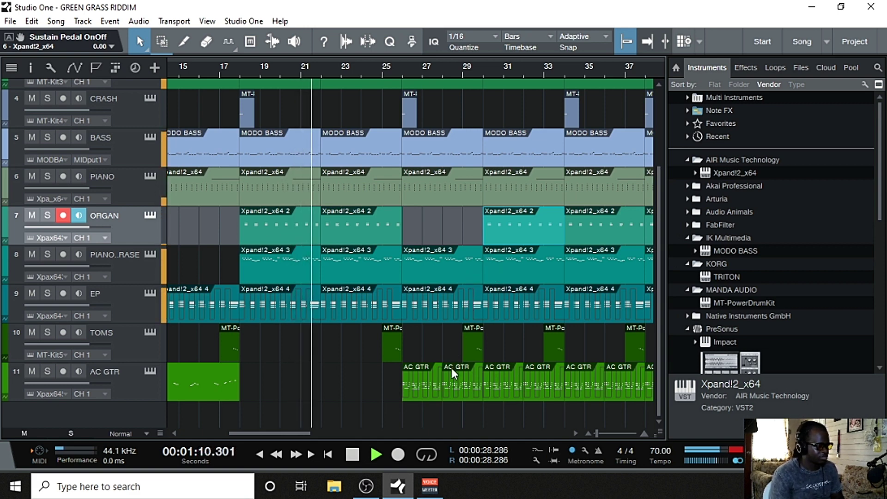
{"action": "left_click_drag", "start_coordinate": [292, 434], "coordinate": [311, 434]}
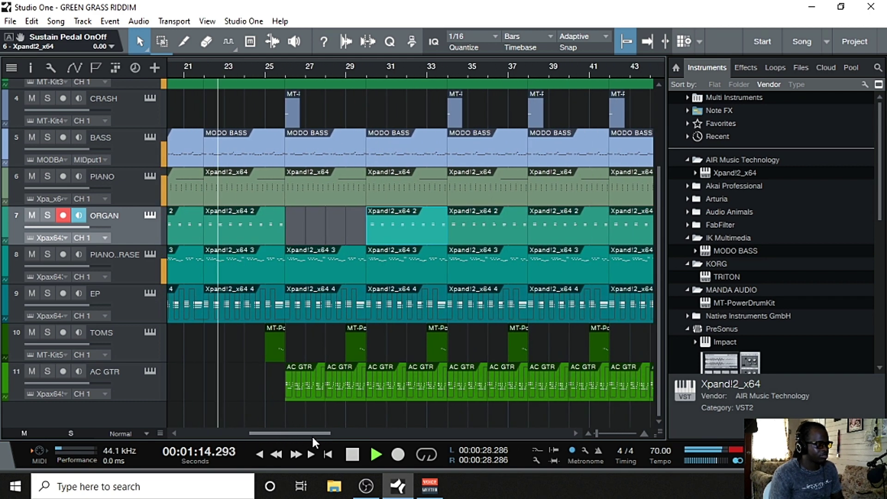
{"action": "right_click", "coordinate": [399, 223]}
{"action": "left_click", "coordinate": [441, 263]}
Step: Try shortening the HI HATS clip that ends at bar 26, and undo the trim and the two ORGAN clip deletions
{"action": "scroll", "coordinate": [363, 208], "scroll_direction": "up", "scroll_amount": 3}
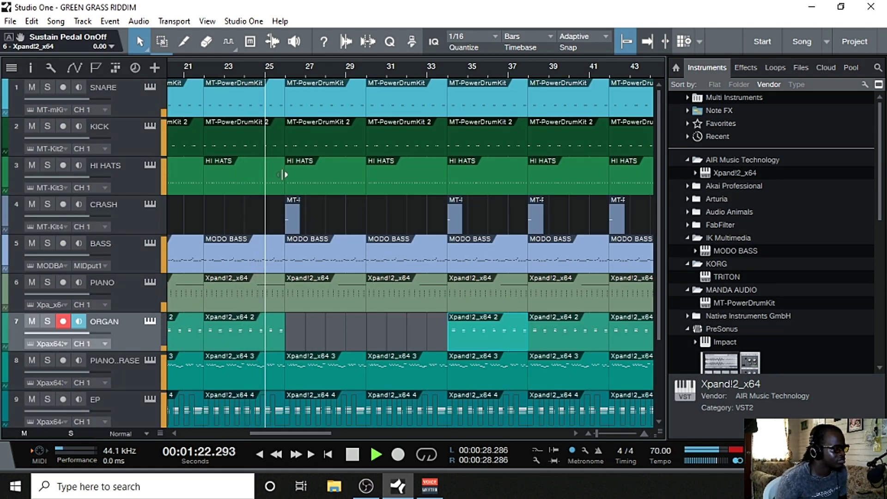
{"action": "left_click_drag", "start_coordinate": [284, 183], "coordinate": [280, 187]}
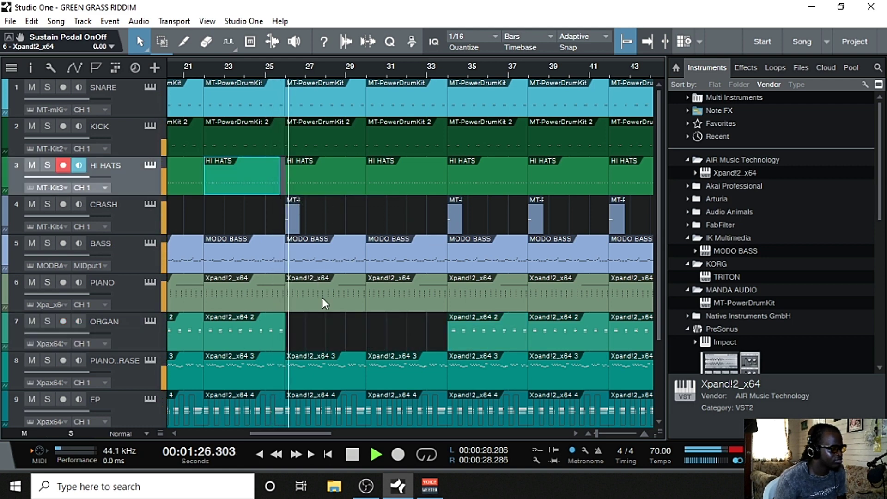
{"action": "scroll", "coordinate": [331, 326], "scroll_direction": "down", "scroll_amount": 3}
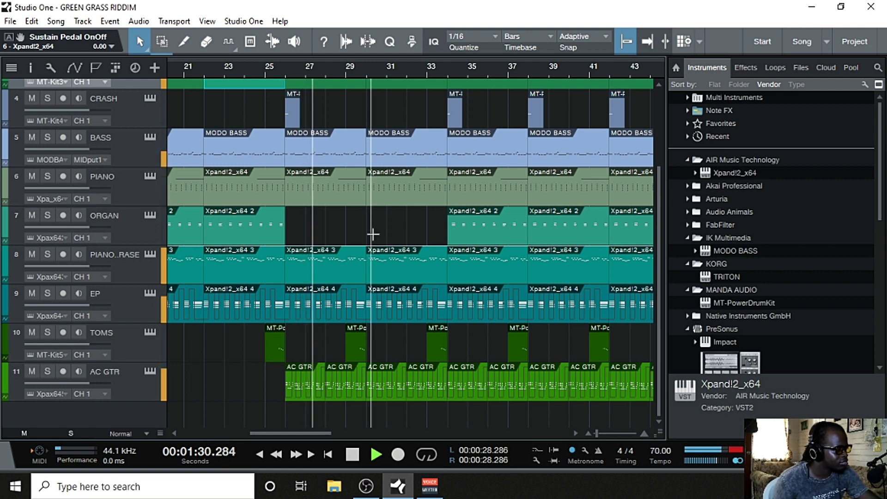
{"action": "left_click", "coordinate": [373, 237]}
{"action": "key", "text": "ctrl+z"}
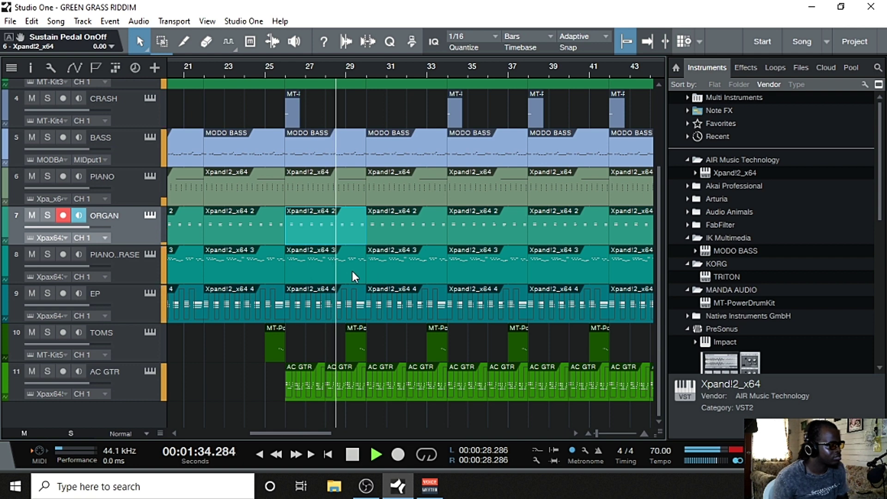
Step: Delete the two PIANO..RASE clips between bars 26 and 34
{"action": "right_click", "coordinate": [334, 267]}
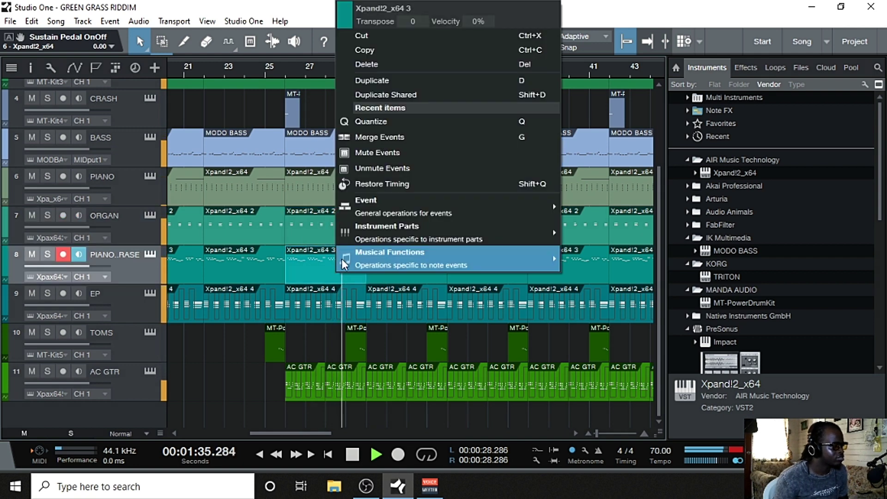
{"action": "left_click", "coordinate": [371, 65]}
{"action": "right_click", "coordinate": [394, 259]}
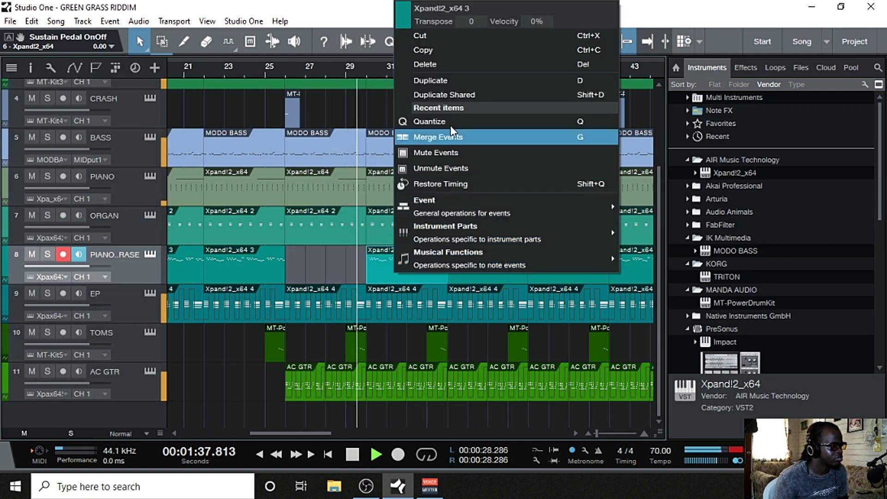
{"action": "left_click", "coordinate": [451, 65]}
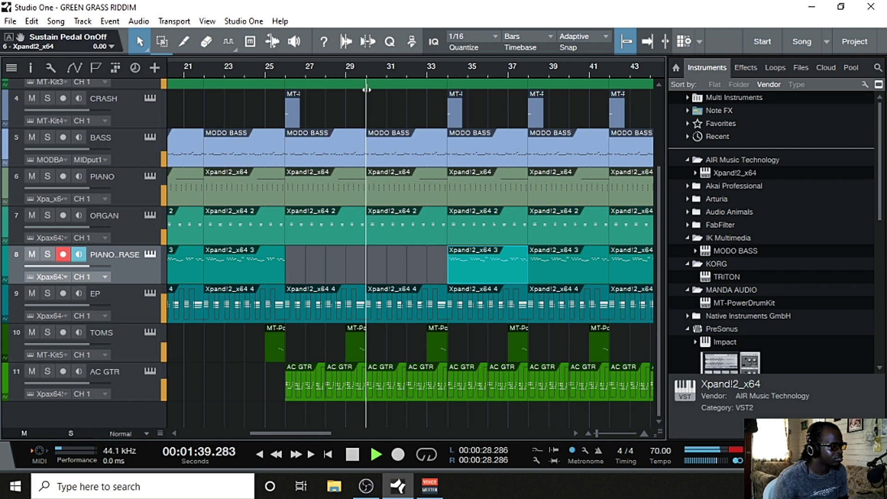
Step: Replay the section from bar 26 and delete the TOMS clip at bar 29
{"action": "left_click", "coordinate": [276, 70]}
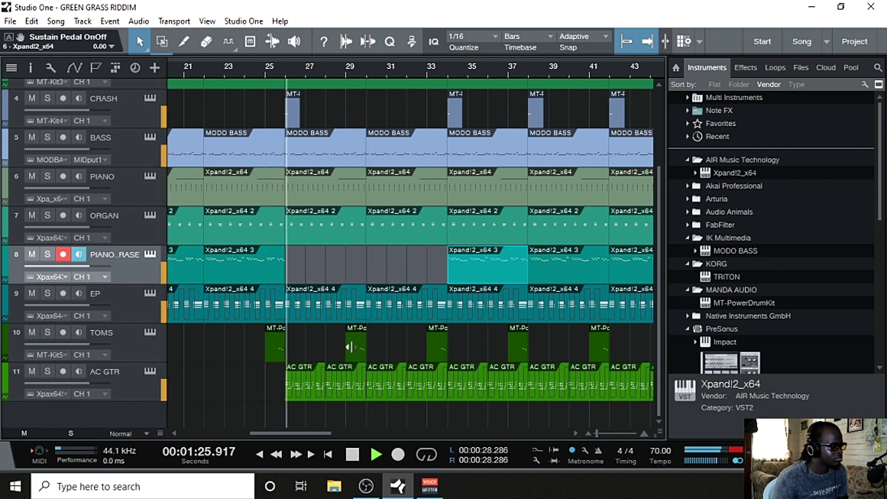
{"action": "right_click", "coordinate": [350, 346]}
{"action": "left_click", "coordinate": [403, 139]}
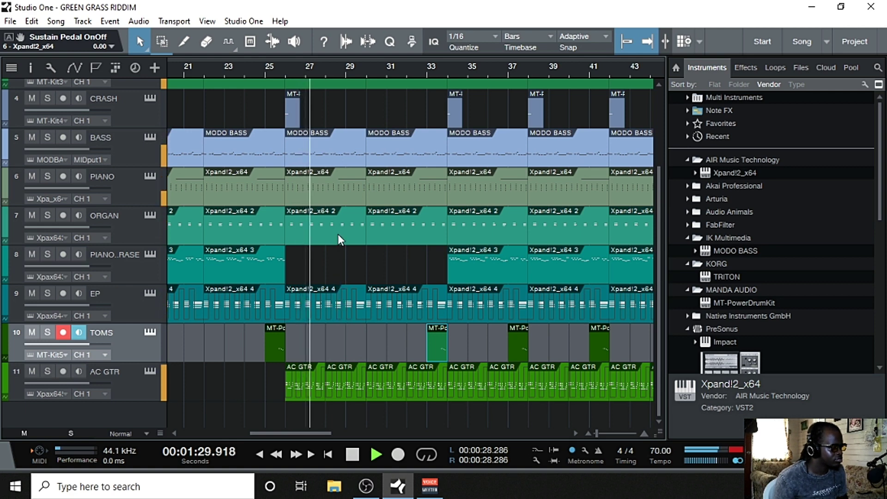
Step: Mute the AC GTR and ORGAN tracks, and delete the two ORGAN clips between bars 26 and 34
{"action": "left_click", "coordinate": [33, 371]}
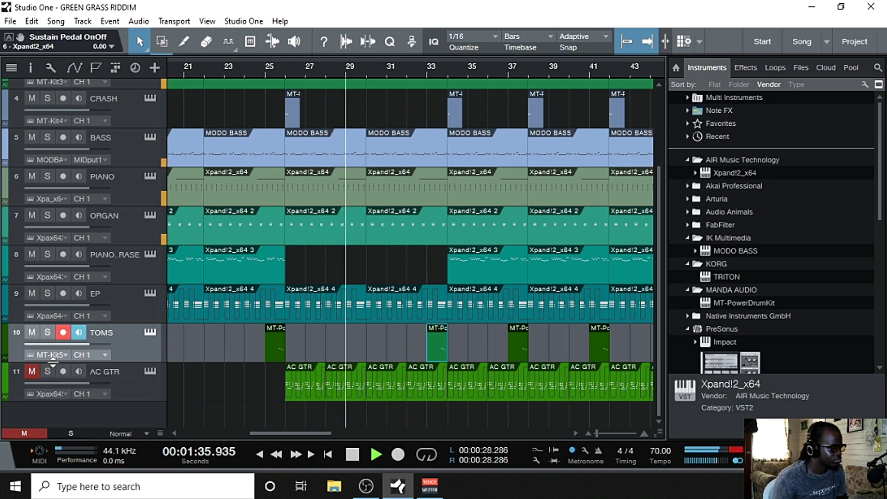
{"action": "left_click", "coordinate": [29, 217]}
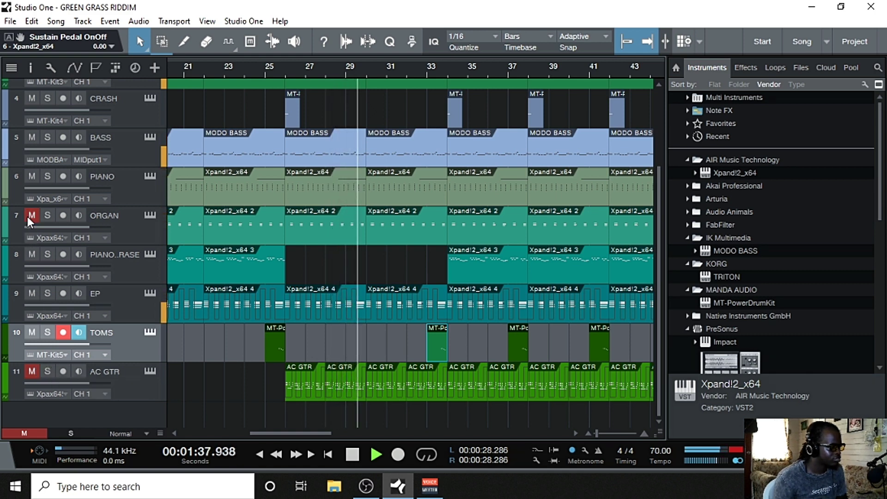
{"action": "right_click", "coordinate": [341, 224]}
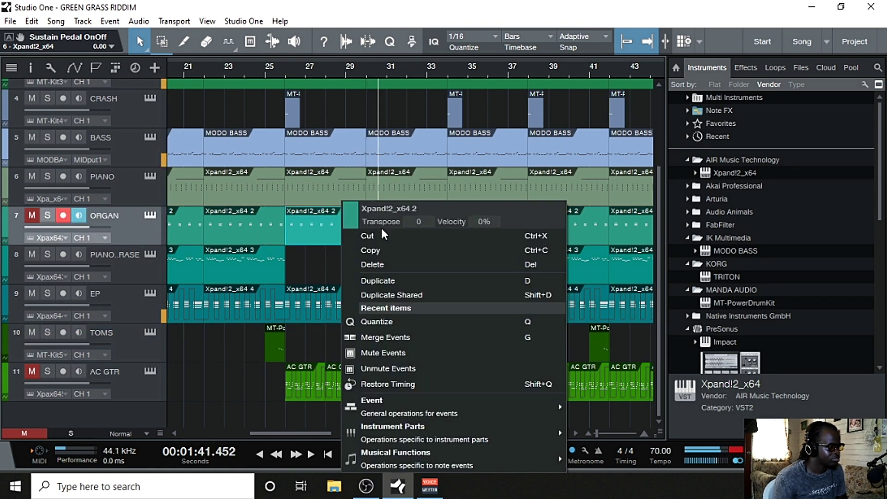
{"action": "left_click", "coordinate": [390, 265]}
{"action": "right_click", "coordinate": [413, 234]}
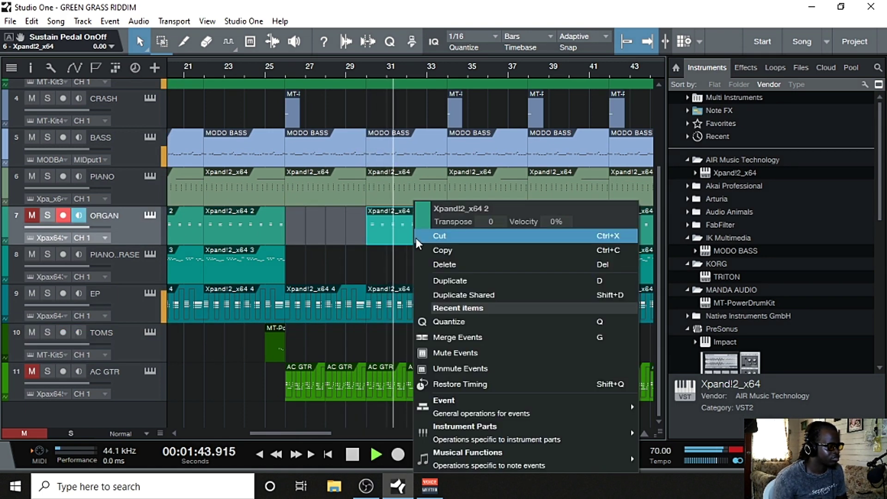
{"action": "left_click", "coordinate": [452, 261]}
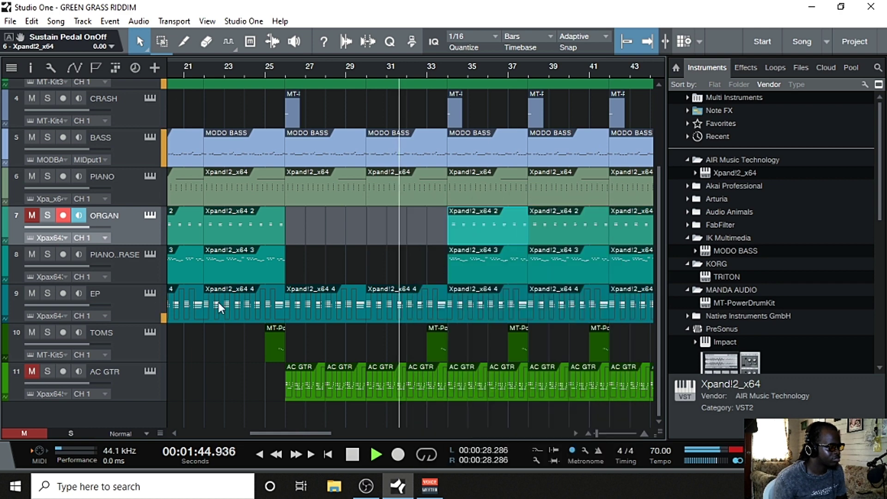
Step: Unmute the AC GTR and ORGAN tracks, and delete the four AC GTR clips between bars 26 and 34
{"action": "left_click", "coordinate": [32, 371]}
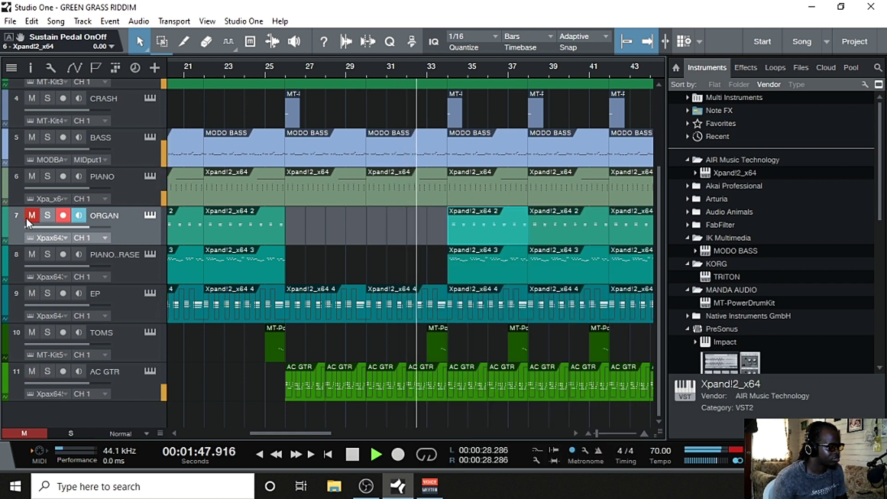
{"action": "left_click_drag", "start_coordinate": [266, 364], "coordinate": [432, 396]}
{"action": "right_click", "coordinate": [436, 380]}
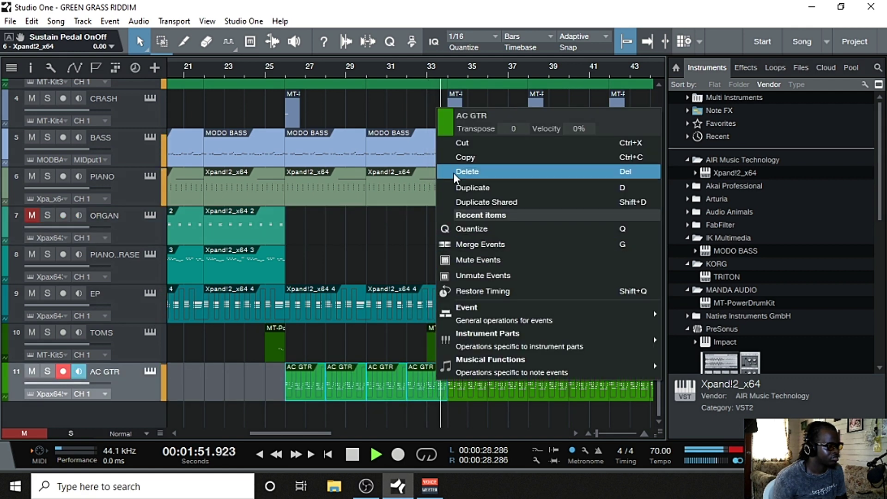
{"action": "left_click", "coordinate": [453, 172]}
{"action": "left_click", "coordinate": [39, 219]}
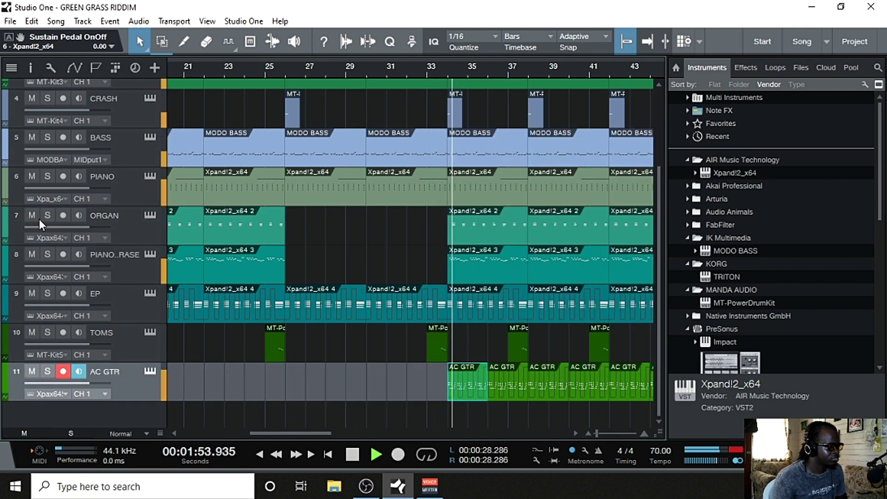
{"action": "key", "text": "space"}
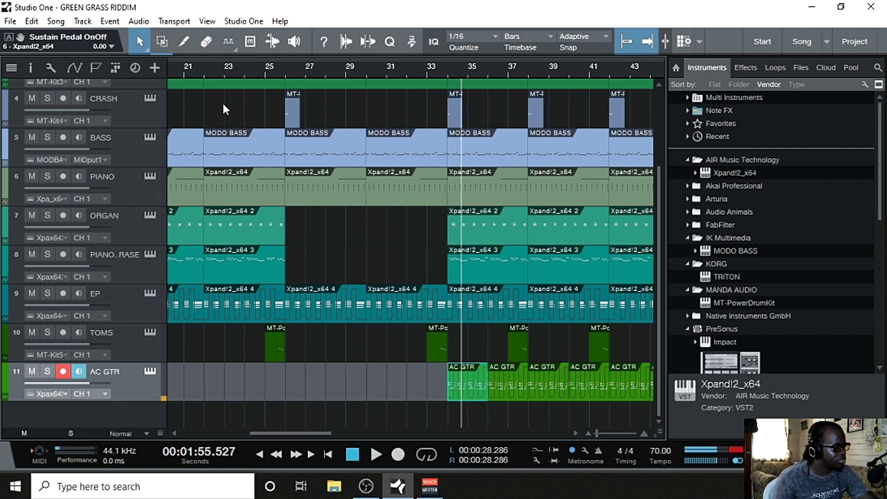
Step: Play back the thinned section from bar 24 and select the ORGAN track for recording
{"action": "left_click", "coordinate": [250, 65]}
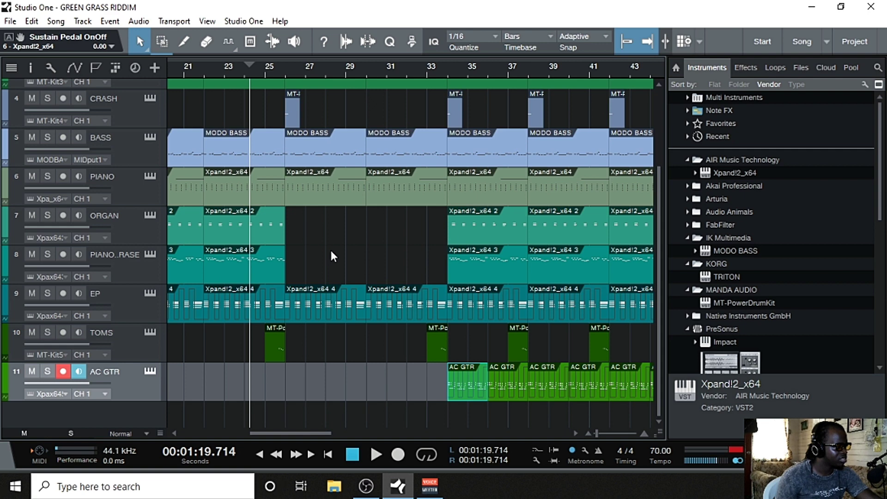
{"action": "key", "text": "space"}
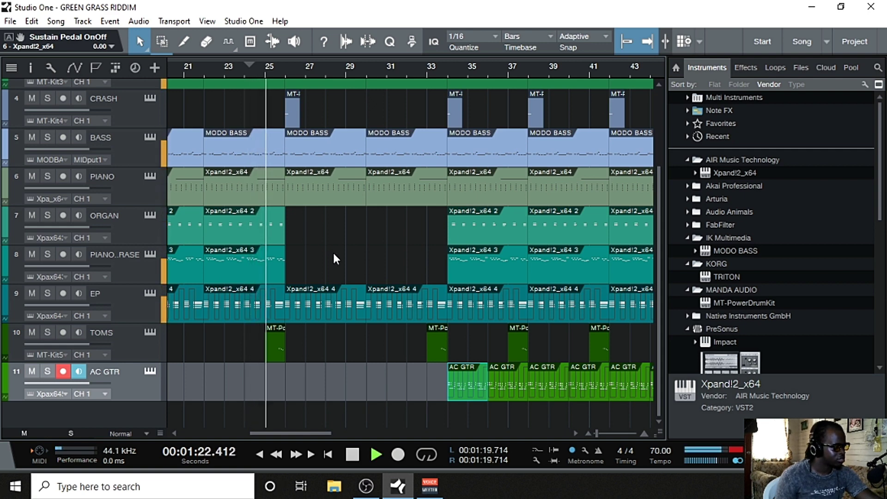
{"action": "left_click", "coordinate": [132, 226]}
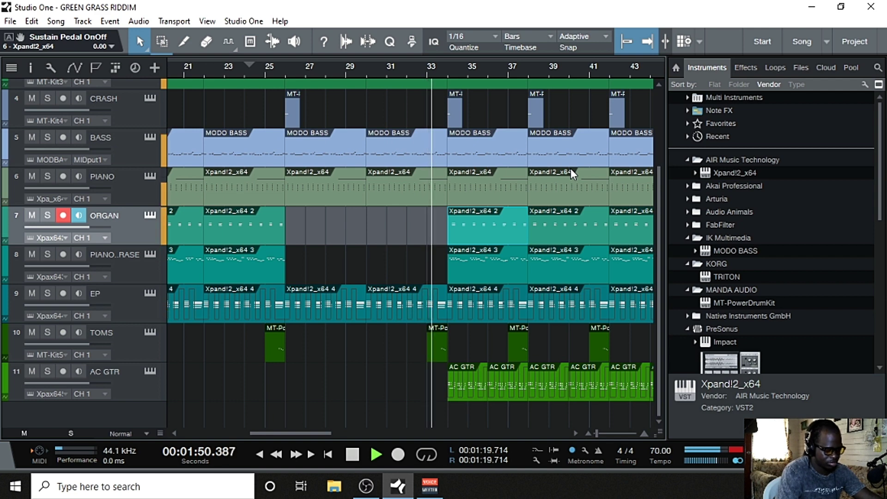
{"action": "key", "text": "space"}
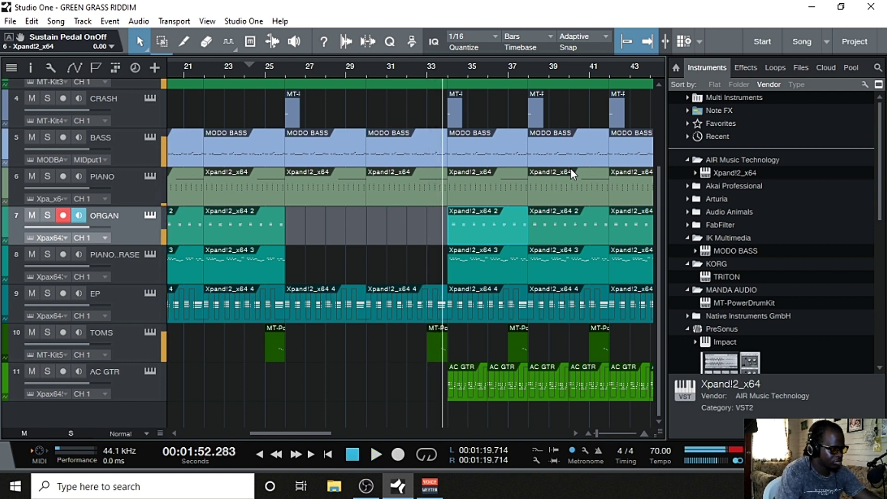
Step: Try recording an organ part on the ORGAN track from bar 26 to bar 30, and undo the take
{"action": "left_click", "coordinate": [274, 67]}
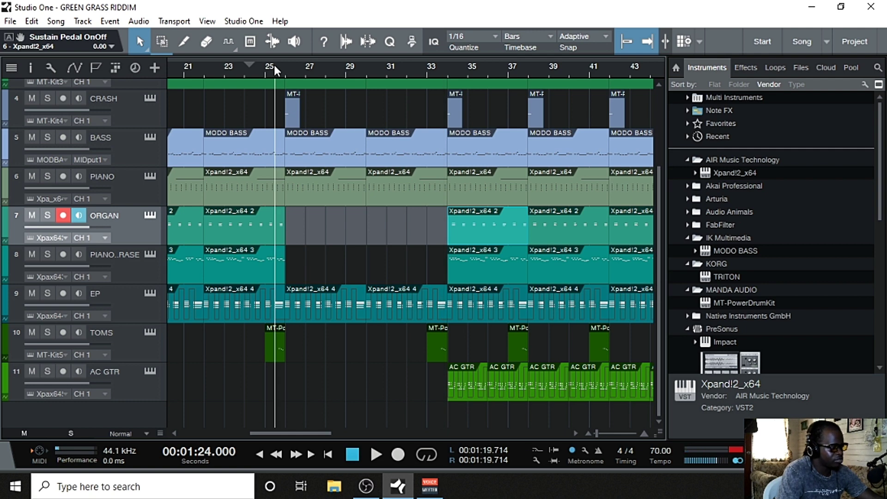
{"action": "left_click", "coordinate": [271, 65]}
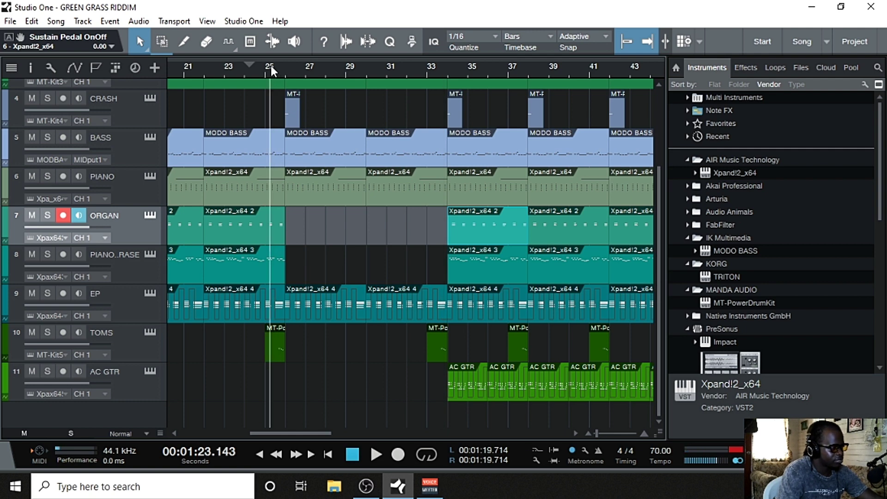
{"action": "key", "text": "space"}
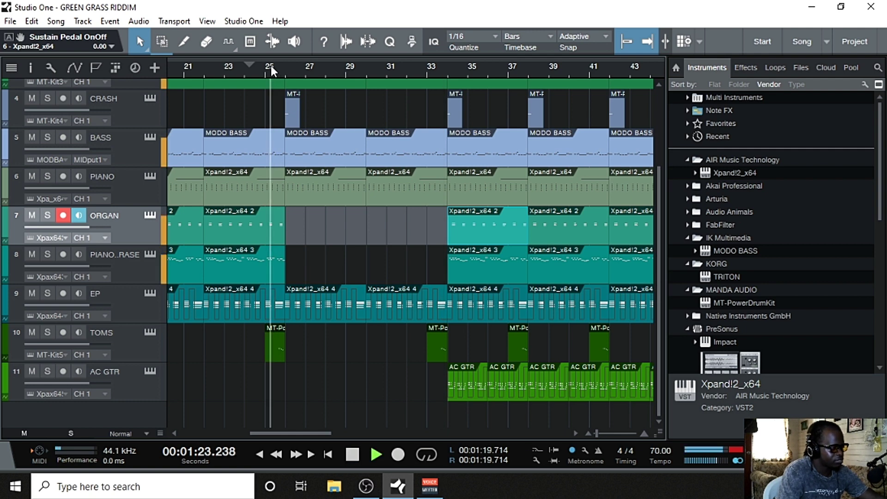
{"action": "left_click", "coordinate": [398, 458]}
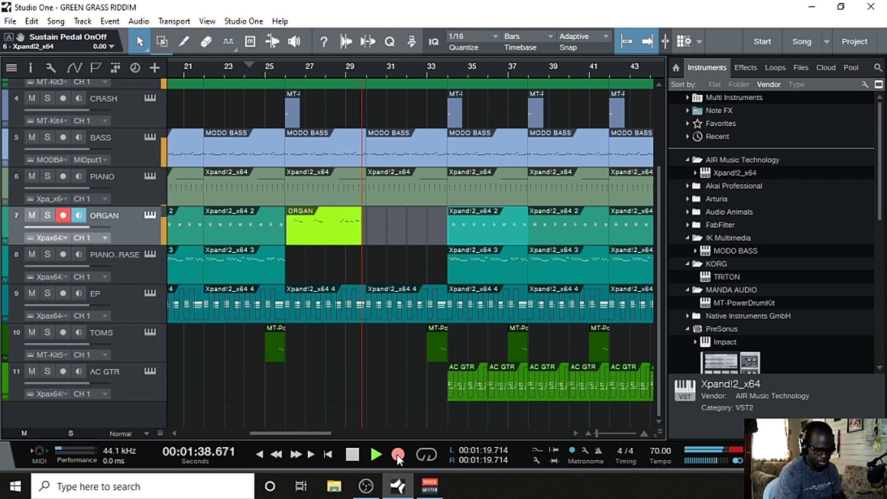
{"action": "key", "text": "space"}
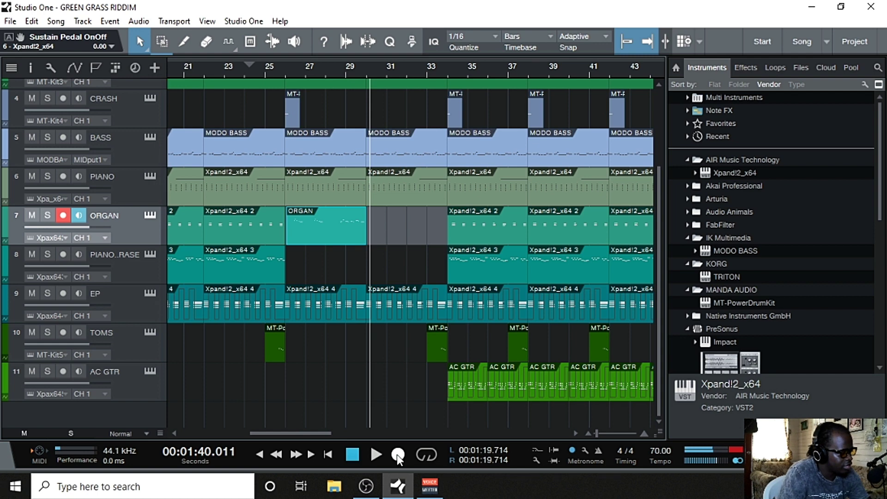
{"action": "key", "text": "ctrl+z"}
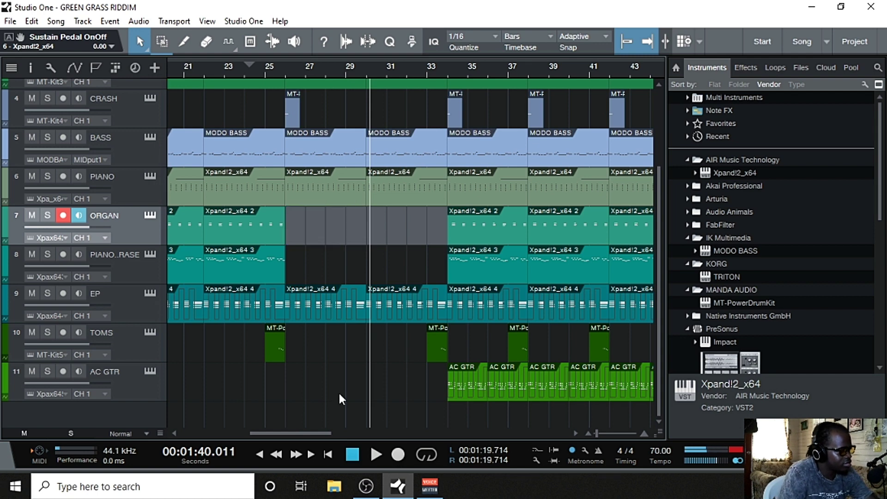
Step: Record a new organ phrase on the ORGAN track from bar 26 to bar 32
{"action": "left_click", "coordinate": [275, 72]}
{"action": "key", "text": "space"}
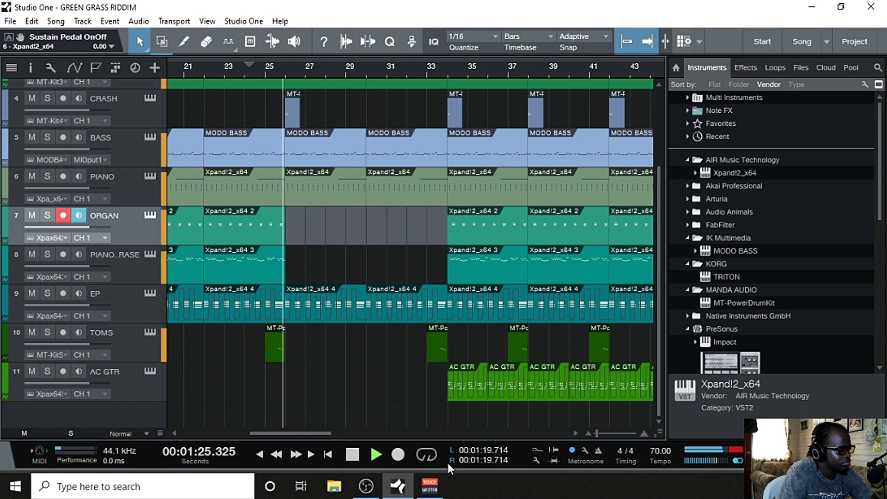
{"action": "left_click", "coordinate": [397, 455]}
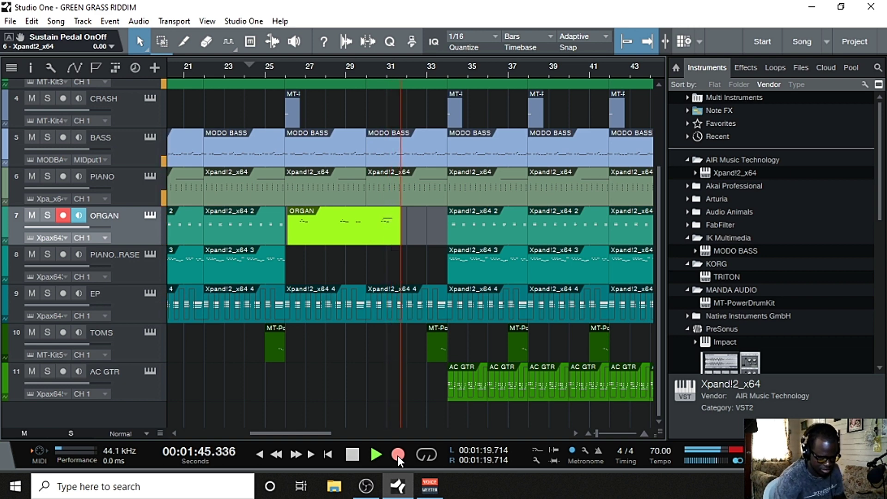
{"action": "key", "text": "space"}
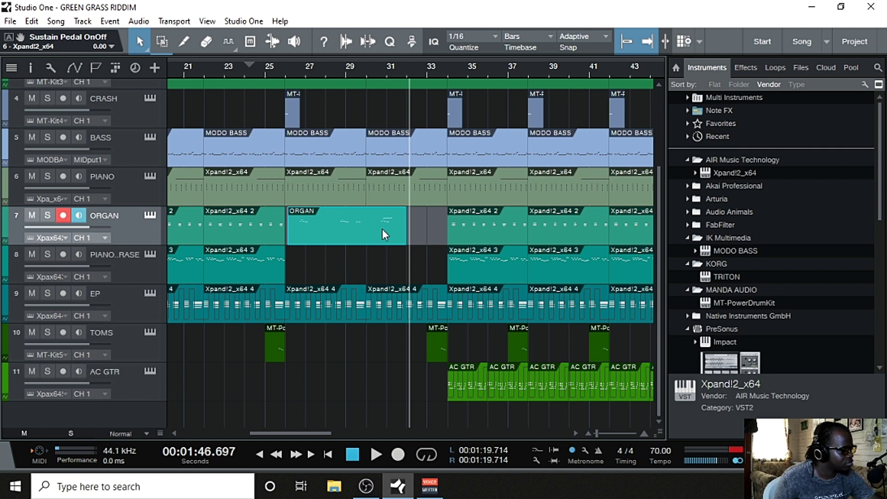
Step: Split the recorded ORGAN clip at bar 30, removing the excess, and duplicate the kept clip to fill up to bar 34
{"action": "left_click", "coordinate": [185, 46]}
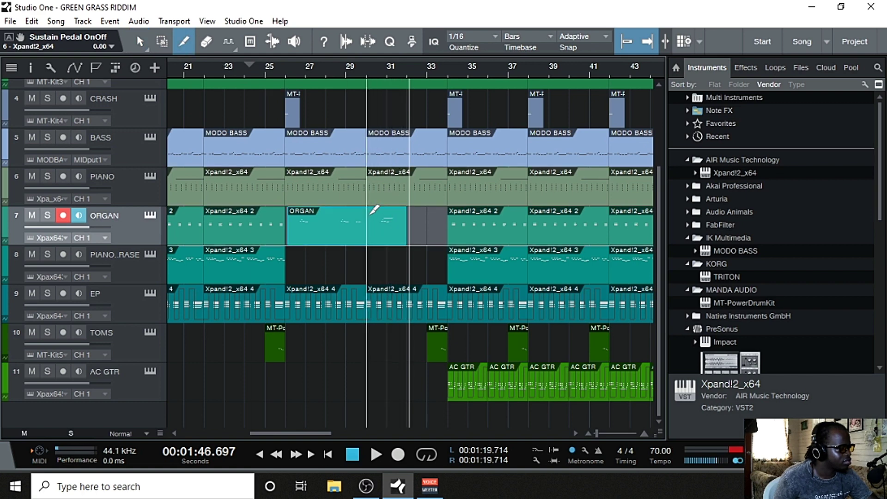
{"action": "left_click", "coordinate": [374, 210]}
{"action": "right_click", "coordinate": [392, 229]}
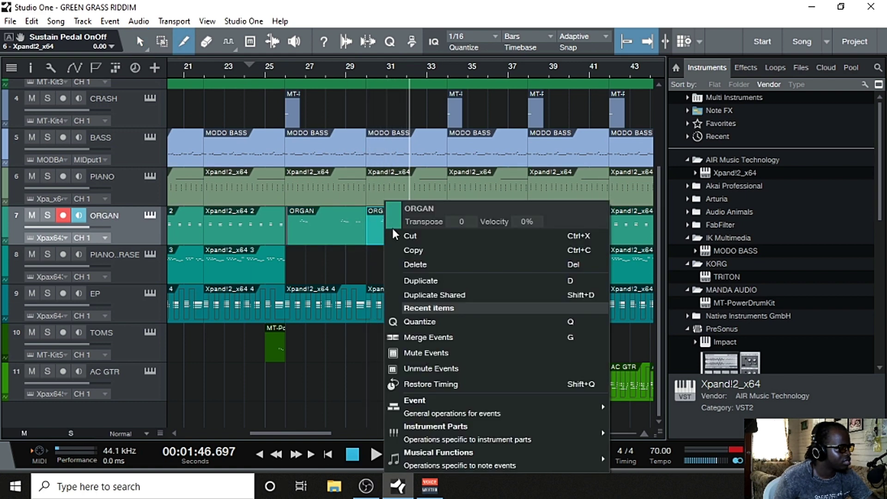
{"action": "left_click", "coordinate": [428, 264]}
{"action": "left_click", "coordinate": [139, 42]}
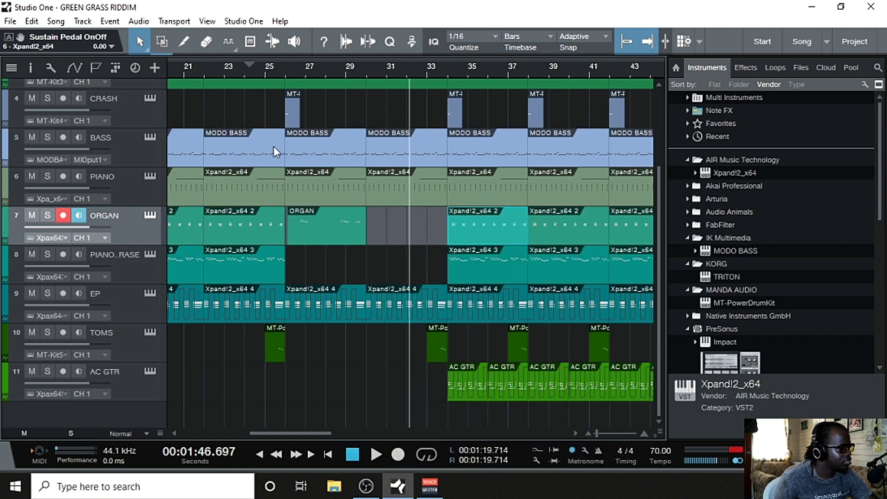
{"action": "left_click", "coordinate": [312, 225]}
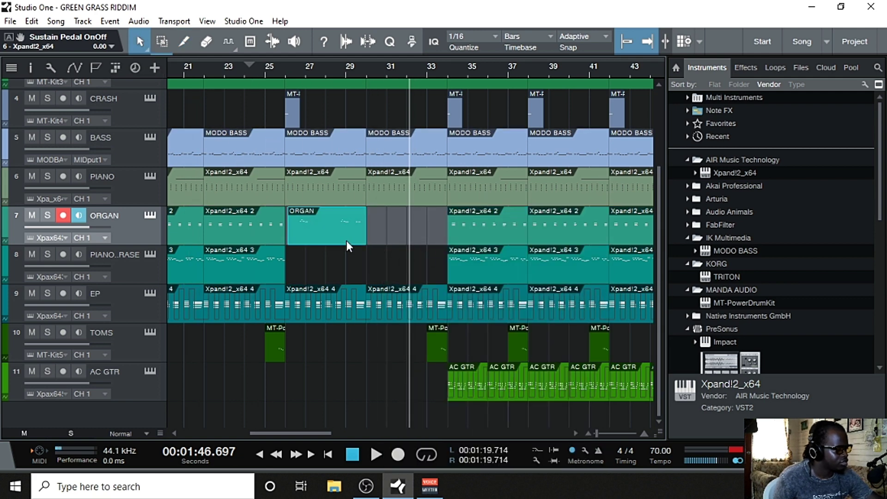
{"action": "key", "text": "ctrl+d"}
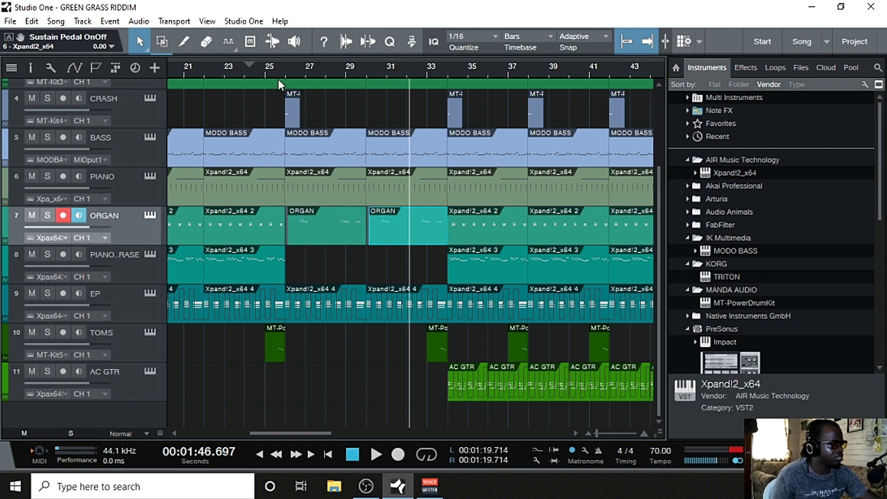
Step: Play back the section from bar 25 and briefly mute the SNARE track to hear it without snare
{"action": "left_click", "coordinate": [278, 58]}
{"action": "key", "text": "space"}
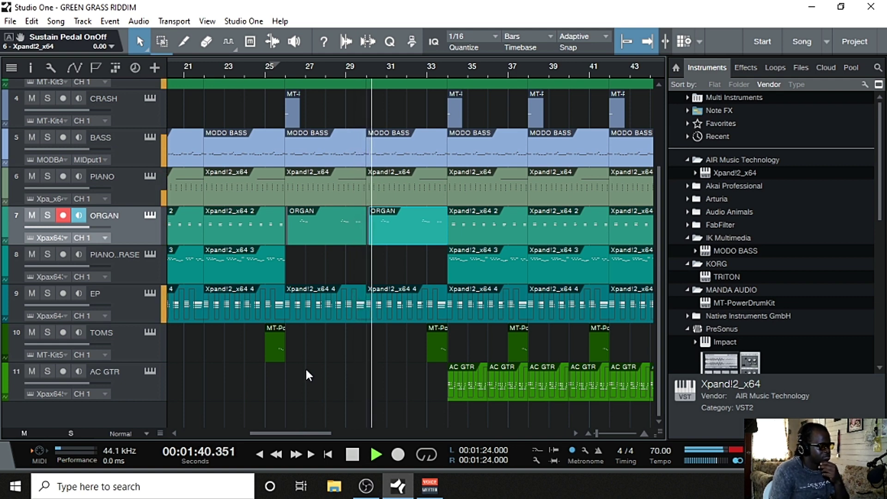
{"action": "scroll", "coordinate": [304, 367], "scroll_direction": "up", "scroll_amount": 3}
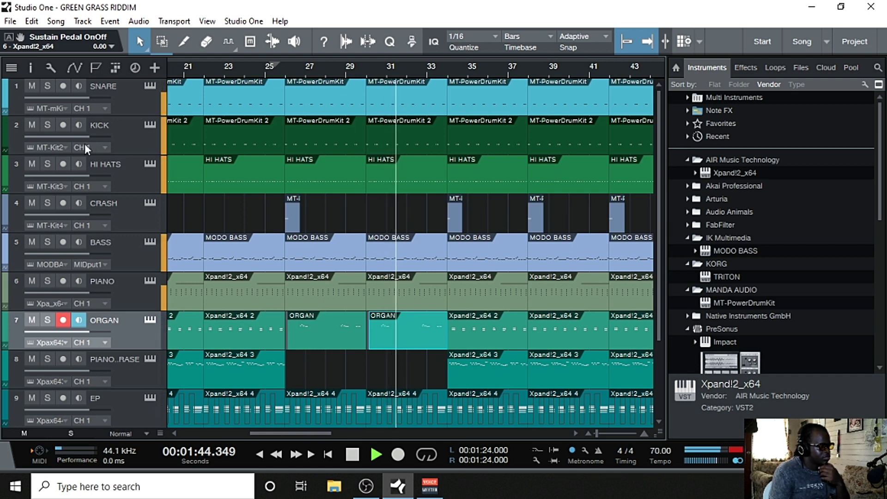
{"action": "left_click", "coordinate": [33, 87]}
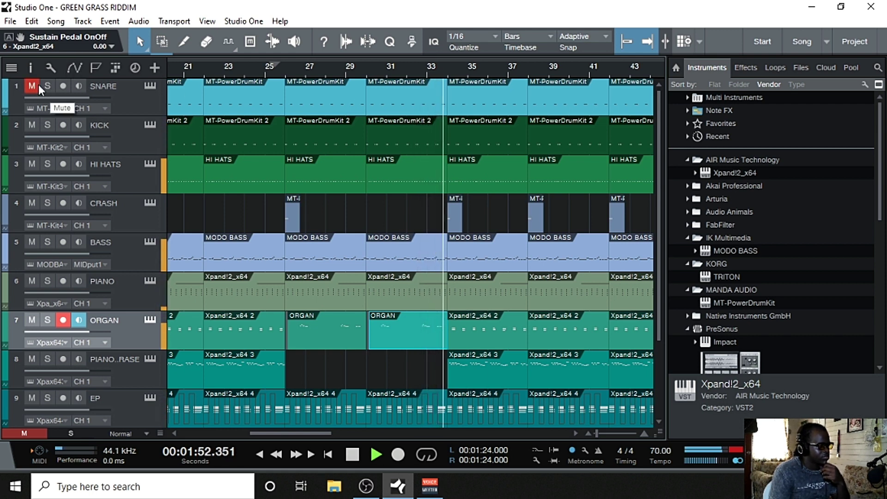
{"action": "left_click", "coordinate": [38, 85]}
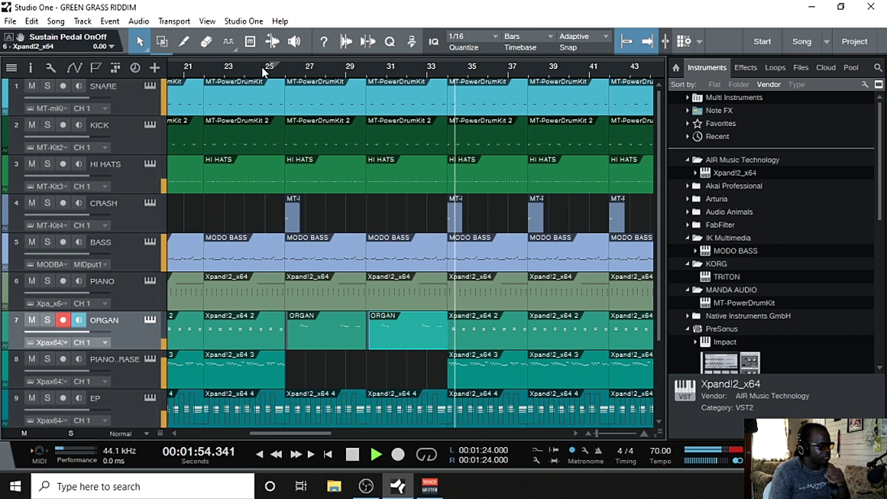
{"action": "key", "text": "space"}
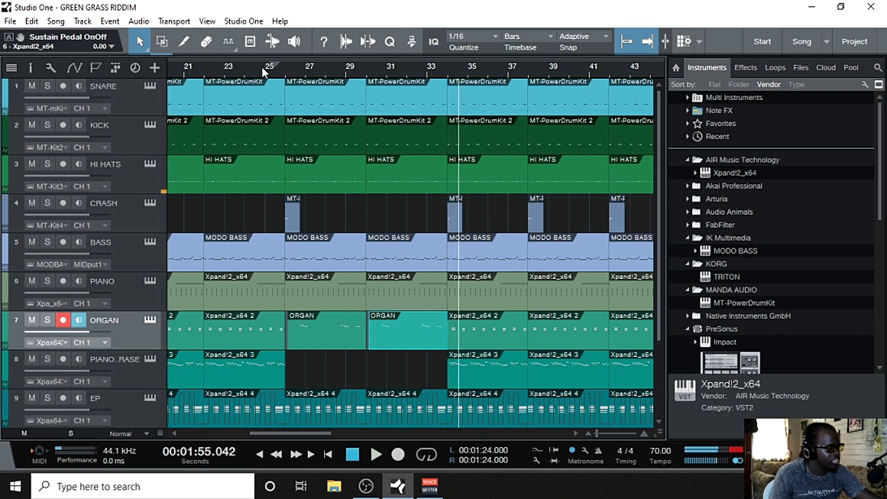
Step: Delete the two SNARE clips between bars 26 and 34, and play back the section from bar 25
{"action": "right_click", "coordinate": [309, 91]}
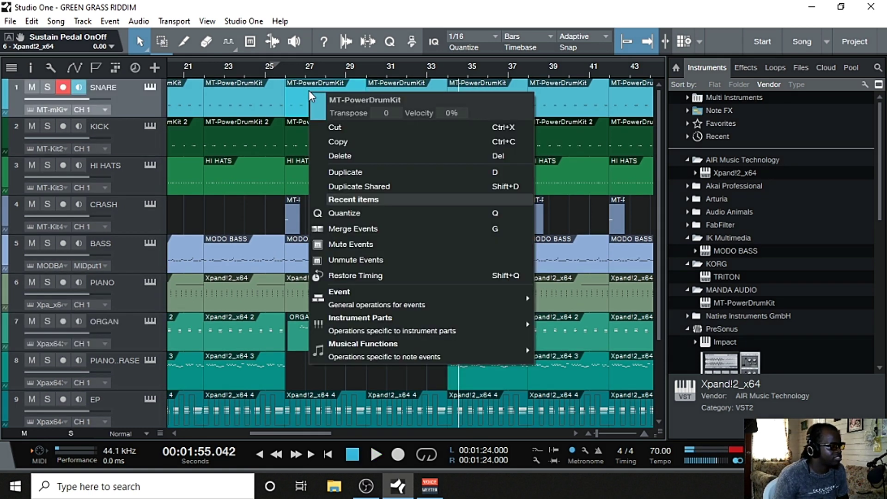
{"action": "left_click", "coordinate": [349, 156]}
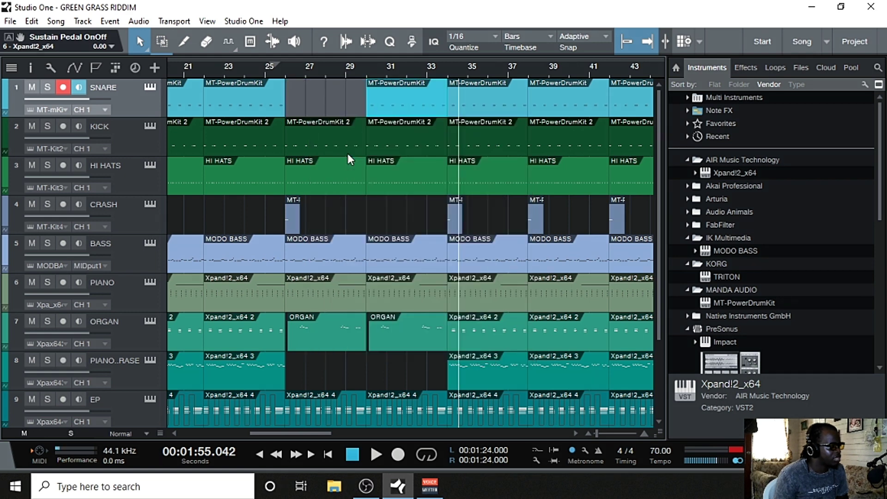
{"action": "right_click", "coordinate": [403, 89]}
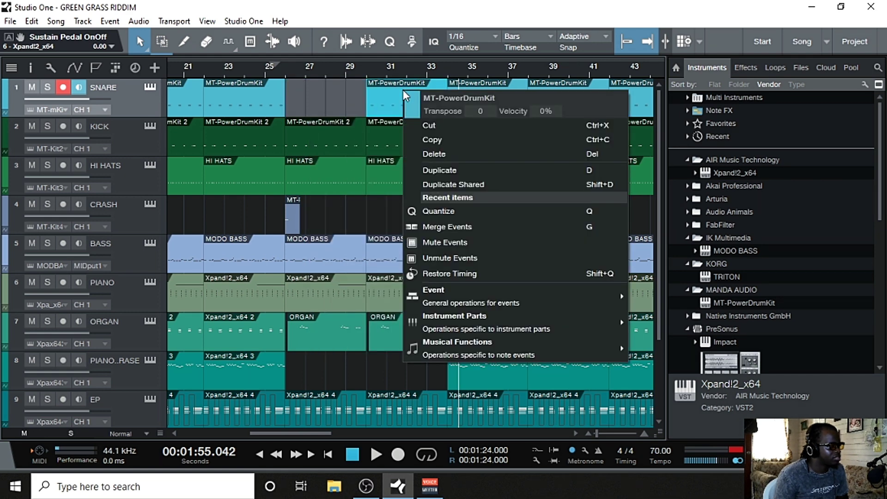
{"action": "left_click", "coordinate": [435, 148]}
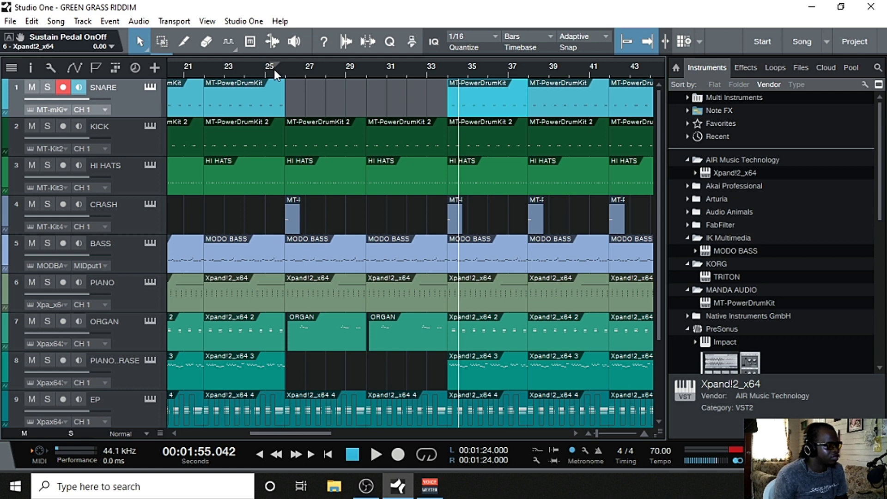
{"action": "left_click", "coordinate": [274, 69]}
{"action": "key", "text": "space"}
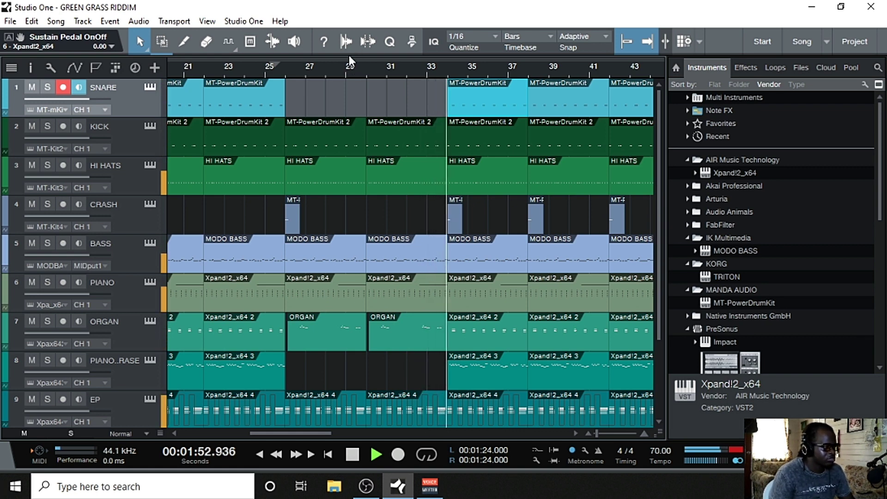
{"action": "key", "text": "space"}
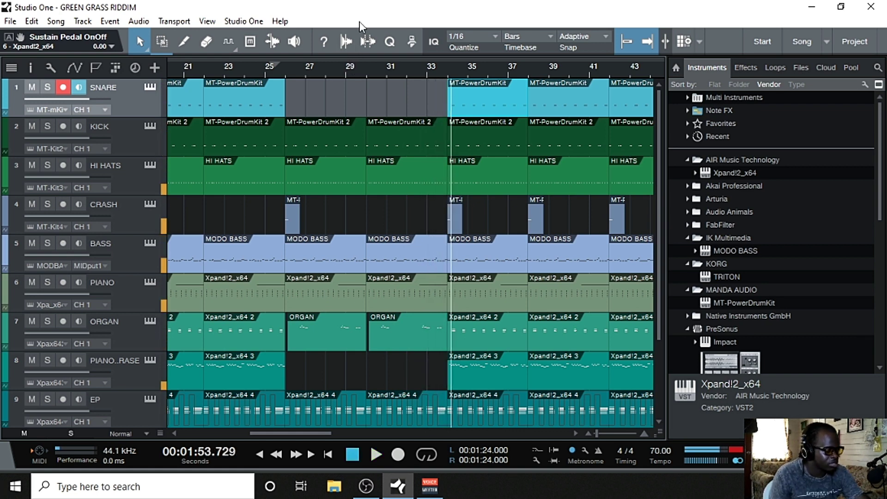
Step: Record a short snare fill on the SNARE track leading into bar 34, and play it back from bar 32
{"action": "left_click", "coordinate": [409, 72]}
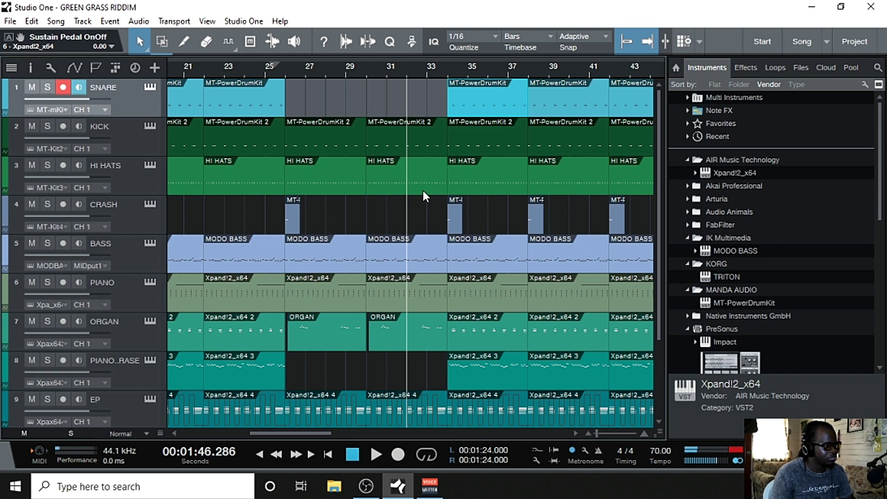
{"action": "left_click", "coordinate": [387, 65]}
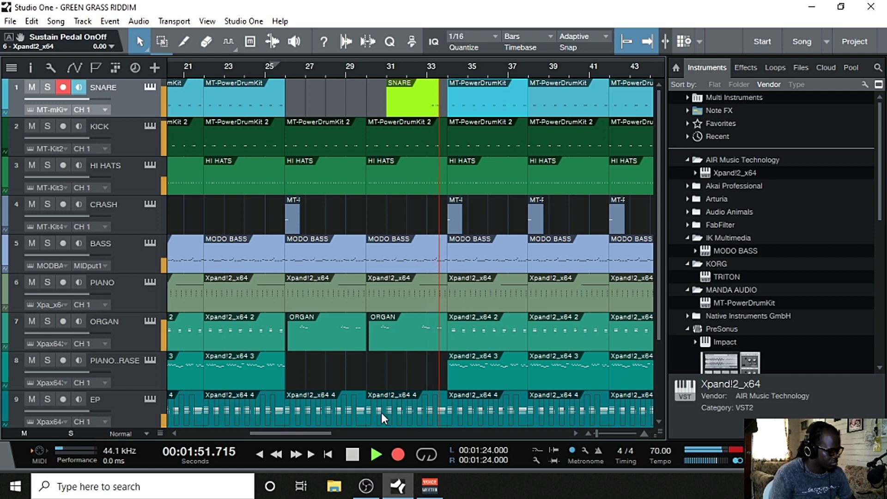
{"action": "key", "text": "space"}
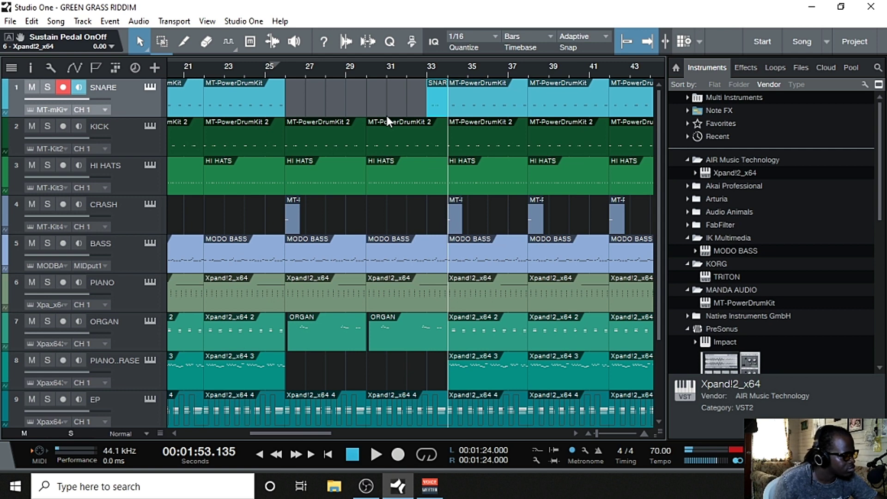
{"action": "left_click", "coordinate": [415, 67]}
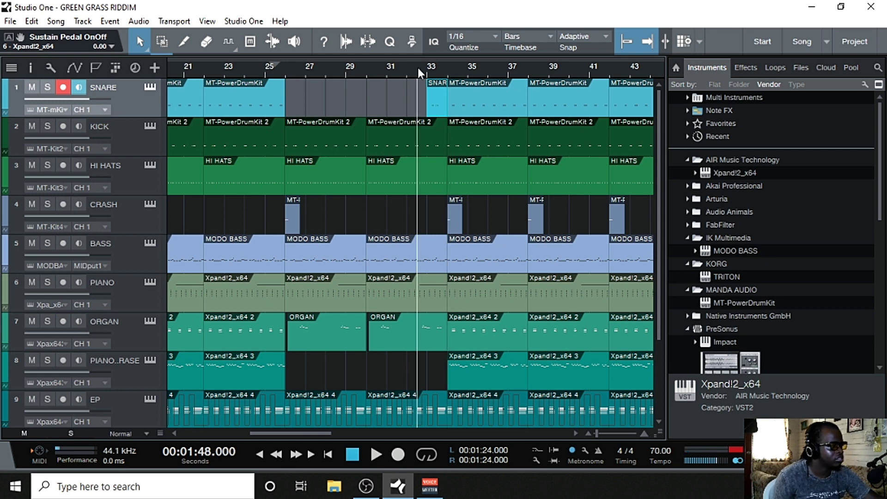
{"action": "key", "text": "space"}
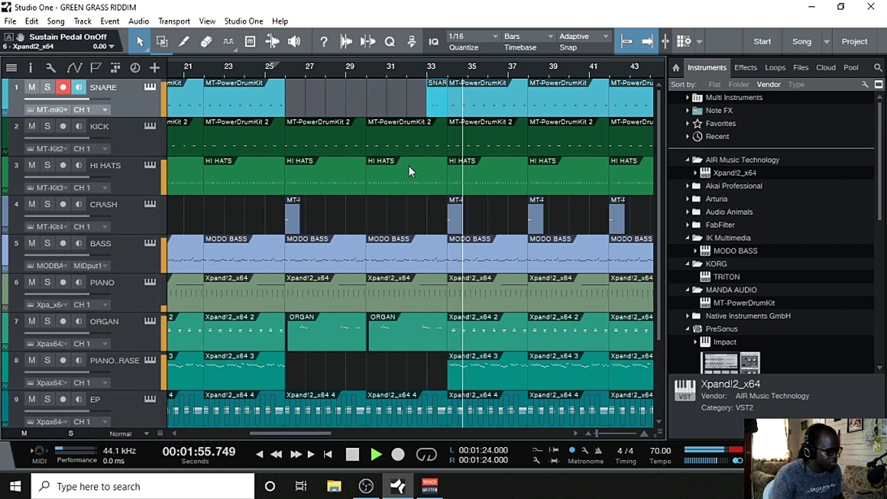
{"action": "key", "text": "space"}
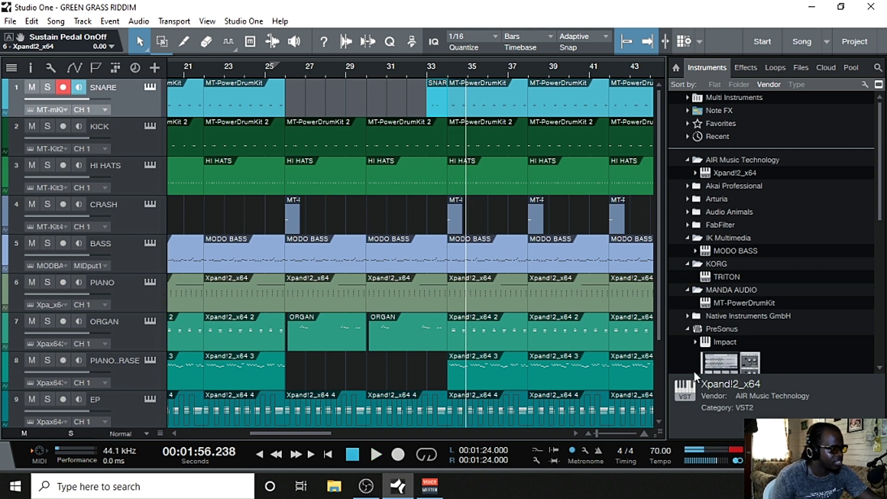
Step: Delete the first note at 33.2 from the recorded SNARE fill clip, and play the fill back from bar 33
{"action": "left_click", "coordinate": [643, 434]}
{"action": "left_click", "coordinate": [644, 434]}
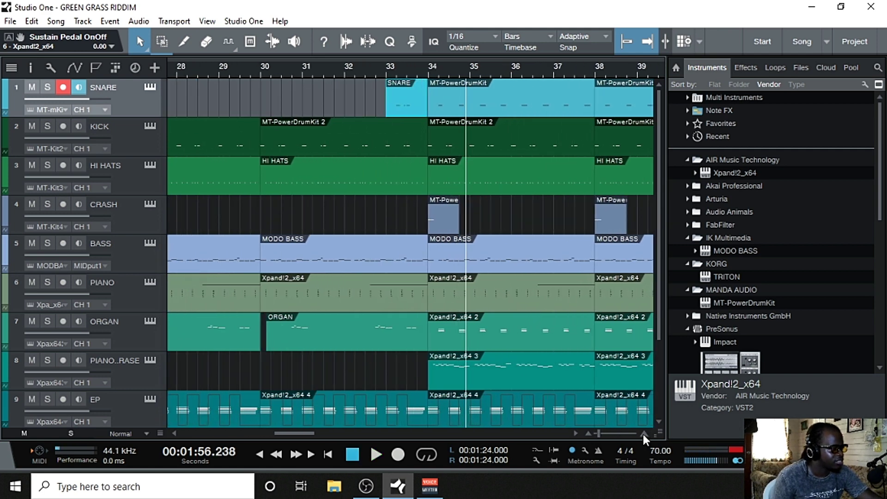
{"action": "left_click", "coordinate": [644, 434]}
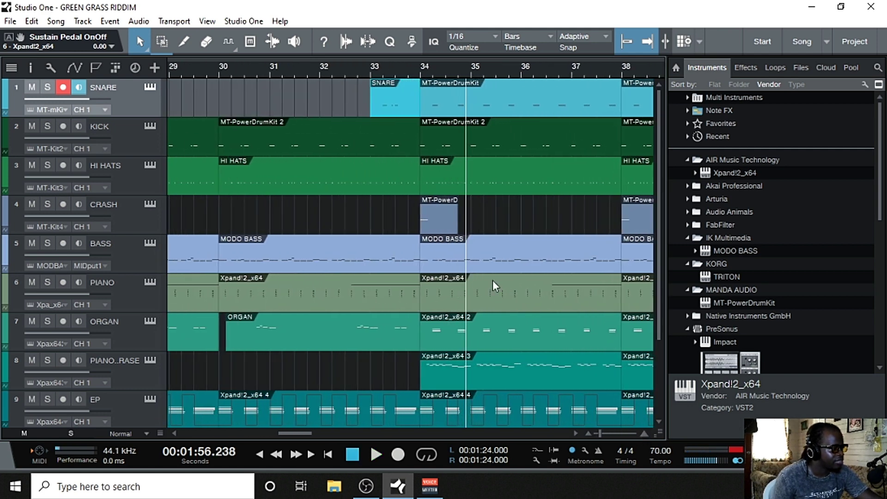
{"action": "double_click", "coordinate": [384, 103]}
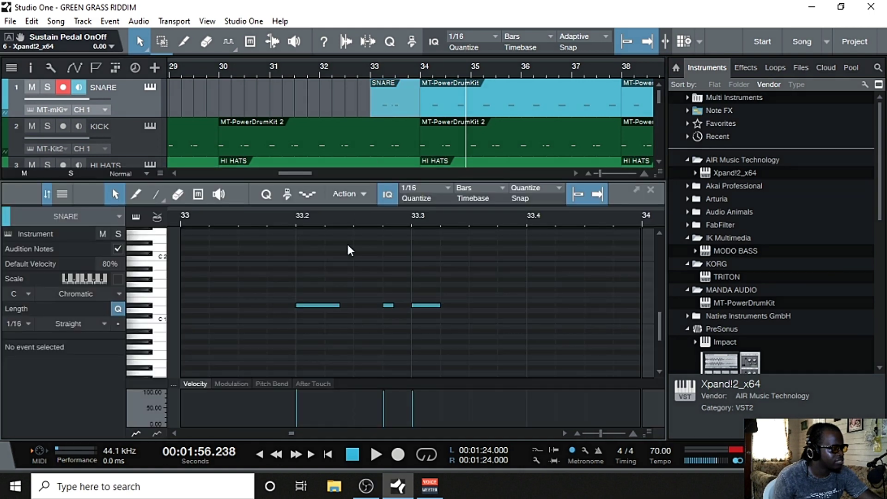
{"action": "right_click", "coordinate": [325, 306]}
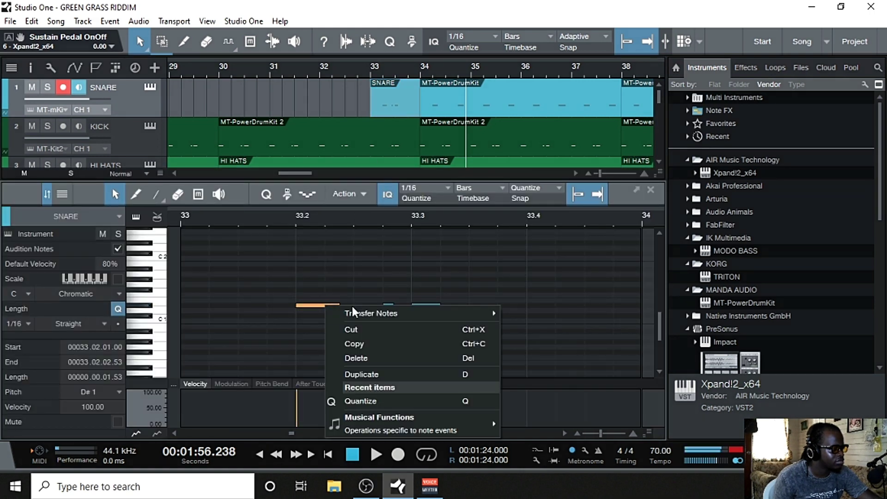
{"action": "left_click", "coordinate": [369, 358]}
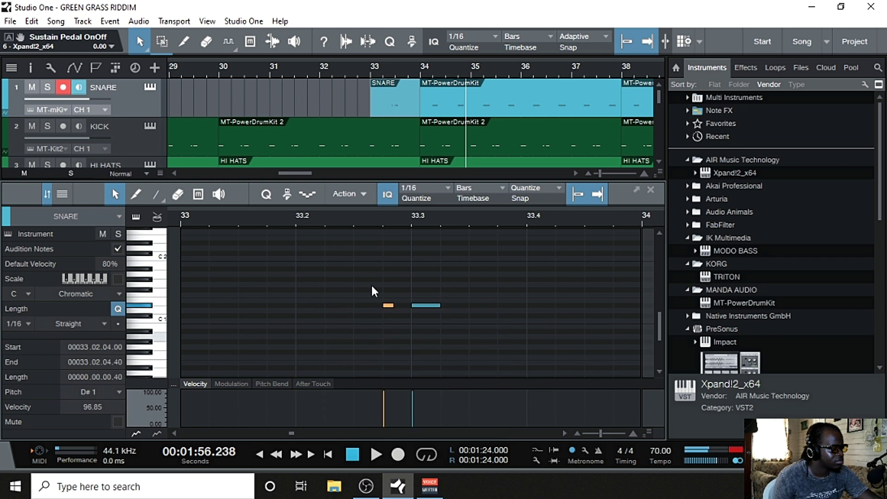
{"action": "left_click", "coordinate": [376, 68]}
{"action": "key", "text": "space"}
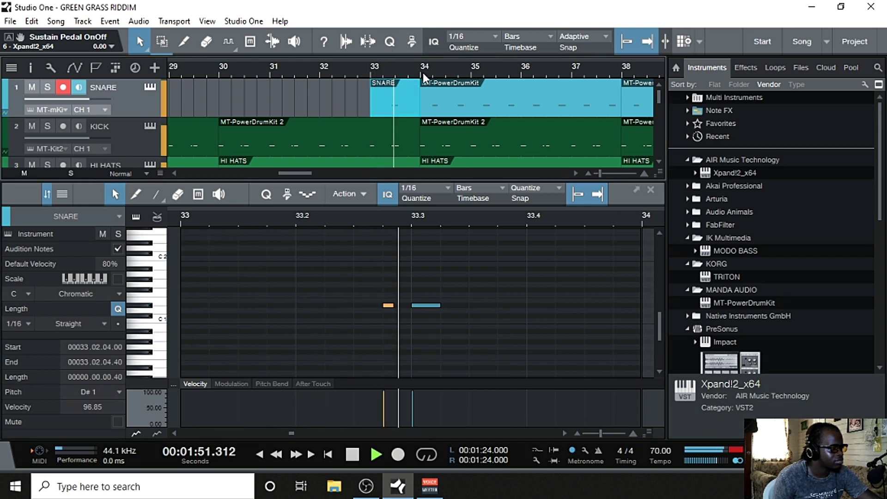
{"action": "key", "text": "space"}
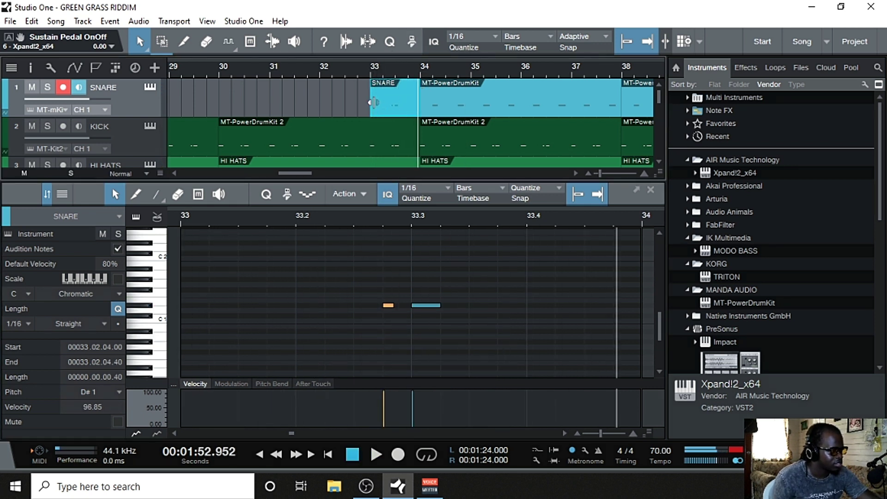
Step: Trim the start of the SNARE fill clip to 33.02.01.00, and play back the transition from bar 33
{"action": "mouse_move", "coordinate": [373, 102]}
{"action": "left_mouse_down"}
{"action": "mouse_move", "coordinate": [396, 105]}
{"action": "mouse_move", "coordinate": [383, 104]}
{"action": "left_mouse_up"}
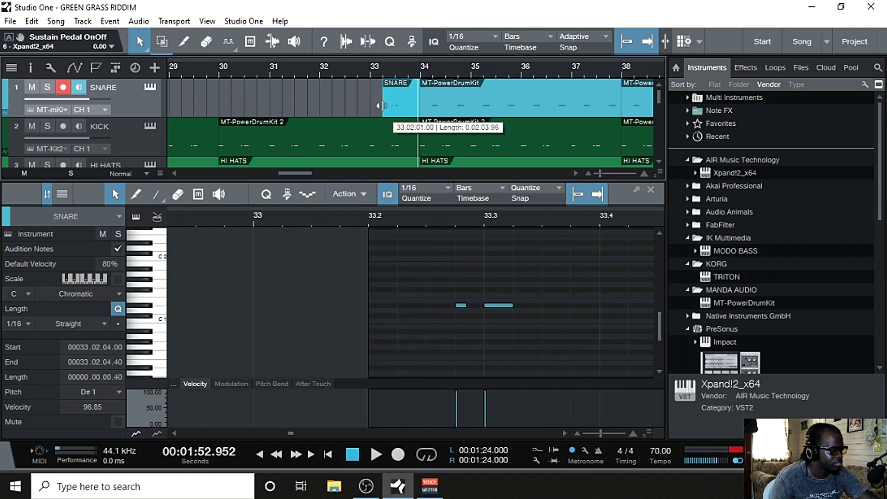
{"action": "left_click", "coordinate": [373, 69]}
{"action": "key", "text": "space"}
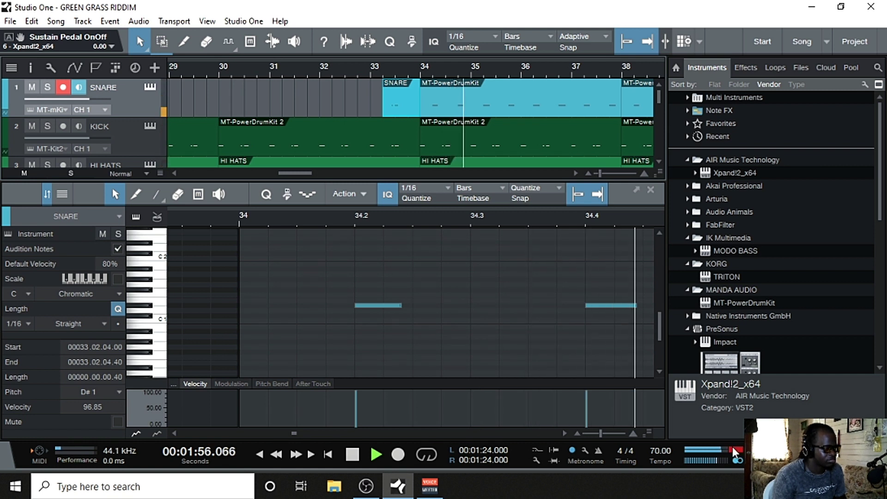
{"action": "key", "text": "space"}
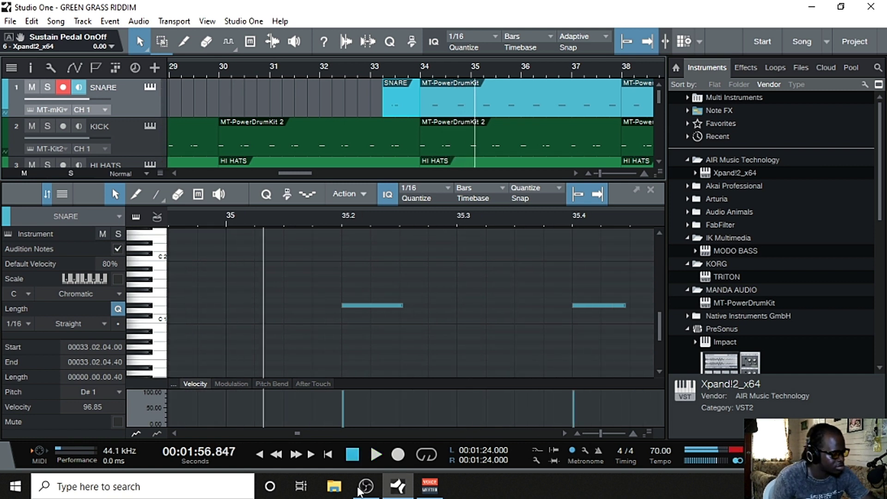
Step: Set the velocity of the short note in the SNARE fill to 90, play back from bar 33, and close the note editor
{"action": "left_click", "coordinate": [179, 431]}
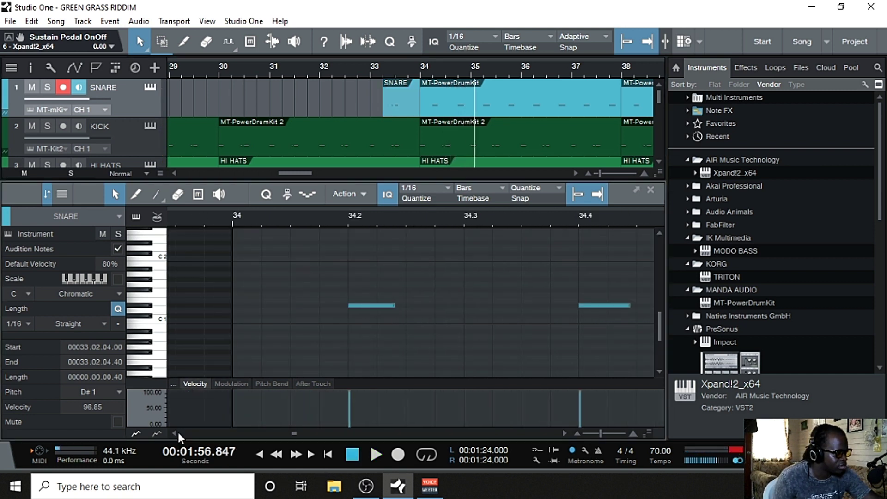
{"action": "left_click", "coordinate": [178, 432]}
{"action": "left_click", "coordinate": [178, 432]}
{"action": "left_click", "coordinate": [181, 431]}
{"action": "left_click", "coordinate": [181, 430]}
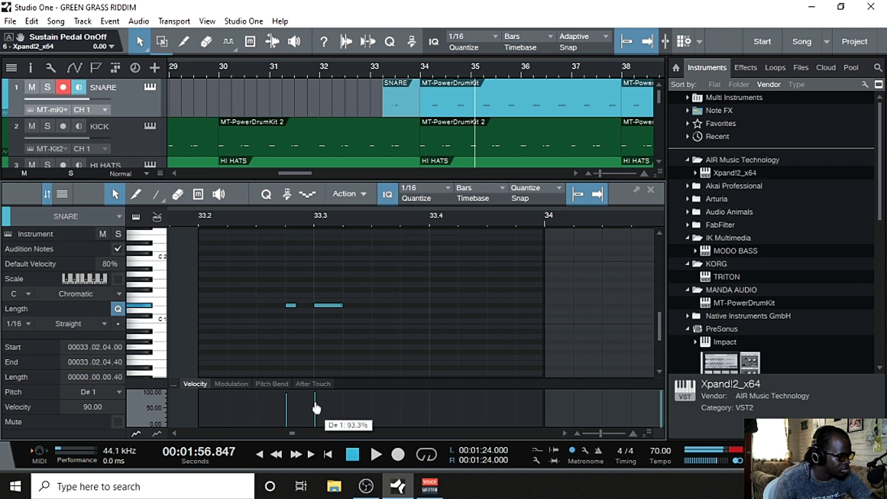
{"action": "left_click", "coordinate": [372, 64]}
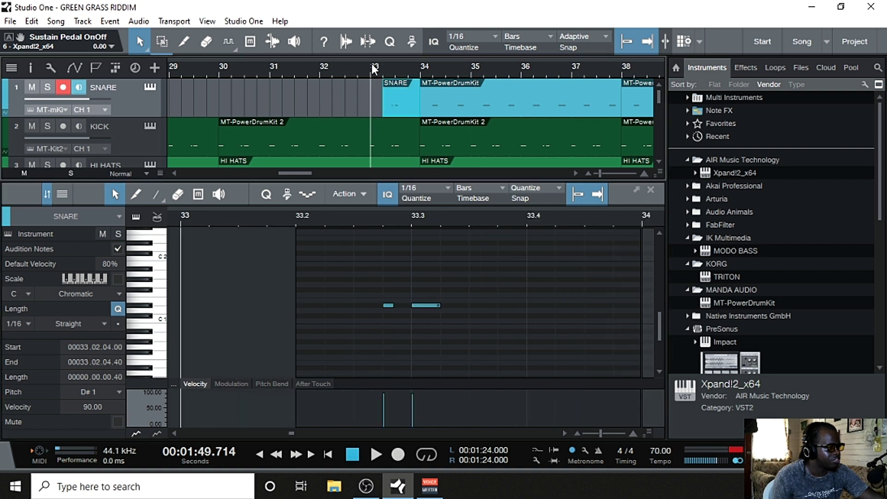
{"action": "key", "text": "space"}
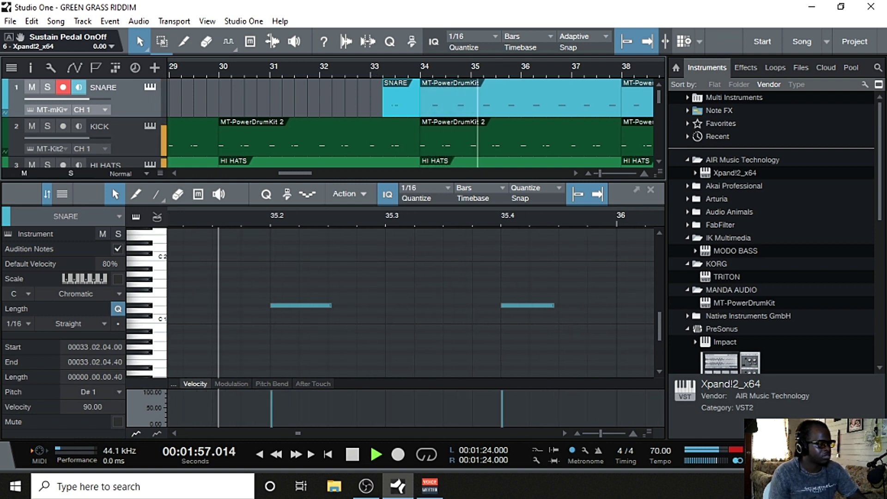
{"action": "key", "text": "F2"}
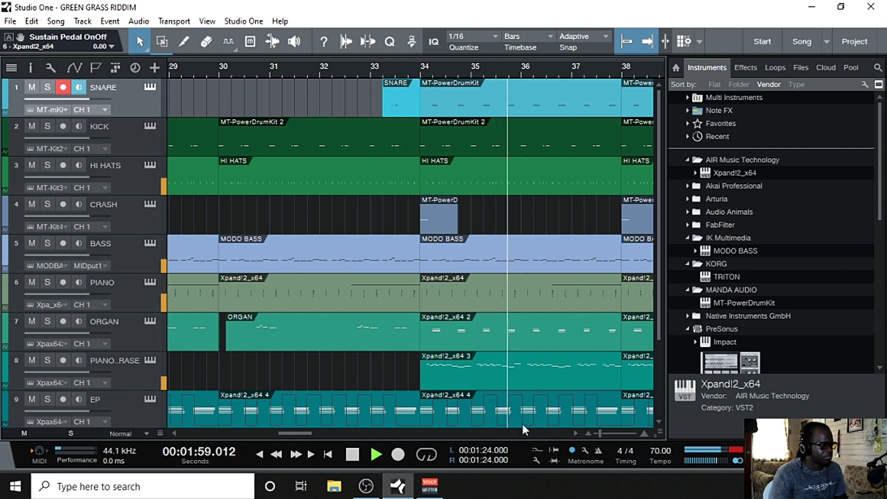
Step: Delete the CRASH clip at bar 38, and play back the section from bar 33
{"action": "mouse_move", "coordinate": [303, 430]}
{"action": "left_mouse_down"}
{"action": "mouse_move", "coordinate": [323, 435]}
{"action": "mouse_move", "coordinate": [317, 421]}
{"action": "left_mouse_up"}
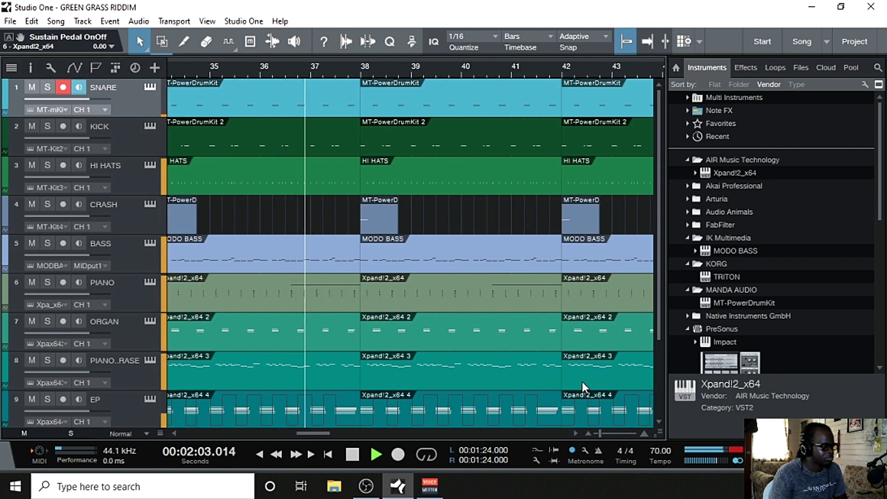
{"action": "left_click_drag", "start_coordinate": [602, 434], "coordinate": [597, 433]}
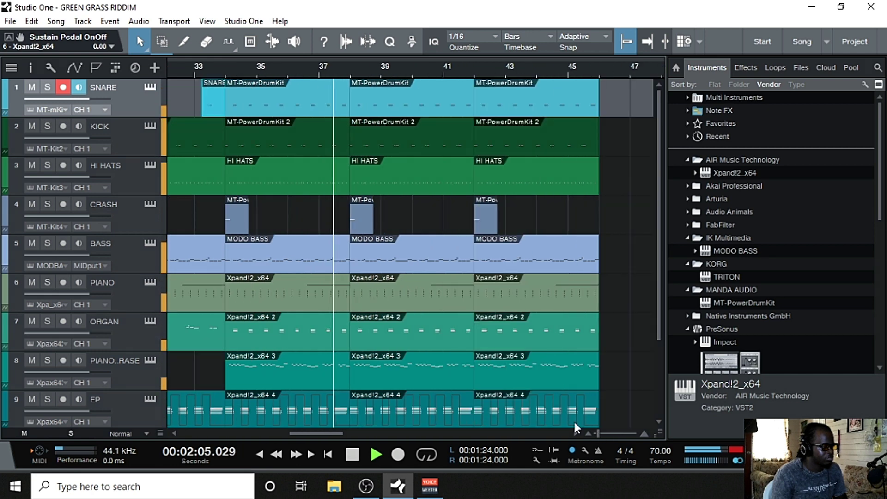
{"action": "right_click", "coordinate": [358, 210]}
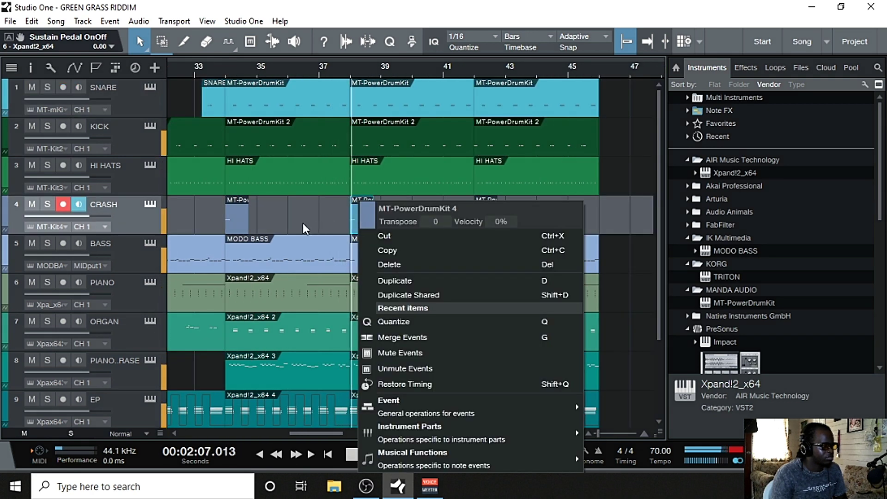
{"action": "left_click", "coordinate": [331, 218]}
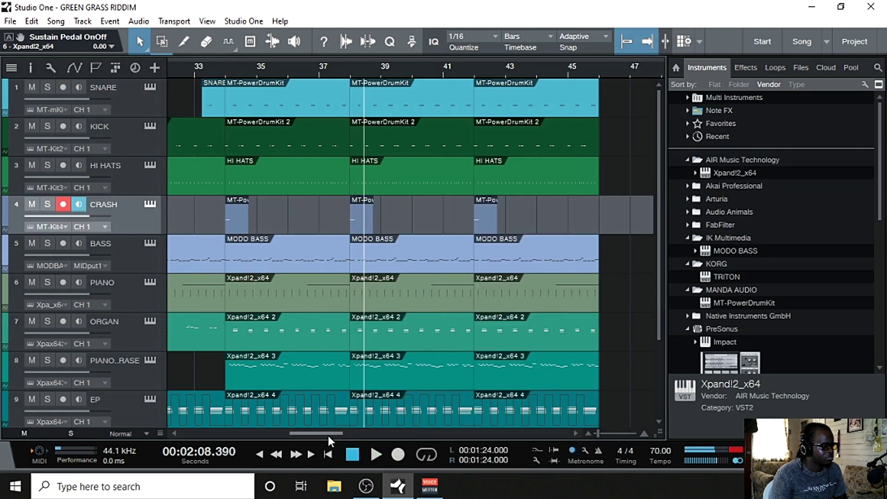
{"action": "left_click_drag", "start_coordinate": [327, 433], "coordinate": [319, 434]}
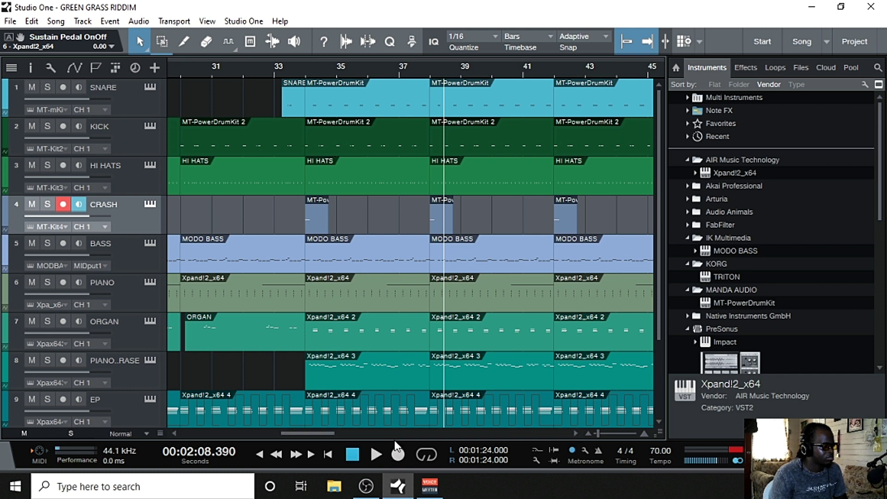
{"action": "right_click", "coordinate": [442, 218]}
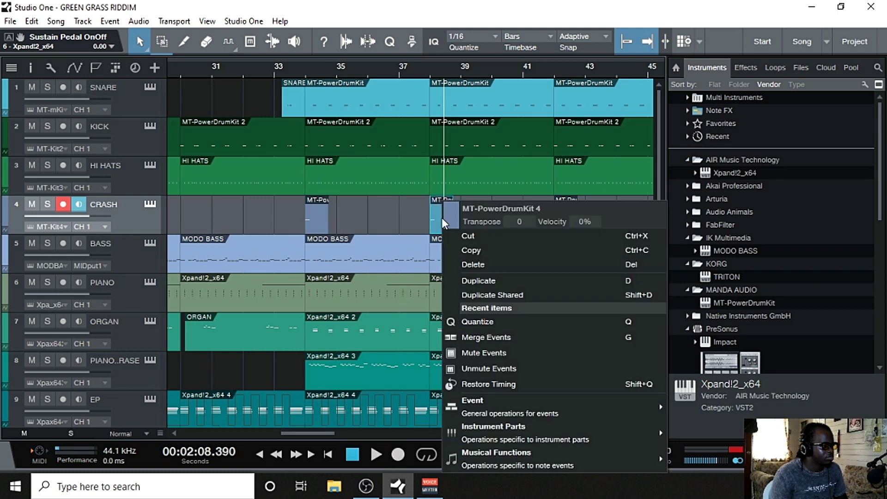
{"action": "left_click", "coordinate": [480, 265]}
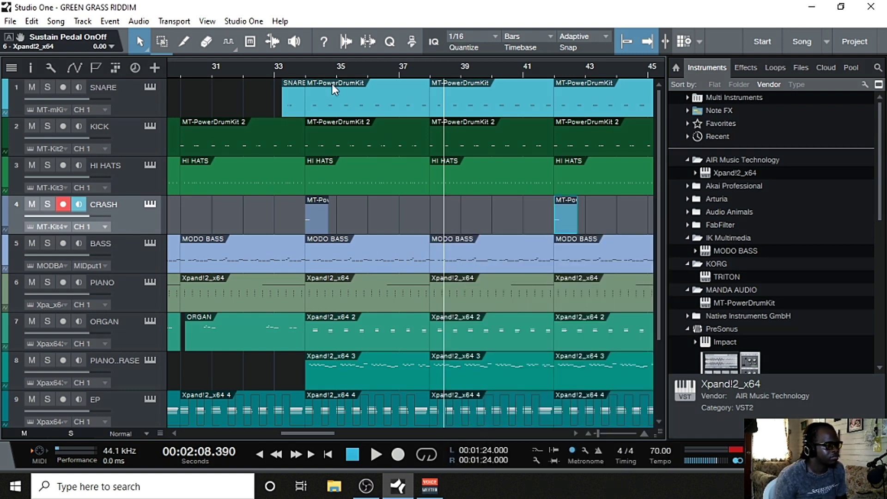
{"action": "left_click", "coordinate": [281, 71]}
{"action": "key", "text": "space"}
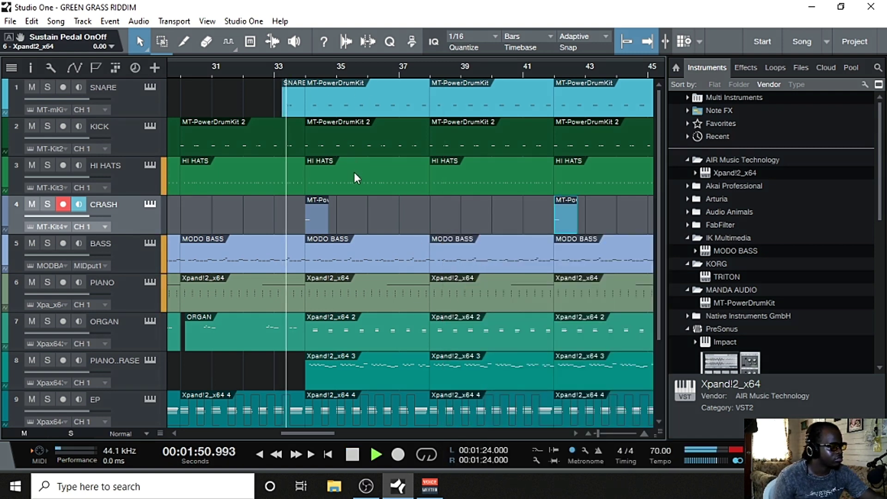
Step: Duplicate the clips between bars 38 and 46 across the tracks to extend the song from bar 46
{"action": "left_click_drag", "start_coordinate": [314, 433], "coordinate": [275, 454]}
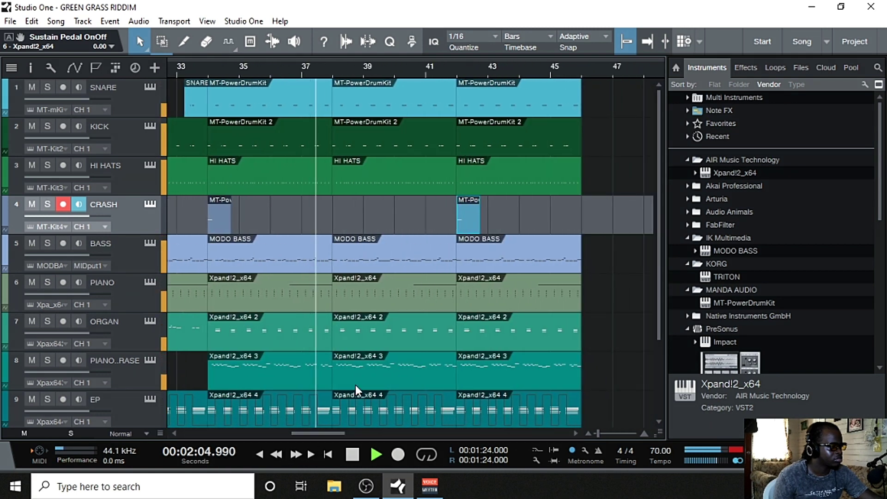
{"action": "scroll", "coordinate": [373, 317], "scroll_direction": "down", "scroll_amount": 3}
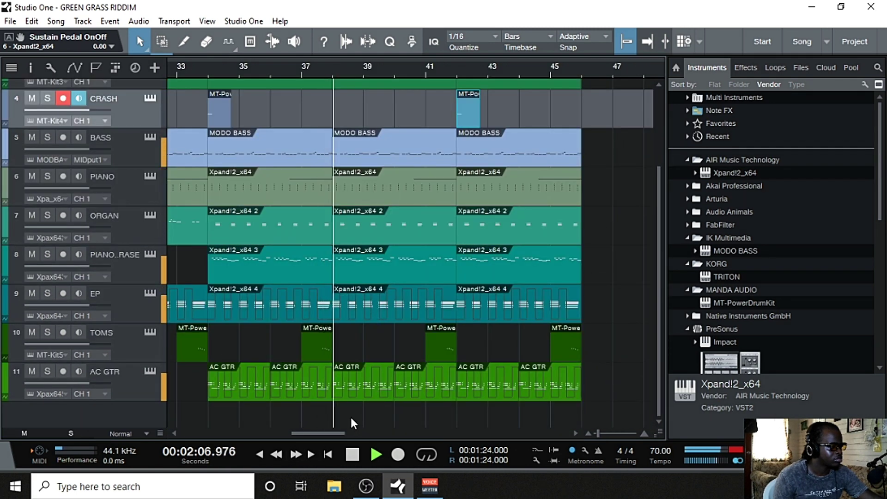
{"action": "left_click_drag", "start_coordinate": [350, 415], "coordinate": [577, 70]}
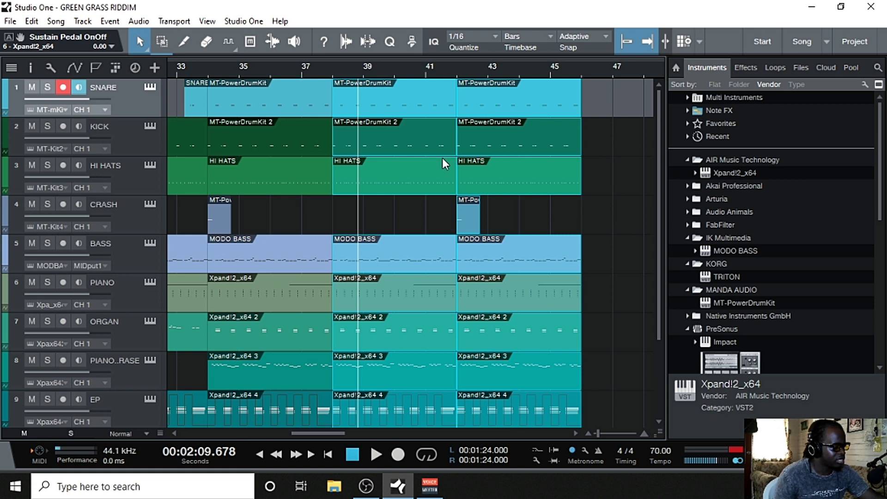
{"action": "key", "text": "d"}
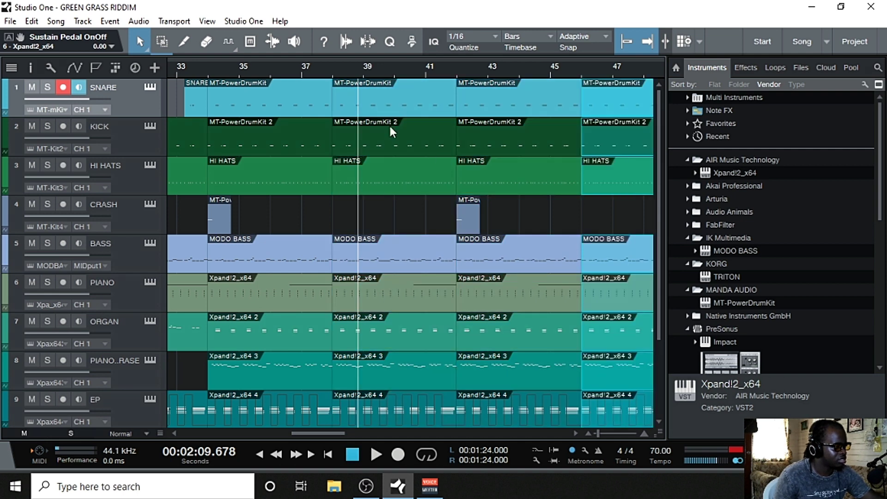
Step: Play back from bar 37 and delete the TOMS clip at that bar
{"action": "left_click", "coordinate": [307, 66]}
{"action": "key", "text": "space"}
{"action": "scroll", "coordinate": [412, 181], "scroll_direction": "down", "scroll_amount": 3}
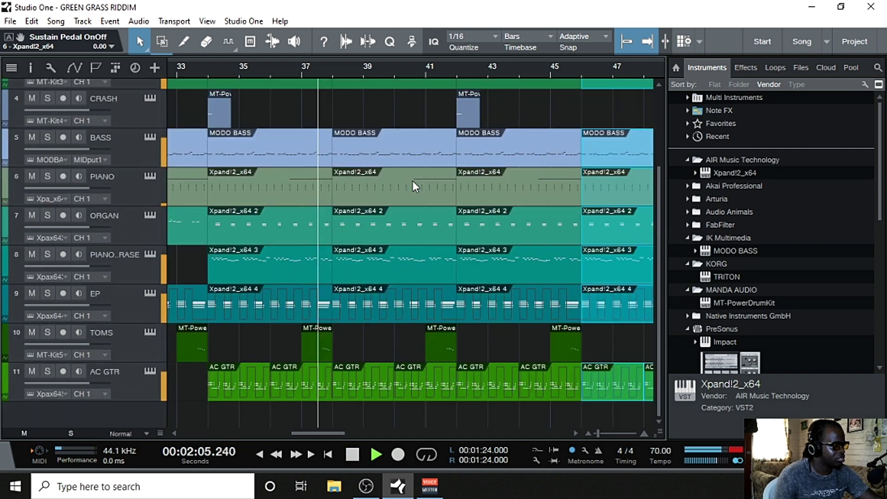
{"action": "right_click", "coordinate": [318, 339]}
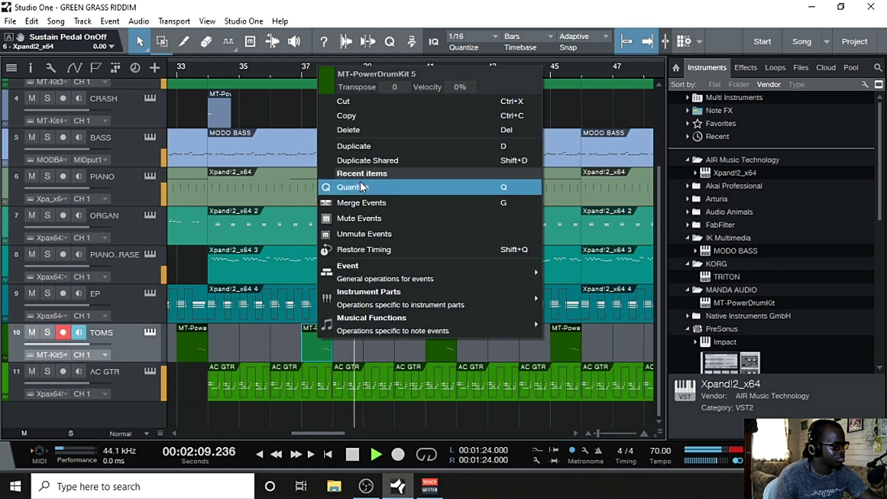
{"action": "left_click", "coordinate": [347, 131]}
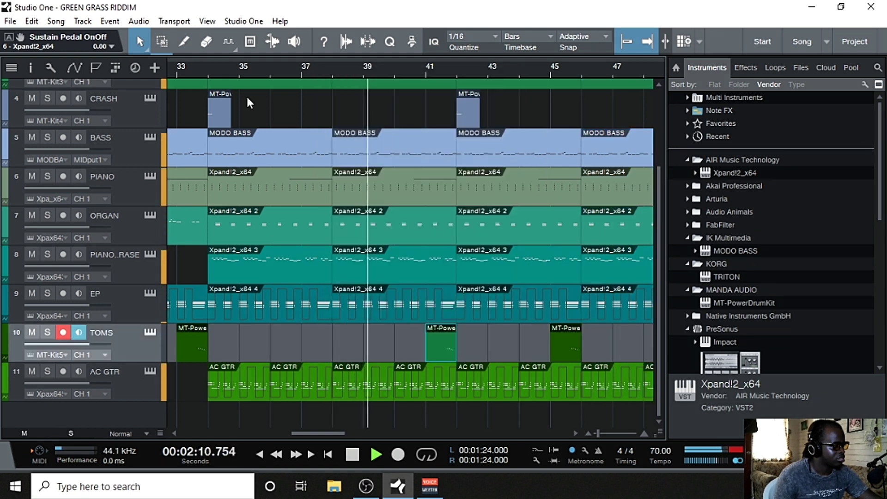
Step: Listen to the section from just before bar 34 with the AC GTR track muted
{"action": "left_click", "coordinate": [201, 68]}
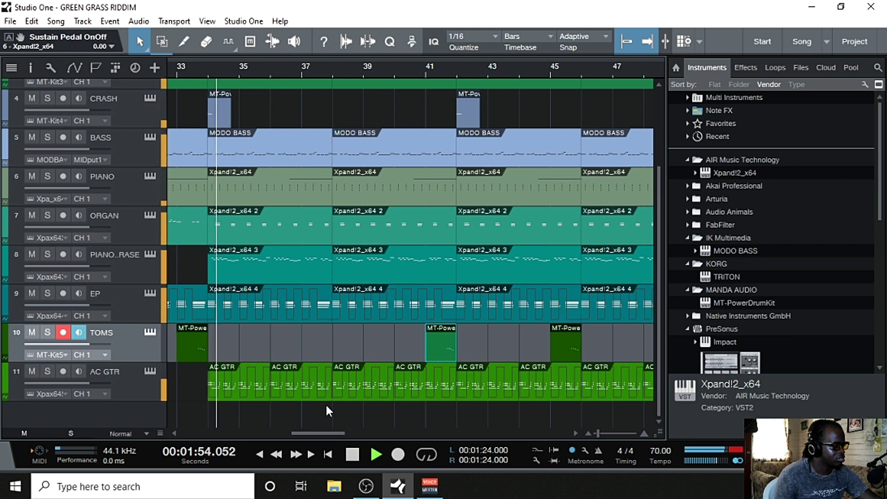
{"action": "left_click", "coordinate": [32, 371]}
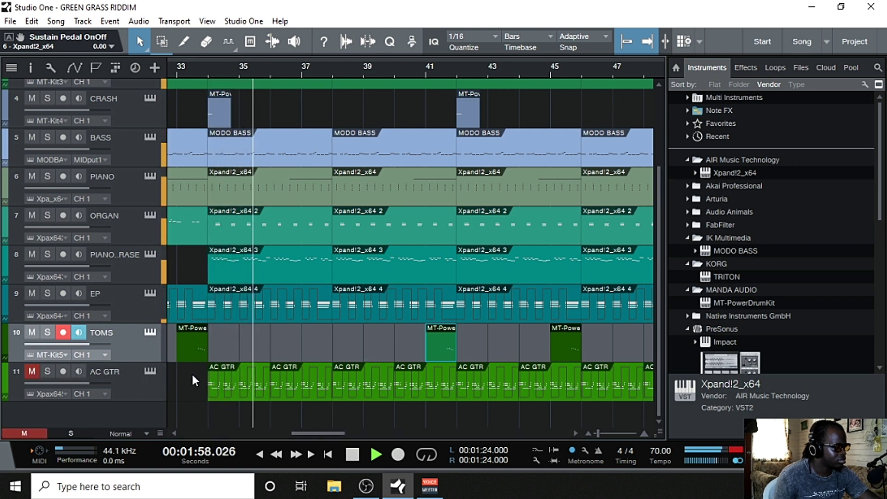
{"action": "key", "text": "space"}
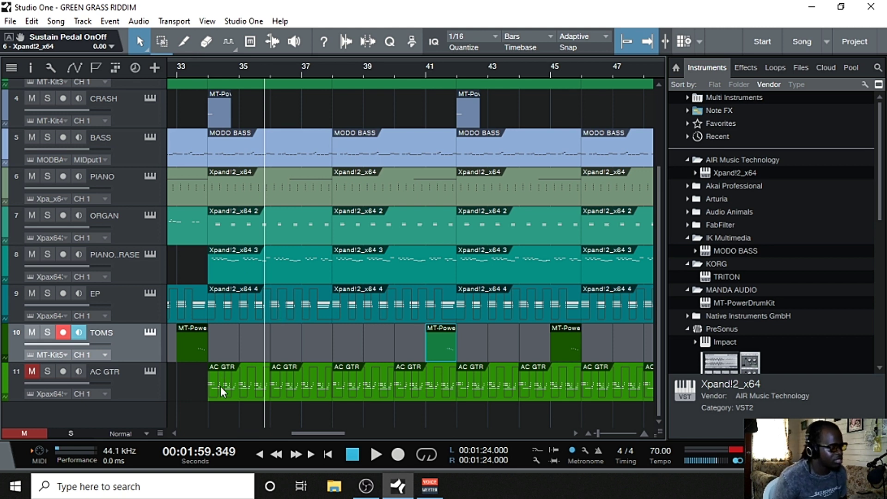
Step: Delete the four AC GTR clips between bars 34 and 42
{"action": "left_click_drag", "start_coordinate": [178, 387], "coordinate": [342, 389]}
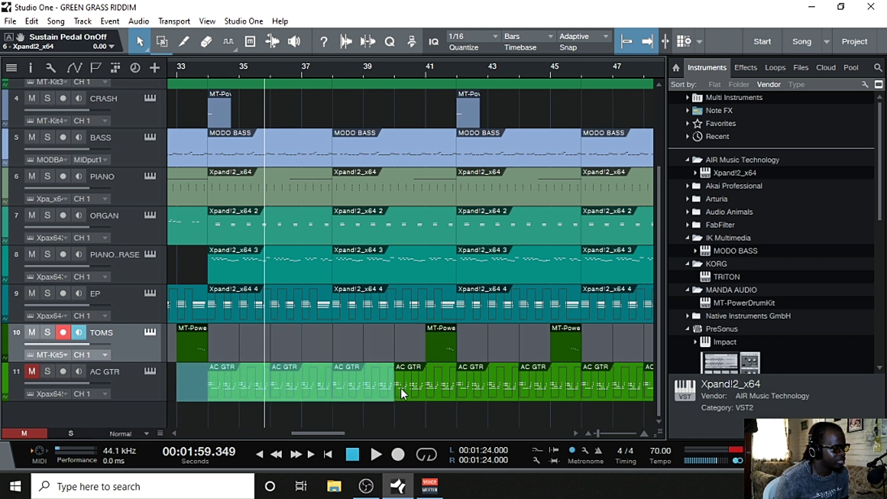
{"action": "left_click_drag", "start_coordinate": [416, 388], "coordinate": [417, 386]}
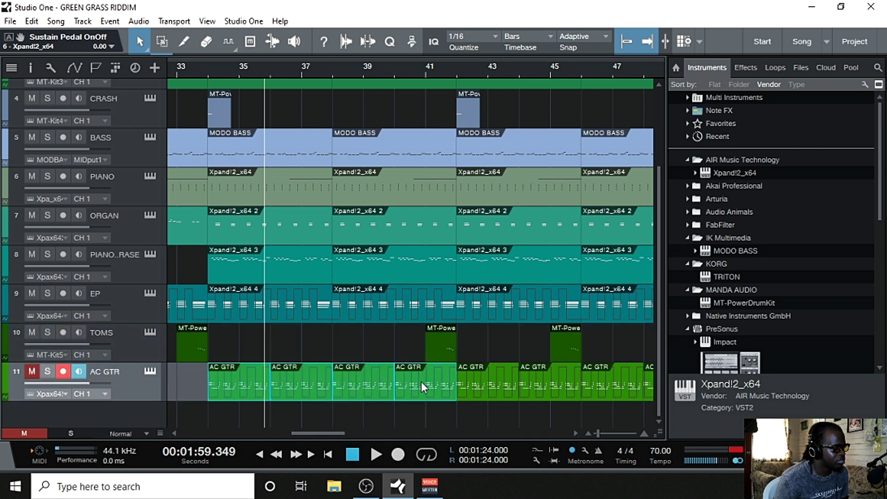
{"action": "right_click", "coordinate": [420, 382]}
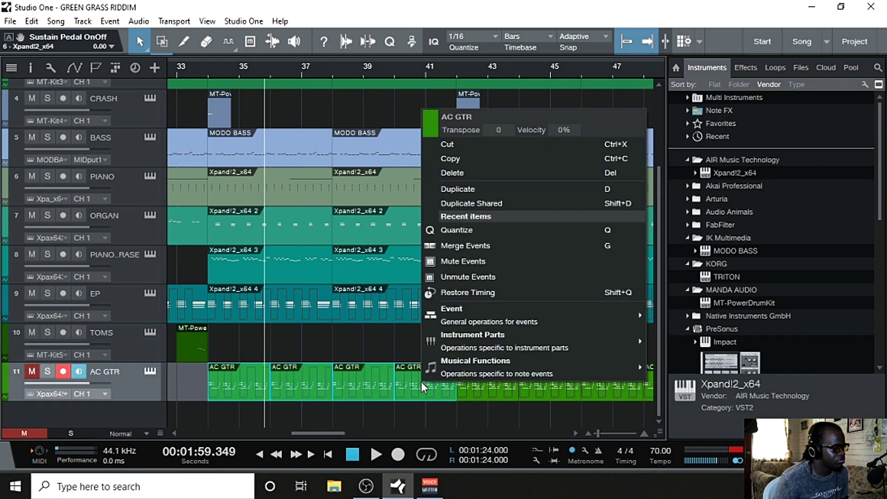
{"action": "left_click", "coordinate": [465, 175]}
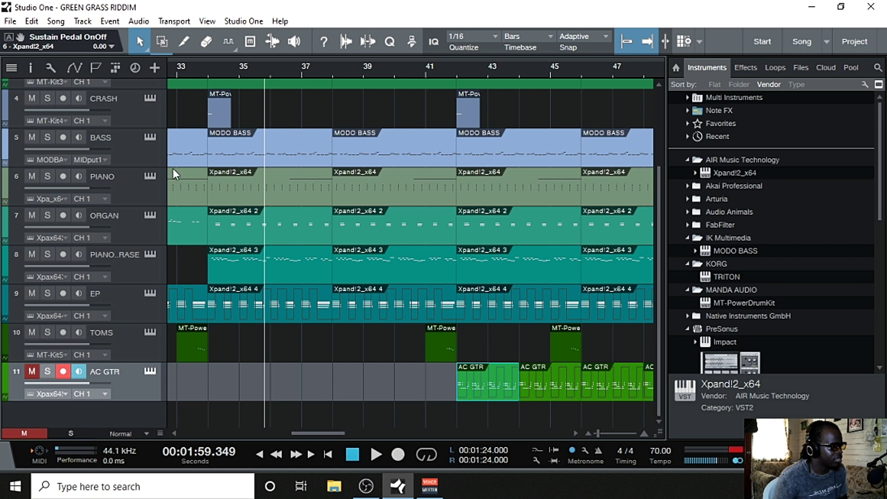
Step: Play back the transition from bar 33 and unmute the AC GTR track
{"action": "left_click", "coordinate": [181, 70]}
{"action": "key", "text": "space"}
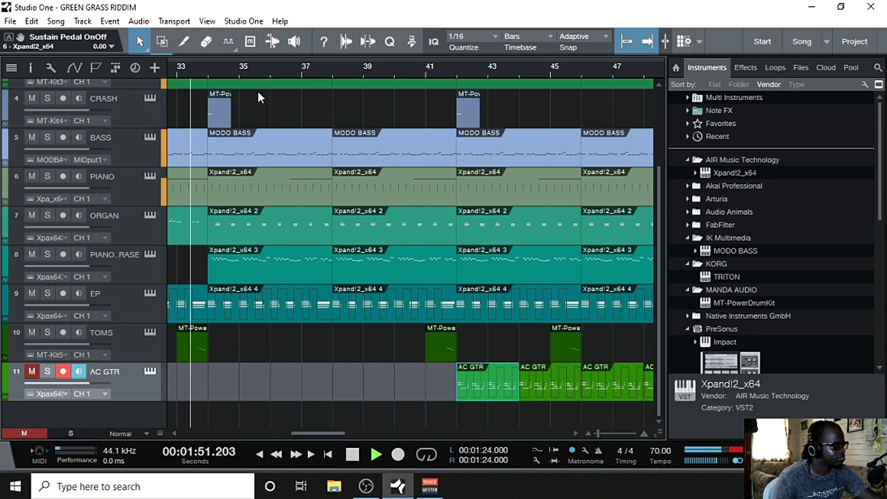
{"action": "left_click", "coordinate": [31, 371]}
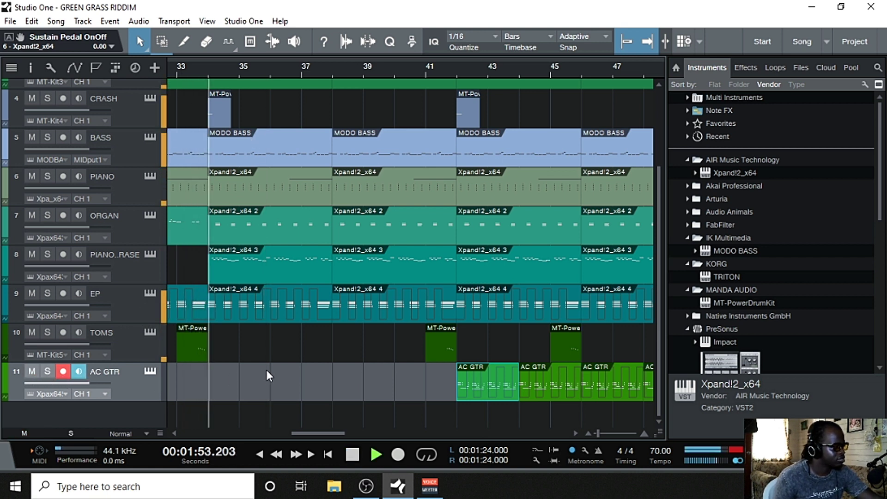
Step: Delete the two clips between bars 42 and 50 on track 8, PIANO..RASE
{"action": "left_click_drag", "start_coordinate": [309, 432], "coordinate": [315, 449]}
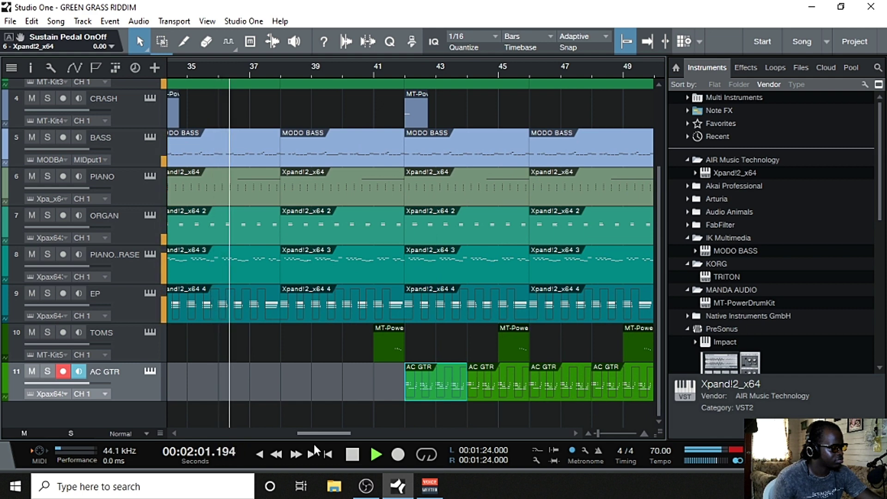
{"action": "right_click", "coordinate": [436, 272]}
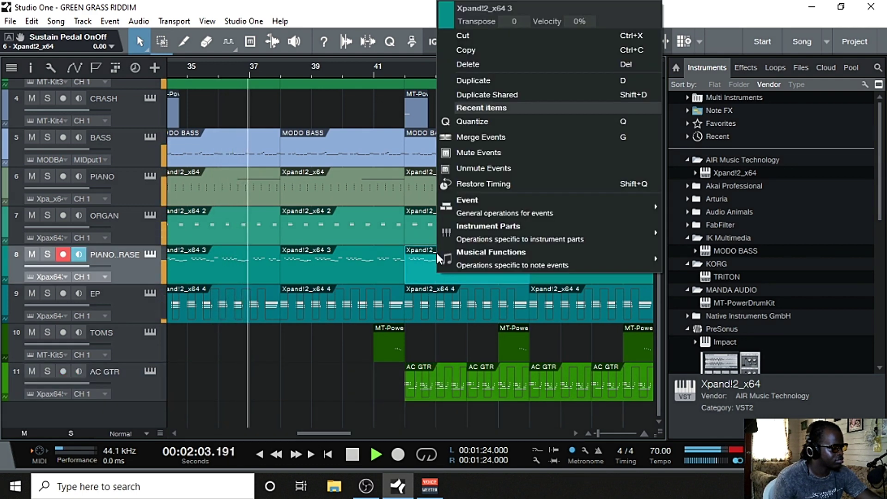
{"action": "left_click", "coordinate": [467, 69]}
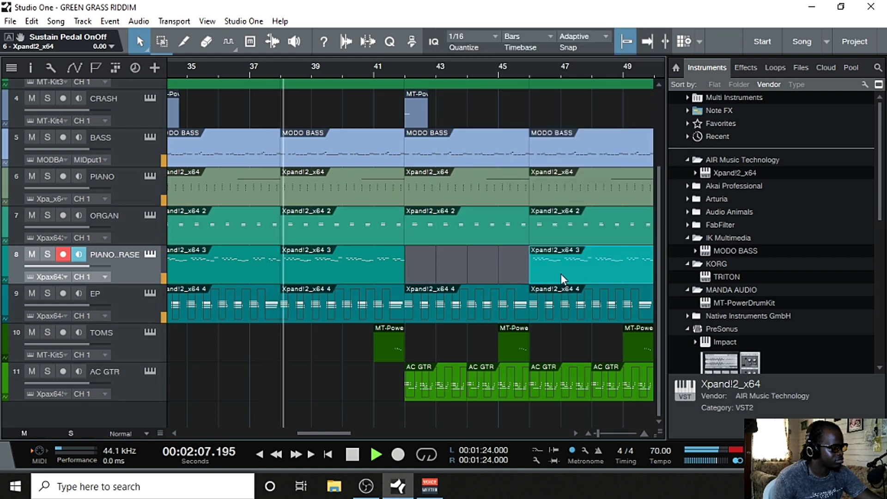
{"action": "right_click", "coordinate": [561, 273]}
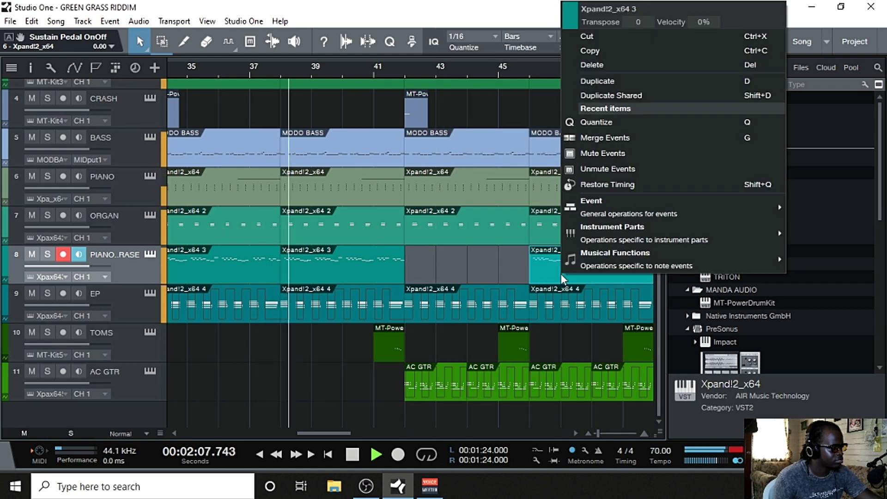
{"action": "left_click", "coordinate": [592, 69]}
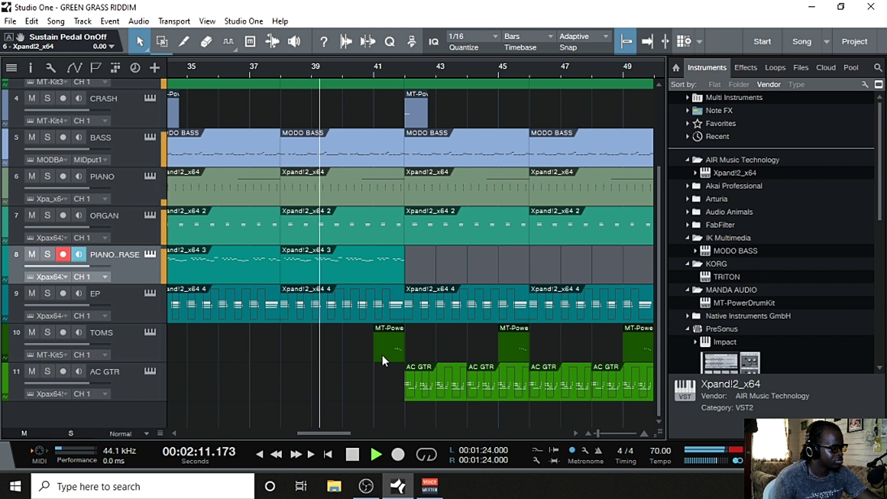
Step: Duplicate the TOMS fill within bar 41 so two half-bar clips occupy the bar, and stop playback
{"action": "mouse_move", "coordinate": [377, 356]}
{"action": "left_mouse_down"}
{"action": "mouse_move", "coordinate": [397, 356]}
{"action": "mouse_move", "coordinate": [381, 350]}
{"action": "left_mouse_up"}
{"action": "key", "text": "d"}
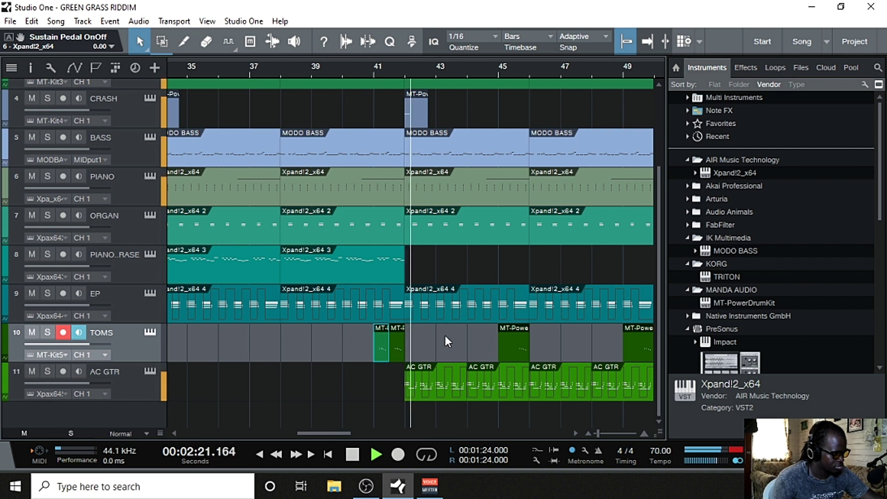
{"action": "key", "text": "space"}
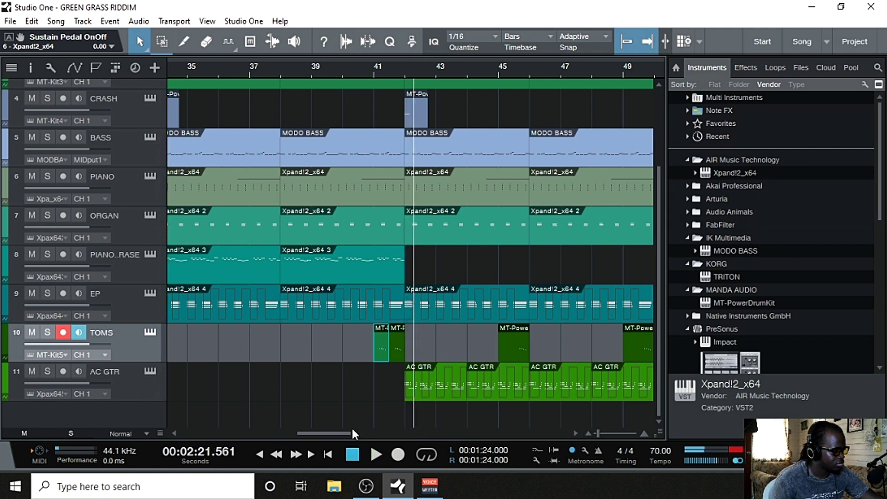
Step: Delete the four AC GTR clips between bars 42 and 50
{"action": "left_click_drag", "start_coordinate": [352, 430], "coordinate": [360, 431]}
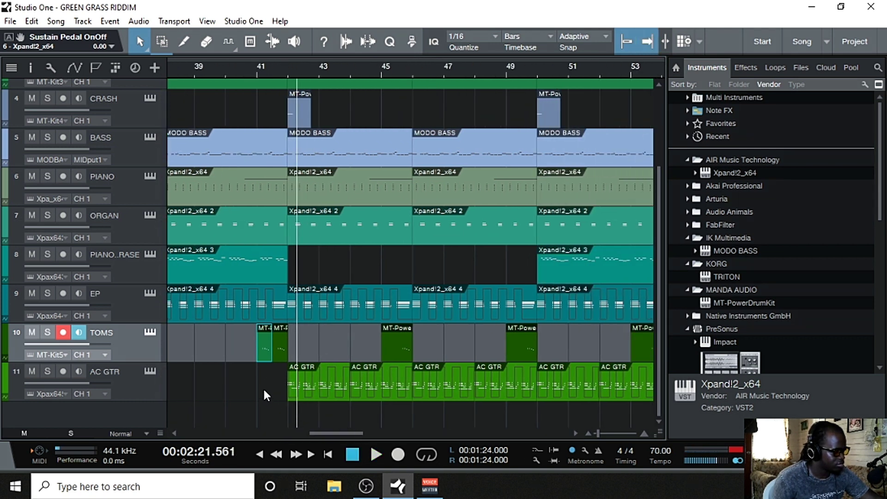
{"action": "left_click_drag", "start_coordinate": [264, 391], "coordinate": [495, 393]}
{"action": "right_click", "coordinate": [501, 386]}
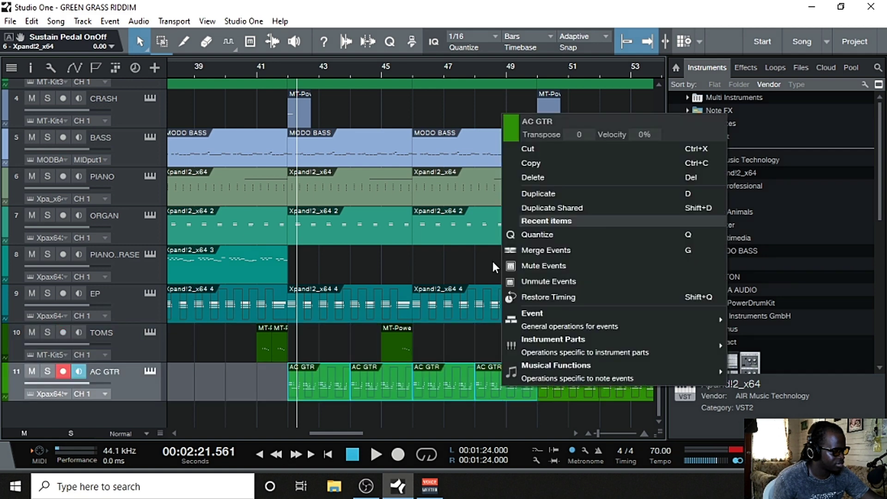
{"action": "left_click", "coordinate": [527, 178]}
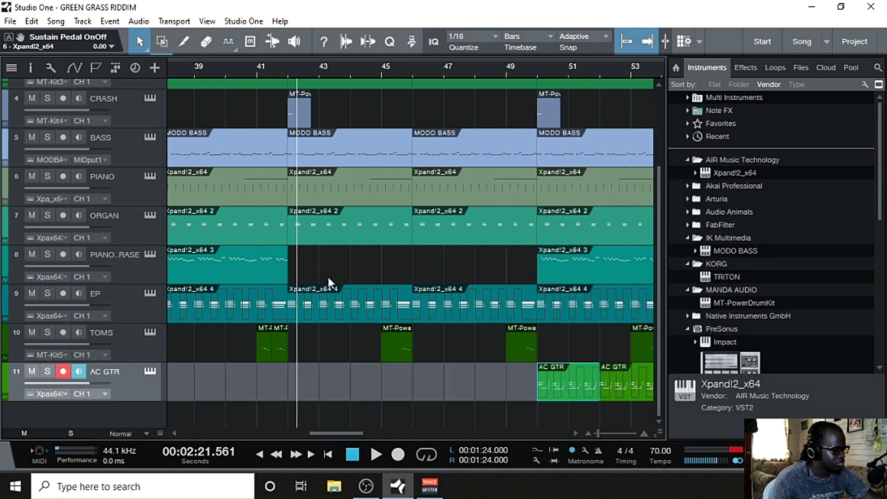
Step: Delete the ORGAN and PIANO clips between bars 42 and 50
{"action": "left_click_drag", "start_coordinate": [328, 277], "coordinate": [452, 231]}
{"action": "right_click", "coordinate": [452, 231]}
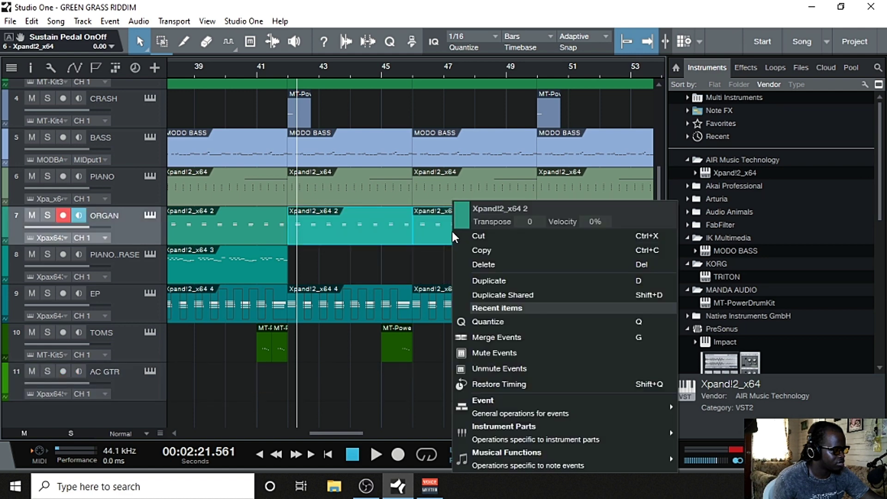
{"action": "left_click", "coordinate": [485, 265]}
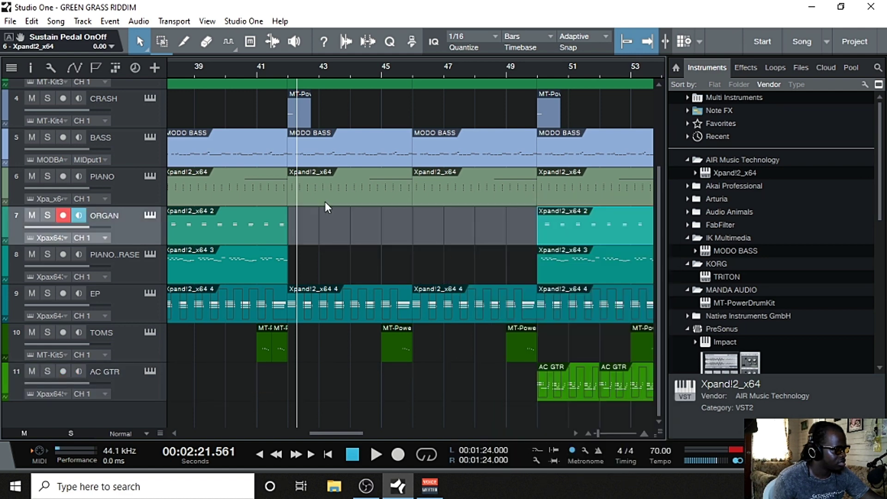
{"action": "left_click_drag", "start_coordinate": [345, 215], "coordinate": [462, 187]}
{"action": "right_click", "coordinate": [462, 188]}
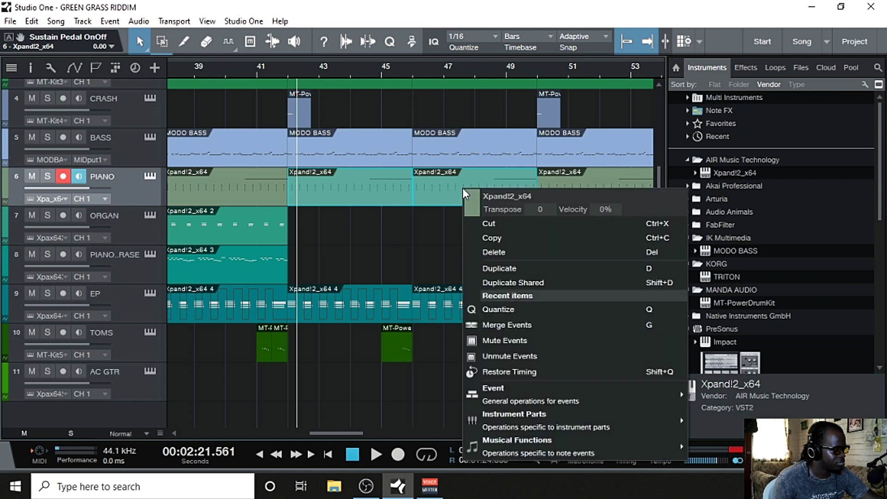
{"action": "left_click", "coordinate": [496, 252]}
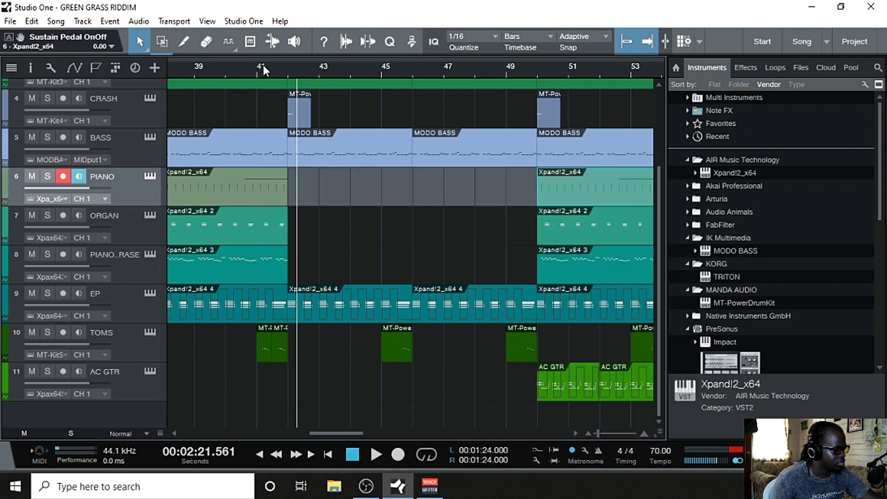
Step: Shorten the HI HATS and SNARE clips before bar 42 to end at 41.02.01.00, playing back the transition from around bar 41
{"action": "left_click", "coordinate": [264, 65]}
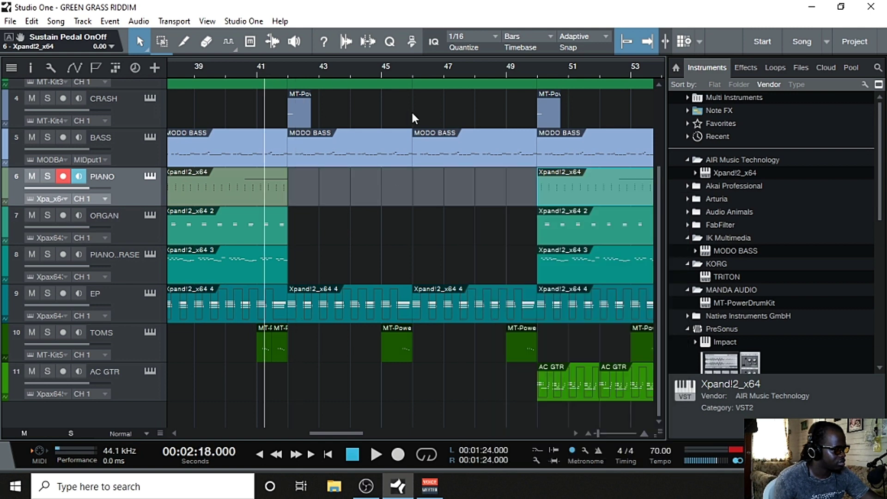
{"action": "key", "text": "space"}
{"action": "scroll", "coordinate": [391, 184], "scroll_direction": "up", "scroll_amount": 3}
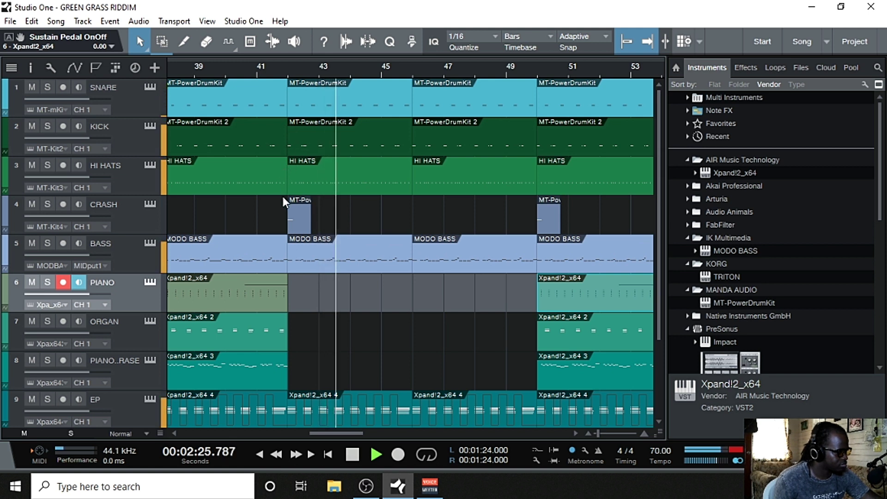
{"action": "mouse_move", "coordinate": [287, 176]}
{"action": "left_mouse_down"}
{"action": "mouse_move", "coordinate": [268, 159]}
{"action": "mouse_move", "coordinate": [274, 181]}
{"action": "left_mouse_up"}
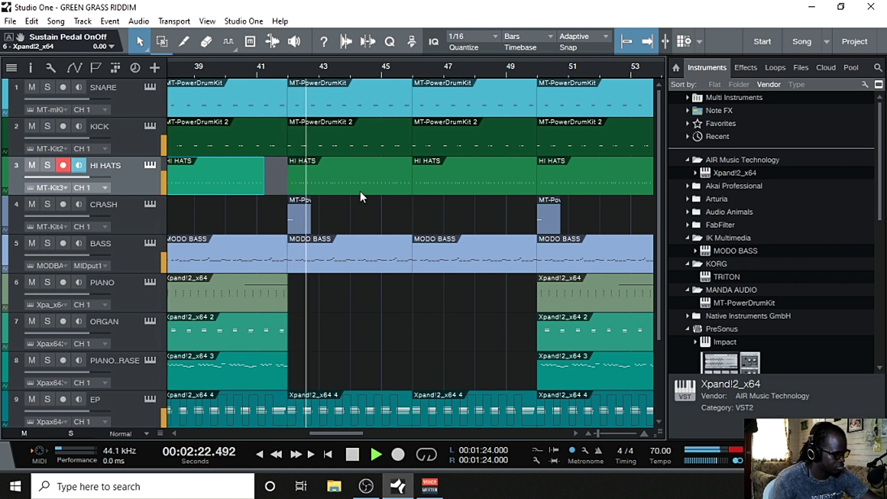
{"action": "left_click", "coordinate": [257, 70]}
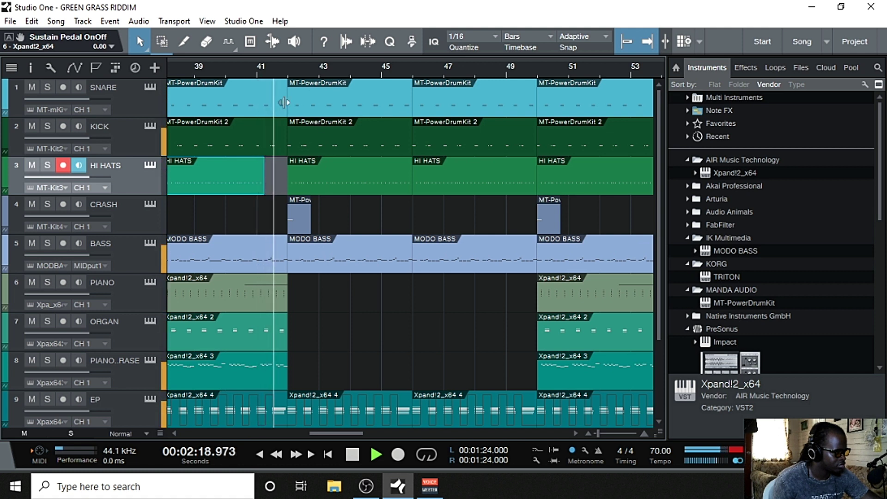
{"action": "left_click_drag", "start_coordinate": [287, 102], "coordinate": [262, 126]}
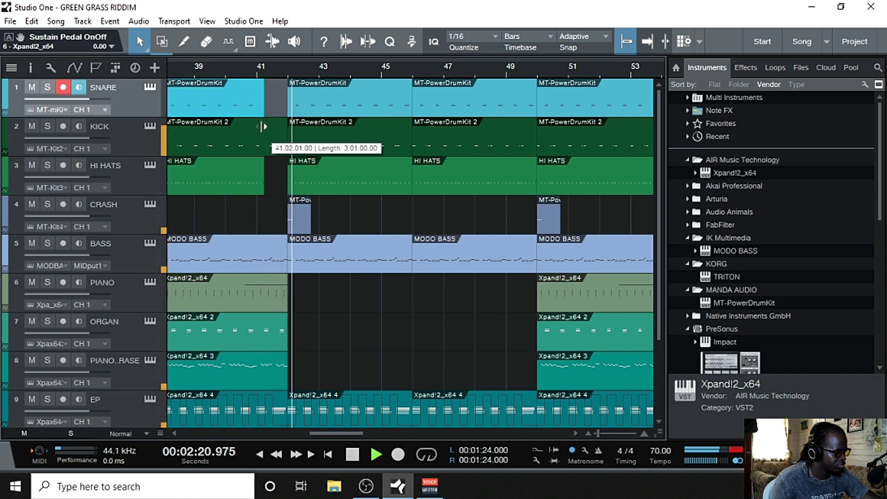
{"action": "left_click", "coordinate": [245, 70]}
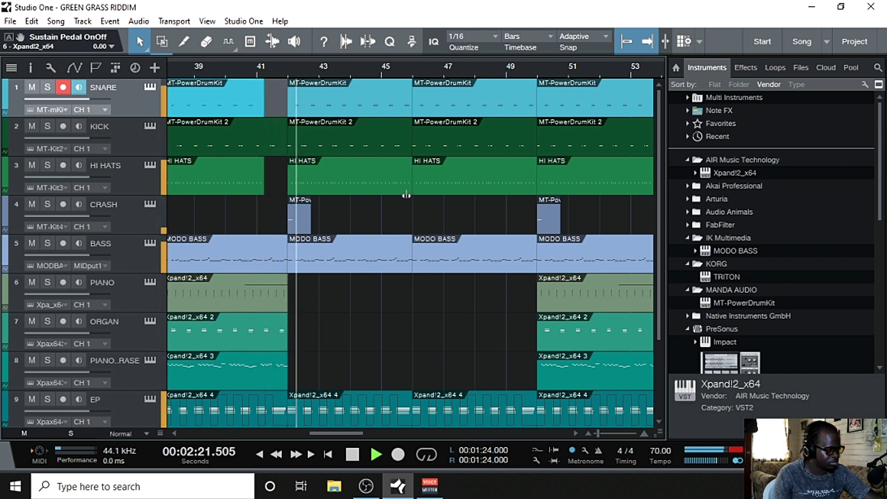
Step: Mute and unmute the EP track during playback to compare the section after bar 42
{"action": "scroll", "coordinate": [373, 303], "scroll_direction": "down", "scroll_amount": 3}
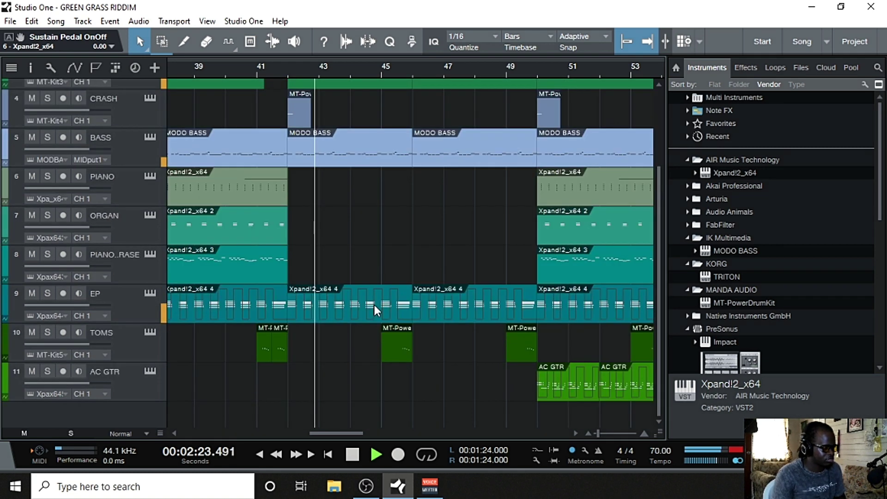
{"action": "left_click", "coordinate": [32, 294]}
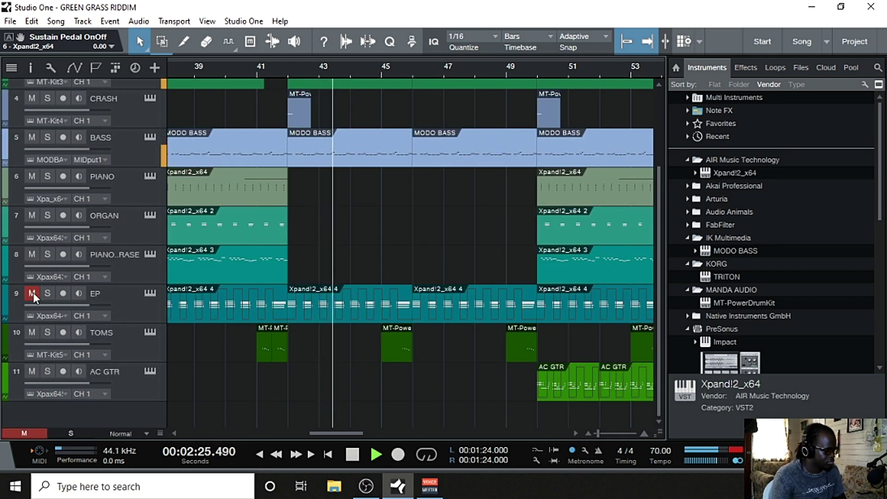
{"action": "left_click", "coordinate": [32, 293]}
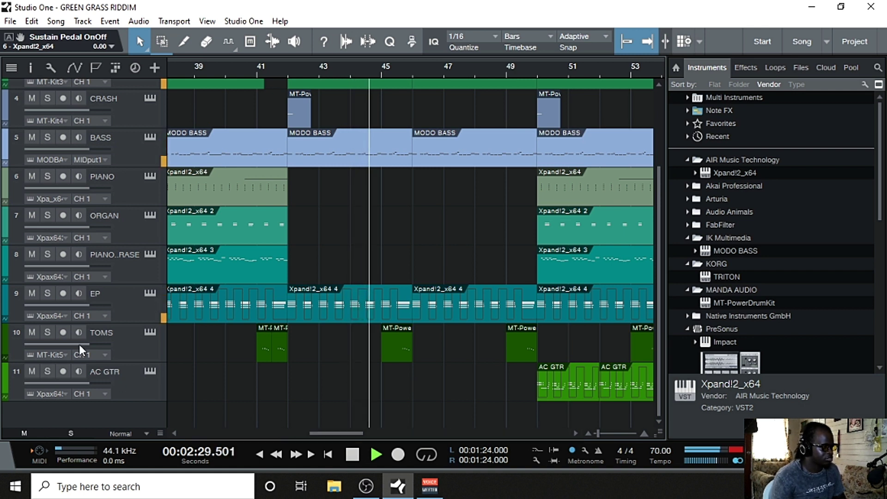
Step: Mute the EP track during playback and delete the TOMS clip at bar 45
{"action": "left_click", "coordinate": [33, 293]}
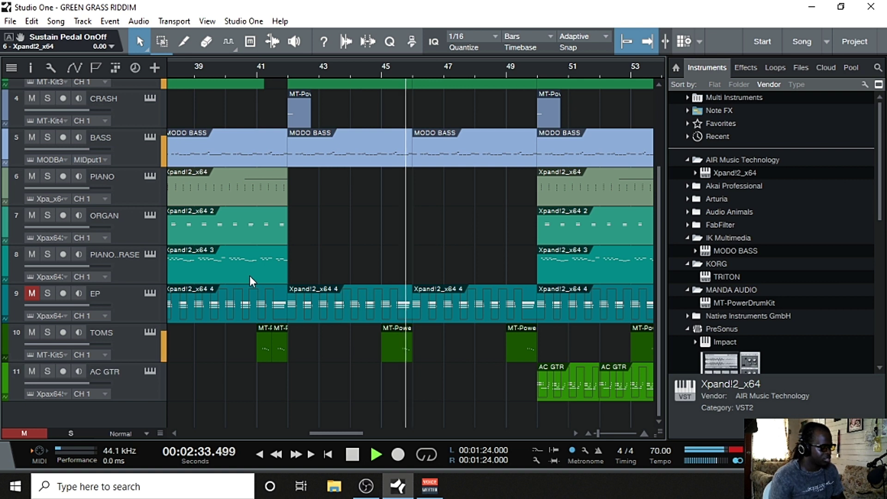
{"action": "right_click", "coordinate": [390, 355]}
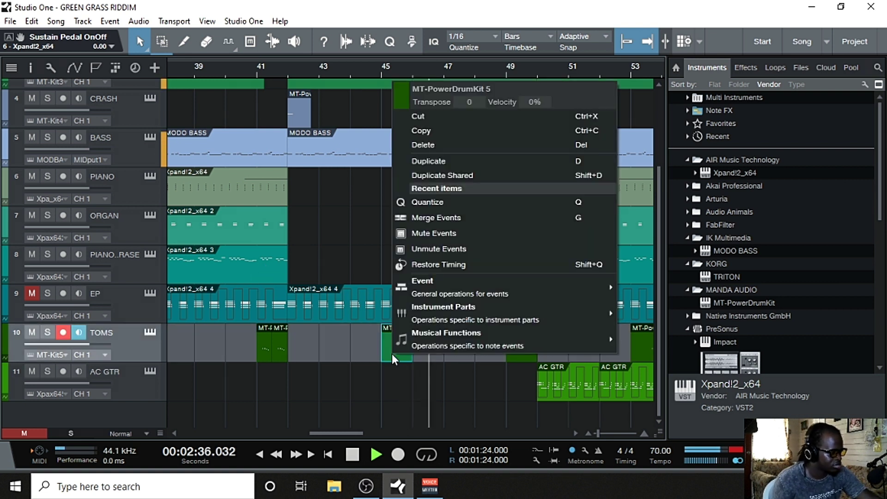
{"action": "left_click", "coordinate": [437, 146]}
{"action": "key", "text": "space"}
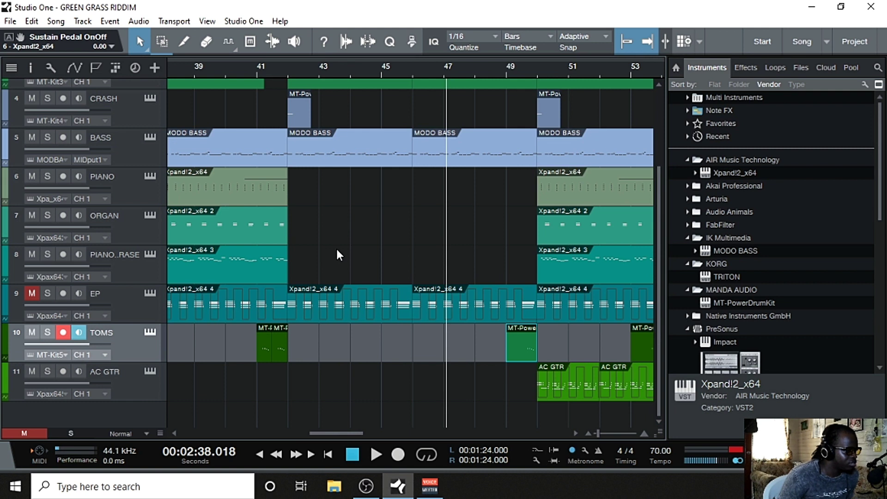
Step: Delete the two EP clips between bars 42 and 50 and unmute the EP track
{"action": "left_click_drag", "start_coordinate": [337, 250], "coordinate": [350, 253]}
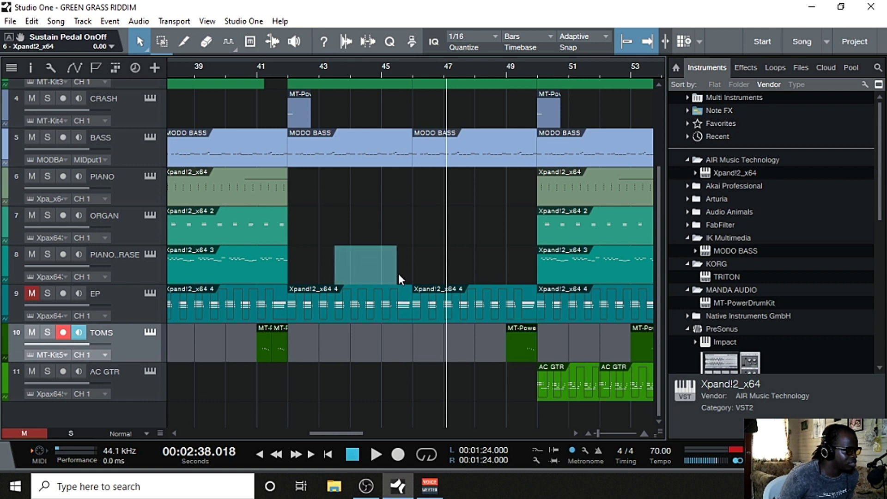
{"action": "left_click_drag", "start_coordinate": [399, 274], "coordinate": [456, 293]}
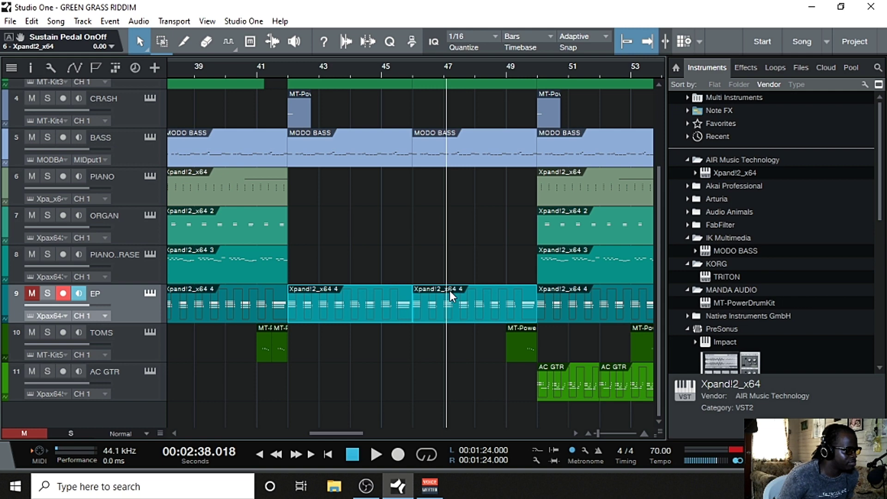
{"action": "right_click", "coordinate": [450, 290]}
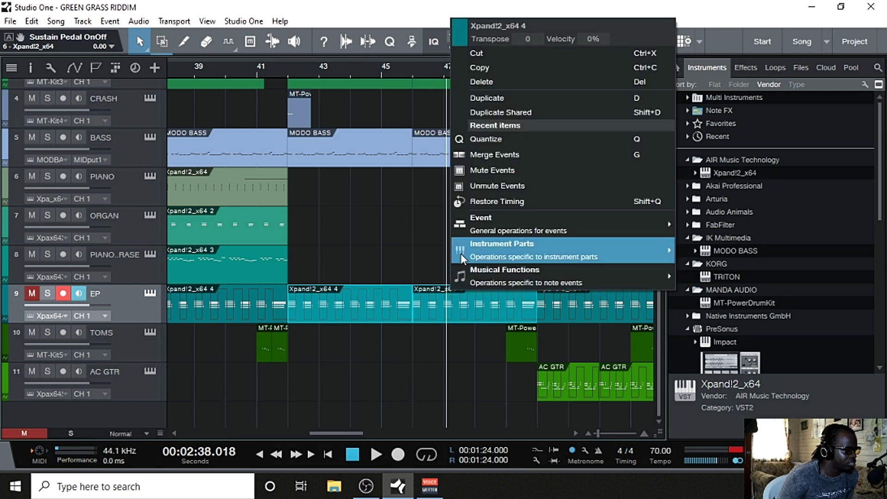
{"action": "left_click", "coordinate": [483, 82]}
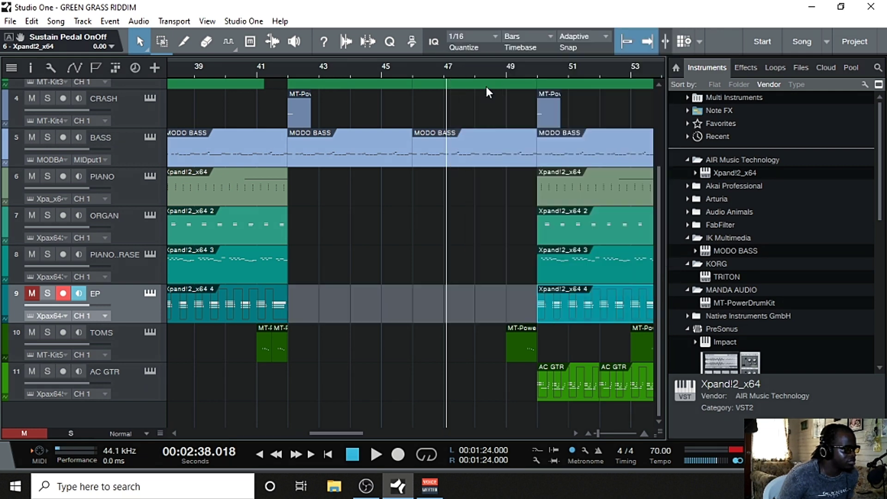
{"action": "left_click", "coordinate": [35, 293]}
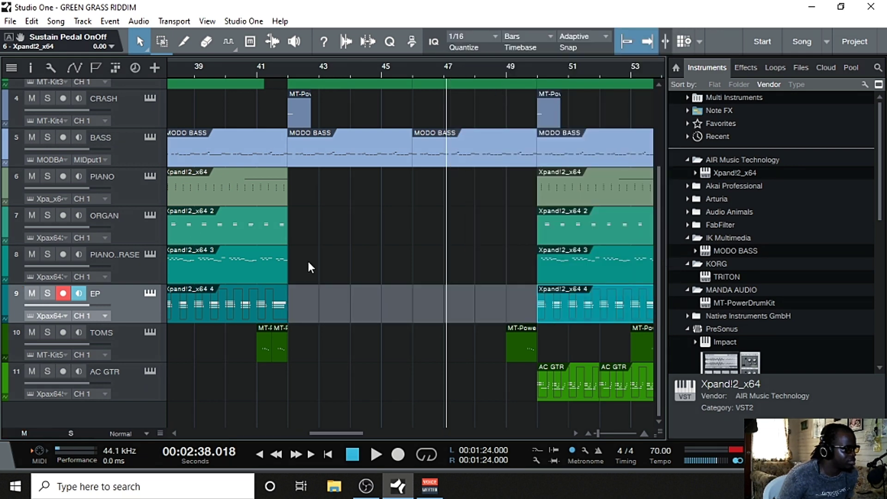
Step: Play back the transition into the drum-and-bass section from around bar 40
{"action": "left_click", "coordinate": [234, 62]}
{"action": "key", "text": "space"}
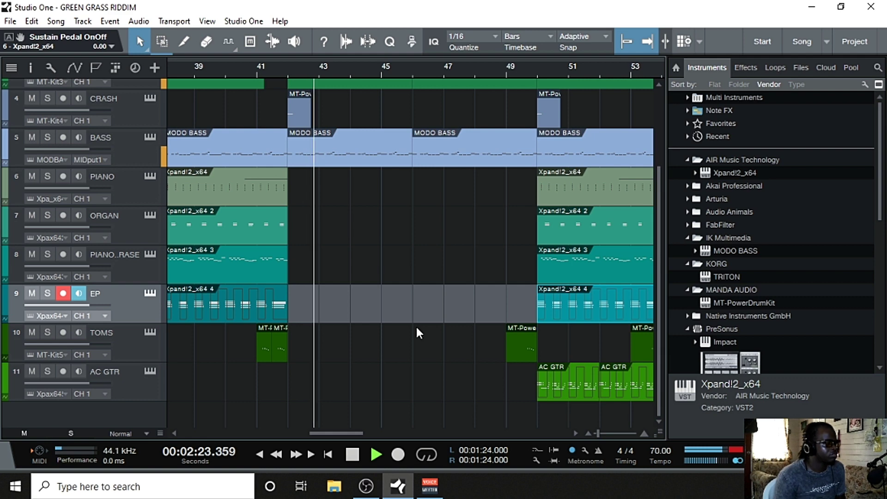
{"action": "scroll", "coordinate": [418, 331], "scroll_direction": "up", "scroll_amount": 3}
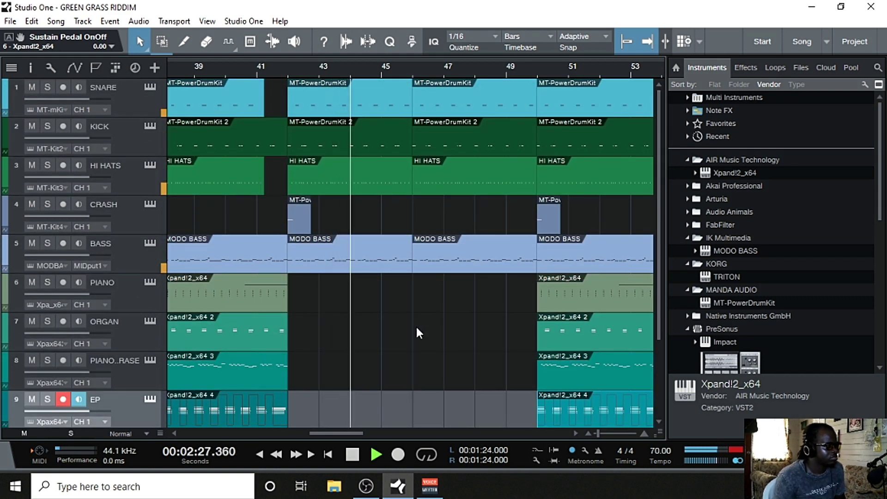
Step: Duplicate the clips between bars 50 and 54 on all tracks so the copies start at bar 54
{"action": "left_click_drag", "start_coordinate": [350, 433], "coordinate": [361, 432]}
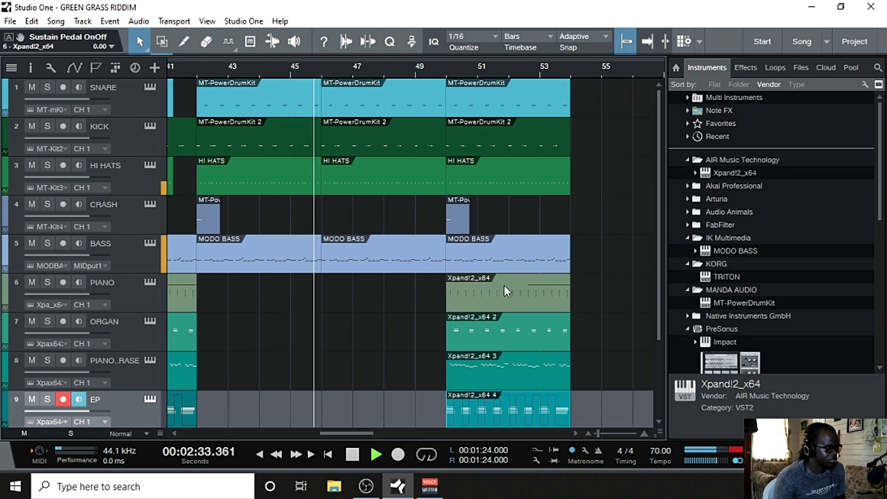
{"action": "scroll", "coordinate": [503, 286], "scroll_direction": "down", "scroll_amount": 3}
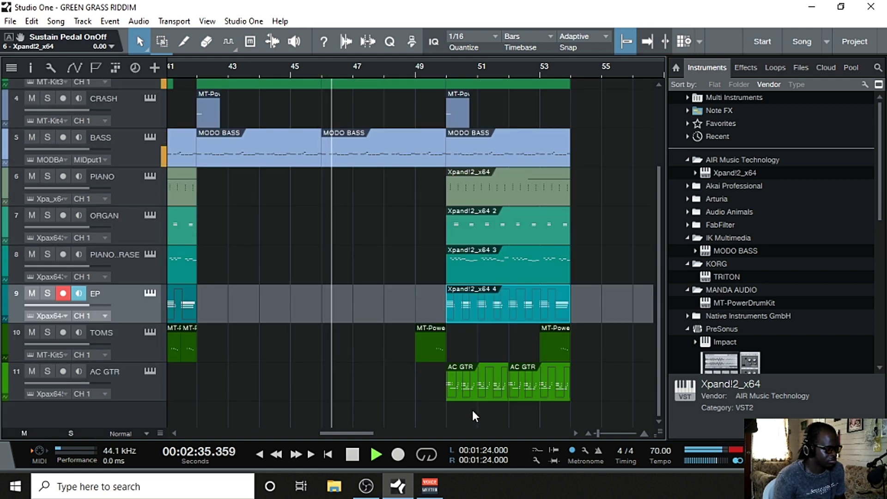
{"action": "left_click_drag", "start_coordinate": [462, 342], "coordinate": [565, 40]}
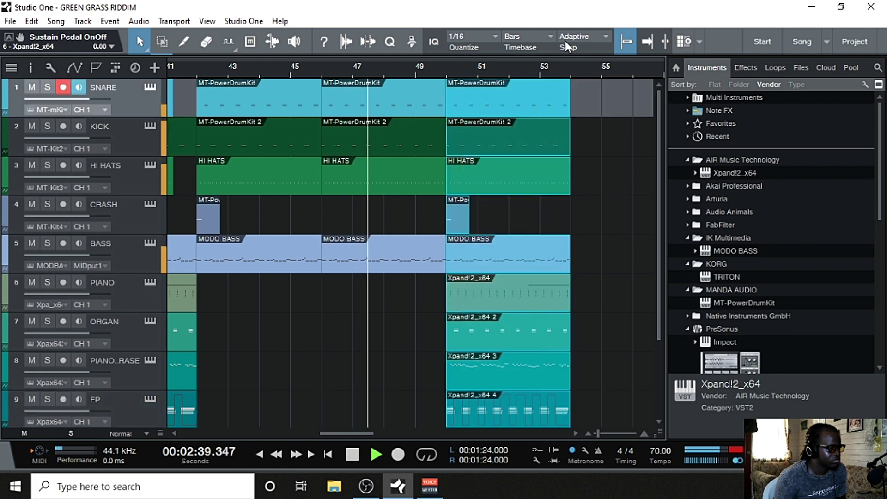
{"action": "key", "text": "d"}
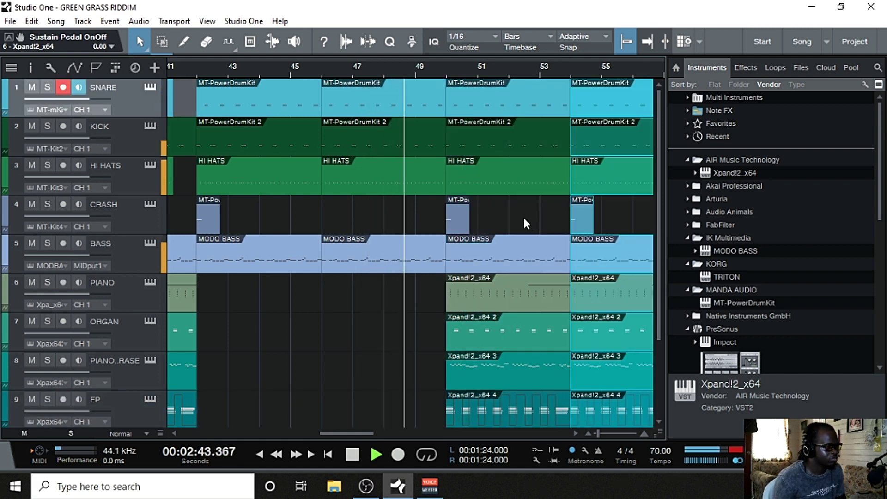
{"action": "scroll", "coordinate": [523, 215], "scroll_direction": "down", "scroll_amount": 1}
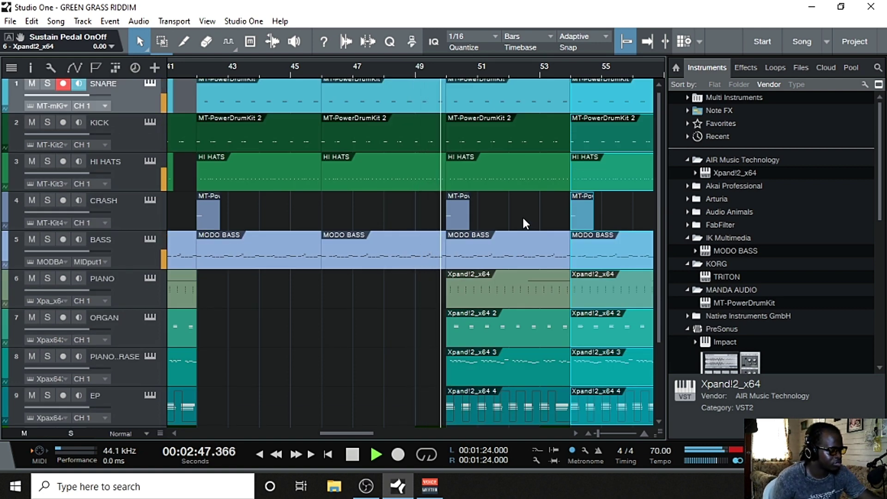
{"action": "key", "text": "space"}
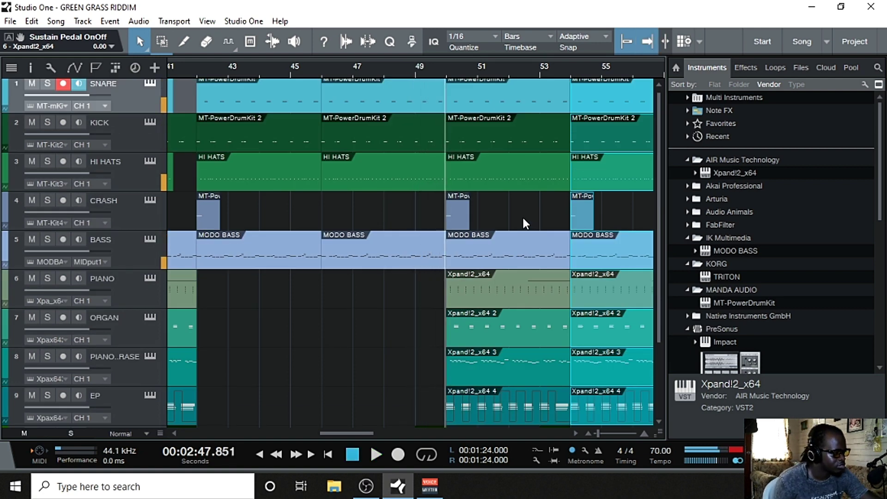
Step: Shorten the SNARE clip before bar 50 so it ends at bar 49
{"action": "left_click", "coordinate": [416, 74]}
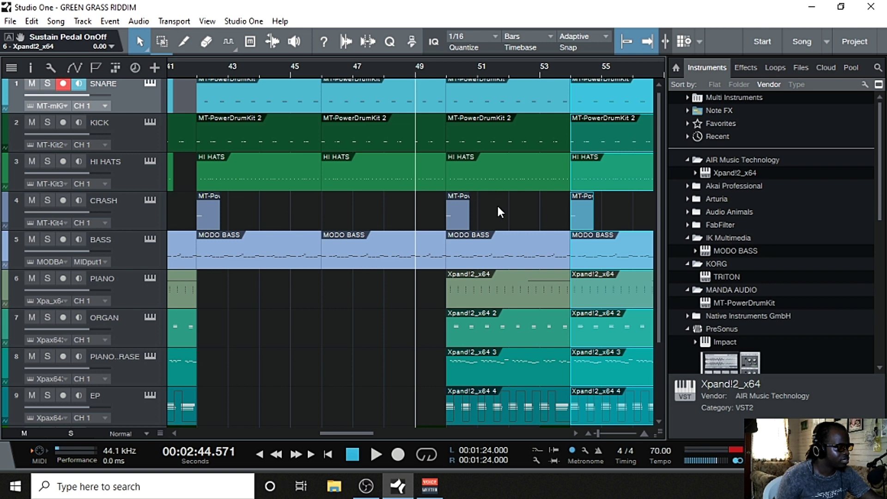
{"action": "scroll", "coordinate": [498, 207], "scroll_direction": "up", "scroll_amount": 1}
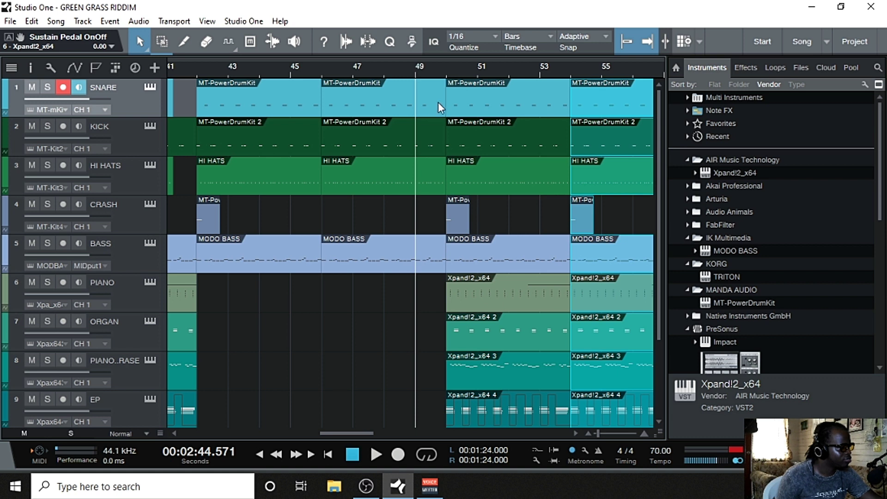
{"action": "left_click_drag", "start_coordinate": [444, 98], "coordinate": [415, 99]}
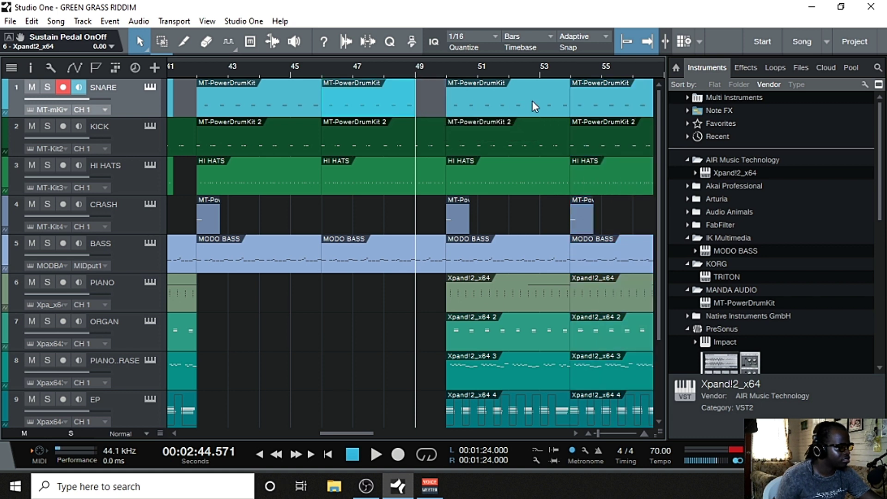
Step: Trim the start of the TOMS clip at bar 49 to the middle of the bar and play back the transition into bar 50
{"action": "scroll", "coordinate": [453, 231], "scroll_direction": "down", "scroll_amount": 3}
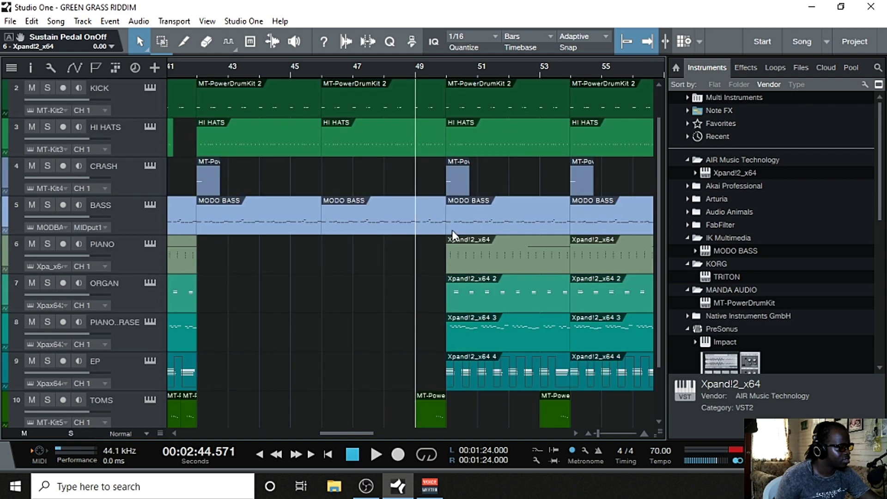
{"action": "left_click_drag", "start_coordinate": [412, 342], "coordinate": [431, 342]}
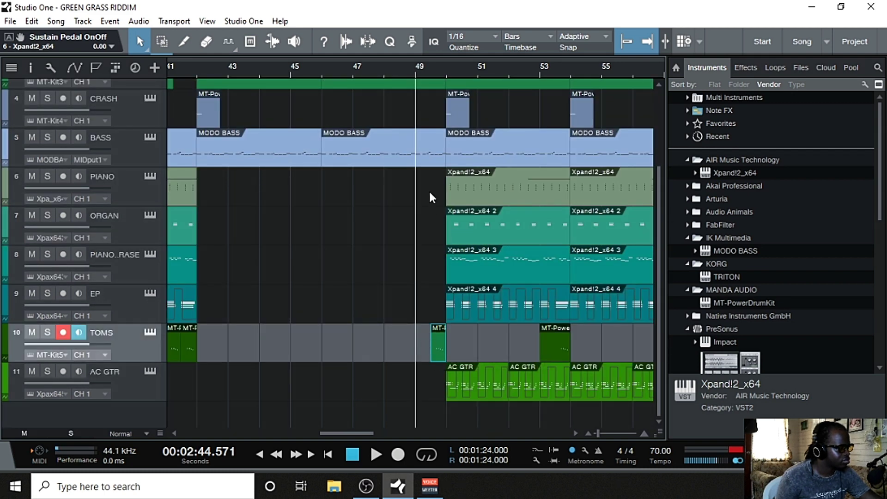
{"action": "left_click", "coordinate": [407, 67]}
{"action": "key", "text": "space"}
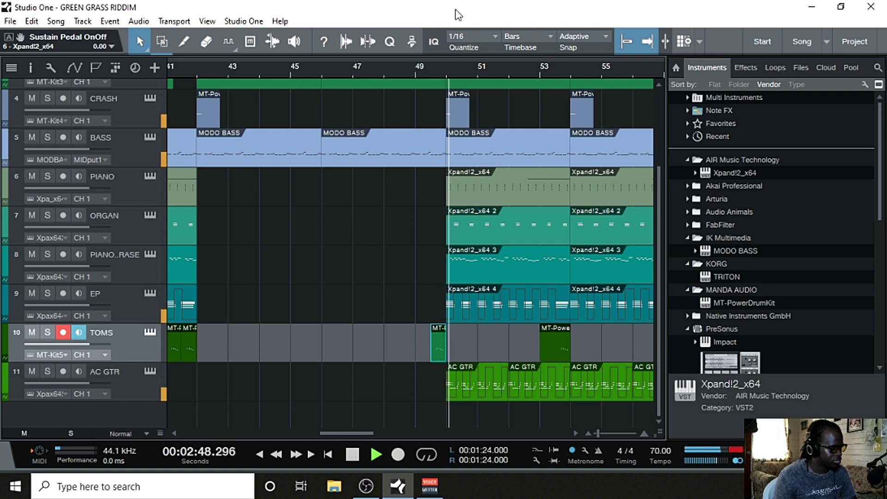
{"action": "left_click", "coordinate": [424, 67]}
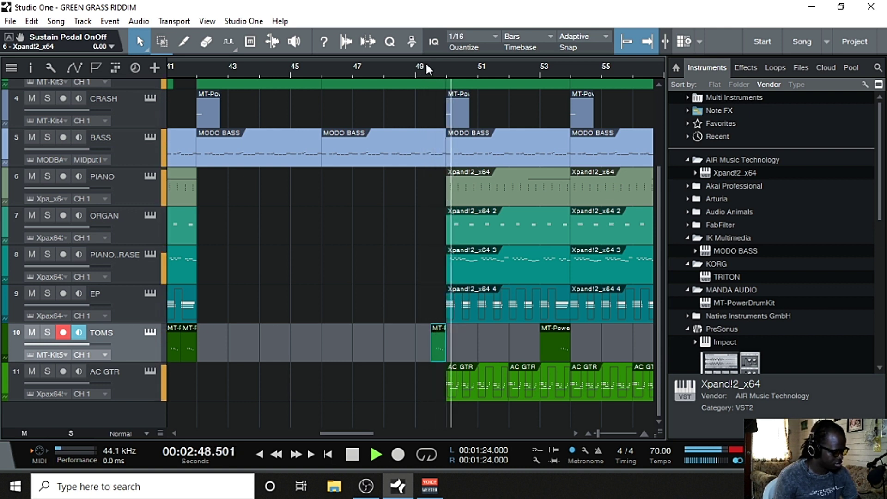
{"action": "left_click", "coordinate": [423, 68]}
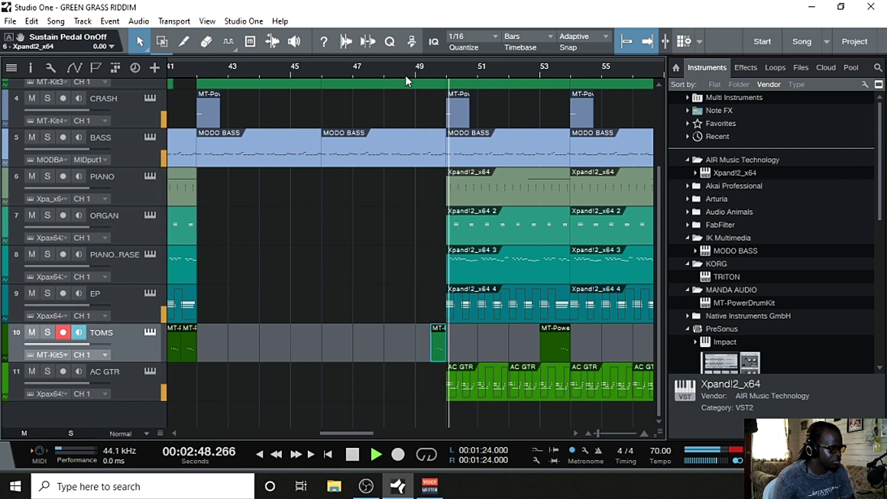
{"action": "left_click", "coordinate": [405, 75]}
{"action": "left_click", "coordinate": [397, 454]}
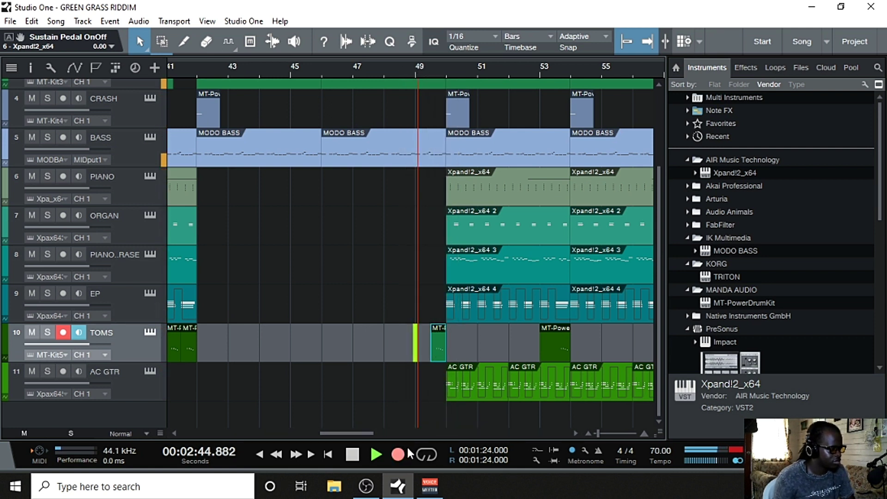
{"action": "key", "text": "space"}
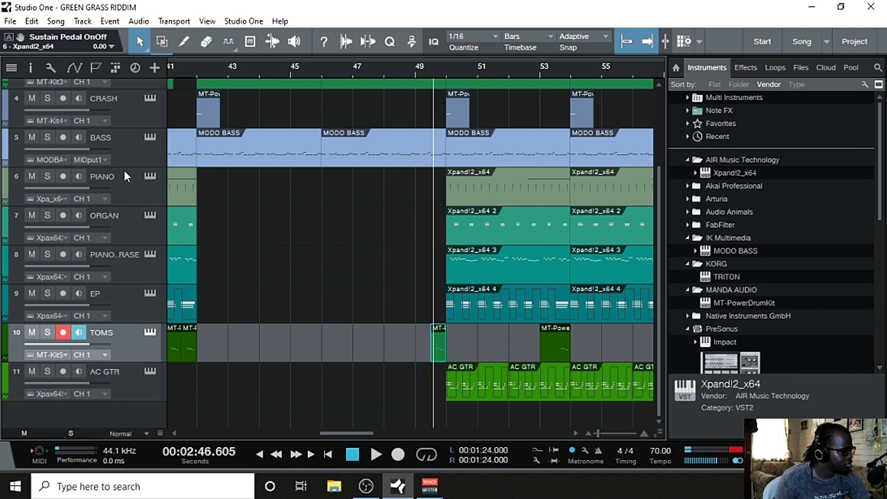
{"action": "scroll", "coordinate": [134, 121], "scroll_direction": "up", "scroll_amount": 3}
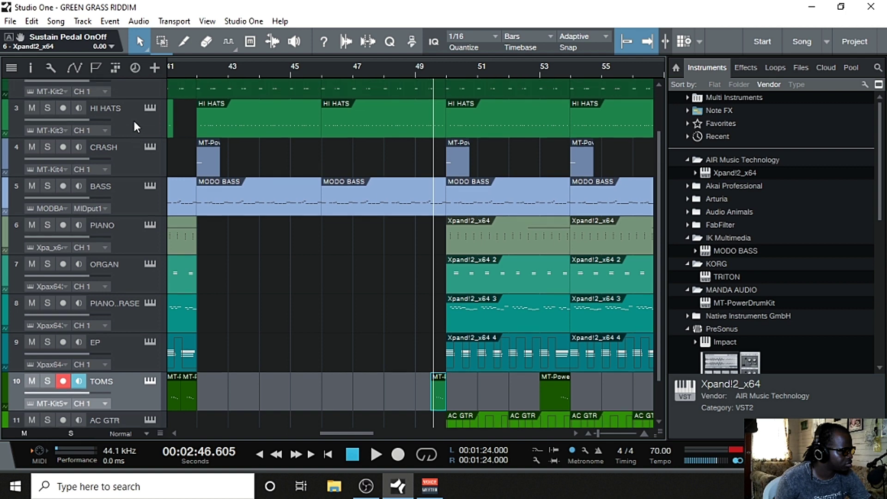
{"action": "scroll", "coordinate": [134, 122], "scroll_direction": "up", "scroll_amount": 1}
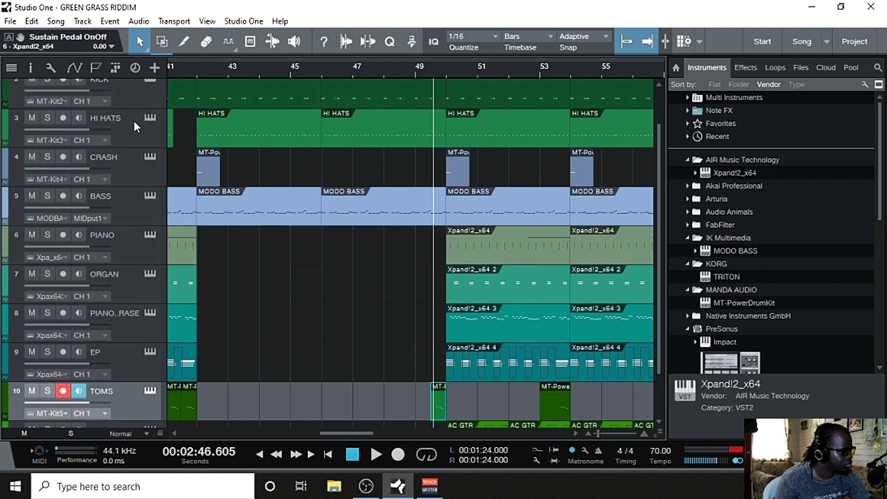
{"action": "scroll", "coordinate": [133, 119], "scroll_direction": "up", "scroll_amount": 3}
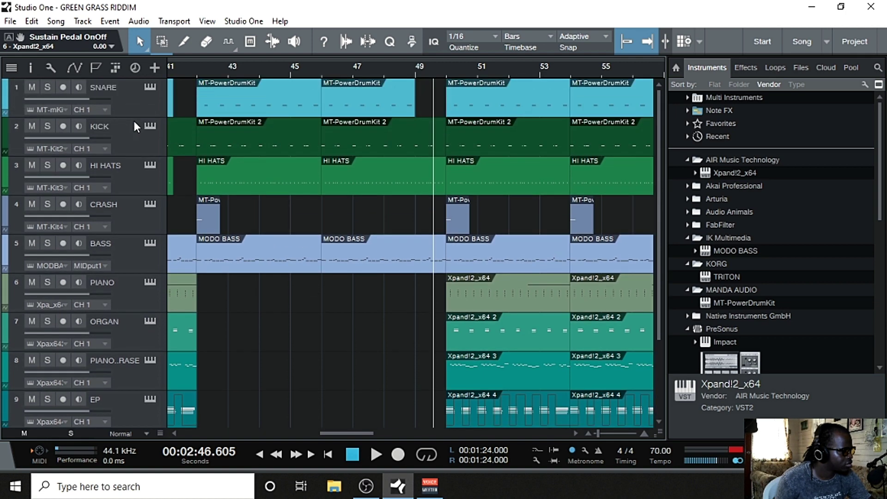
{"action": "left_click", "coordinate": [370, 66]}
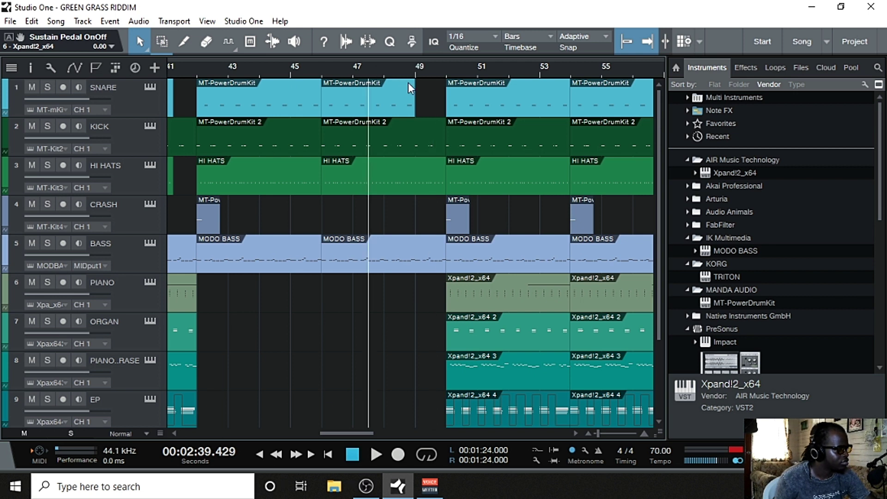
{"action": "key", "text": "space"}
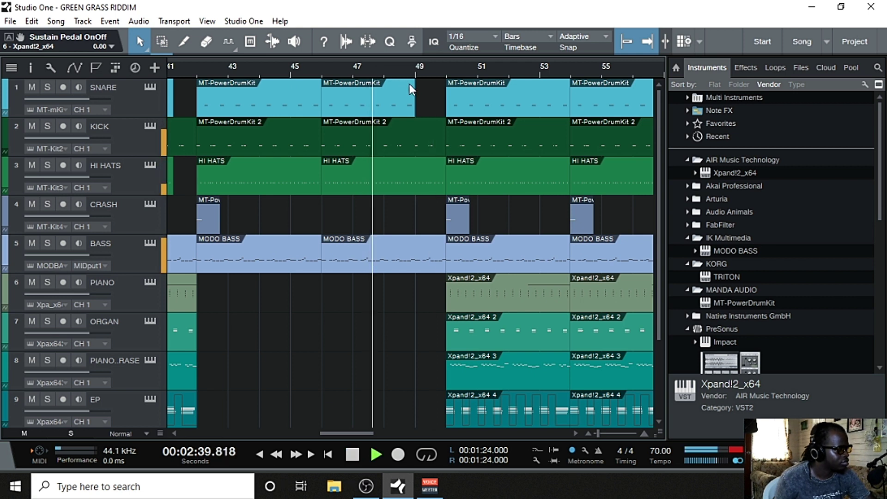
{"action": "left_click", "coordinate": [396, 454]}
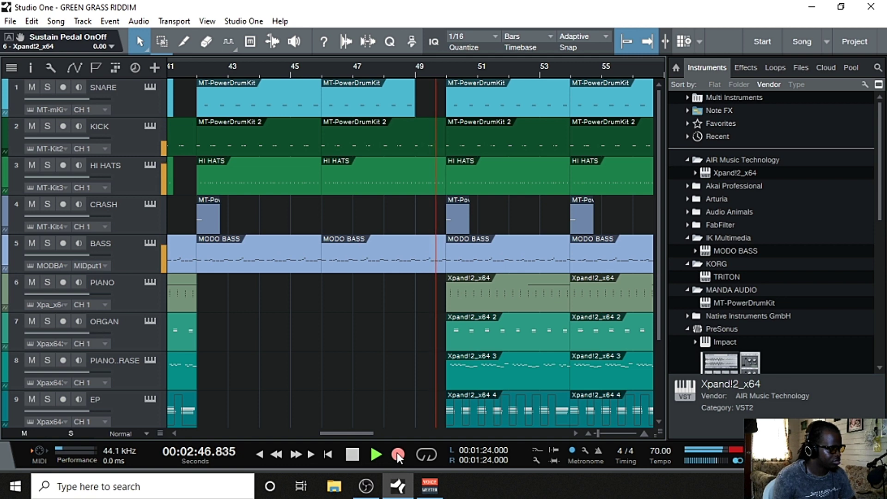
{"action": "key", "text": "space"}
{"action": "scroll", "coordinate": [441, 284], "scroll_direction": "down", "scroll_amount": 4}
{"action": "scroll", "coordinate": [440, 284], "scroll_direction": "up", "scroll_amount": 4}
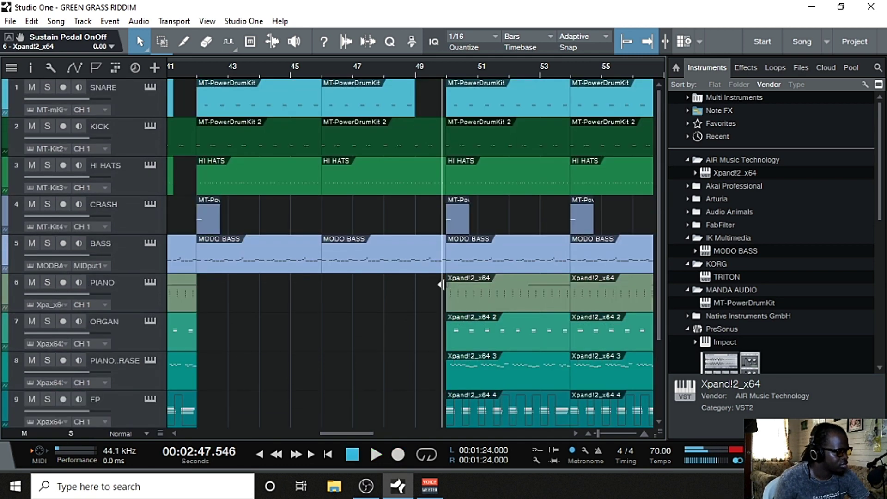
Step: Record a short snare fill on the SNARE track in the gap at bar 49
{"action": "left_click", "coordinate": [94, 92]}
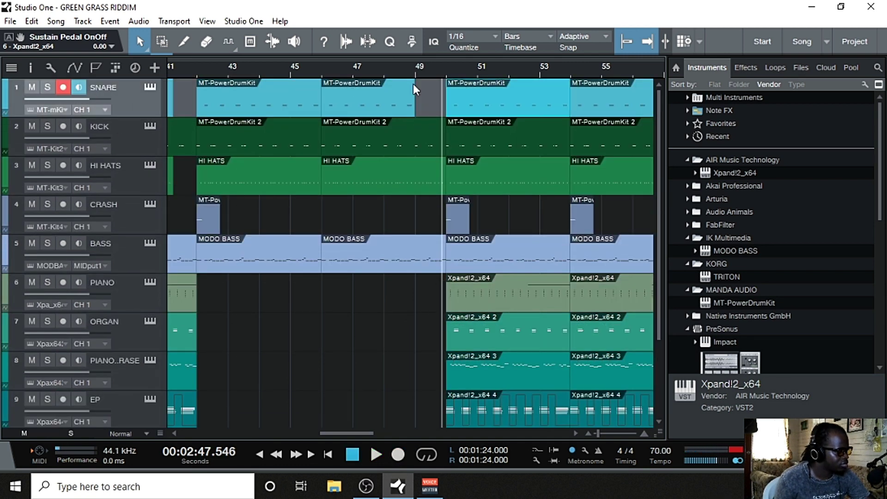
{"action": "left_click", "coordinate": [379, 66]}
{"action": "key", "text": "space"}
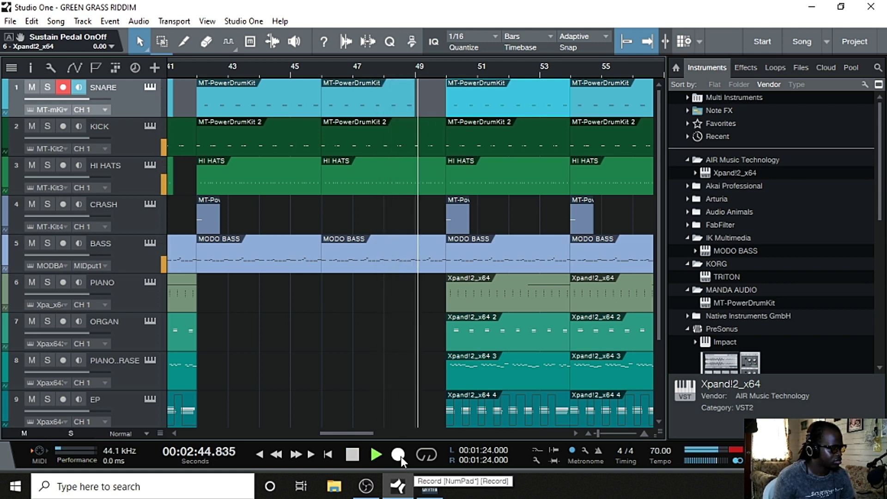
{"action": "left_click", "coordinate": [398, 455]}
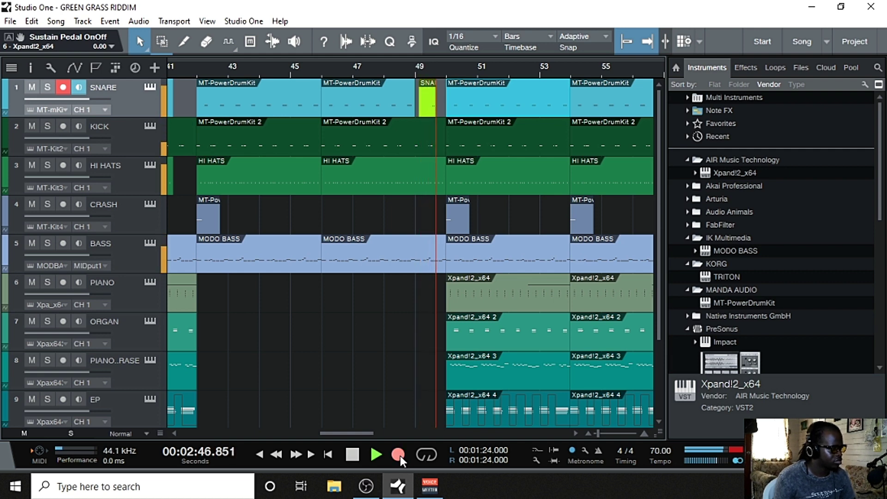
{"action": "key", "text": "space"}
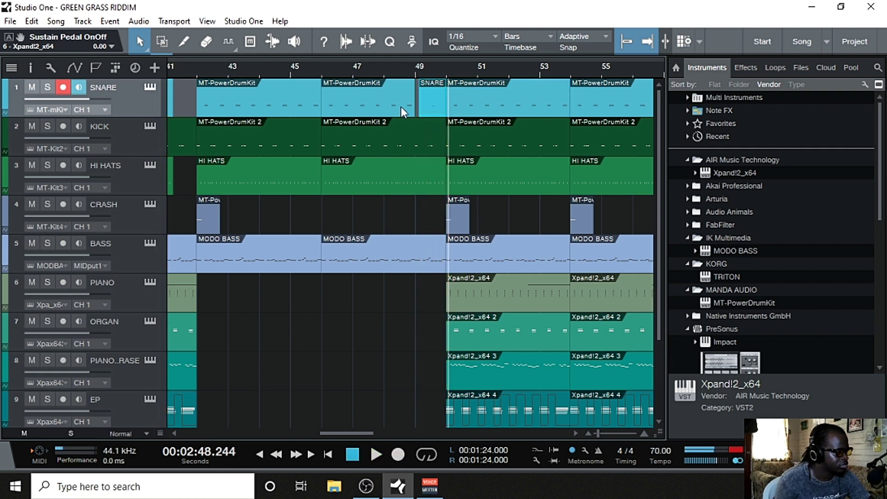
Step: Delete the first two notes, on D# 1, from the TOMS clip at bar 49
{"action": "scroll", "coordinate": [427, 340], "scroll_direction": "down", "scroll_amount": 3}
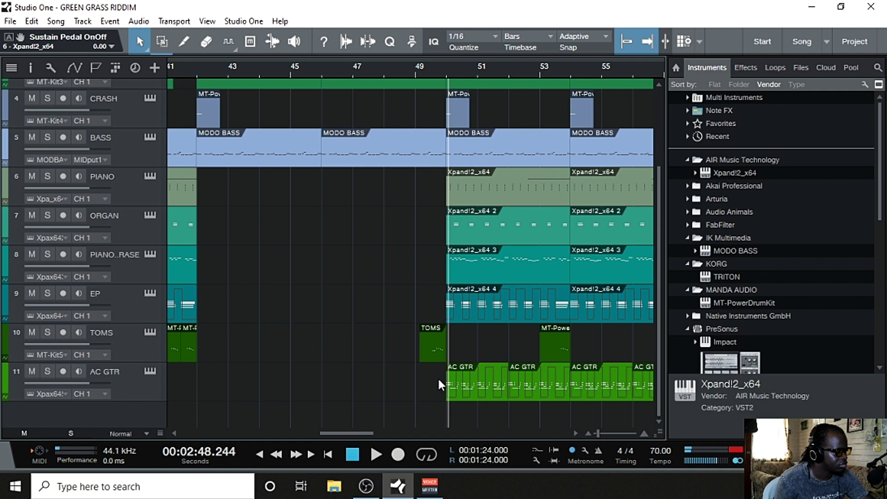
{"action": "double_click", "coordinate": [434, 353]}
{"action": "left_click_drag", "start_coordinate": [403, 283], "coordinate": [439, 327]}
{"action": "right_click", "coordinate": [437, 324]}
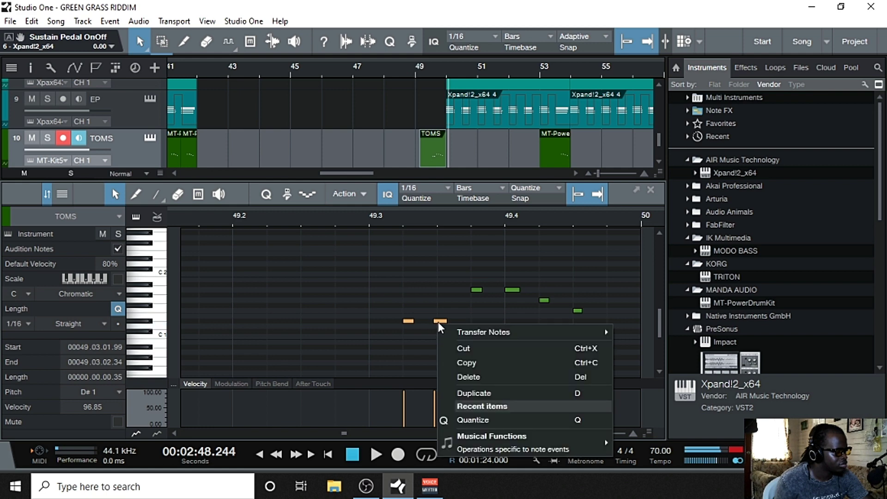
{"action": "left_click", "coordinate": [476, 376]}
{"action": "key", "text": "F2"}
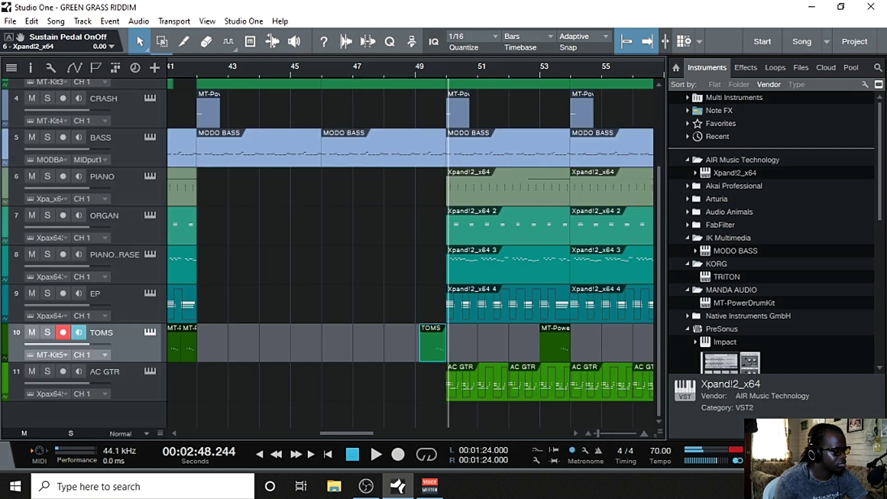
Step: Play back the recorded snare fill through the transition from bar 48 into bar 50
{"action": "scroll", "coordinate": [416, 253], "scroll_direction": "up", "scroll_amount": 3}
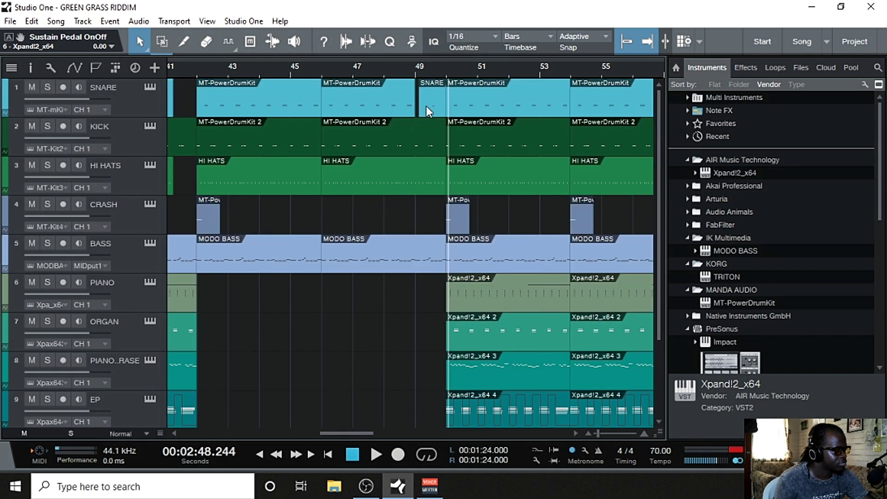
{"action": "left_click", "coordinate": [426, 106]}
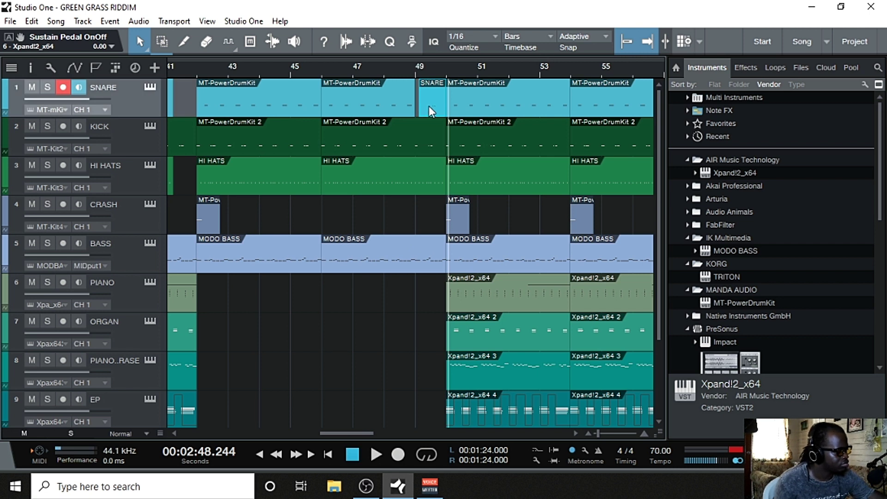
{"action": "left_click", "coordinate": [407, 65]}
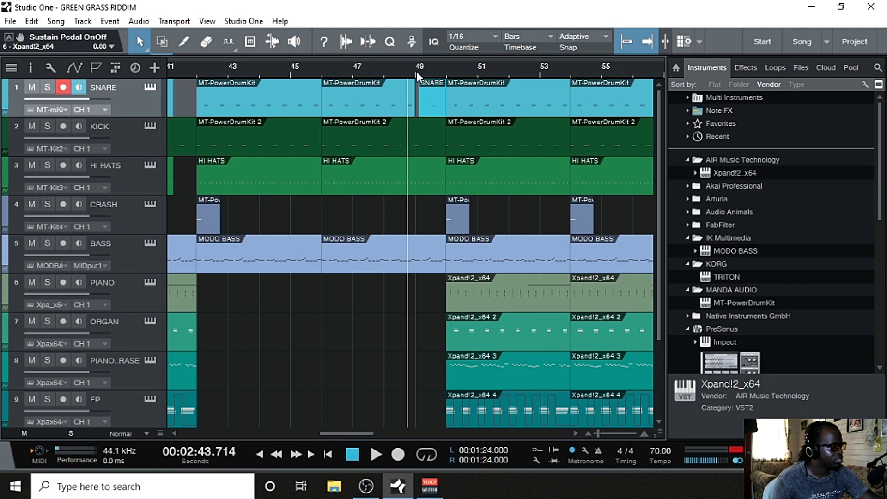
{"action": "key", "text": "space"}
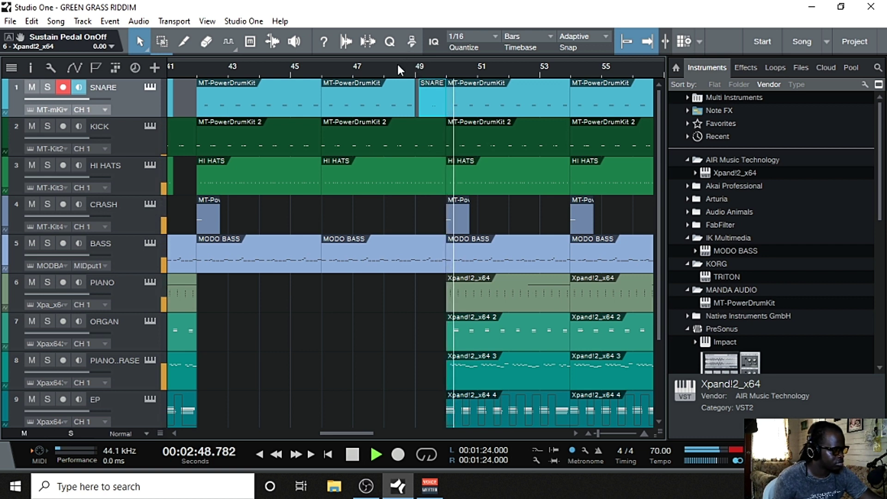
{"action": "left_click", "coordinate": [398, 67]}
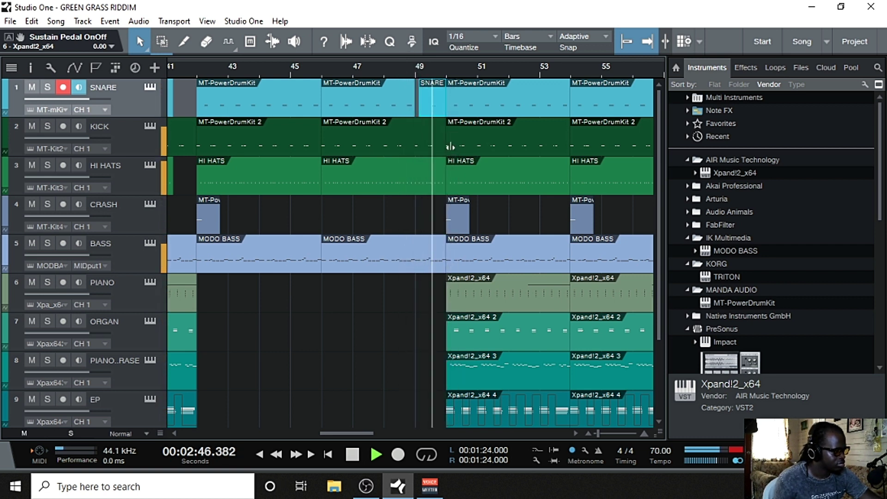
{"action": "key", "text": "space"}
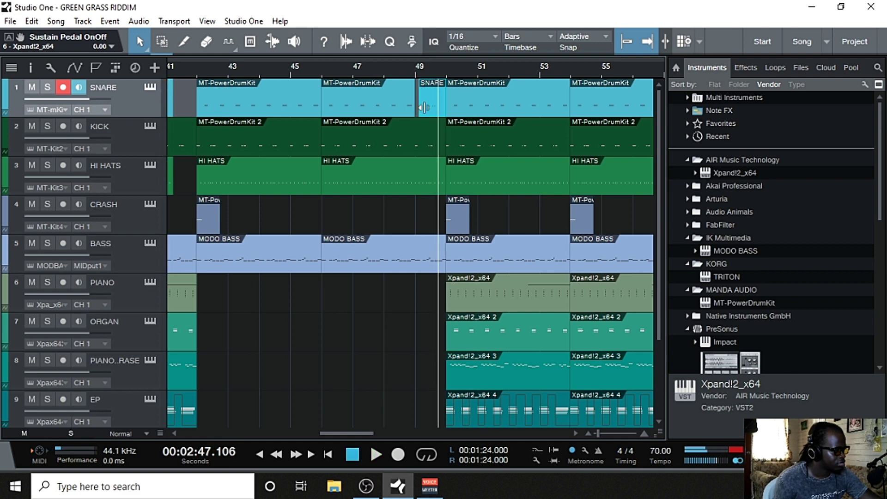
Step: Move both notes of the recorded snare fill at bar 49 up to D 1
{"action": "double_click", "coordinate": [431, 106]}
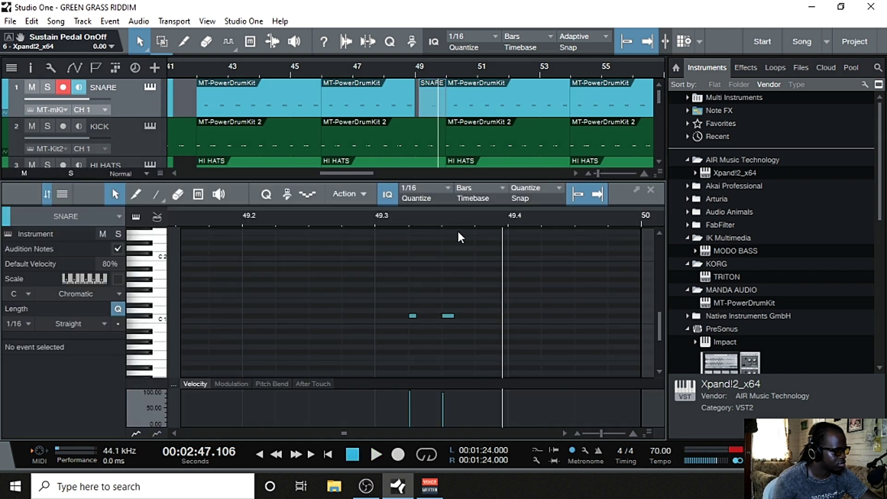
{"action": "left_click_drag", "start_coordinate": [374, 267], "coordinate": [494, 328]}
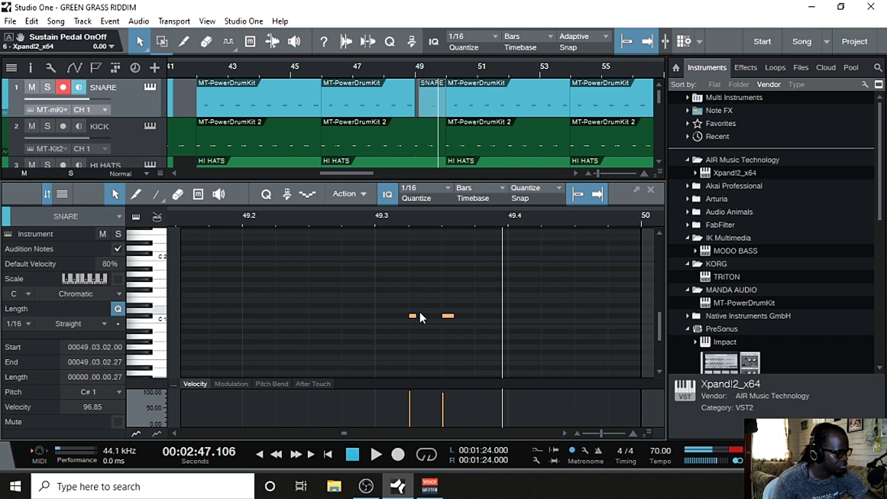
{"action": "left_click_drag", "start_coordinate": [412, 314], "coordinate": [415, 311]}
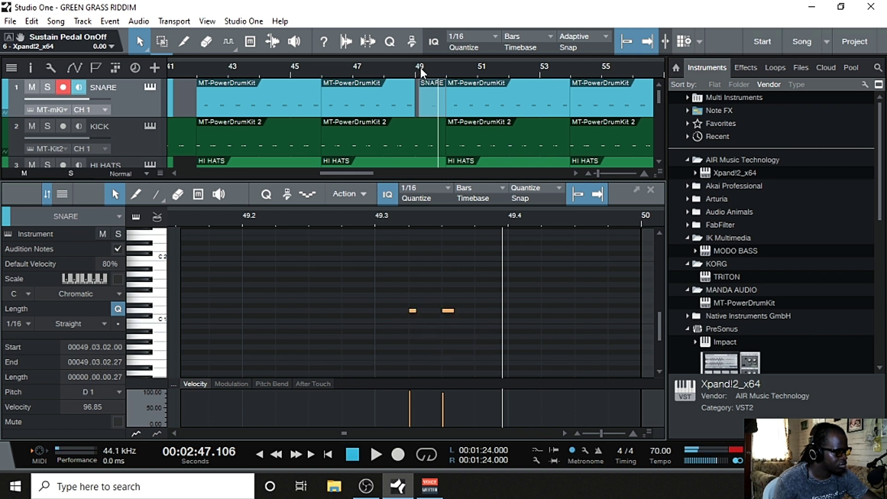
Step: Make the recorded SNARE fill start at beat 49.3 with the preceding clip extended to meet it, and play back the transition
{"action": "left_click_drag", "start_coordinate": [418, 101], "coordinate": [435, 116]}
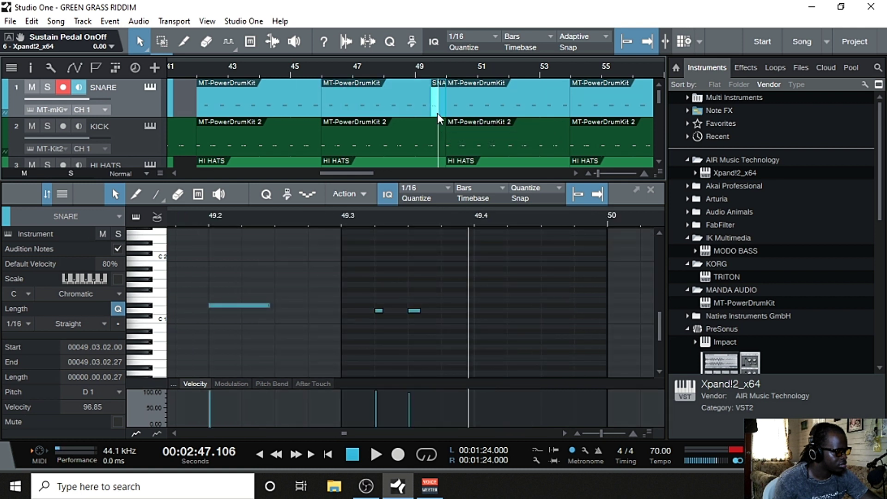
{"action": "left_click", "coordinate": [438, 110]}
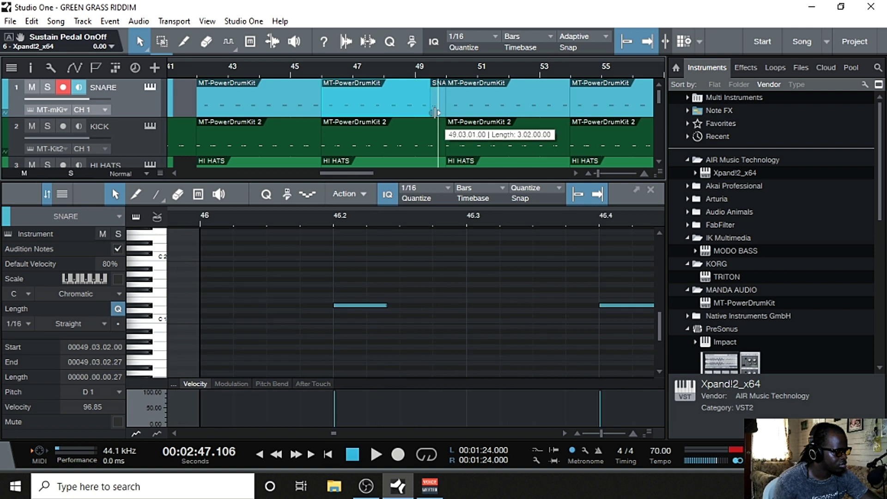
{"action": "left_click", "coordinate": [386, 63]}
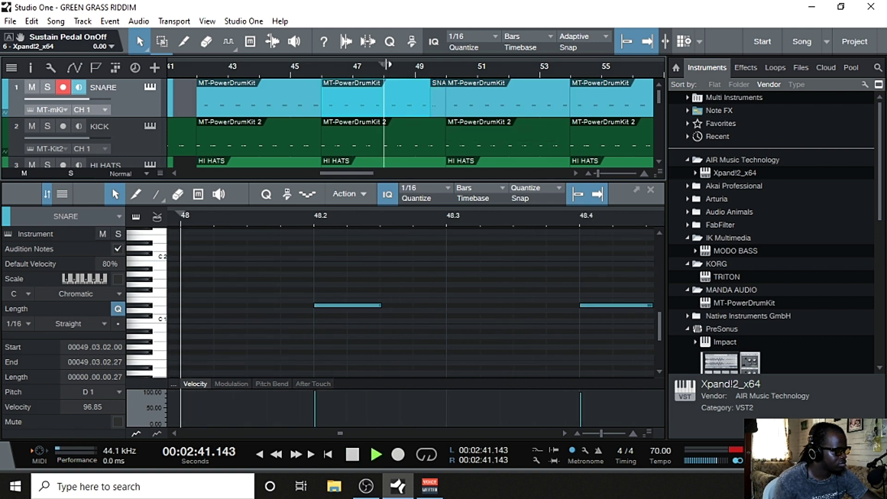
{"action": "key", "text": "space"}
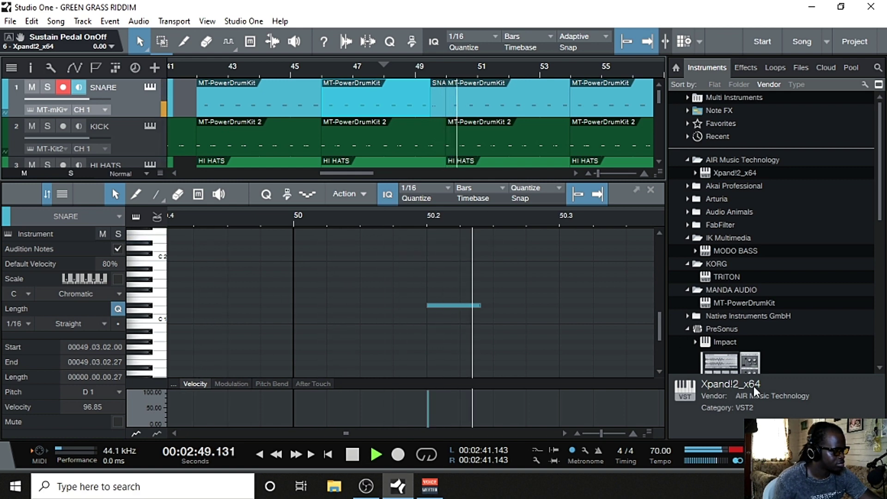
{"action": "key", "text": "F2"}
{"action": "key", "text": "space"}
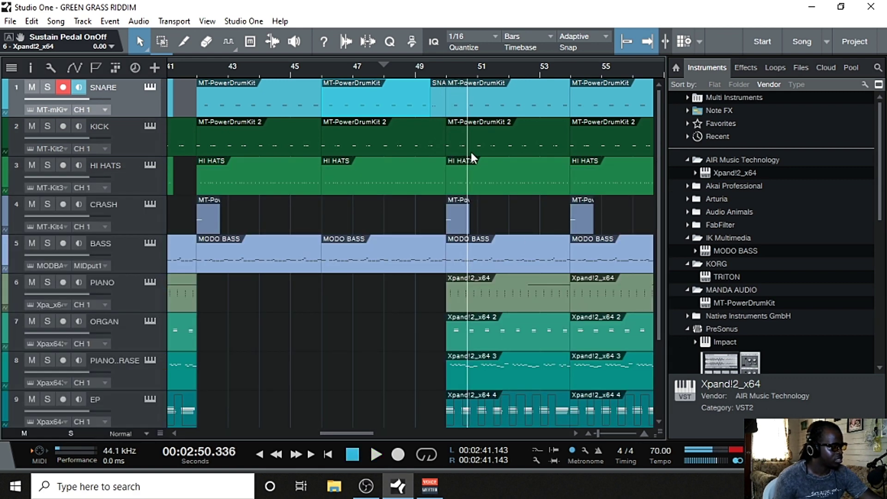
Step: Shorten the HI HATS clip before bar 50 so it ends at beat 49.3, and play back into bar 50
{"action": "left_click", "coordinate": [389, 69]}
{"action": "key", "text": "space"}
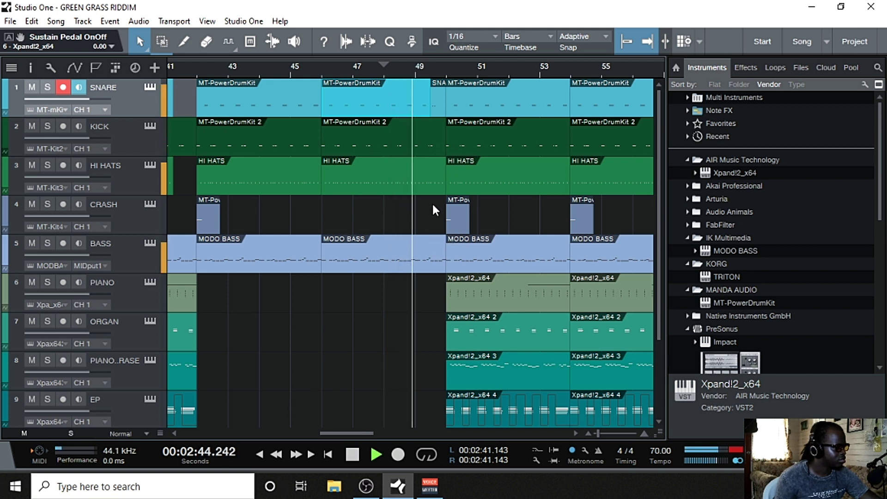
{"action": "left_click", "coordinate": [429, 182]}
{"action": "left_click_drag", "start_coordinate": [436, 181], "coordinate": [439, 170]}
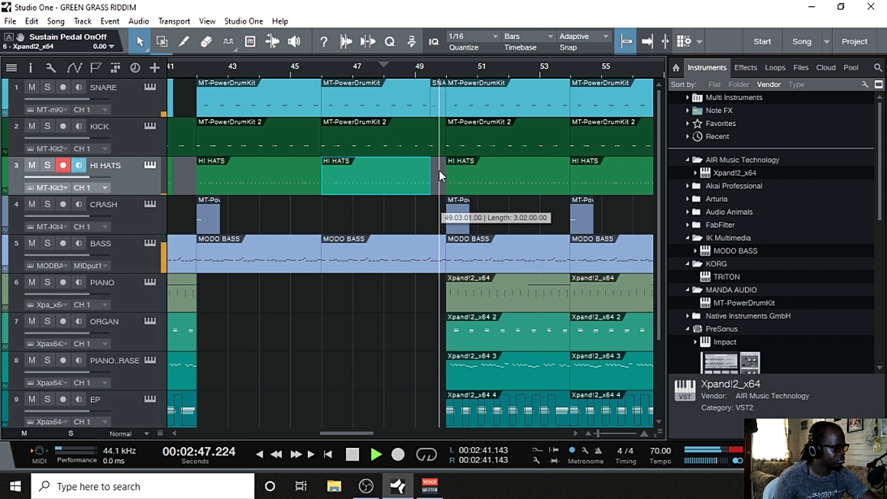
{"action": "left_click", "coordinate": [418, 70]}
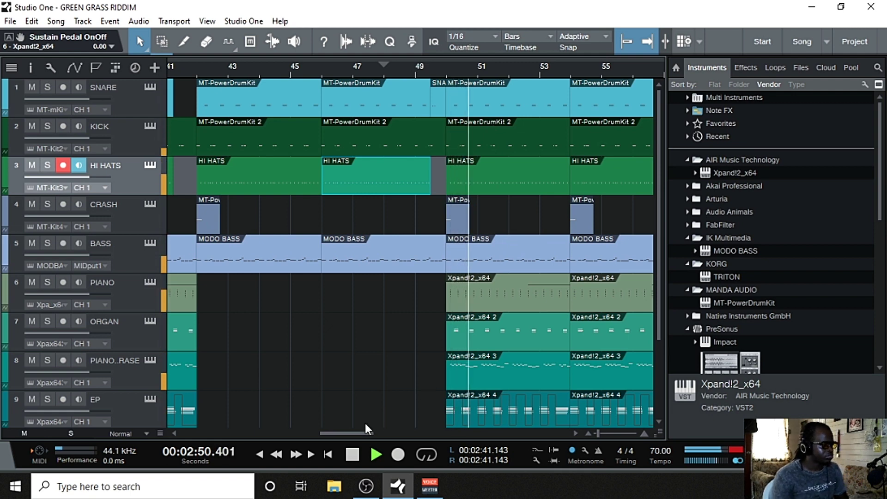
Step: Mute the ORGAN track and delete its clip between bars 50 and 54
{"action": "left_click_drag", "start_coordinate": [360, 432], "coordinate": [385, 431]}
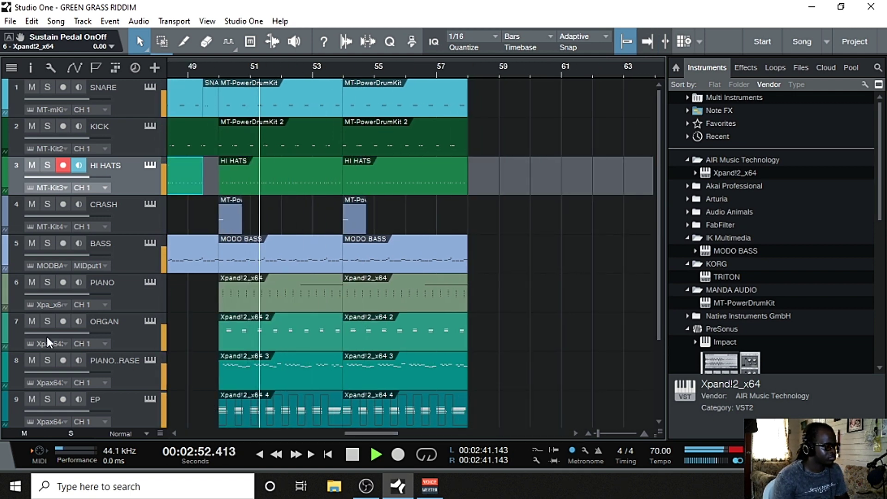
{"action": "left_click", "coordinate": [33, 322]}
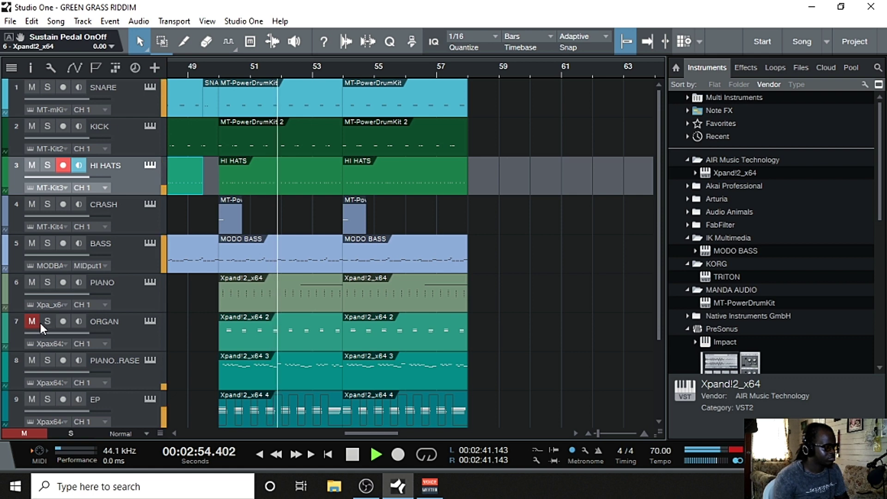
{"action": "right_click", "coordinate": [290, 331]}
{"action": "left_click", "coordinate": [320, 124]}
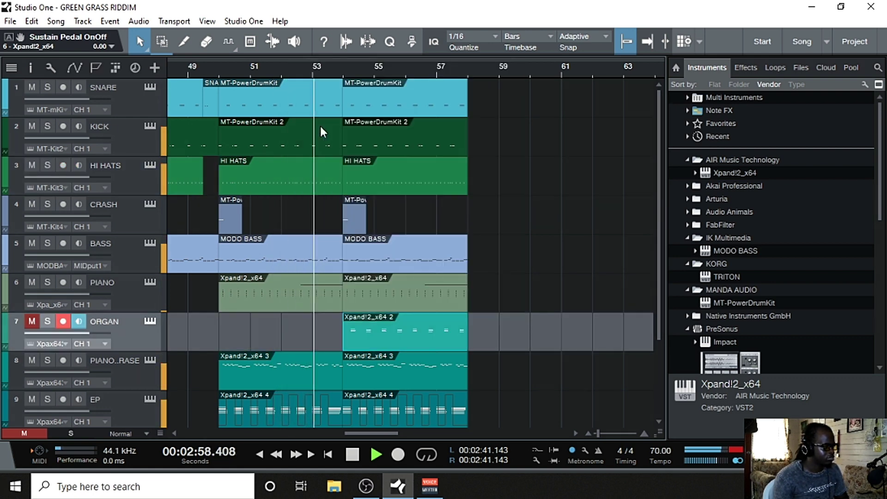
Step: Delete the TOMS clip at bar 53 and unmute the ORGAN track
{"action": "scroll", "coordinate": [370, 332], "scroll_direction": "down", "scroll_amount": 3}
{"action": "right_click", "coordinate": [326, 345]}
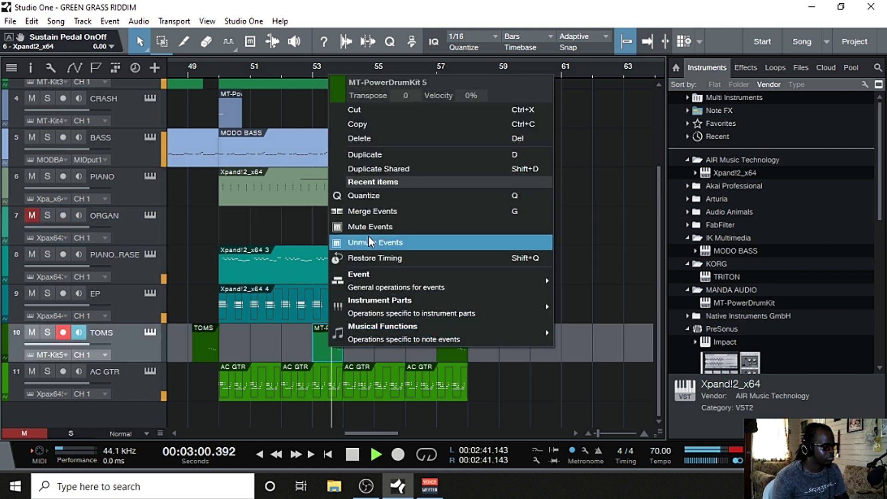
{"action": "left_click", "coordinate": [363, 131]}
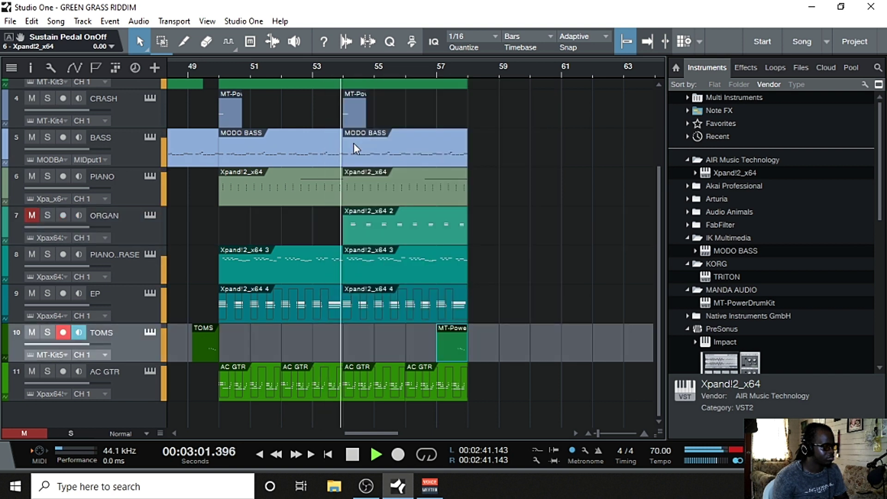
{"action": "left_click", "coordinate": [31, 216]}
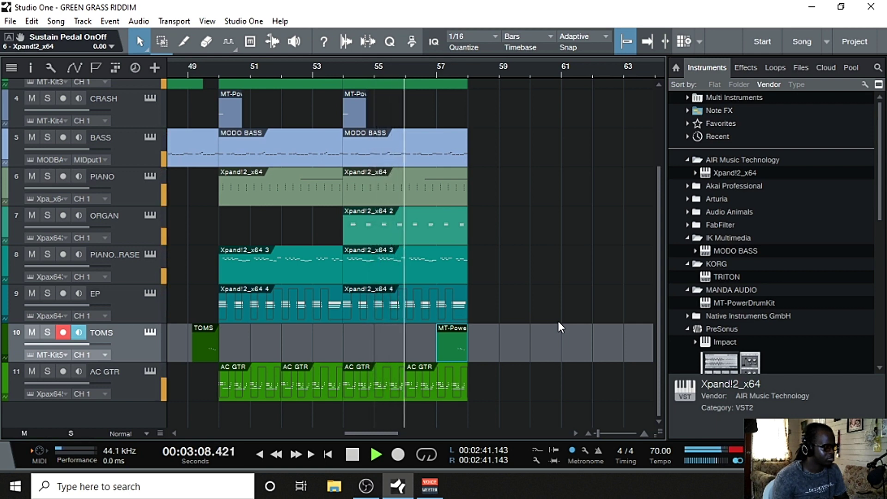
Step: Duplicate the CRASH clip at bar 54 and place the copy at bar 58
{"action": "scroll", "coordinate": [558, 321], "scroll_direction": "up", "scroll_amount": 3}
{"action": "scroll", "coordinate": [557, 321], "scroll_direction": "down", "scroll_amount": 3}
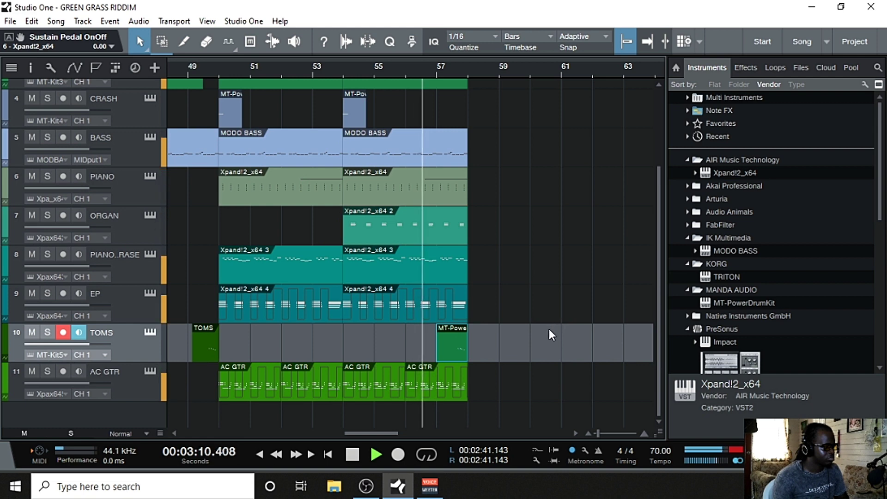
{"action": "scroll", "coordinate": [549, 329], "scroll_direction": "up", "scroll_amount": 3}
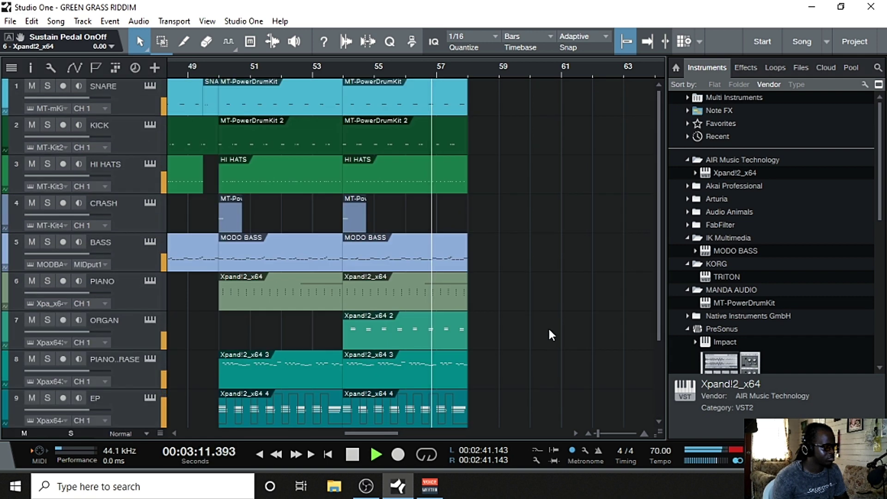
{"action": "left_click", "coordinate": [356, 217]}
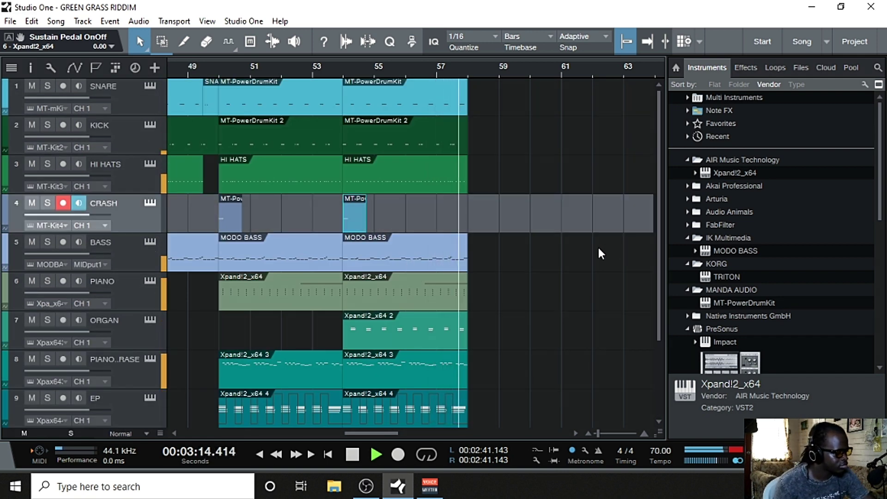
{"action": "key", "text": "d"}
{"action": "left_click_drag", "start_coordinate": [386, 221], "coordinate": [475, 221]}
Step: Stop playback and delete the original CRASH clip at bar 54
{"action": "key", "text": "space"}
{"action": "right_click", "coordinate": [359, 222]}
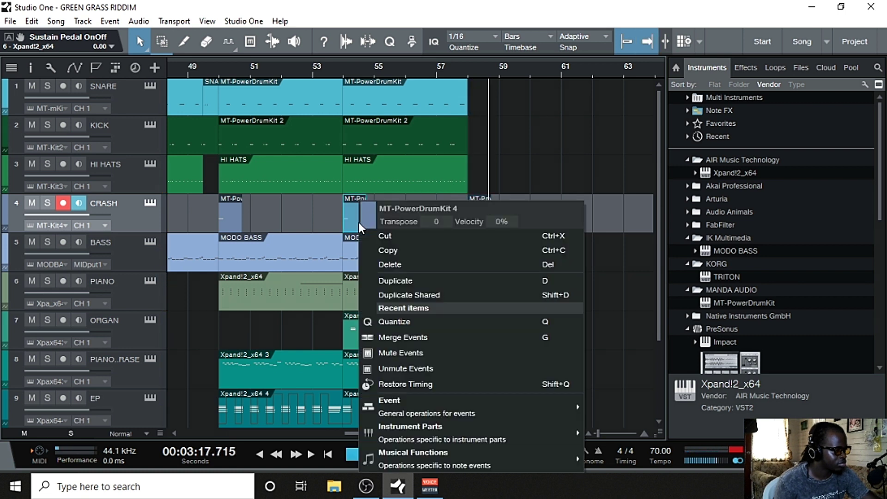
{"action": "left_click", "coordinate": [401, 261]}
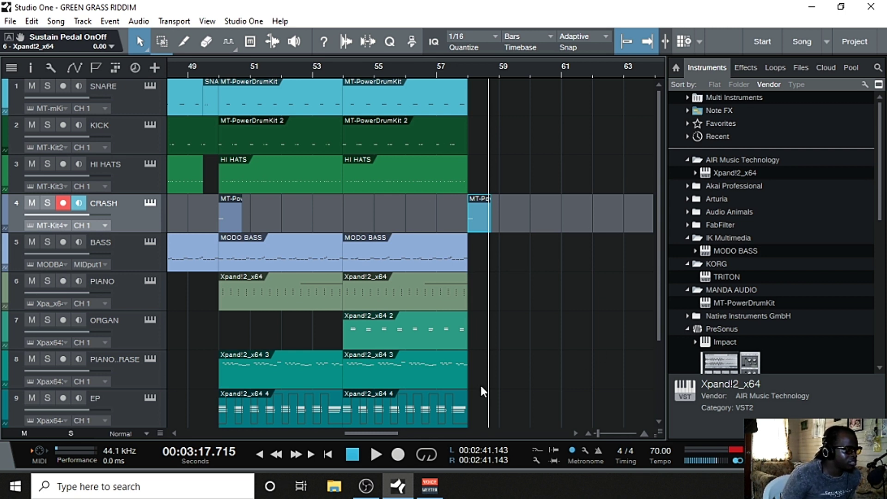
Step: Return the playhead to the song start and trim the beginning of the TOMS clip in bar 1
{"action": "left_click", "coordinate": [352, 454]}
{"action": "left_click", "coordinate": [352, 455]}
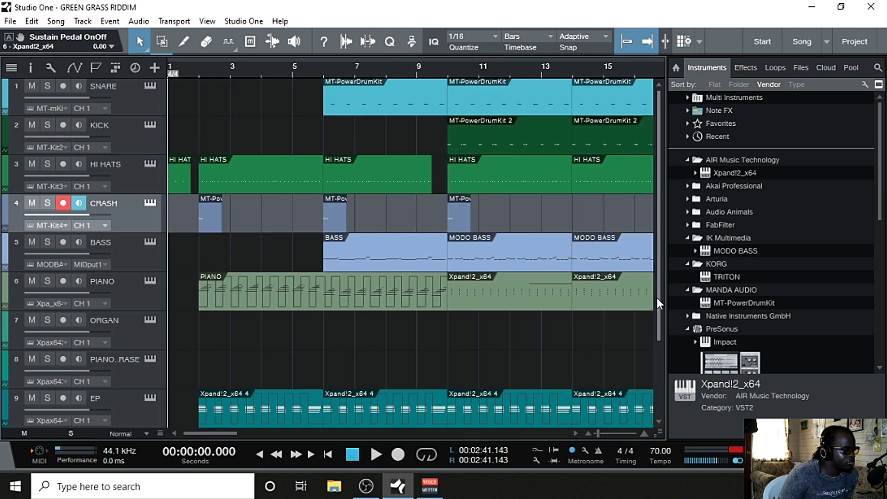
{"action": "left_click_drag", "start_coordinate": [658, 286], "coordinate": [667, 362]}
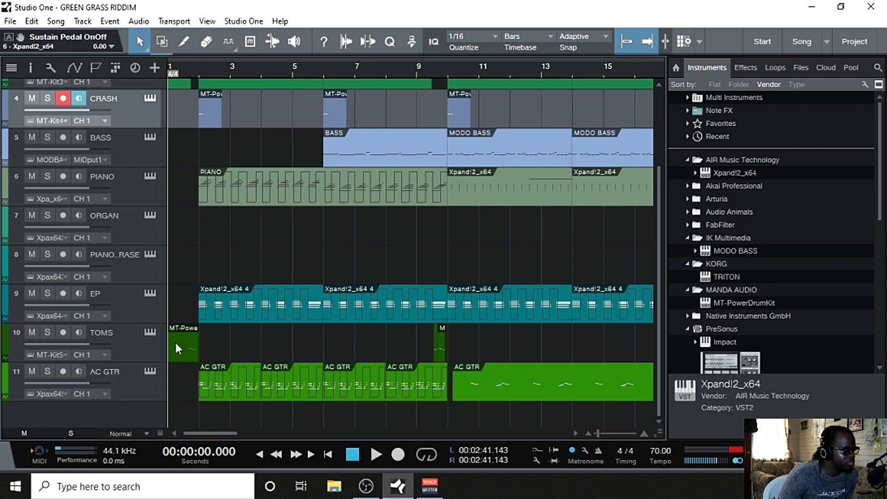
{"action": "mouse_move", "coordinate": [175, 347]}
{"action": "left_mouse_down"}
{"action": "mouse_move", "coordinate": [184, 346]}
{"action": "mouse_move", "coordinate": [180, 356]}
{"action": "left_mouse_up"}
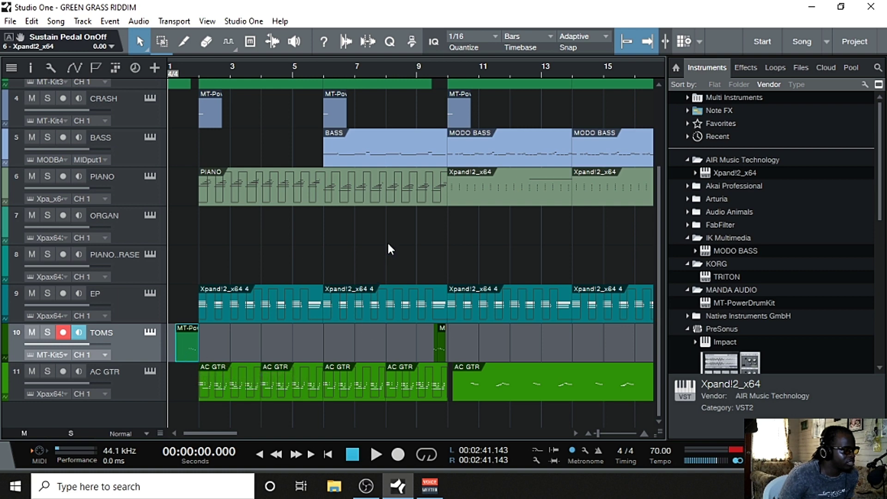
{"action": "scroll", "coordinate": [389, 250], "scroll_direction": "up", "scroll_amount": 3}
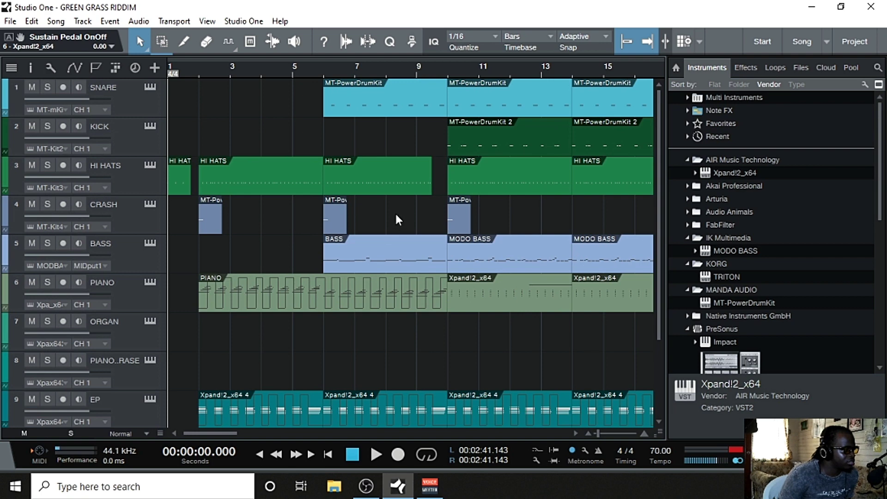
{"action": "scroll", "coordinate": [405, 360], "scroll_direction": "down", "scroll_amount": 3}
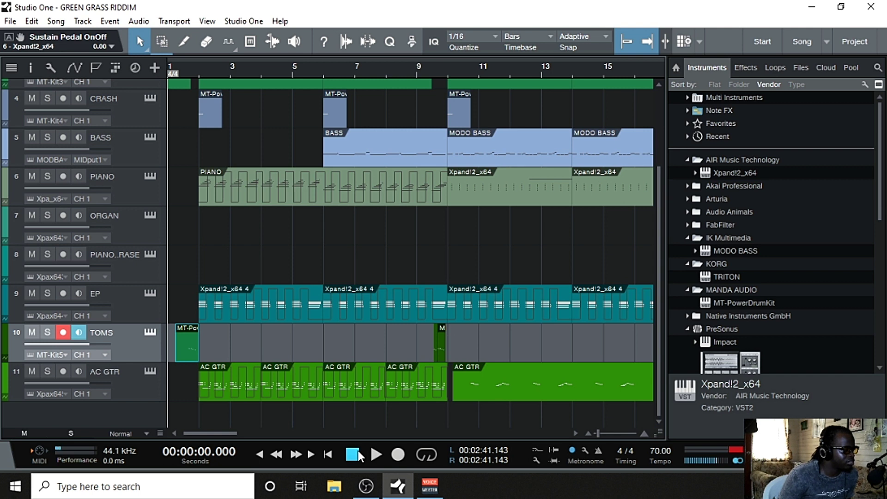
Step: Play the song and enable looping over a range from the song start to bar 59
{"action": "left_click", "coordinate": [375, 455]}
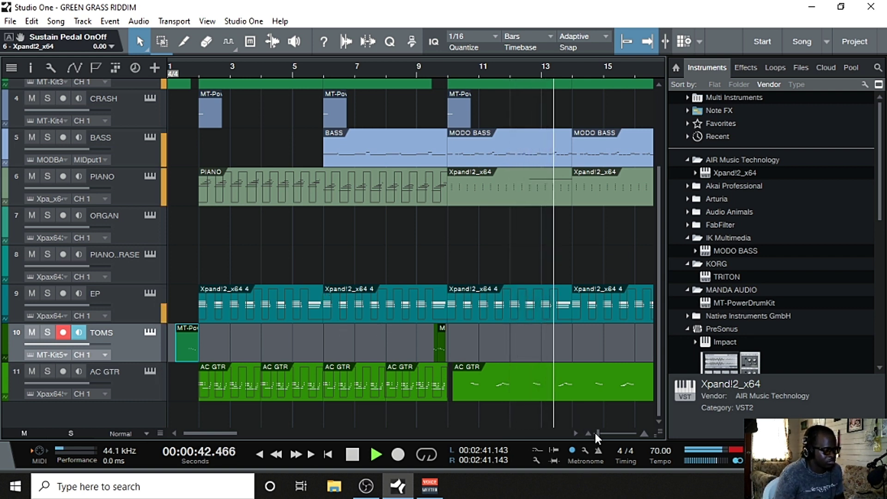
{"action": "left_click_drag", "start_coordinate": [596, 434], "coordinate": [594, 434]}
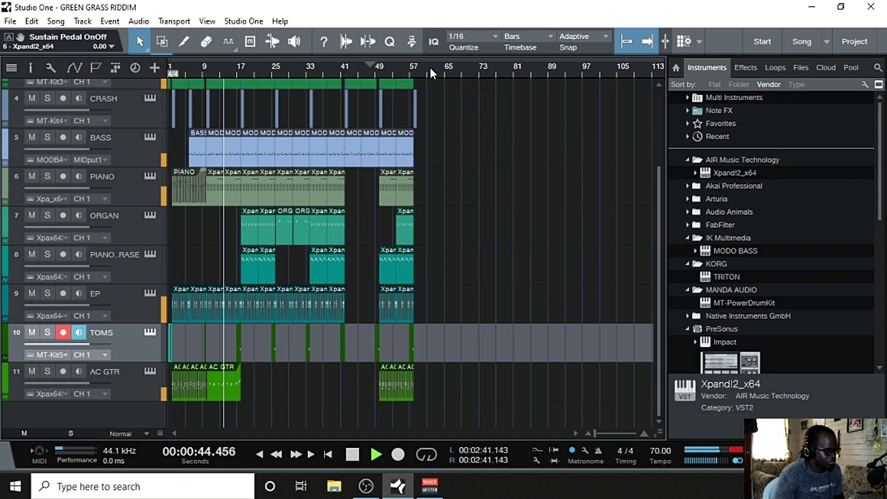
{"action": "left_click_drag", "start_coordinate": [422, 59], "coordinate": [163, 102]}
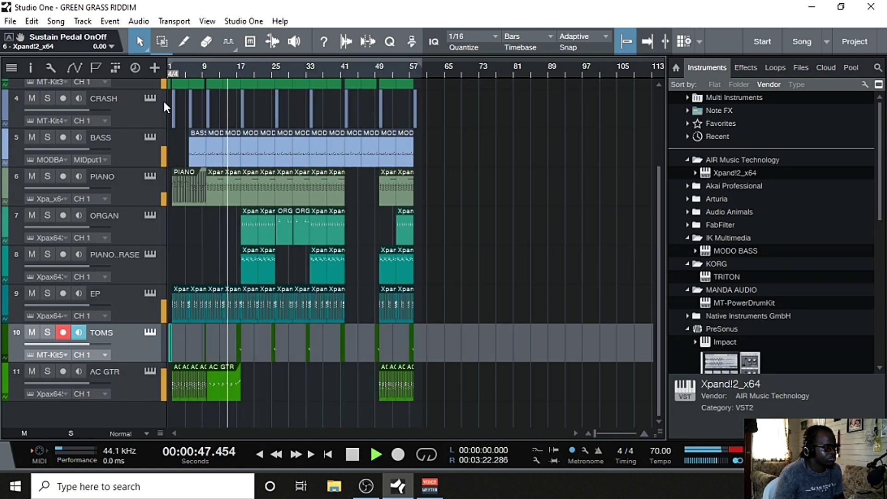
{"action": "right_click", "coordinate": [265, 56]}
{"action": "left_click", "coordinate": [290, 65]}
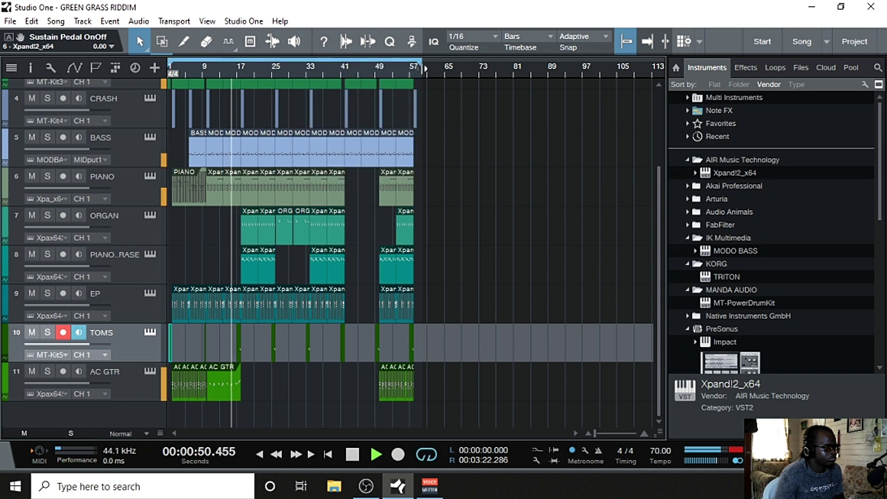
{"action": "left_click_drag", "start_coordinate": [423, 71], "coordinate": [418, 73]}
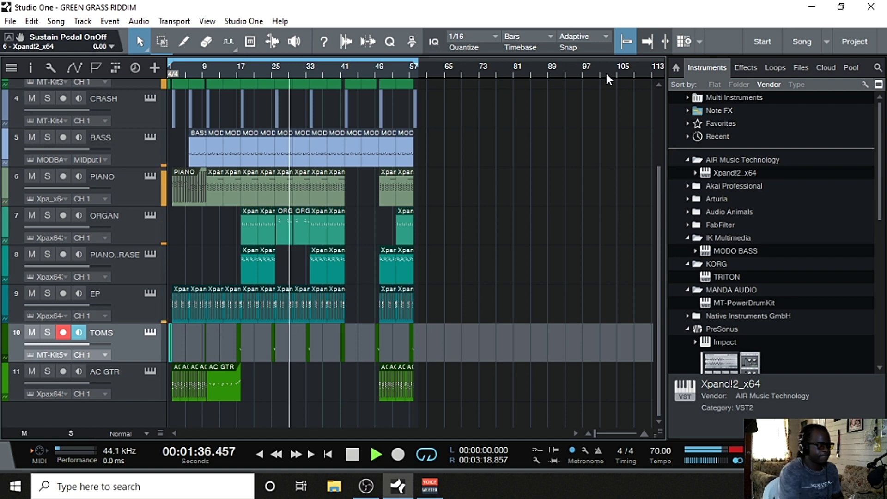
{"action": "scroll", "coordinate": [434, 356], "scroll_direction": "up", "scroll_amount": 3}
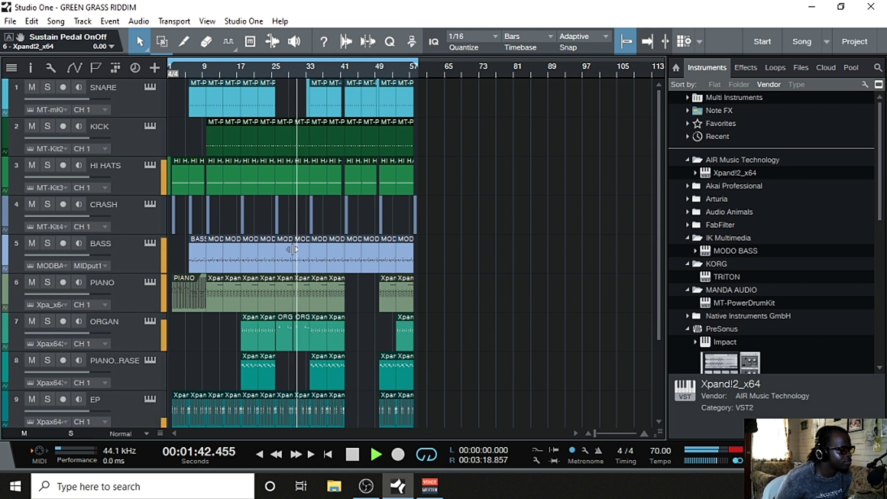
{"action": "double_click", "coordinate": [287, 221]}
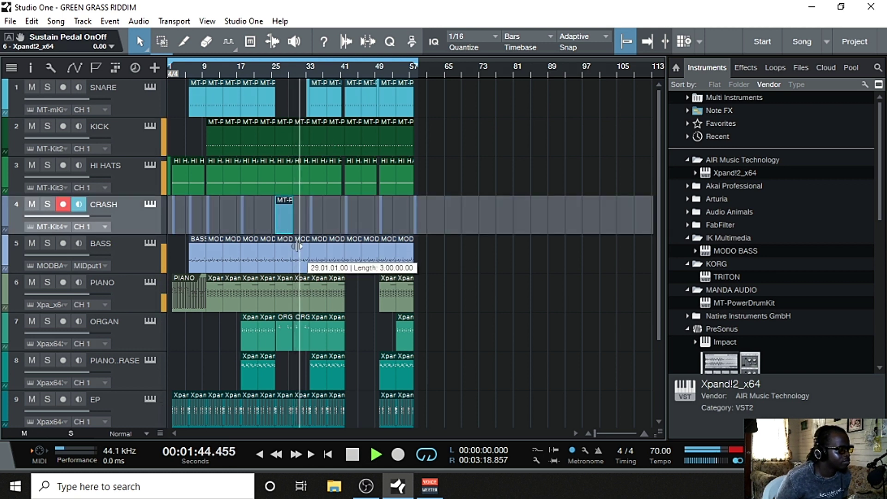
{"action": "left_click_drag", "start_coordinate": [297, 246], "coordinate": [279, 241]}
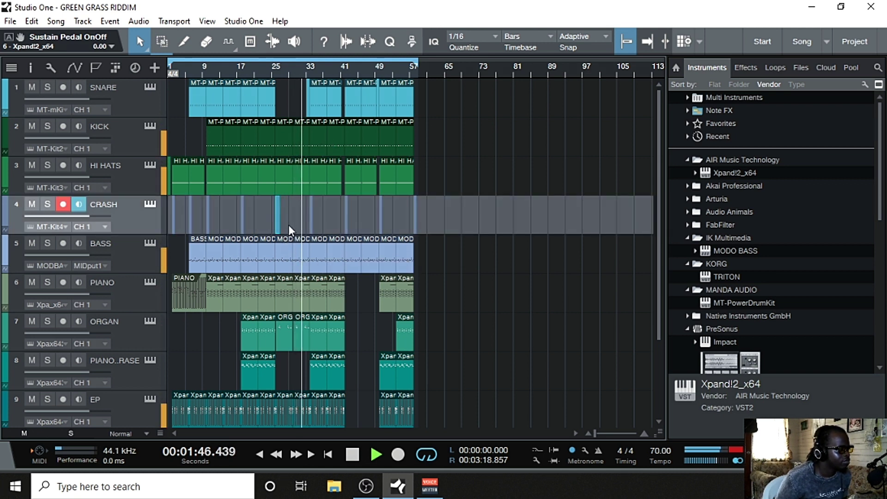
Step: Try removing both BASS clips between bars 26 and 34, audition the gap, and restore the clips
{"action": "left_click", "coordinate": [298, 253]}
{"action": "right_click", "coordinate": [299, 253]}
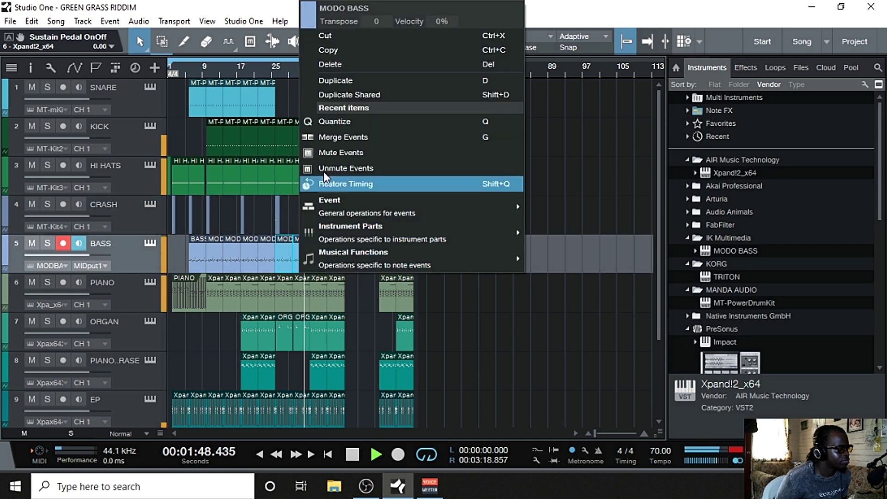
{"action": "left_click", "coordinate": [338, 67]}
{"action": "left_click", "coordinate": [273, 69]}
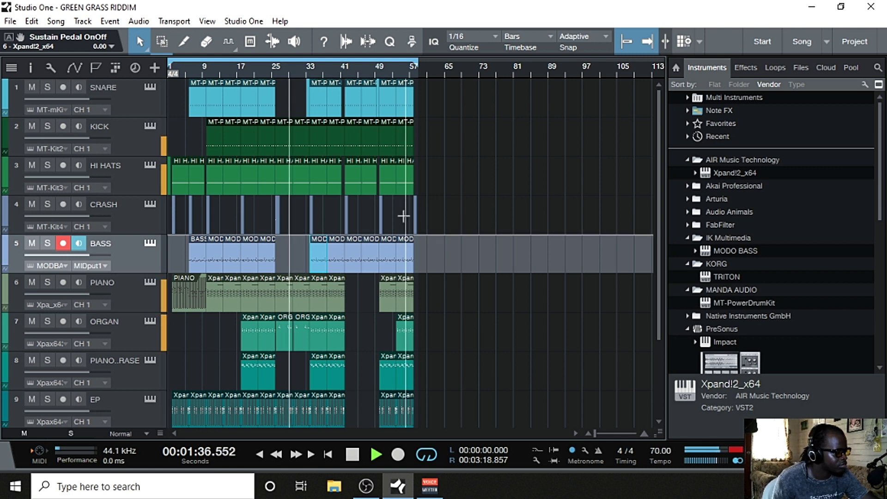
{"action": "key", "text": "ctrl+v"}
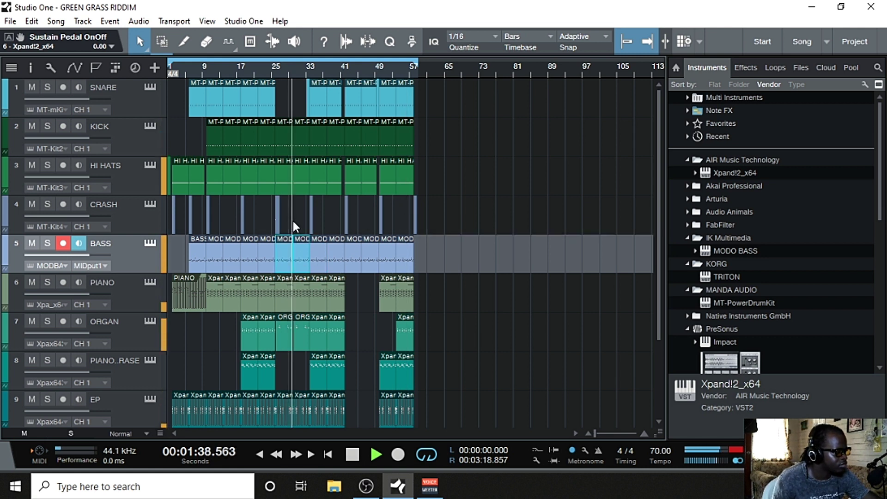
Step: Delete the BASS clip between bars 26 and 30 and play from bar 26
{"action": "right_click", "coordinate": [283, 246]}
{"action": "left_click", "coordinate": [323, 68]}
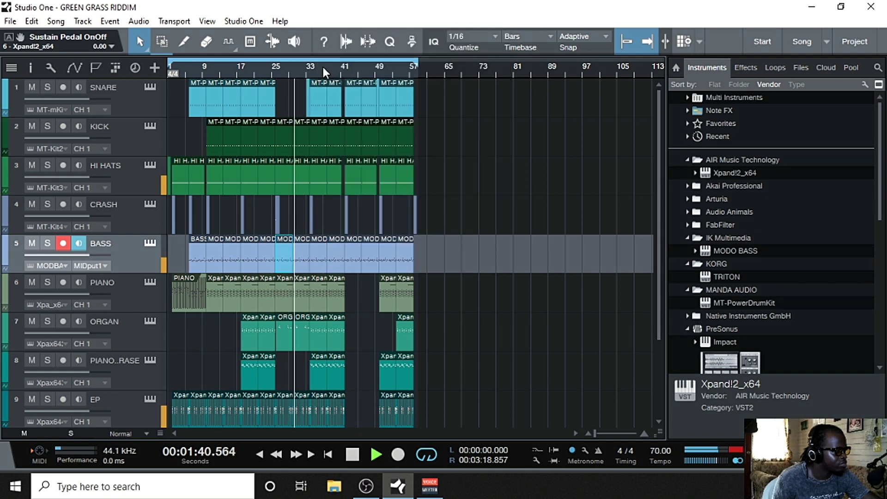
{"action": "key", "text": "Delete"}
{"action": "left_click", "coordinate": [277, 64]}
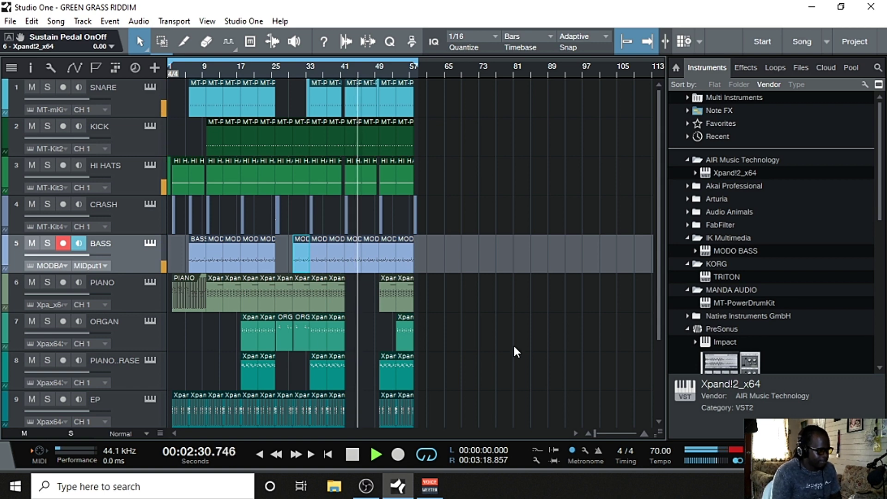
Step: Shorten the last HI HATS clip, starting at bar 54, so it ends halfway through bar 57
{"action": "left_click_drag", "start_coordinate": [595, 434], "coordinate": [598, 434]}
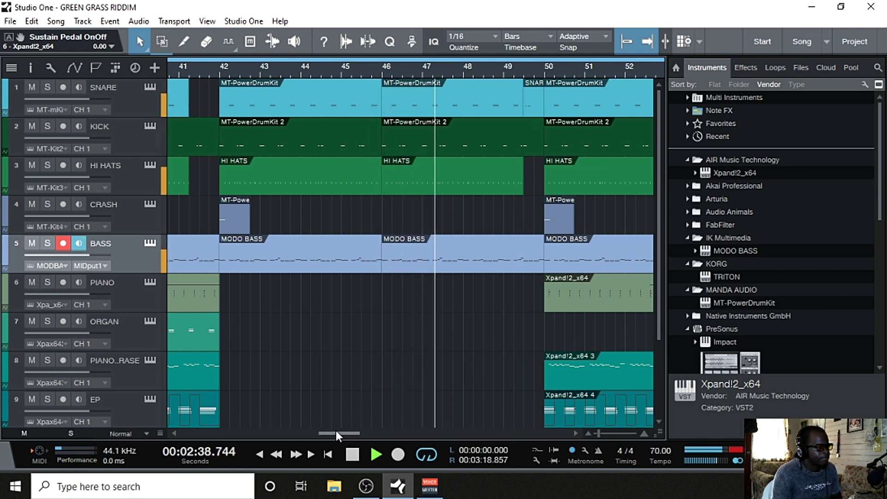
{"action": "left_click_drag", "start_coordinate": [336, 430], "coordinate": [362, 436]}
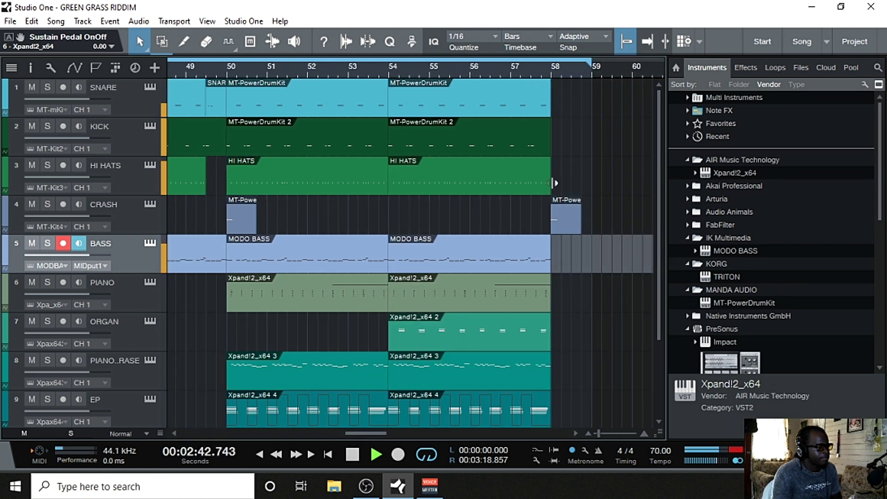
{"action": "left_click_drag", "start_coordinate": [555, 183], "coordinate": [507, 243]}
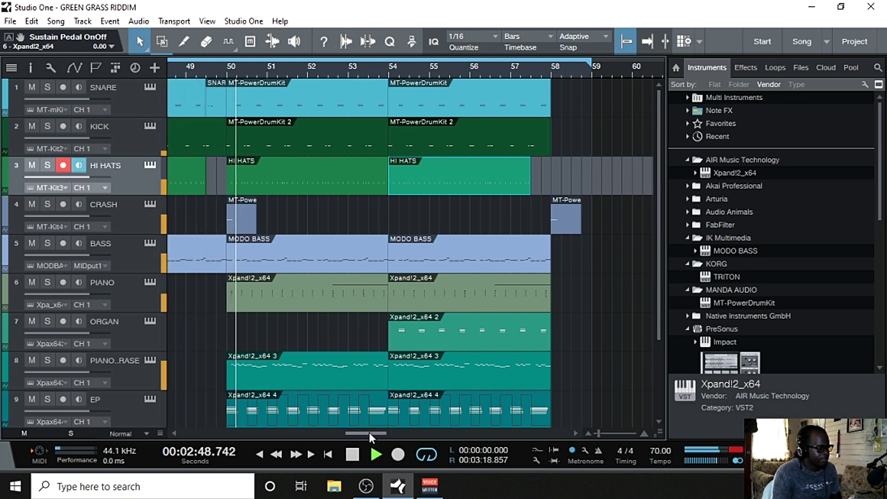
Step: Temporarily mute the EP track to audition the section after bar 50 without it
{"action": "left_click_drag", "start_coordinate": [370, 432], "coordinate": [362, 434]}
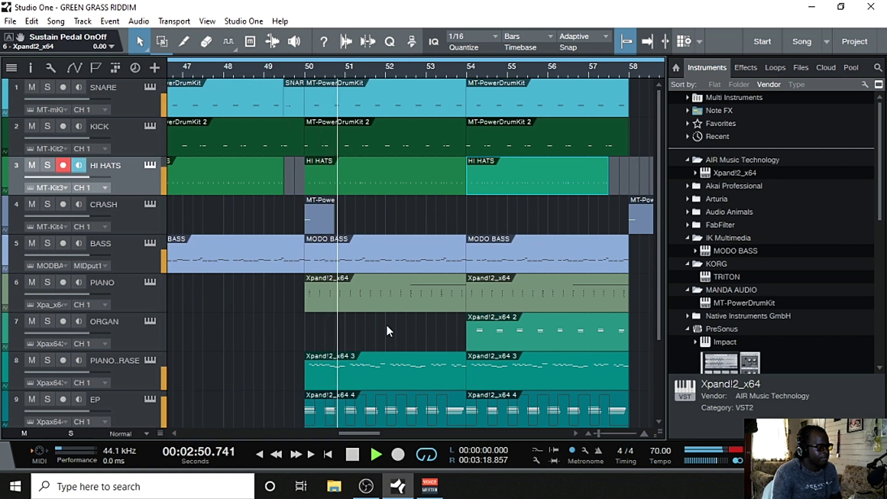
{"action": "scroll", "coordinate": [387, 323], "scroll_direction": "down", "scroll_amount": 3}
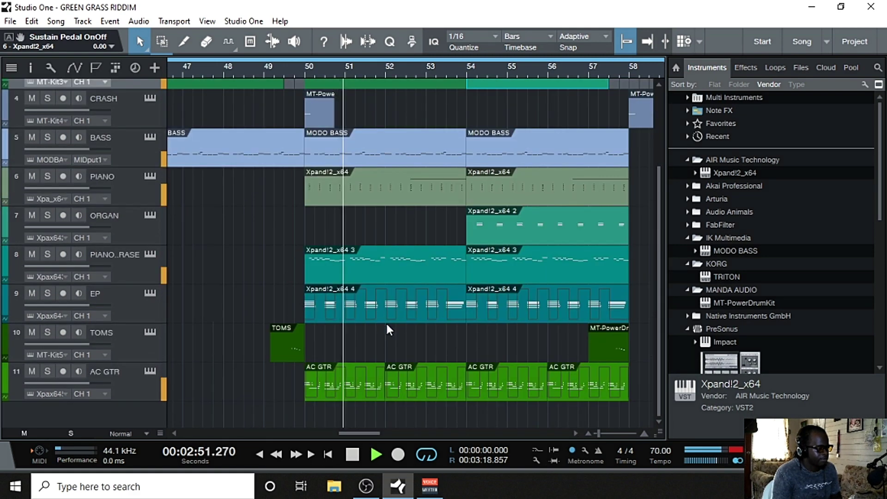
{"action": "left_click", "coordinate": [31, 295]}
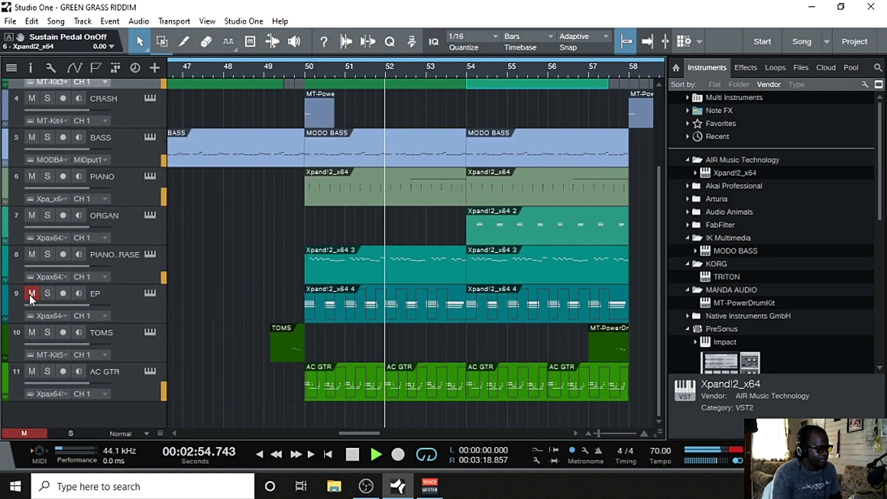
{"action": "left_click", "coordinate": [29, 295]}
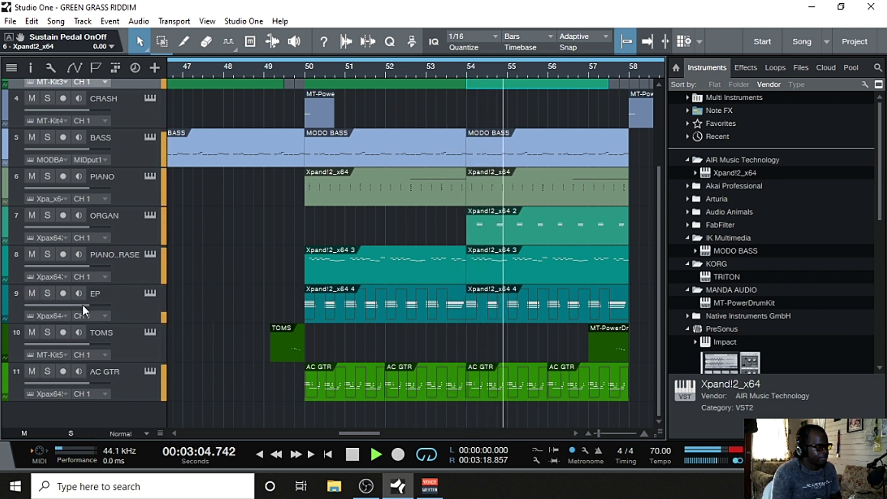
Step: Mute the AC GTR track and delete its two clips between bars 54 and 58
{"action": "left_click", "coordinate": [32, 371]}
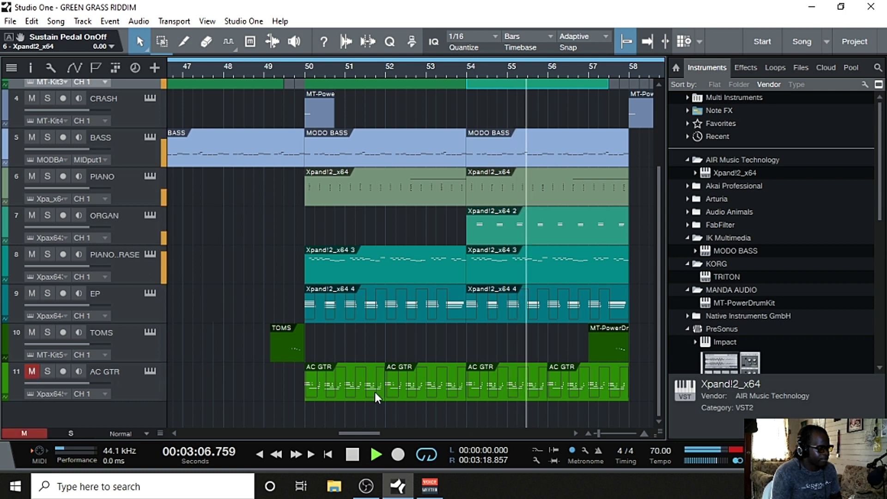
{"action": "left_click_drag", "start_coordinate": [506, 419], "coordinate": [579, 396]}
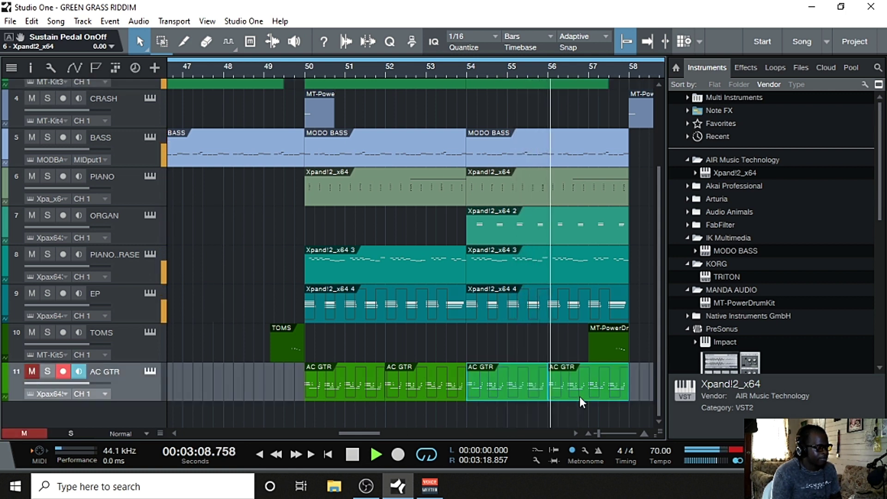
{"action": "right_click", "coordinate": [575, 389]}
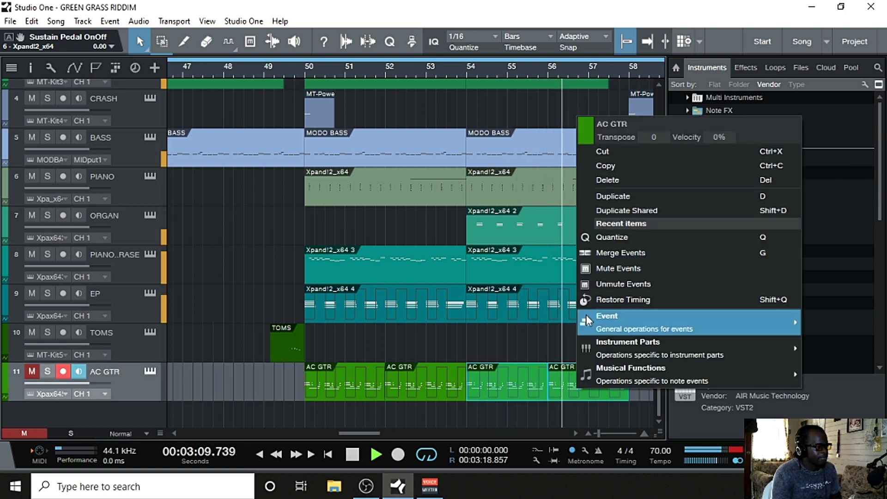
{"action": "left_click", "coordinate": [620, 180]}
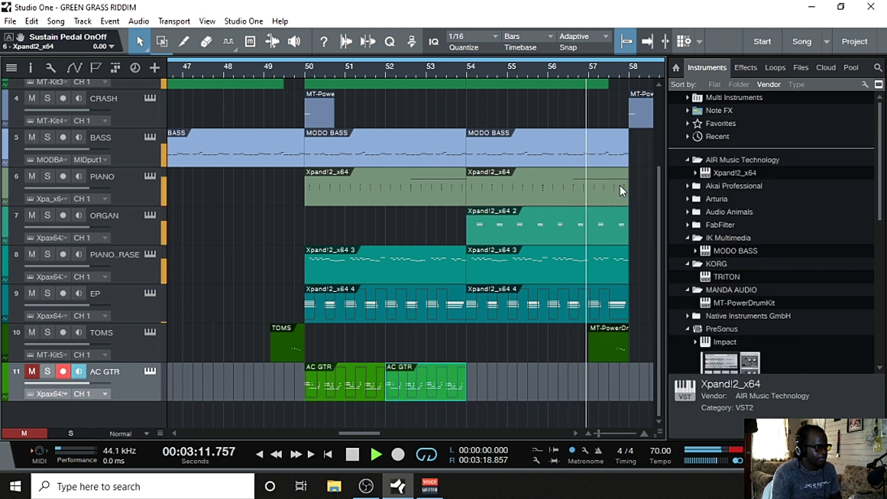
Step: Stop playback at the song start and unmute the AC GTR track
{"action": "left_click", "coordinate": [353, 454]}
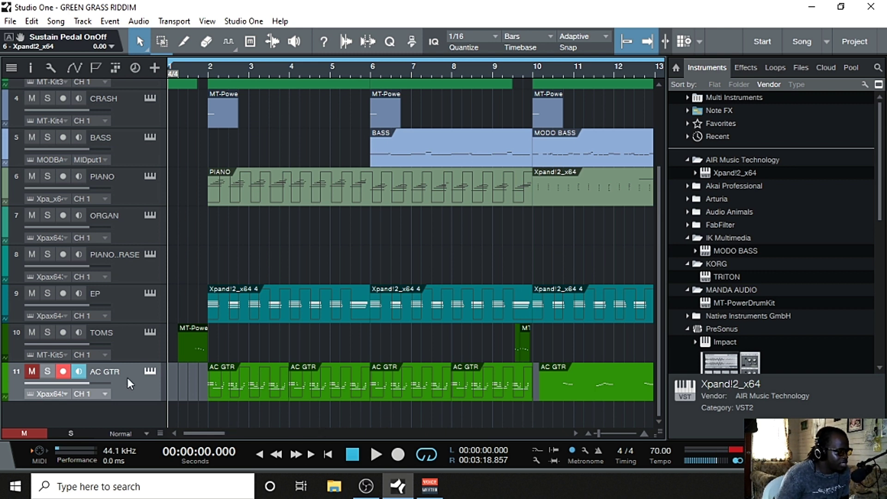
{"action": "left_click", "coordinate": [31, 370]}
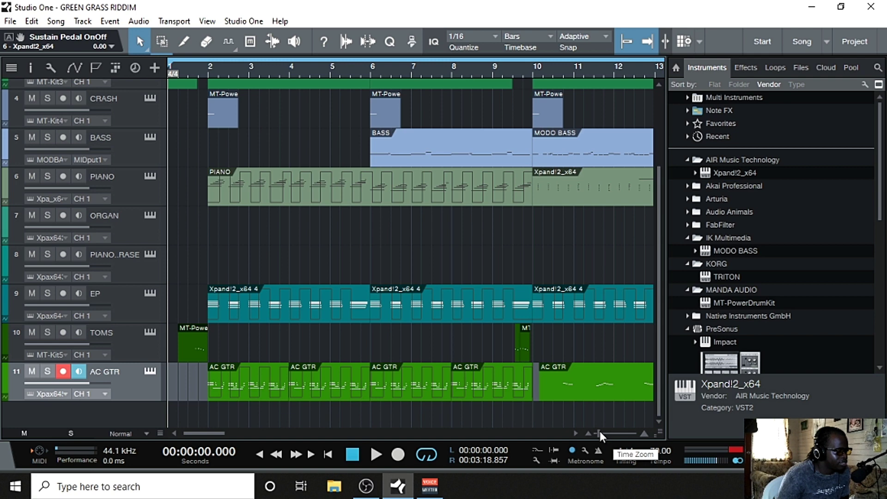
{"action": "scroll", "coordinate": [600, 431], "scroll_direction": "down", "scroll_amount": 1}
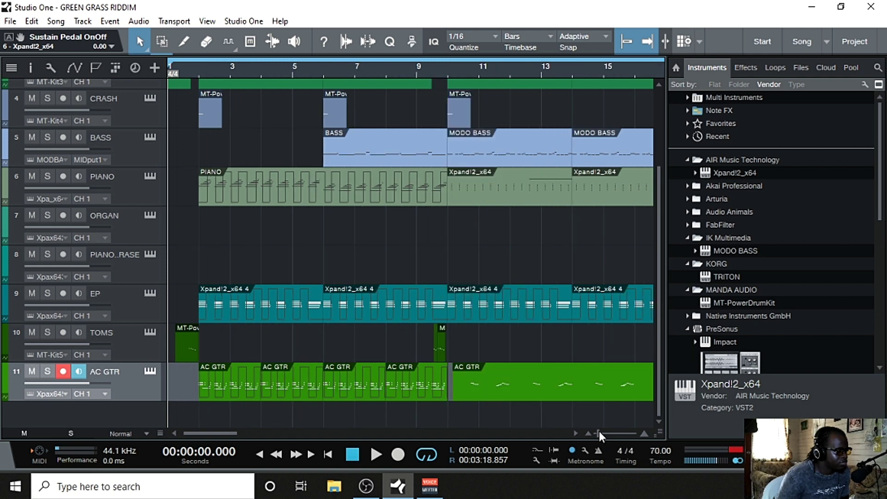
{"action": "left_click_drag", "start_coordinate": [600, 431], "coordinate": [595, 431]}
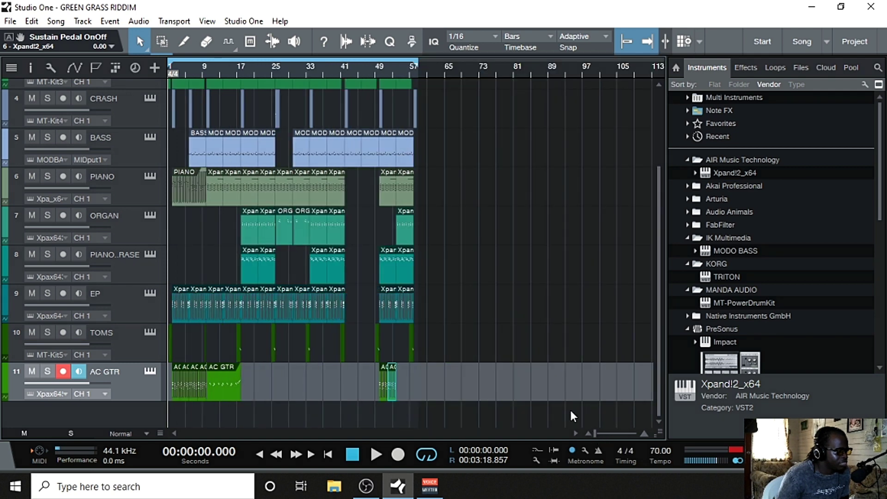
{"action": "scroll", "coordinate": [492, 314], "scroll_direction": "up", "scroll_amount": 3}
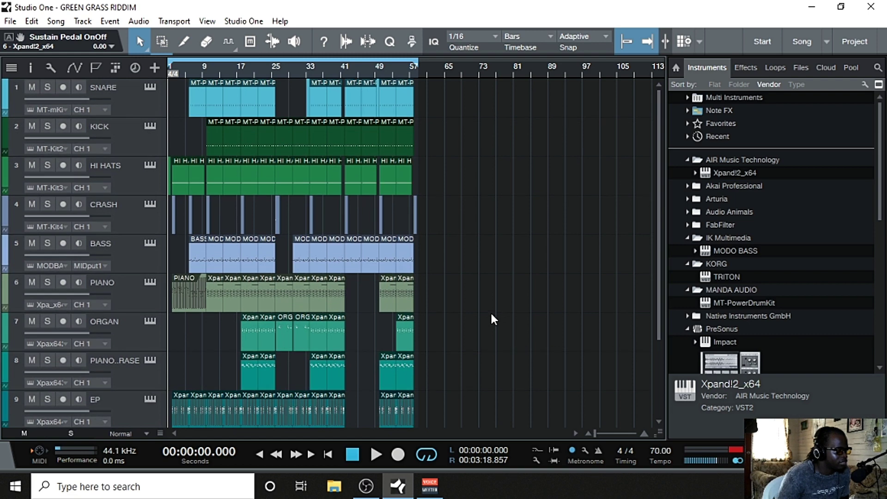
{"action": "scroll", "coordinate": [491, 313], "scroll_direction": "down", "scroll_amount": 3}
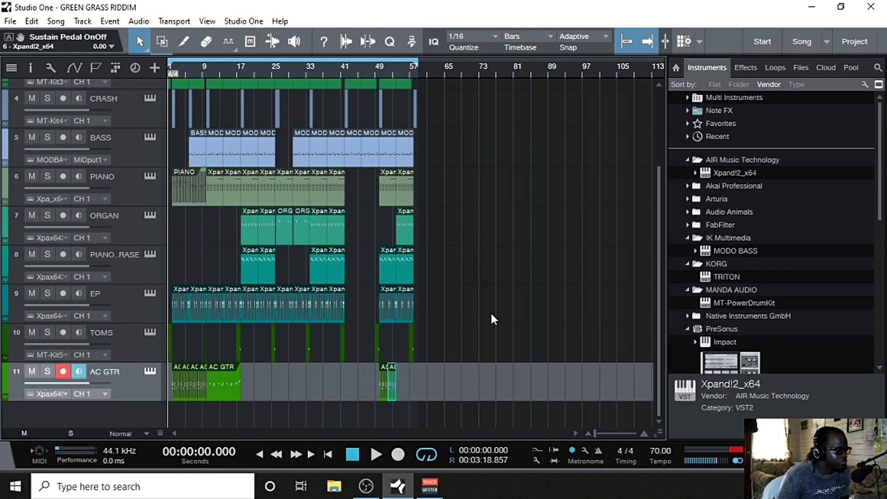